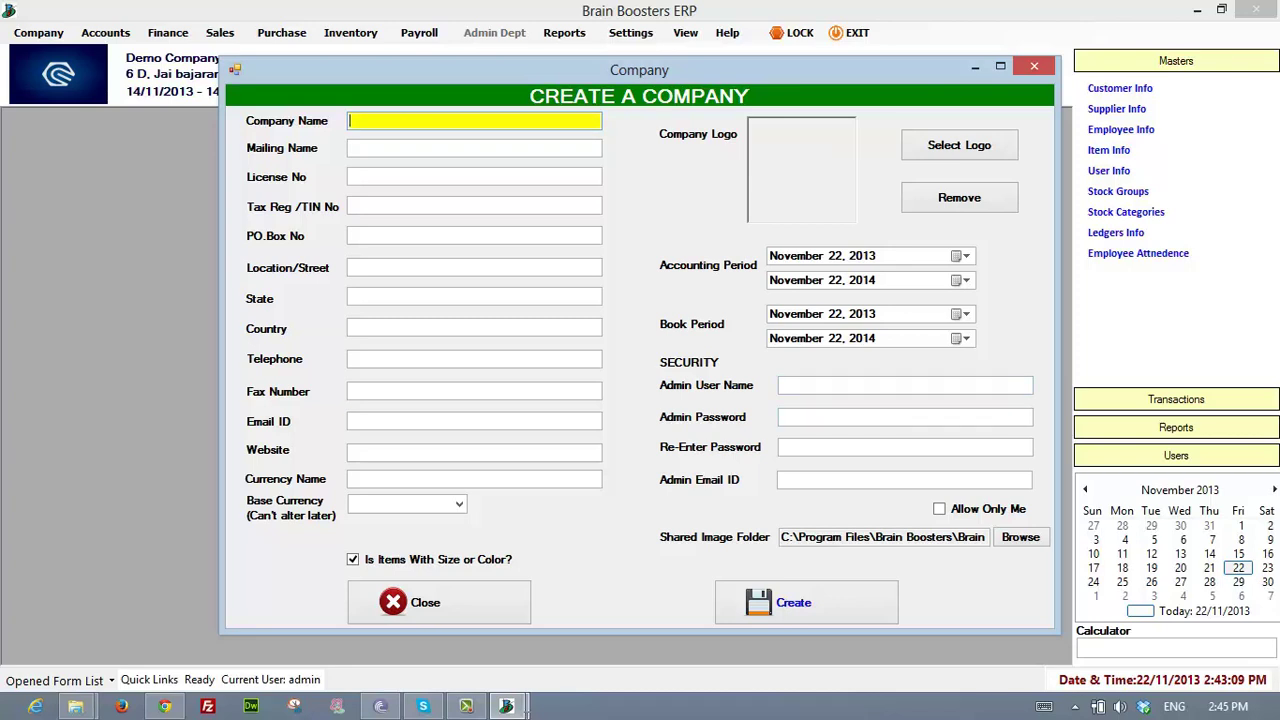
# - Close the Create a Company form unsaved and bring up the Settings menu
pyautogui.press('Tab')
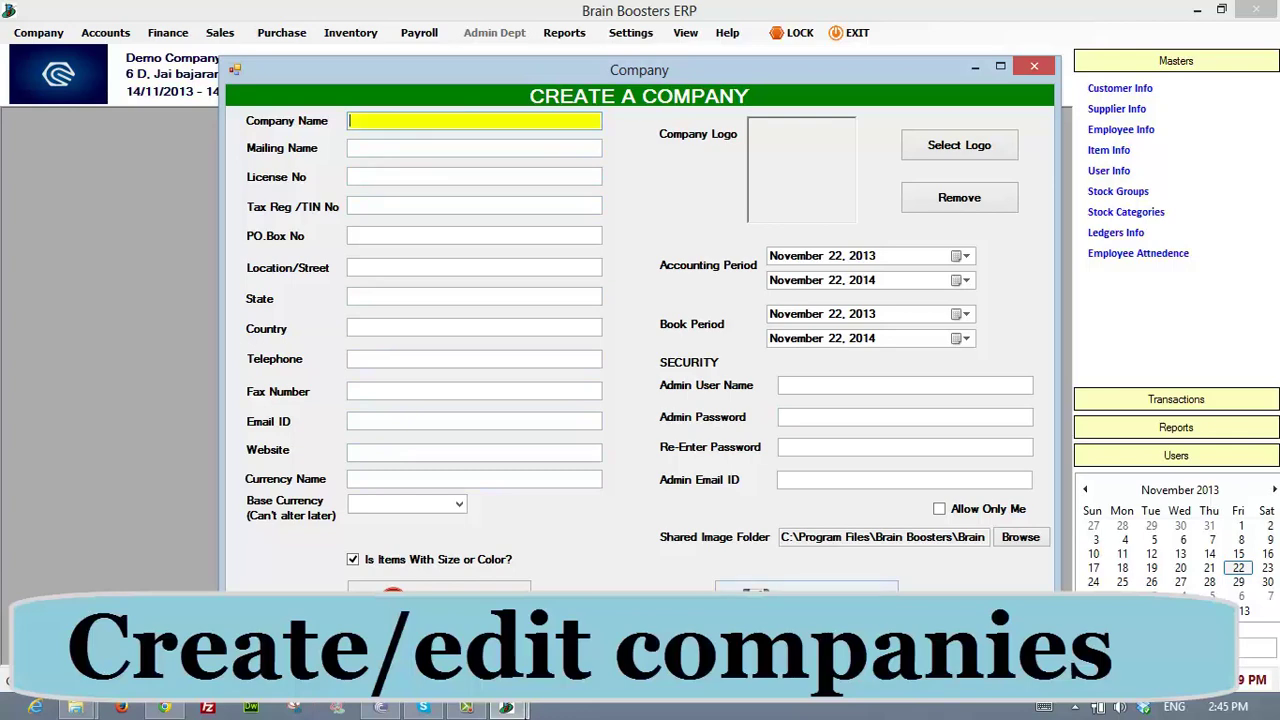
pyautogui.press('Escape')
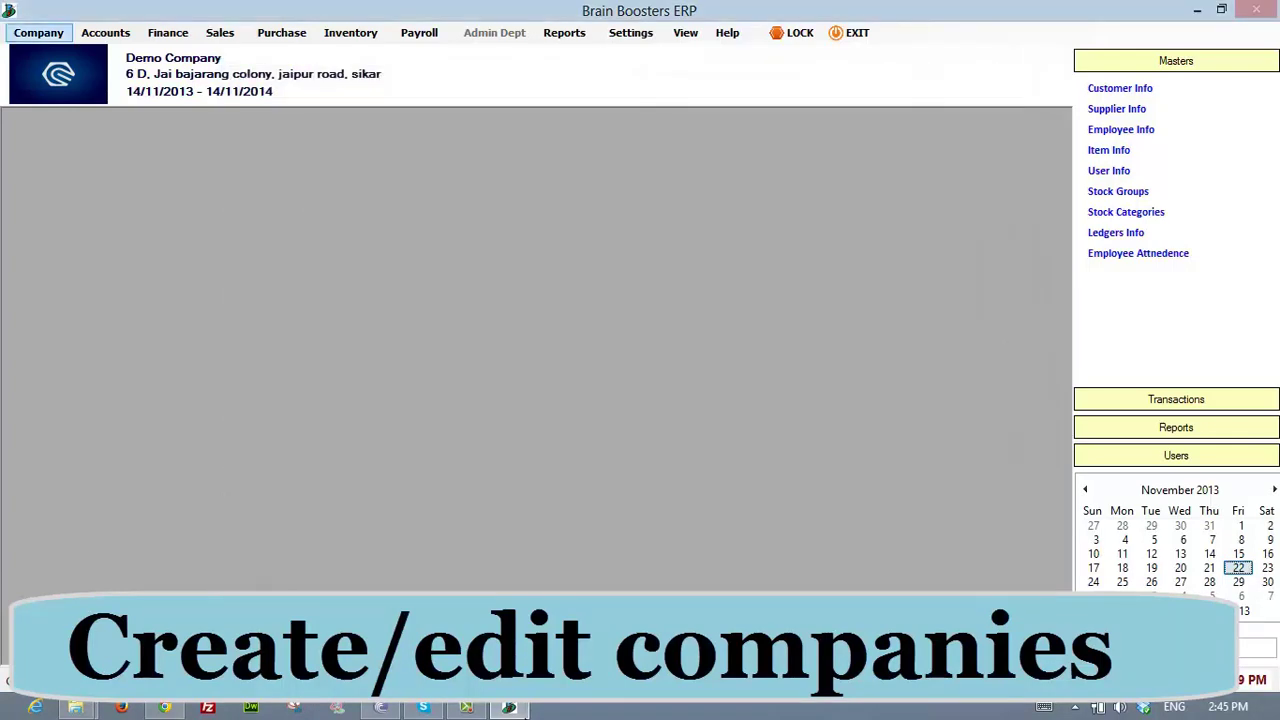
pyautogui.click(631, 33)
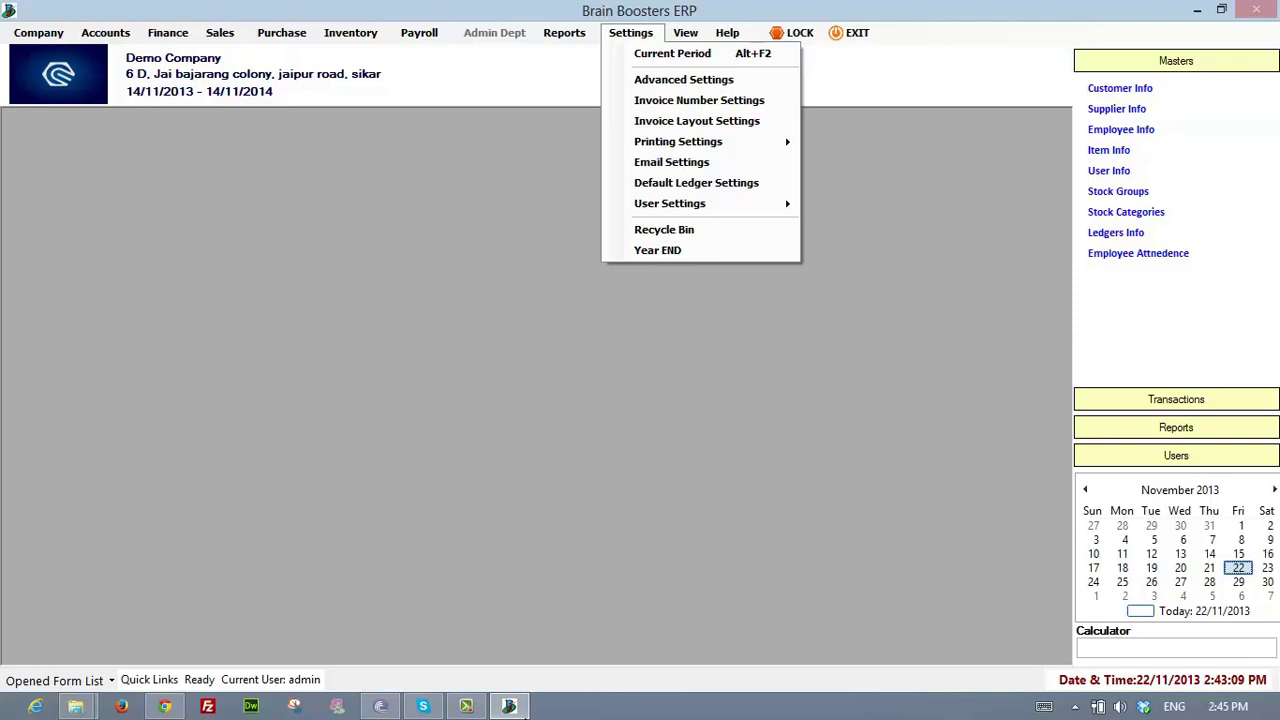
pyautogui.press('Escape')
pyautogui.click(631, 33)
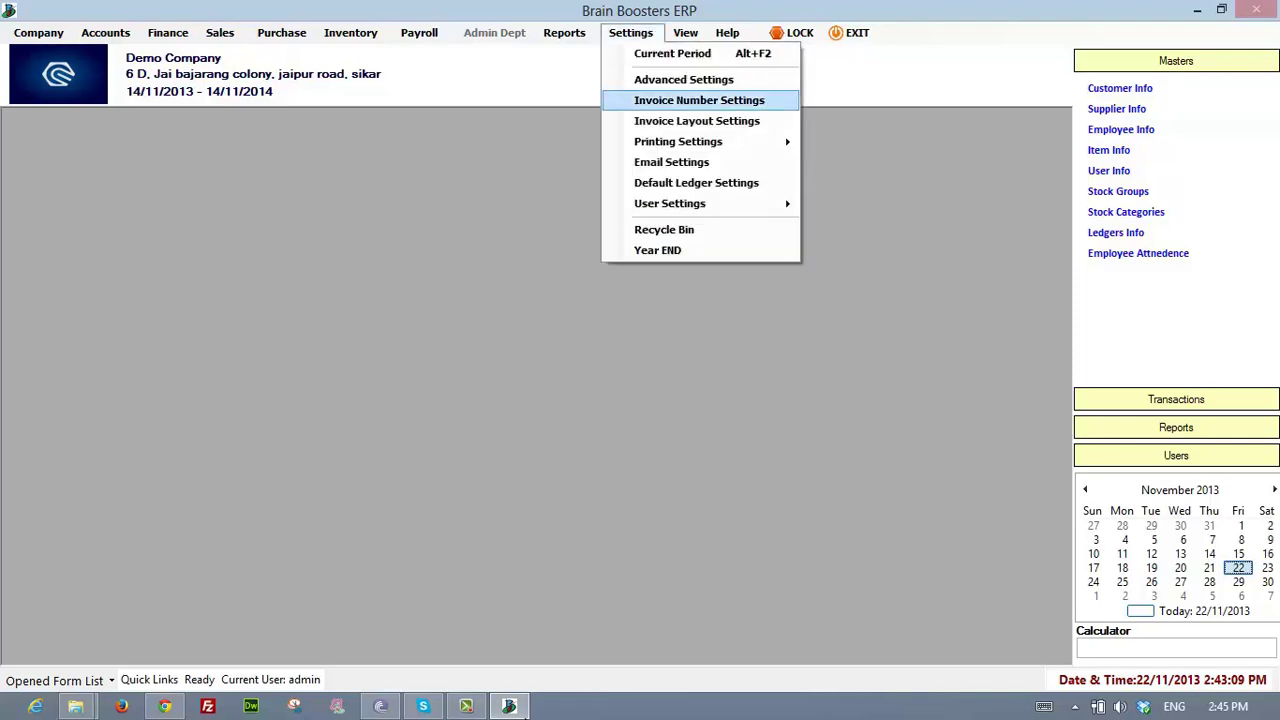
pyautogui.click(684, 80)
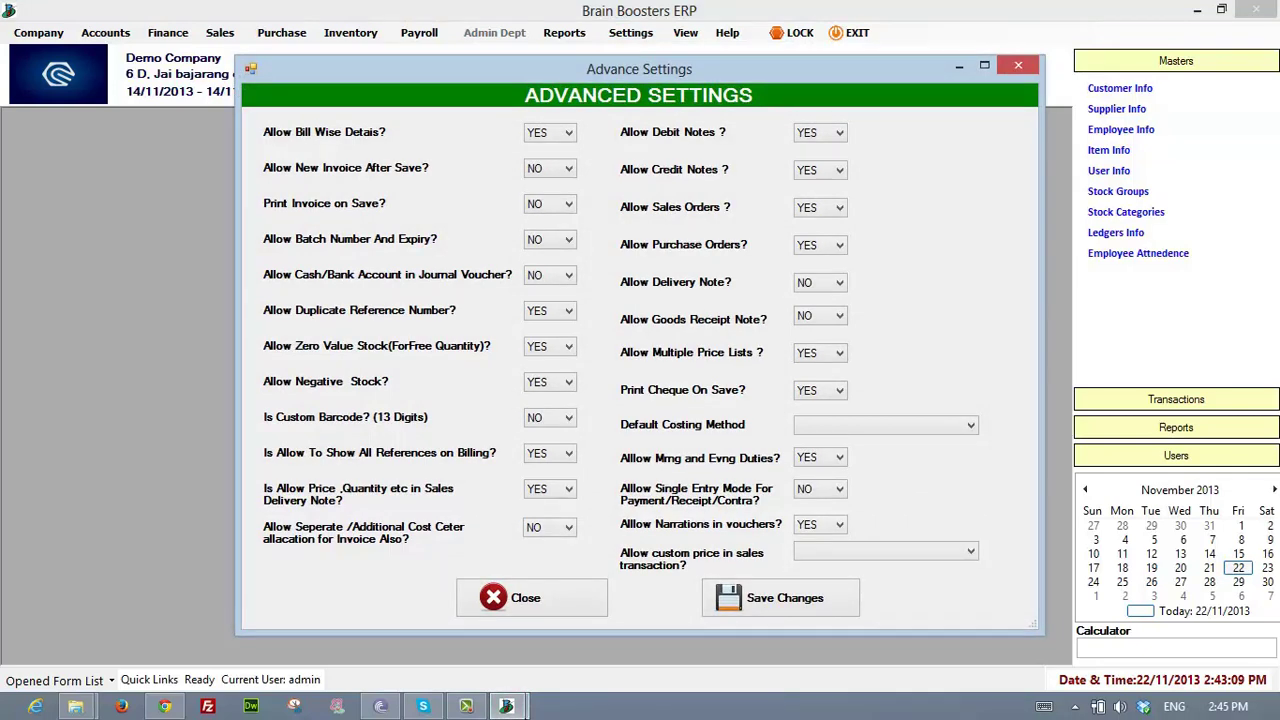
pyautogui.click(568, 133)
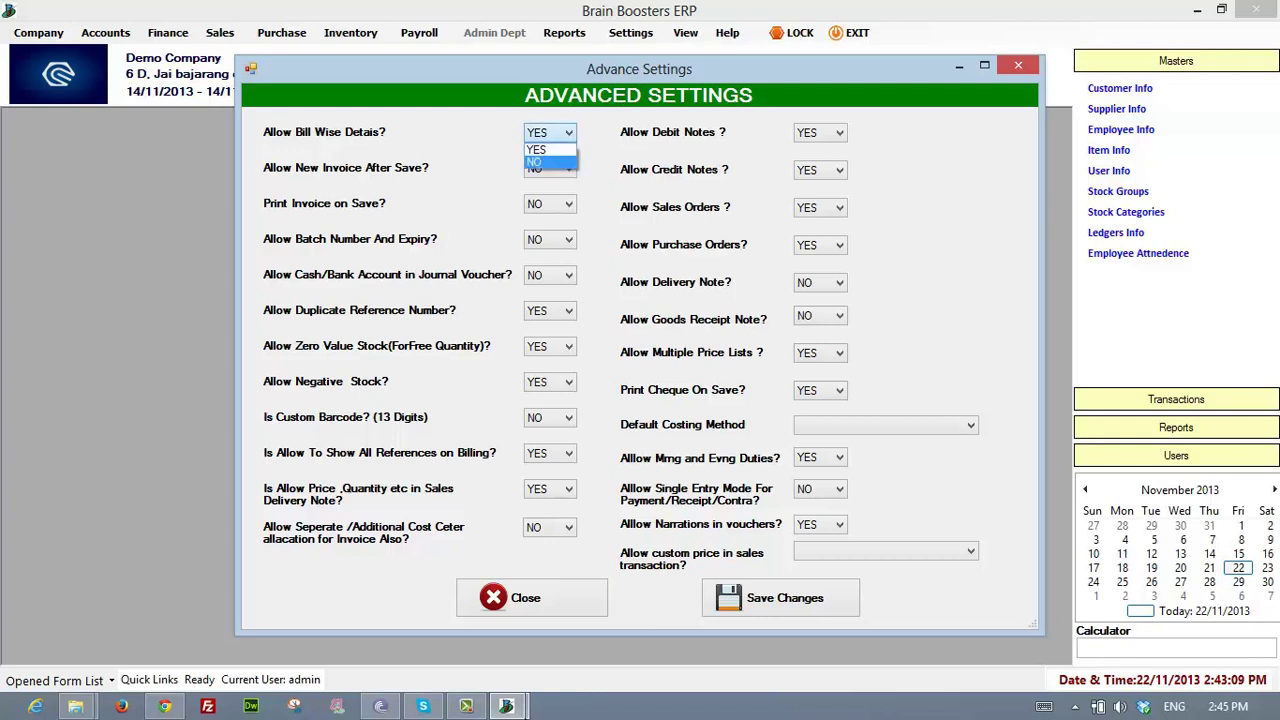
pyautogui.click(548, 150)
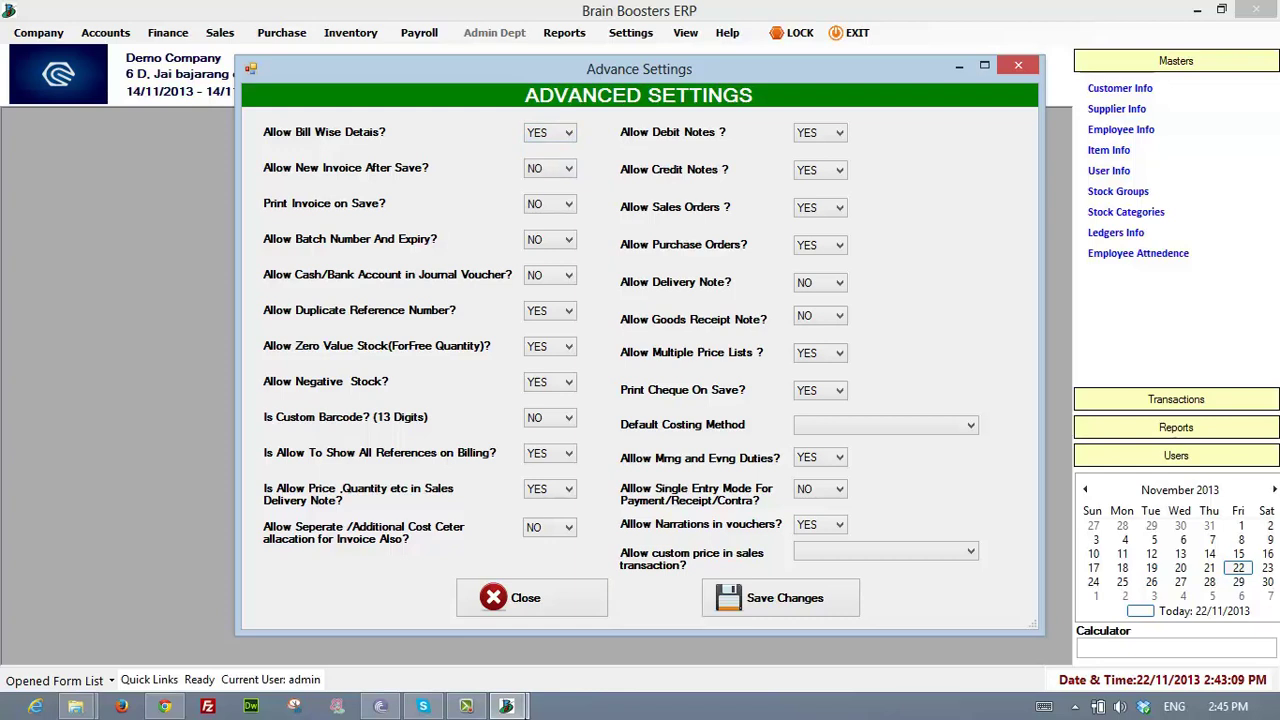
pyautogui.click(568, 168)
pyautogui.click(548, 198)
pyautogui.click(568, 168)
pyautogui.click(568, 168)
pyautogui.click(569, 311)
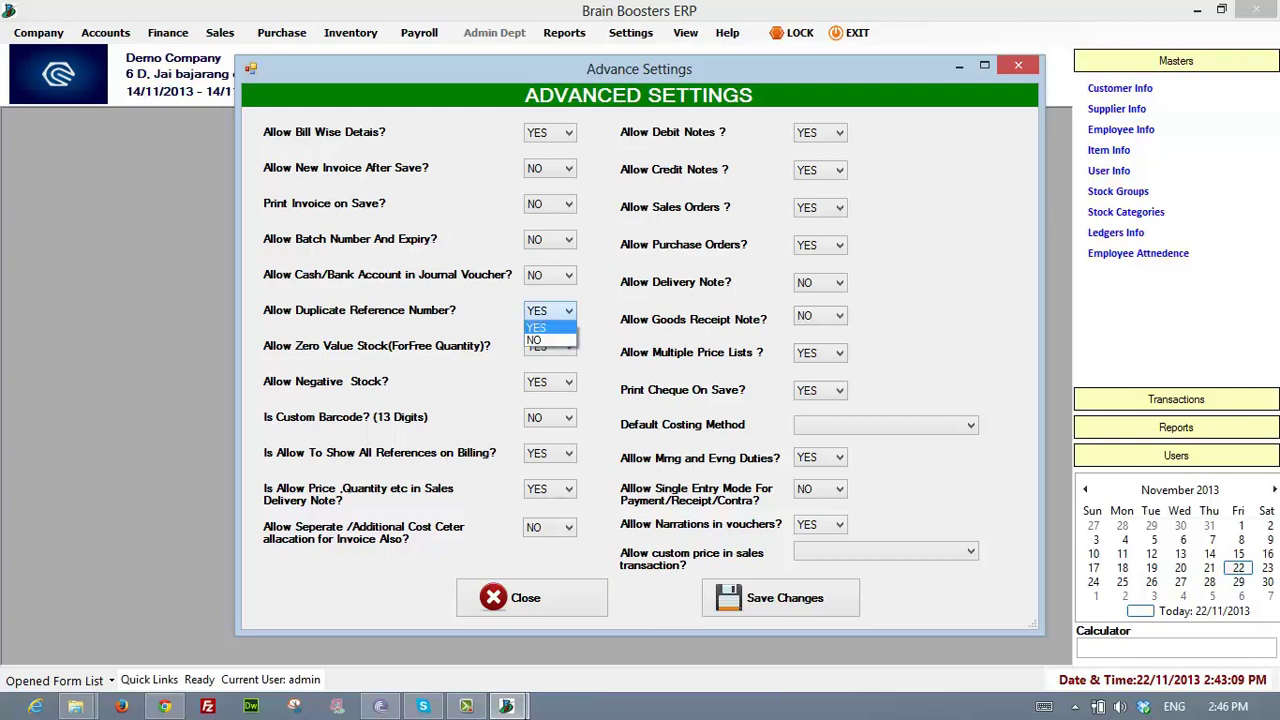
pyautogui.click(569, 311)
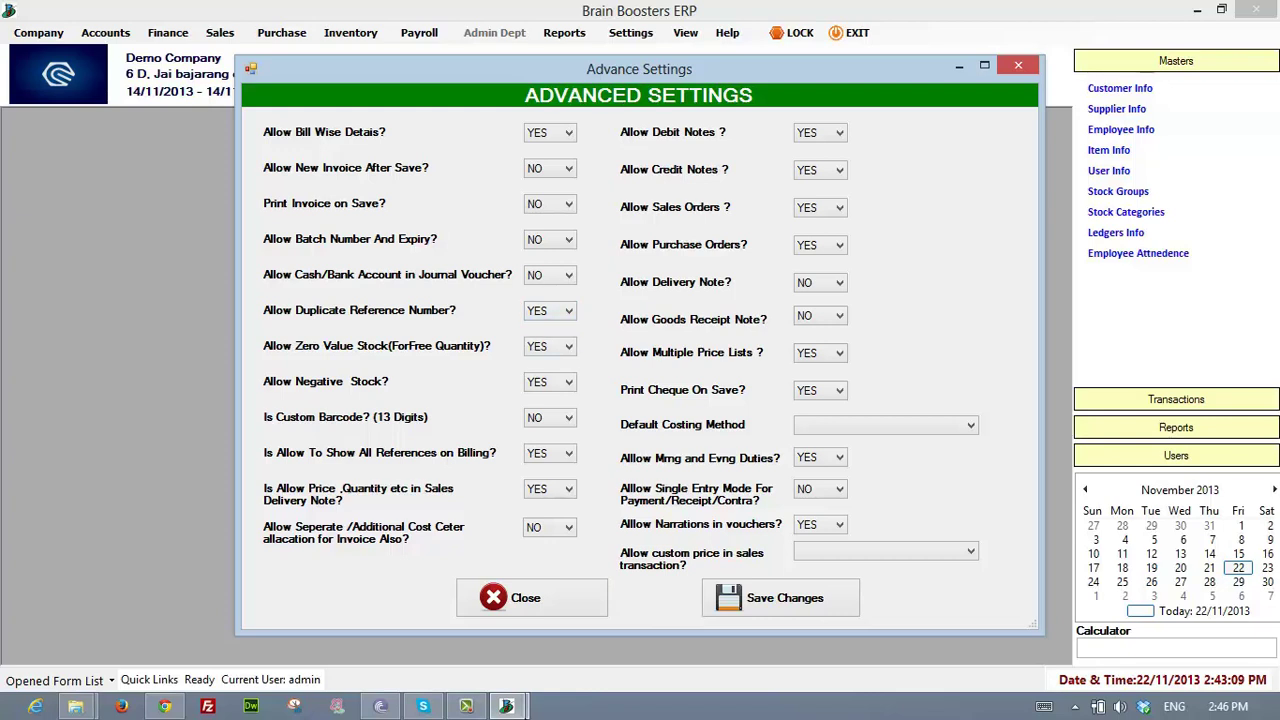
pyautogui.click(569, 347)
pyautogui.click(569, 347)
pyautogui.click(569, 418)
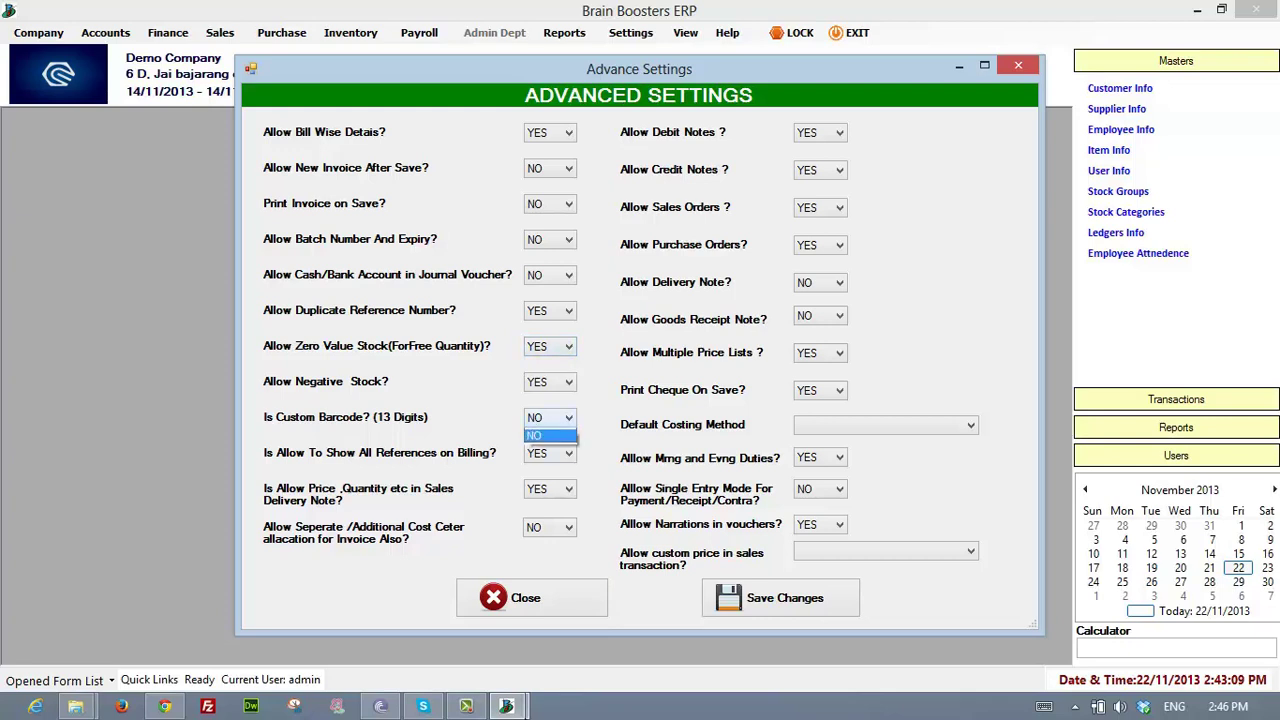
pyautogui.click(569, 418)
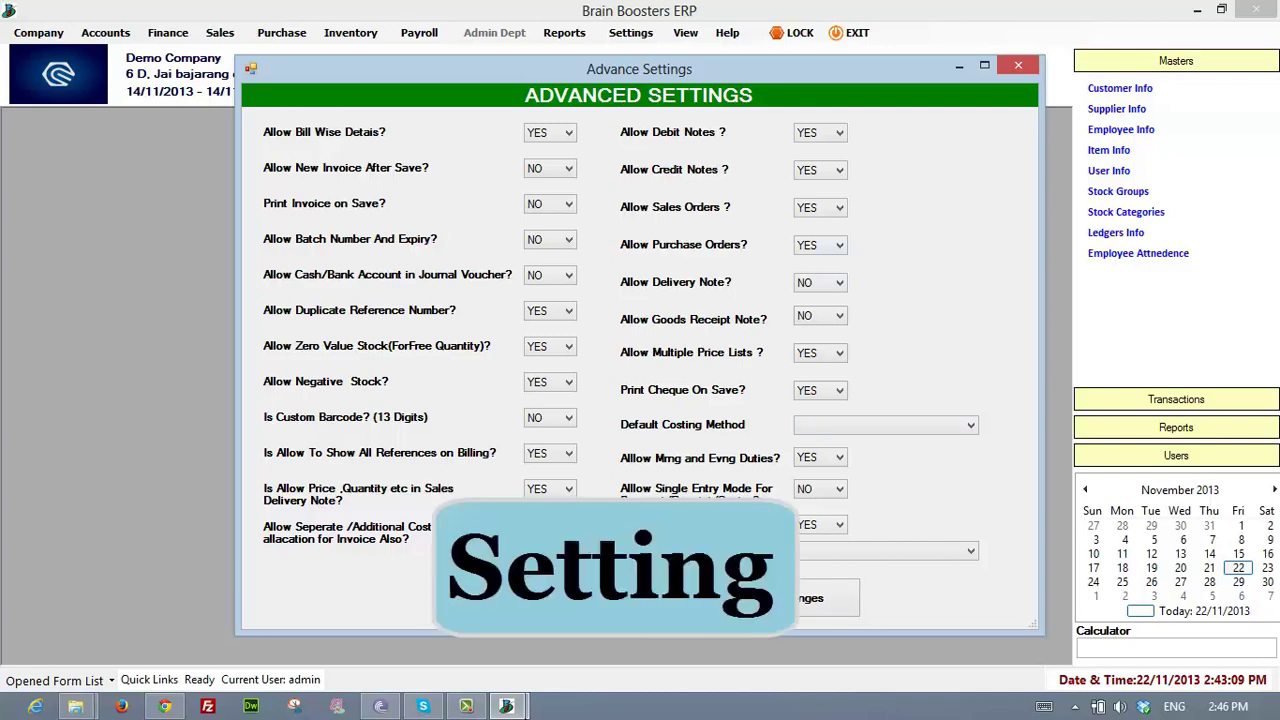
pyautogui.click(1018, 65)
pyautogui.click(631, 33)
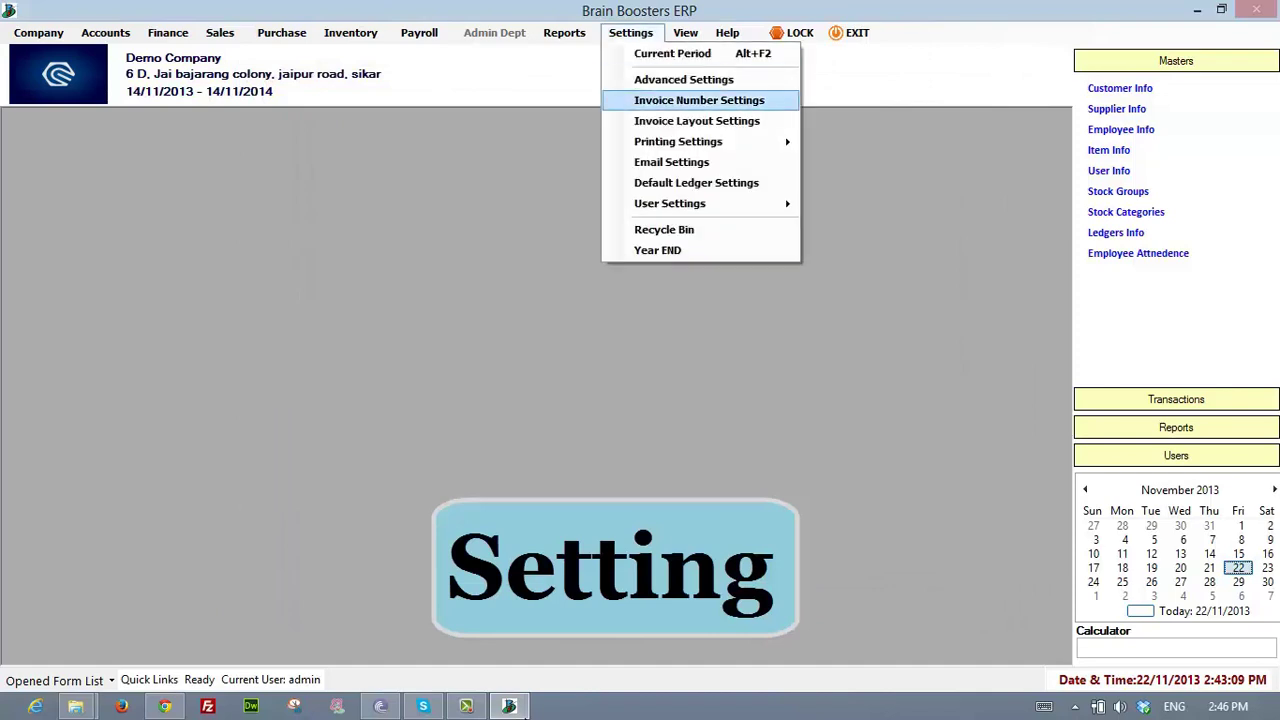
# - Open Invoice Number Settings and select the SALES ORDERS voucher type
pyautogui.click(699, 100)
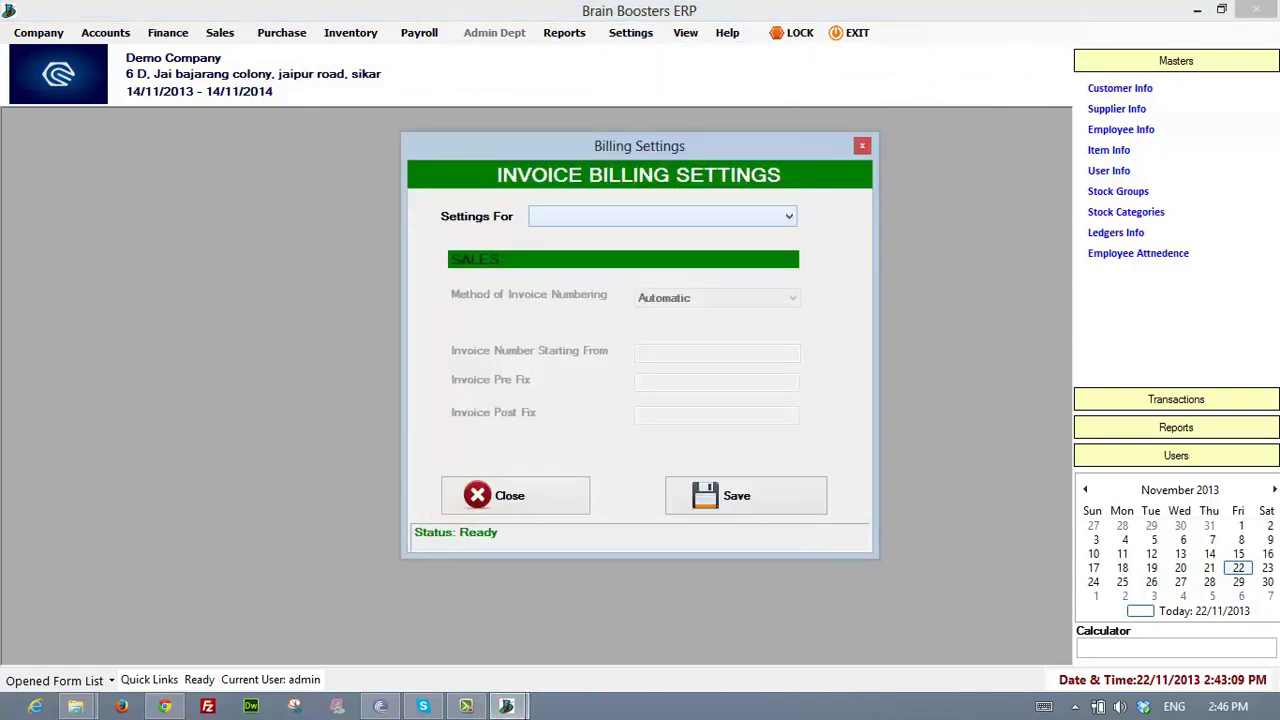
pyautogui.click(788, 216)
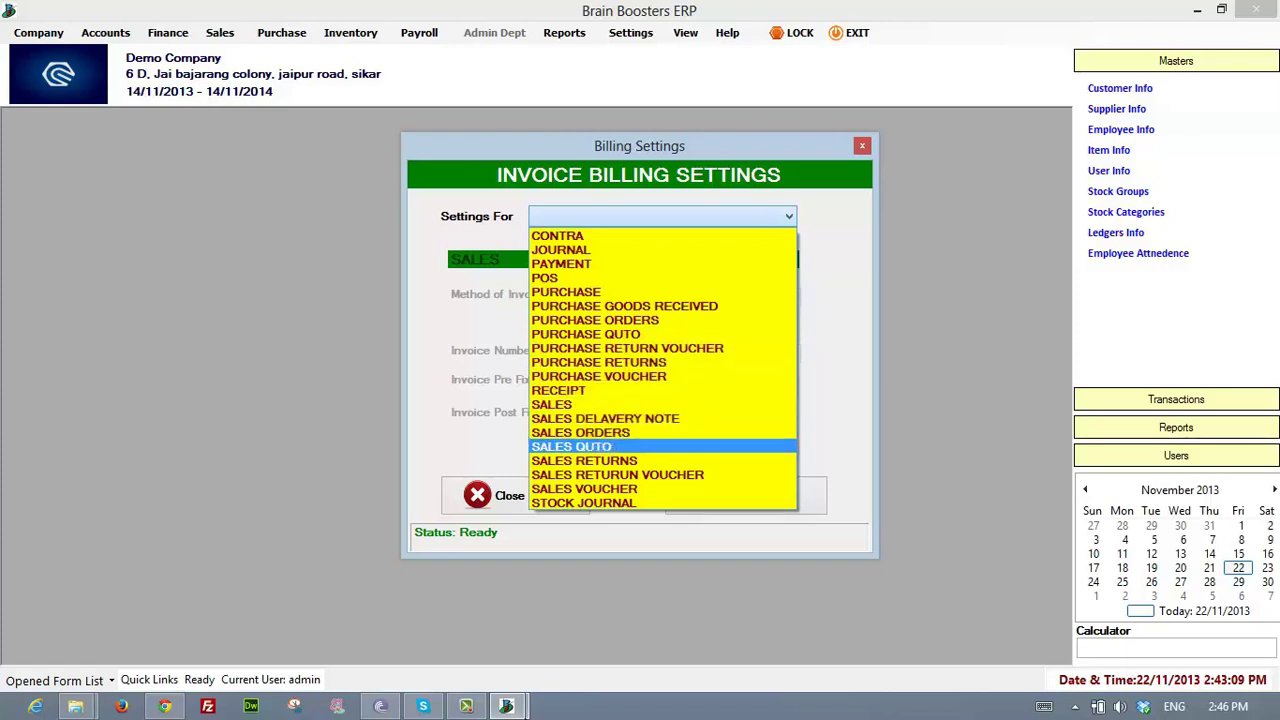
pyautogui.click(610, 405)
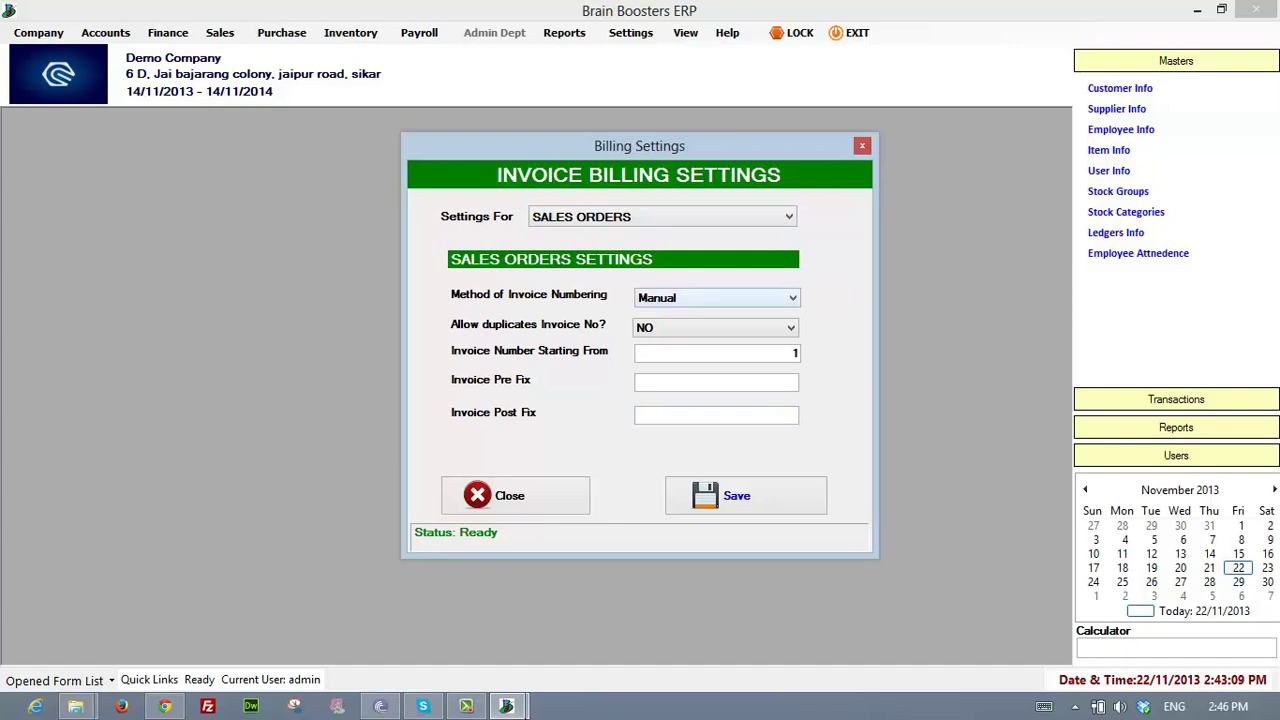
# - Review Manual numbering, disallowed duplicates, starting number 1, prefix and postfix, then close unchanged
pyautogui.click(718, 298)
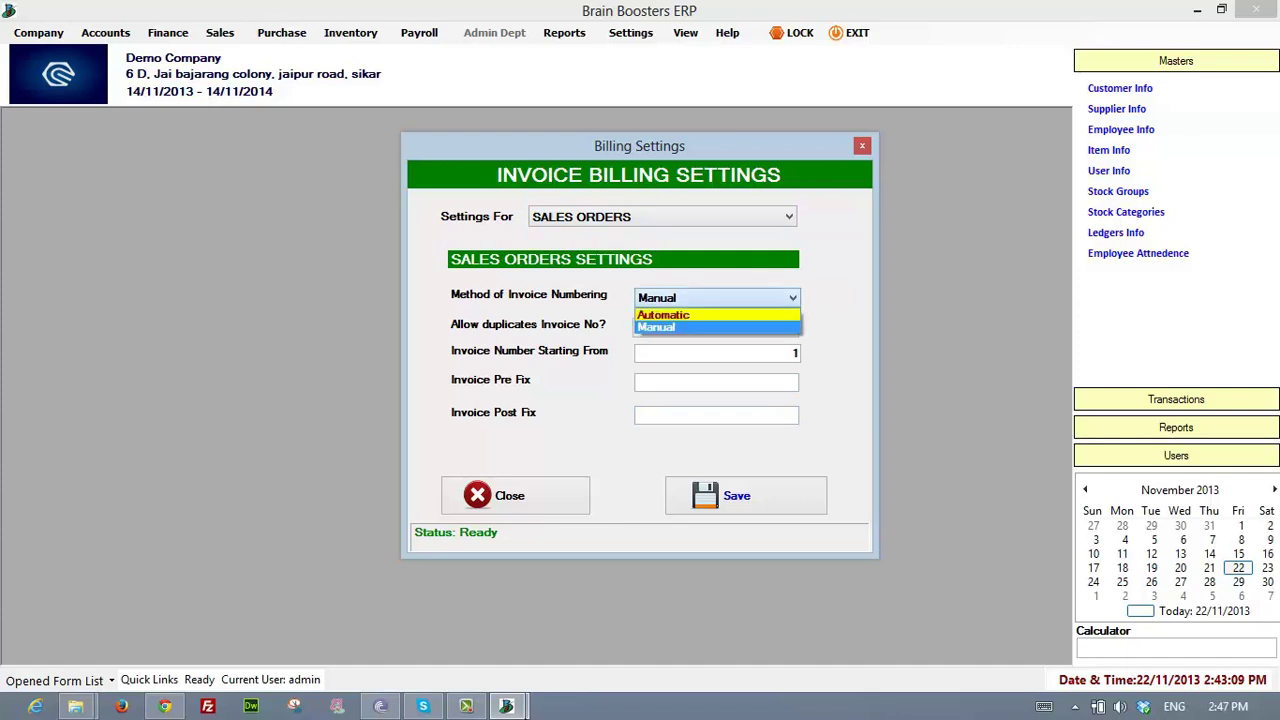
pyautogui.click(717, 328)
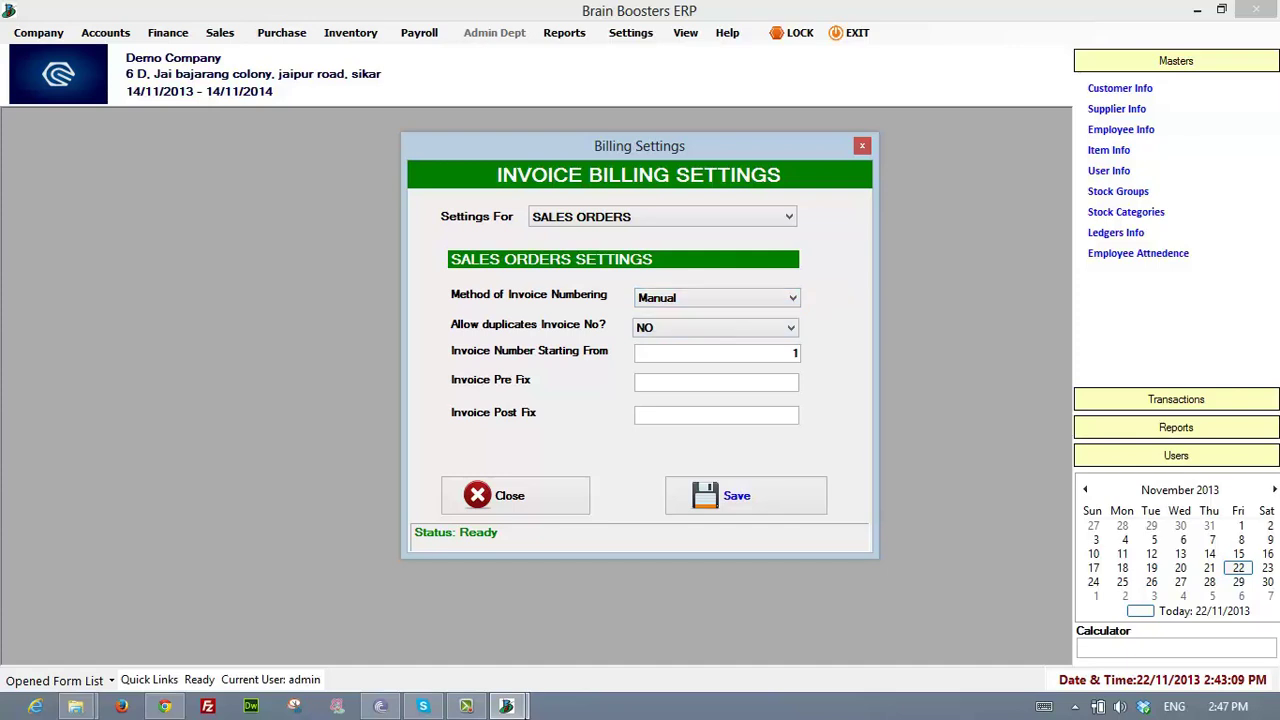
pyautogui.click(715, 328)
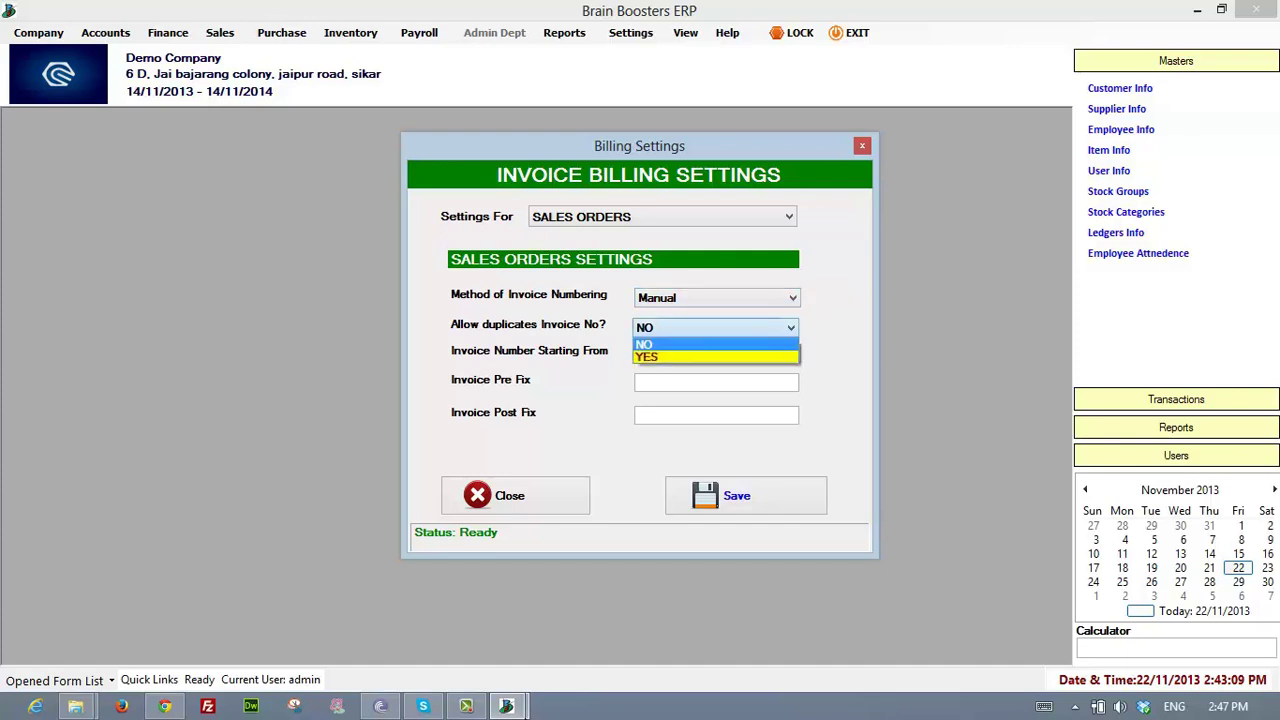
pyautogui.click(715, 344)
pyautogui.click(715, 357)
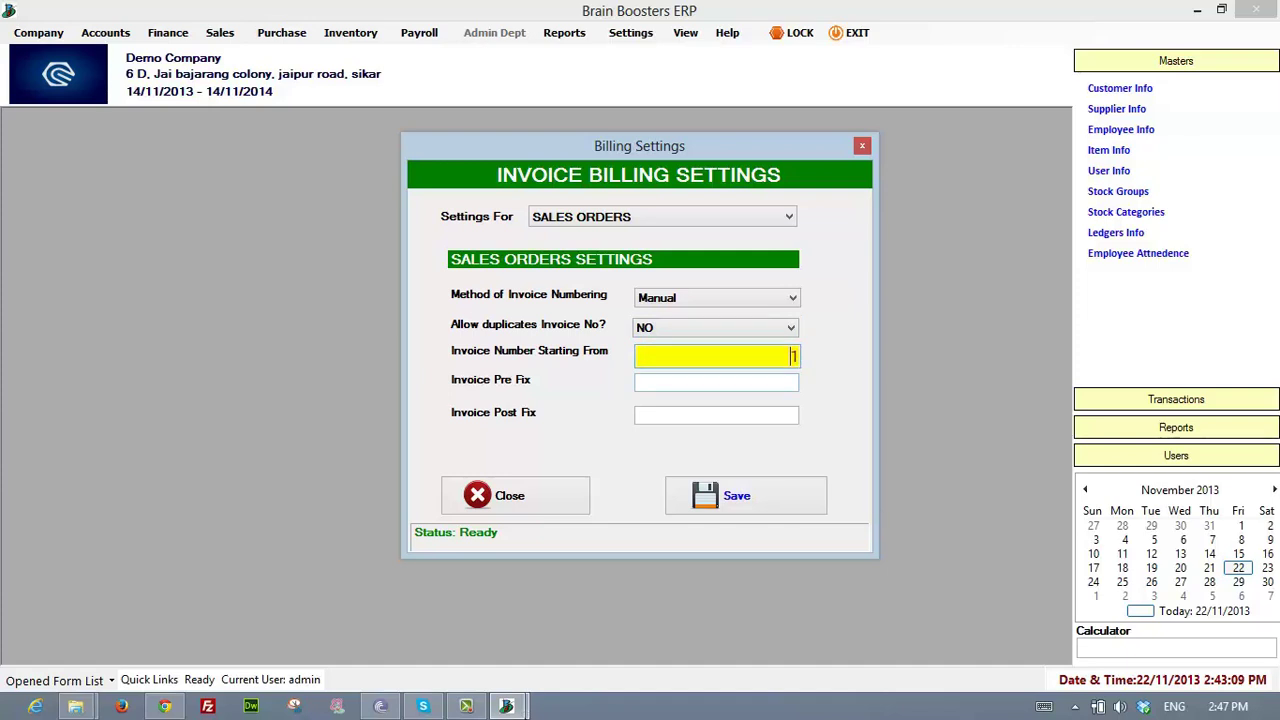
pyautogui.doubleClick(794, 357)
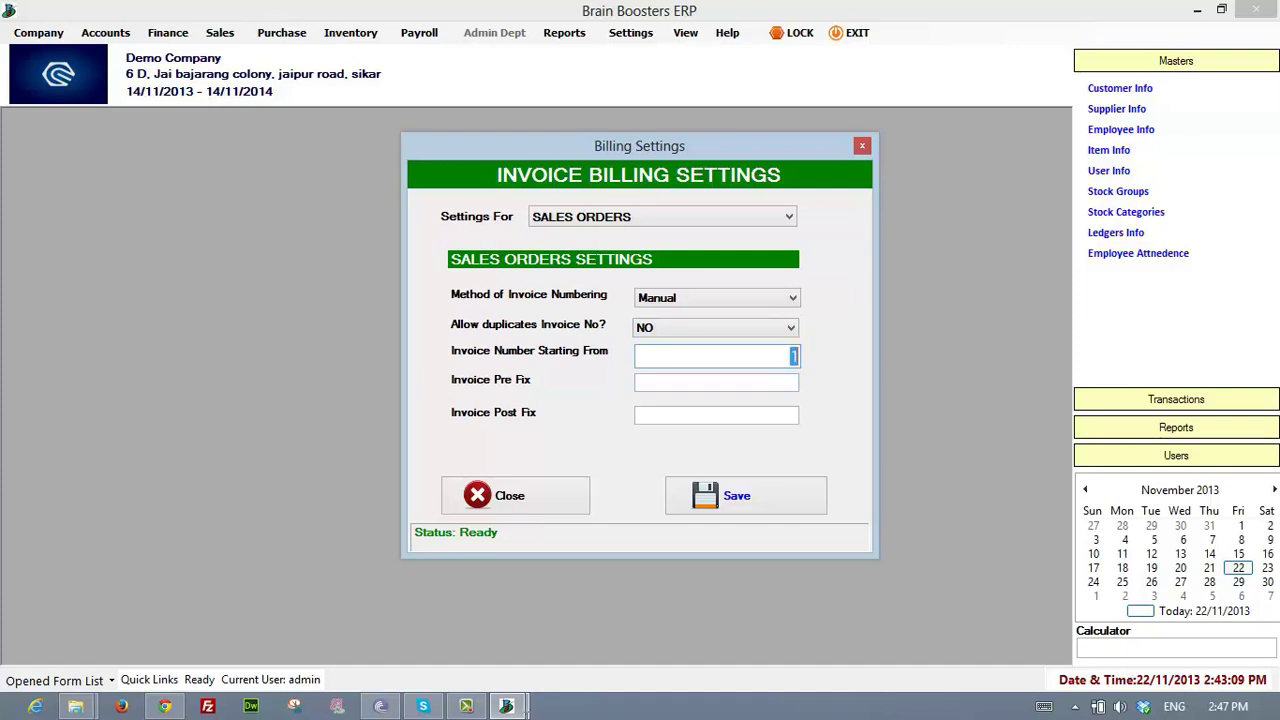
pyautogui.click(792, 357)
pyautogui.doubleClick(794, 357)
pyautogui.click(717, 383)
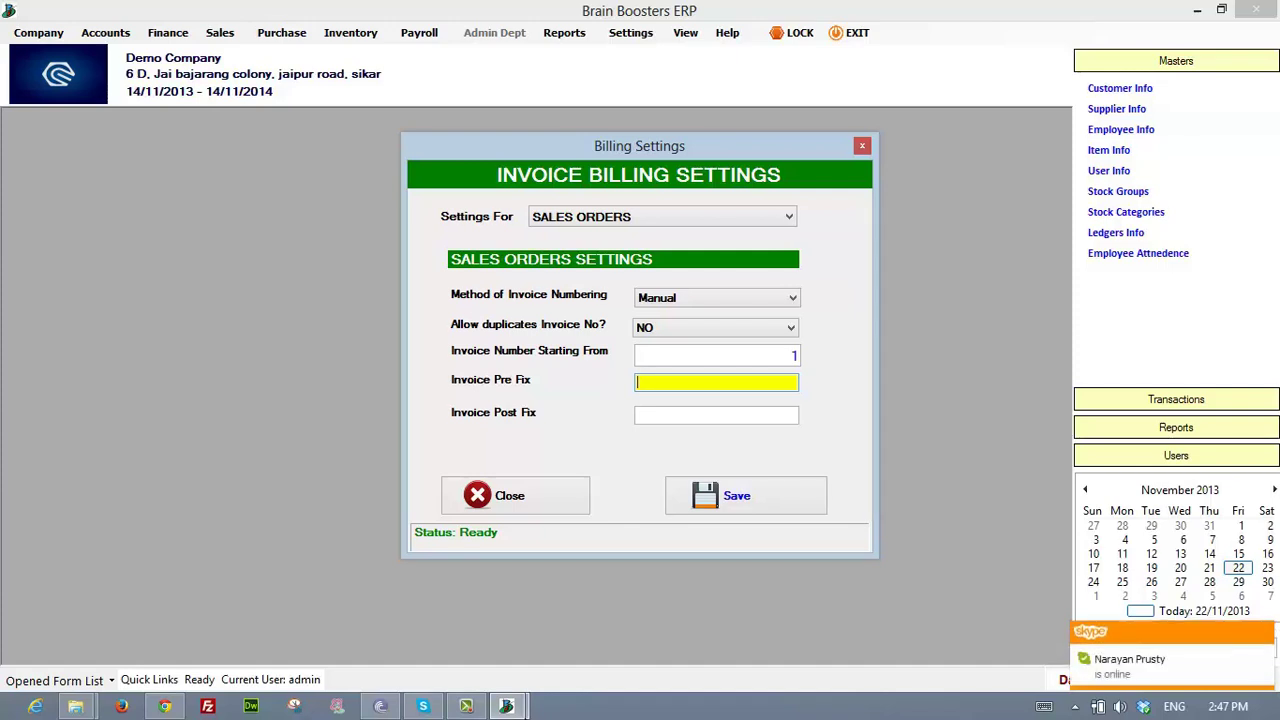
pyautogui.click(717, 415)
pyautogui.press('Escape')
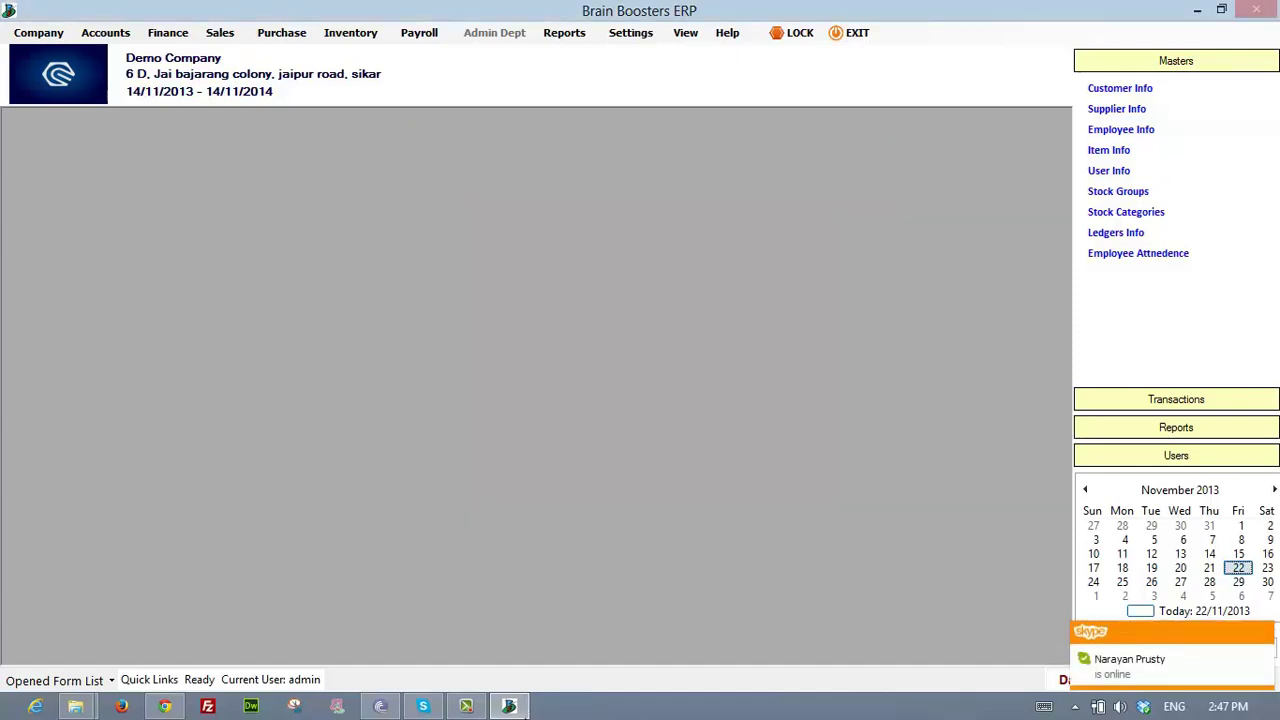
# - Review Invoice Layout Settings, keeping Show Current Balance and Show RatePer Column unchanged, then close
pyautogui.click(631, 33)
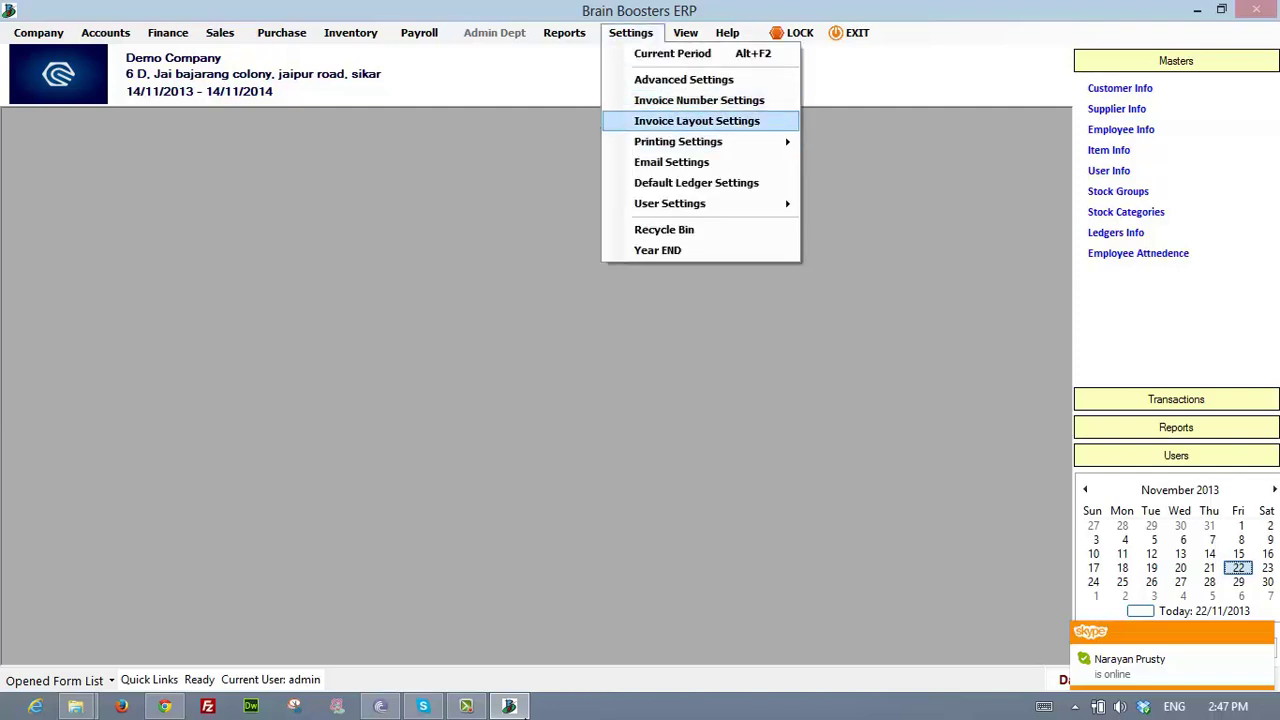
pyautogui.click(697, 121)
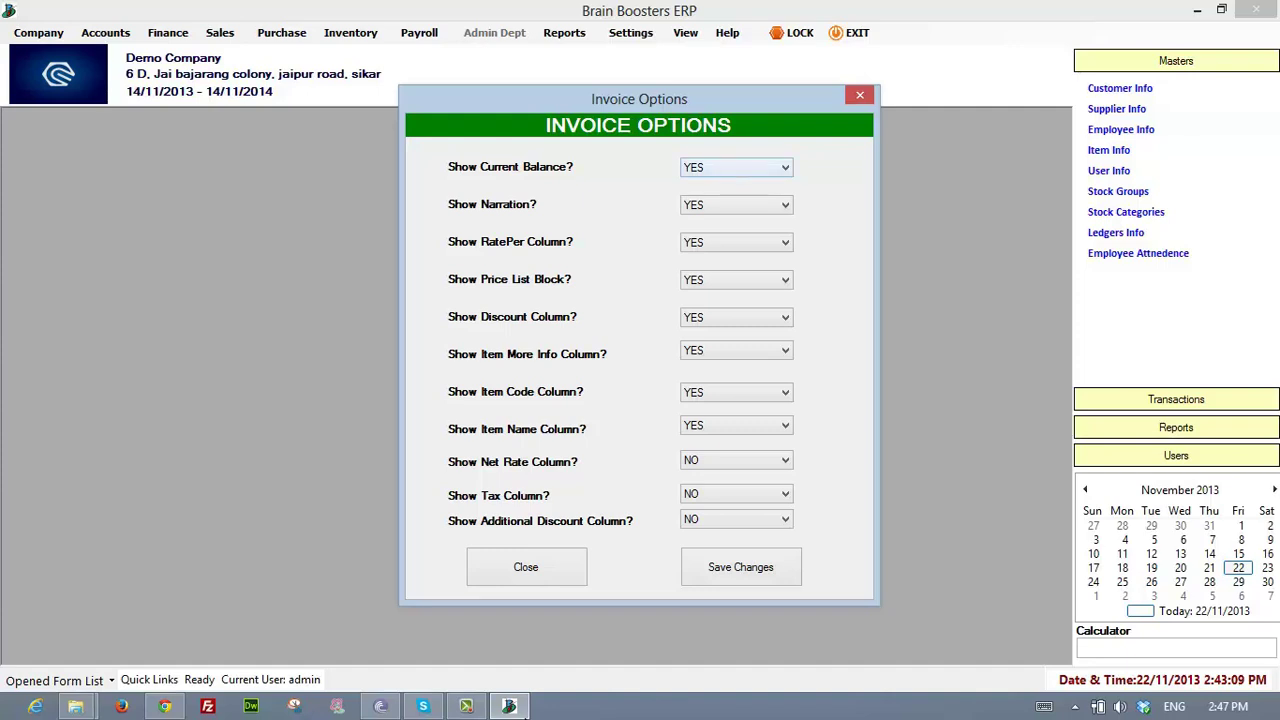
pyautogui.click(737, 168)
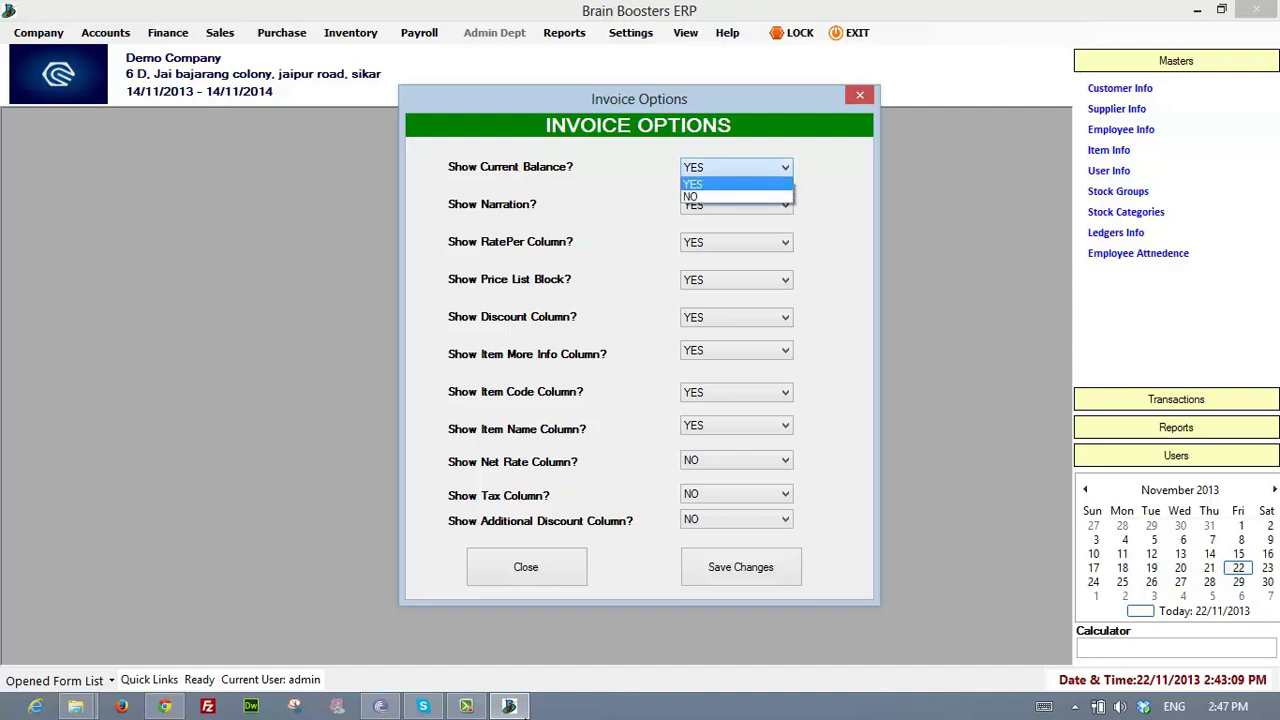
pyautogui.click(737, 168)
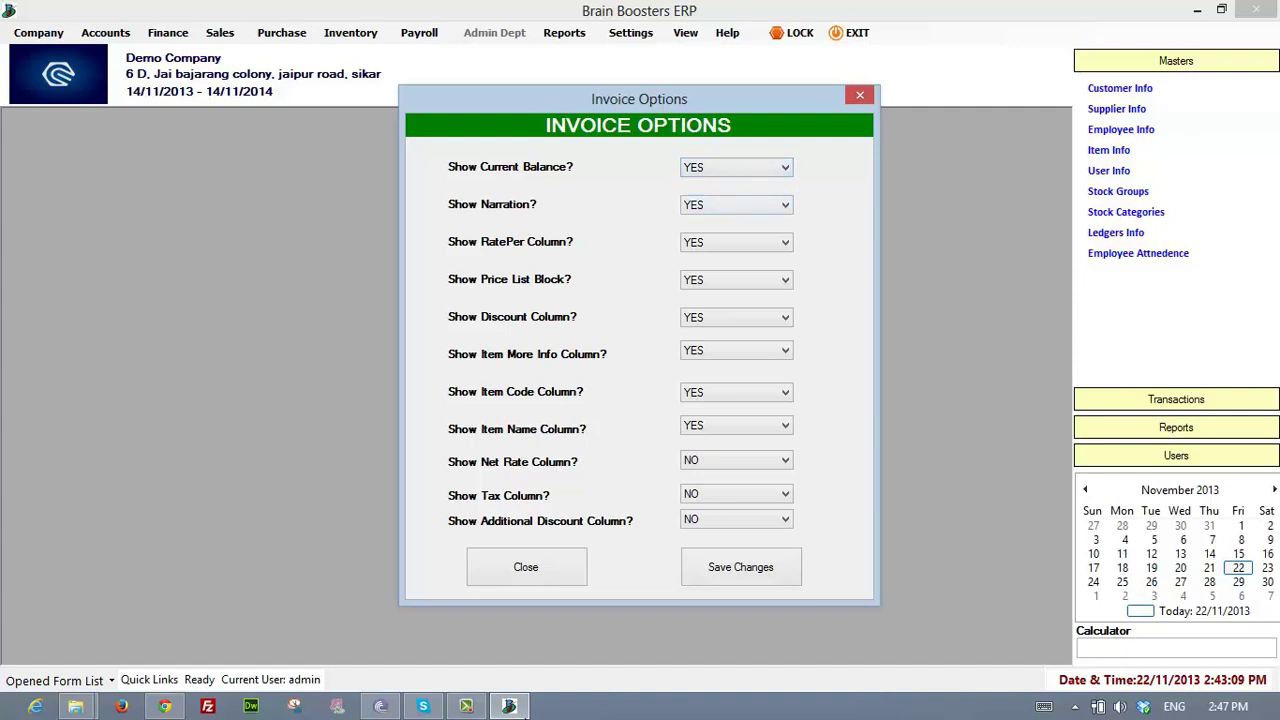
pyautogui.click(737, 243)
pyautogui.click(737, 243)
pyautogui.click(860, 95)
pyautogui.click(631, 33)
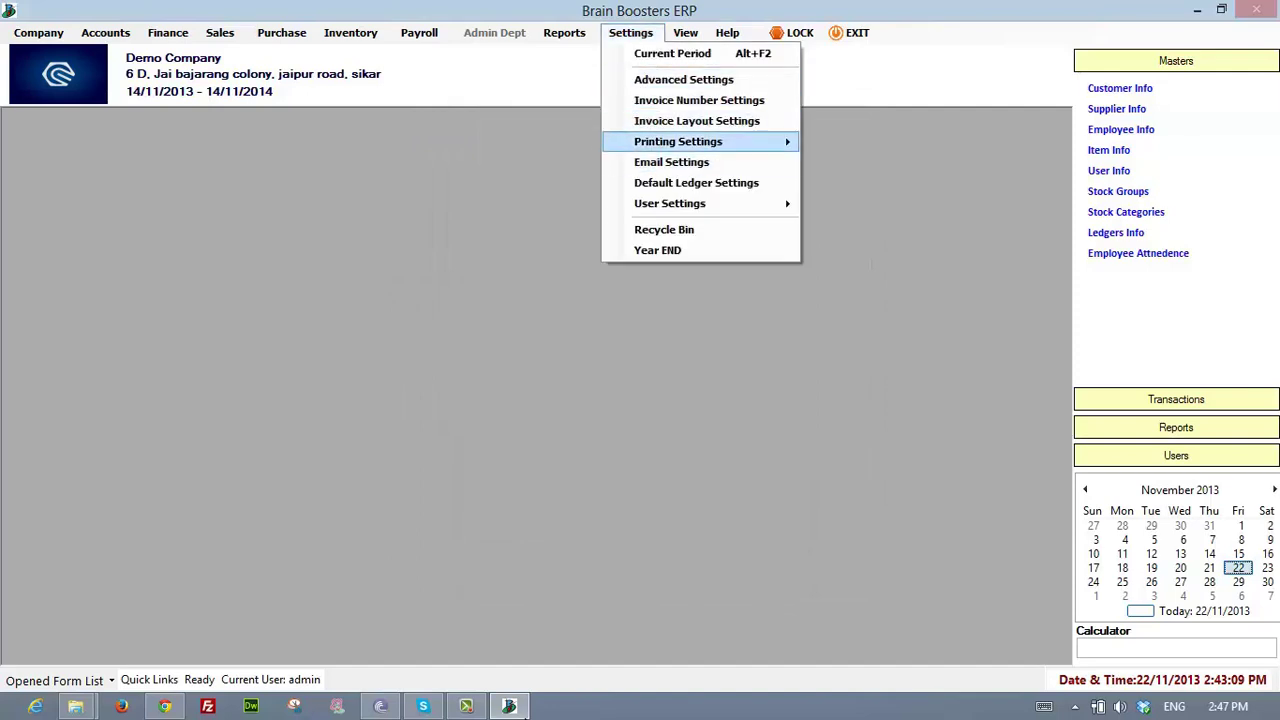
# - Open Printing Settings > Invoice Printing Settings and quit the application after the unhandled exception
pyautogui.moveTo(700, 142)
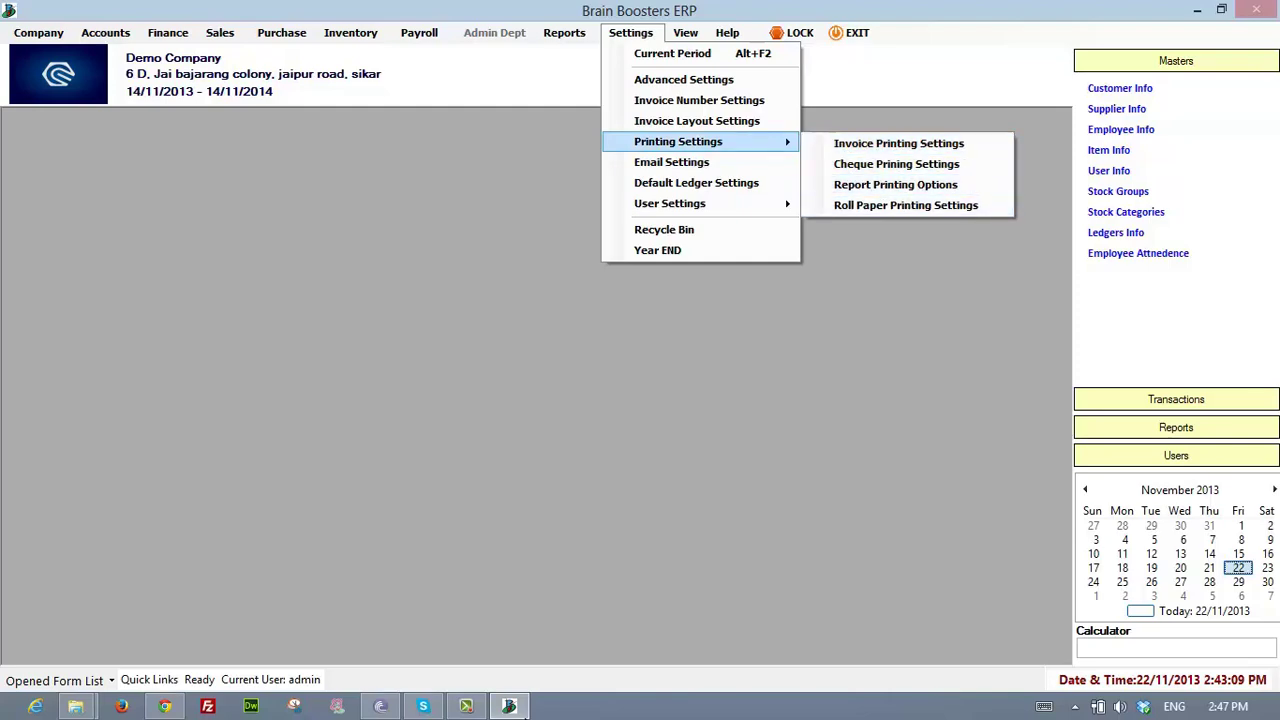
pyautogui.click(898, 143)
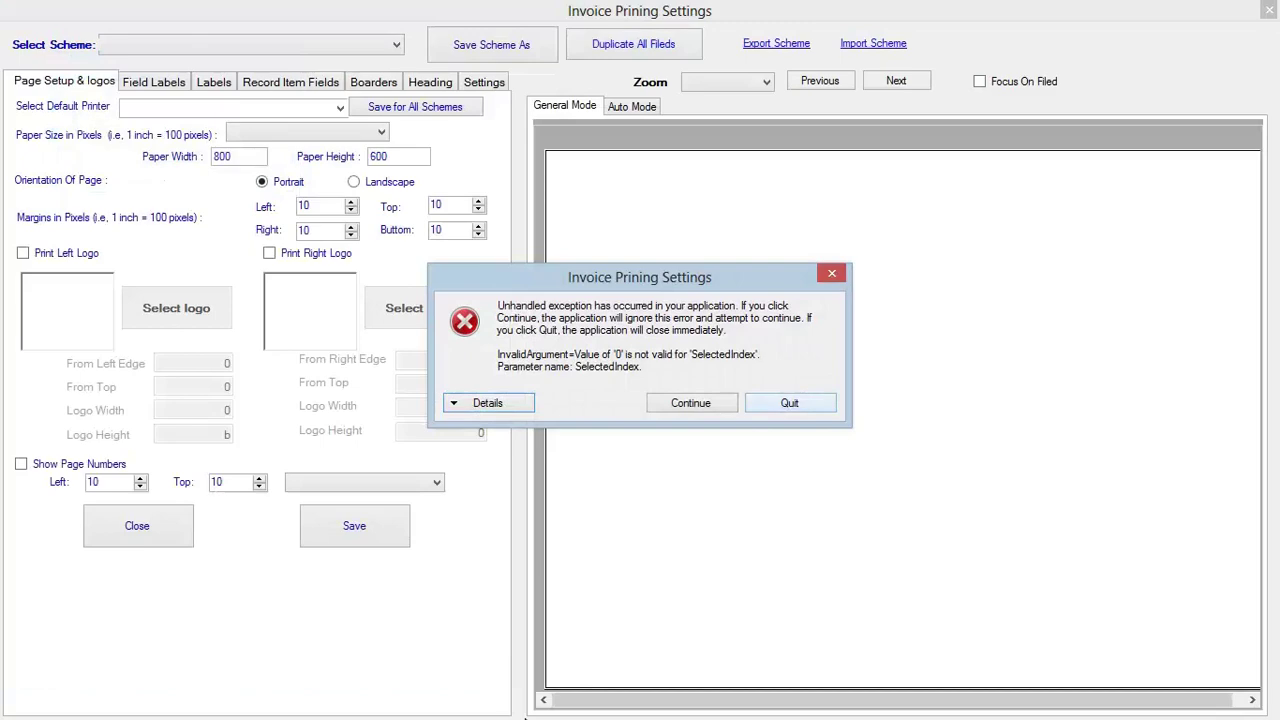
pyautogui.click(790, 403)
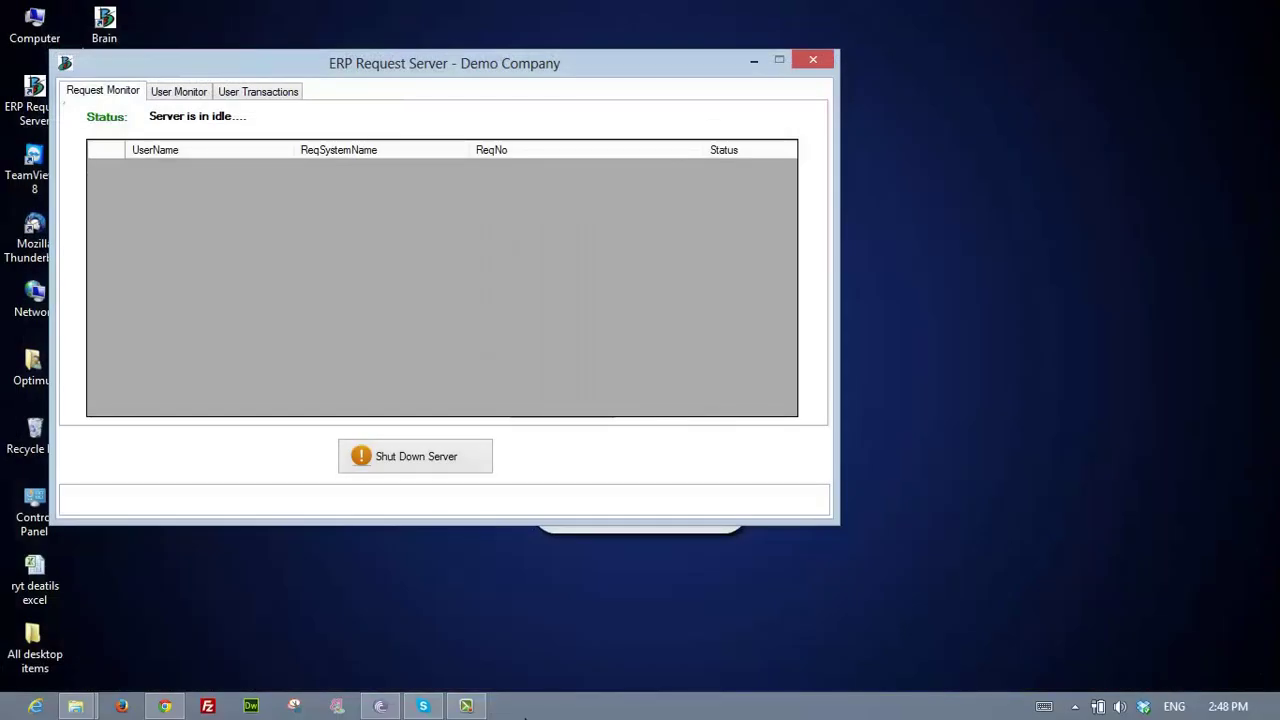
# - Hide the Request Server, relaunch Brain Boosters ERP and choose Demo Company
pyautogui.click(756, 60)
pyautogui.doubleClick(118, 34)
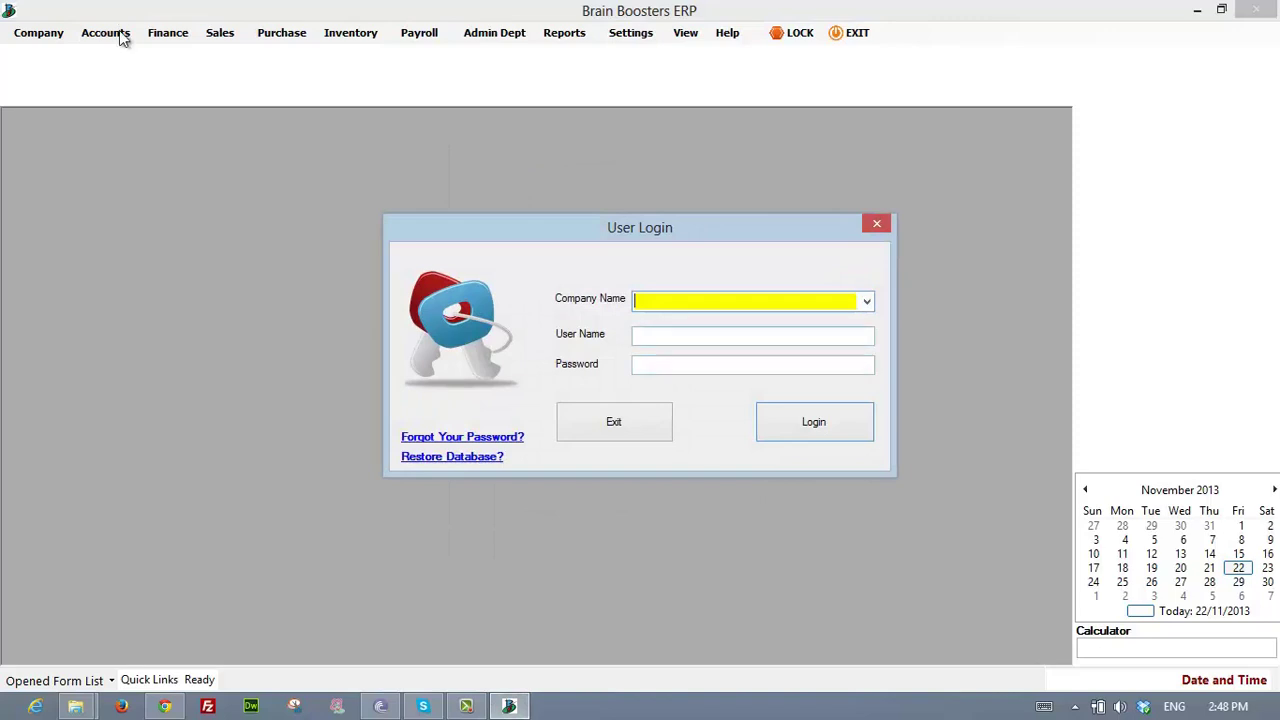
pyautogui.hotkey('alt', 'Down')
pyautogui.press('Down')
pyautogui.press('Down')
pyautogui.press('Up')
pyautogui.press('Return')
pyautogui.press('Tab')
# - Enter user name admin and the password, dismissing the invalid-login message
pyautogui.write('admin')
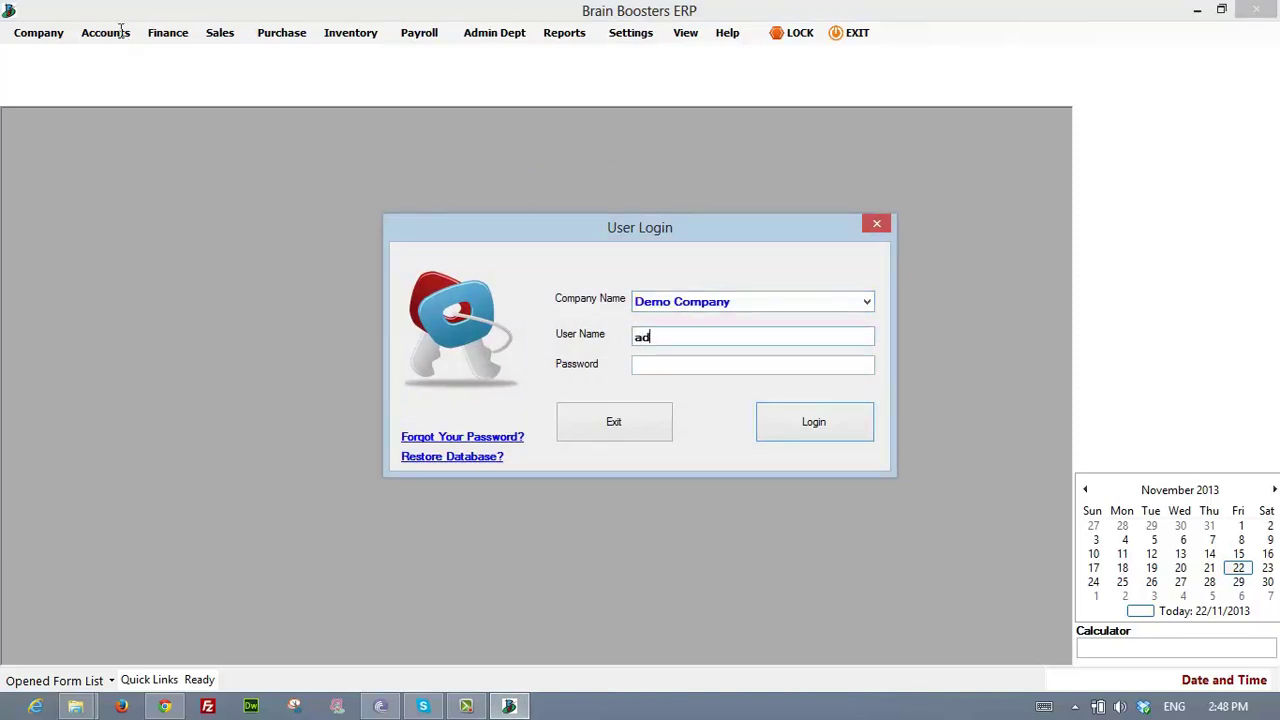
pyautogui.press('Tab')
pyautogui.write('admi')
pyautogui.press('BackSpace')
pyautogui.press('BackSpace')
pyautogui.press('BackSpace')
pyautogui.press('BackSpace')
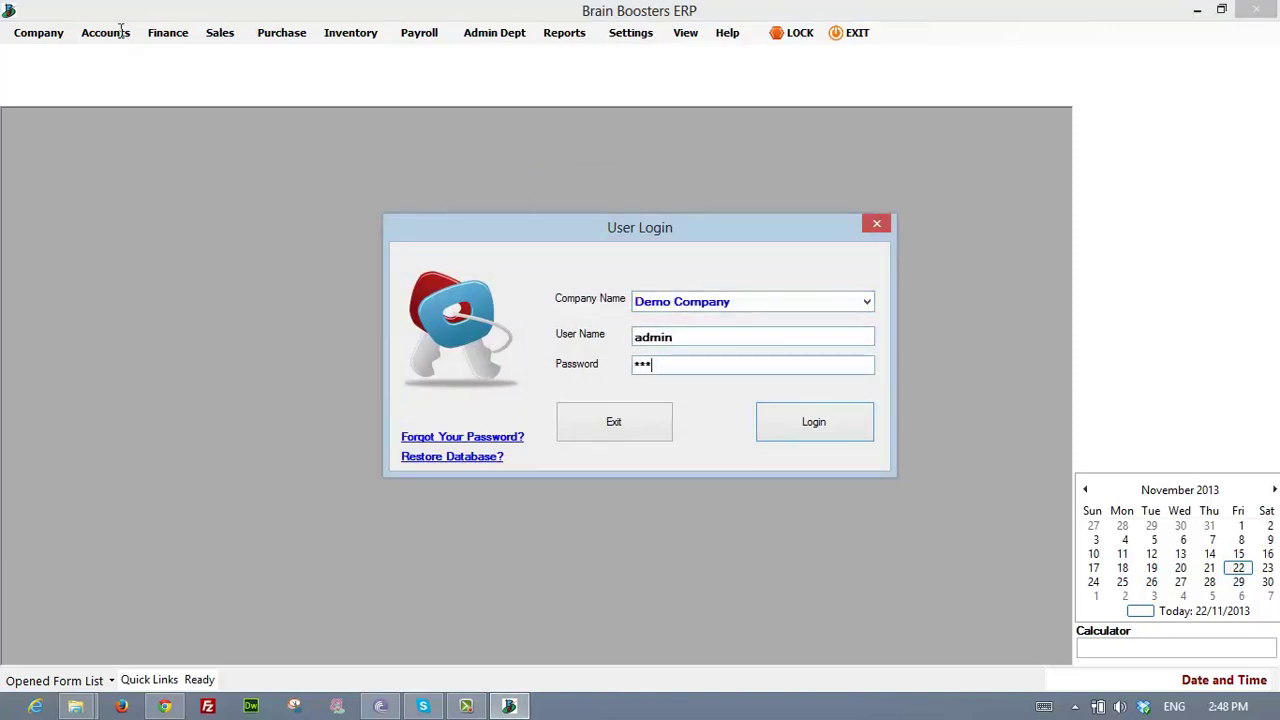
pyautogui.write('admin1234')
pyautogui.press('Return')
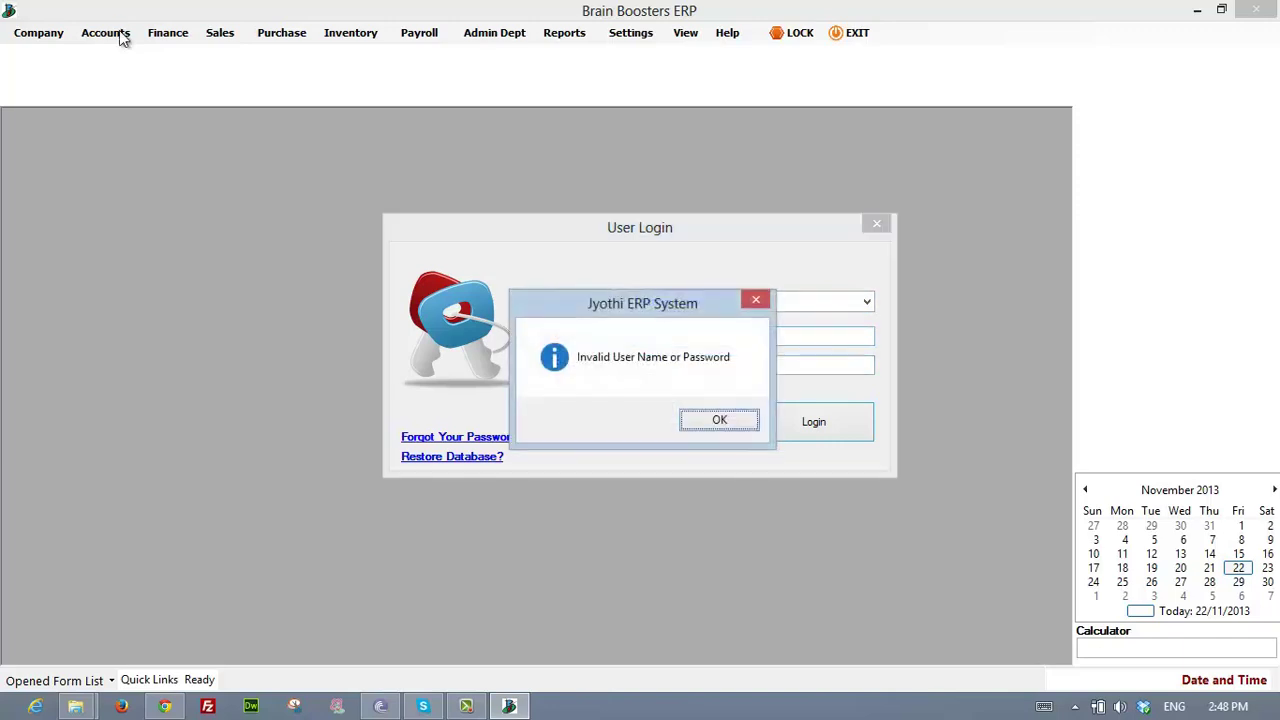
pyautogui.press('Return')
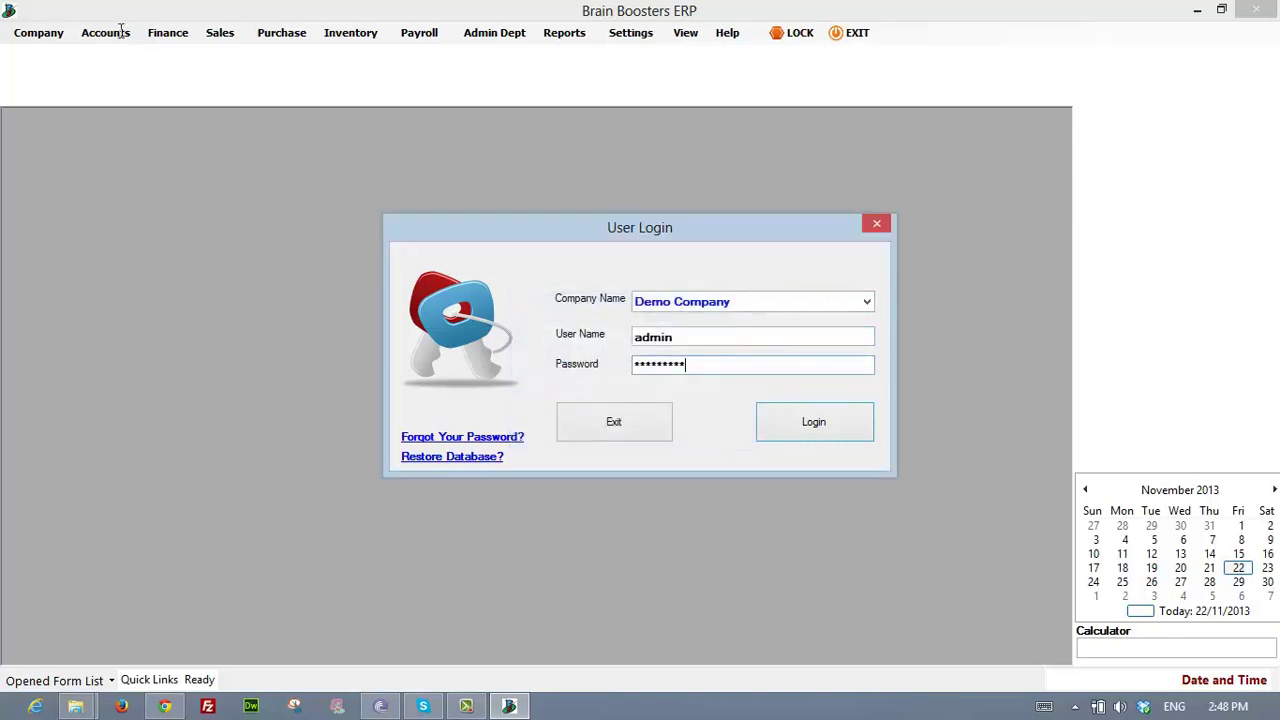
# - Re-enter the account password and log in to Demo Company
pyautogui.write('*********')
pyautogui.press('Return')
pyautogui.press('Return')
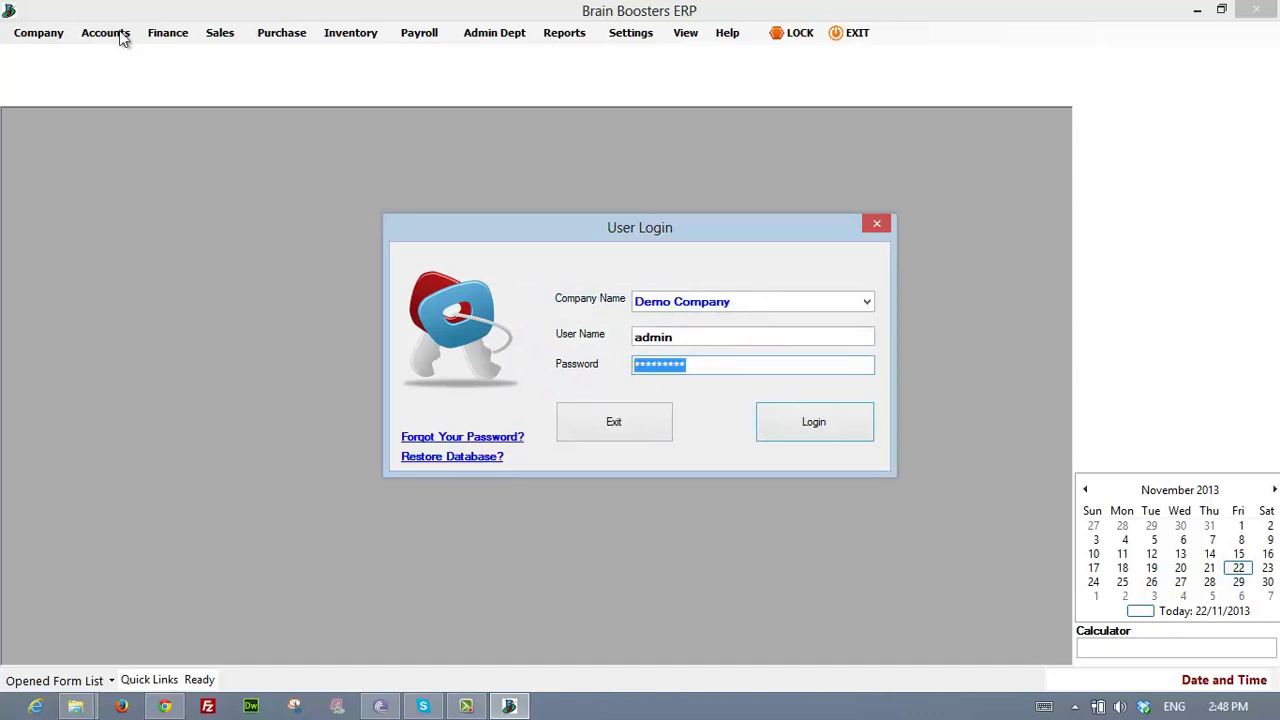
pyautogui.write('*****')
pyautogui.press('BackSpace')
pyautogui.press('BackSpace')
pyautogui.press('BackSpace')
pyautogui.press('Return')
pyautogui.write('*******')
pyautogui.press('Return')
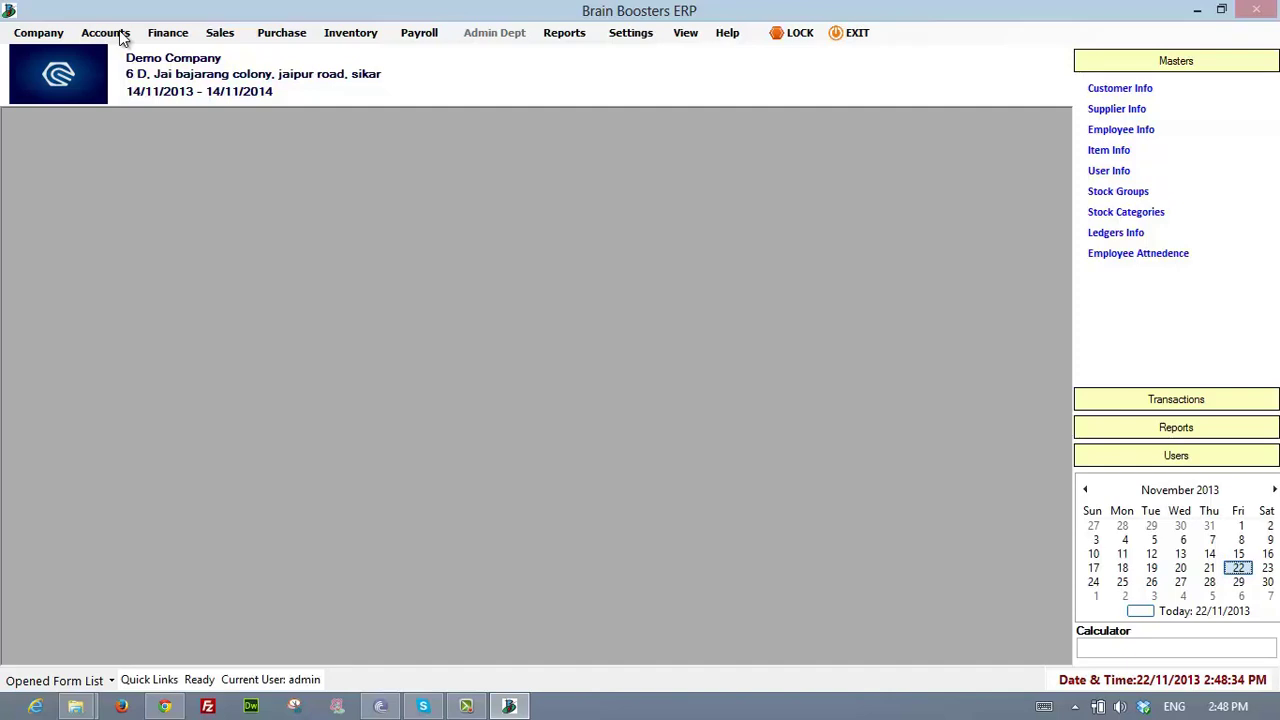
# - Open Settings > Printing Settings > Invoice Printing Settings and dismiss the exception error
pyautogui.hotkey('alt', 'r')
pyautogui.press('Escape')
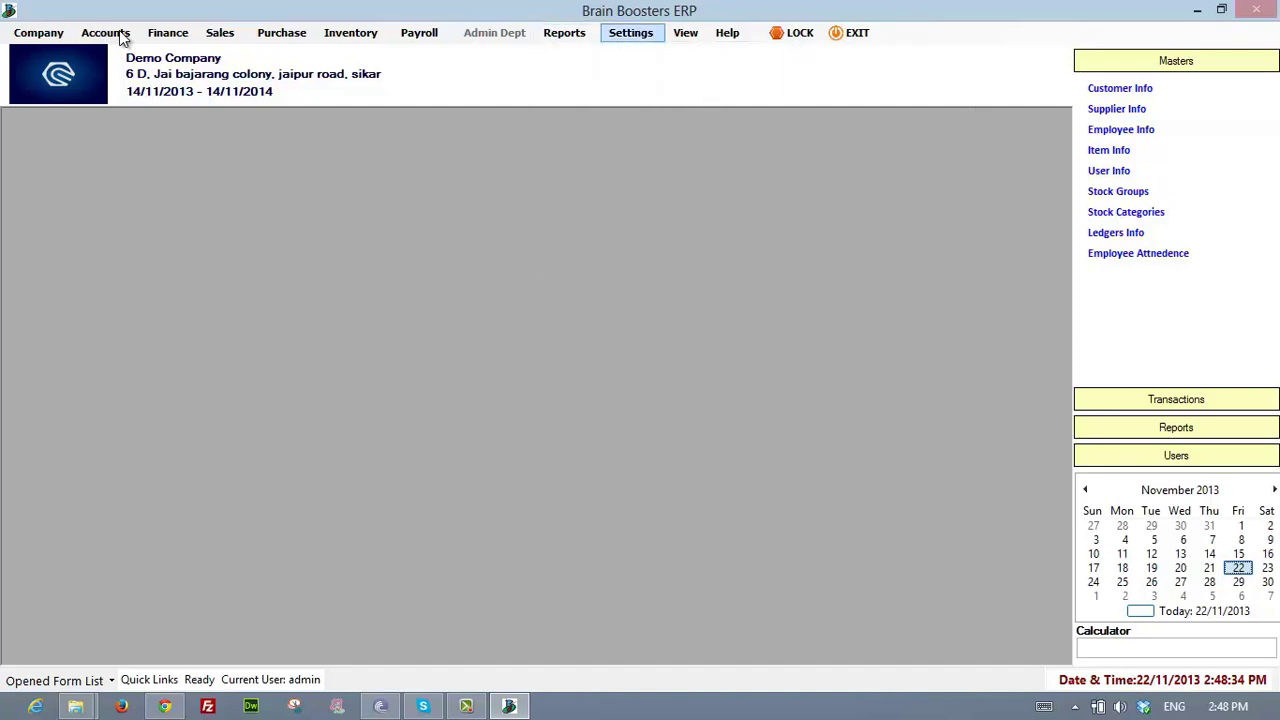
pyautogui.press('Down')
pyautogui.press('Down')
pyautogui.press('Down')
pyautogui.press('Down')
pyautogui.press('Down')
pyautogui.press('Down')
pyautogui.press('Right')
pyautogui.press('Down')
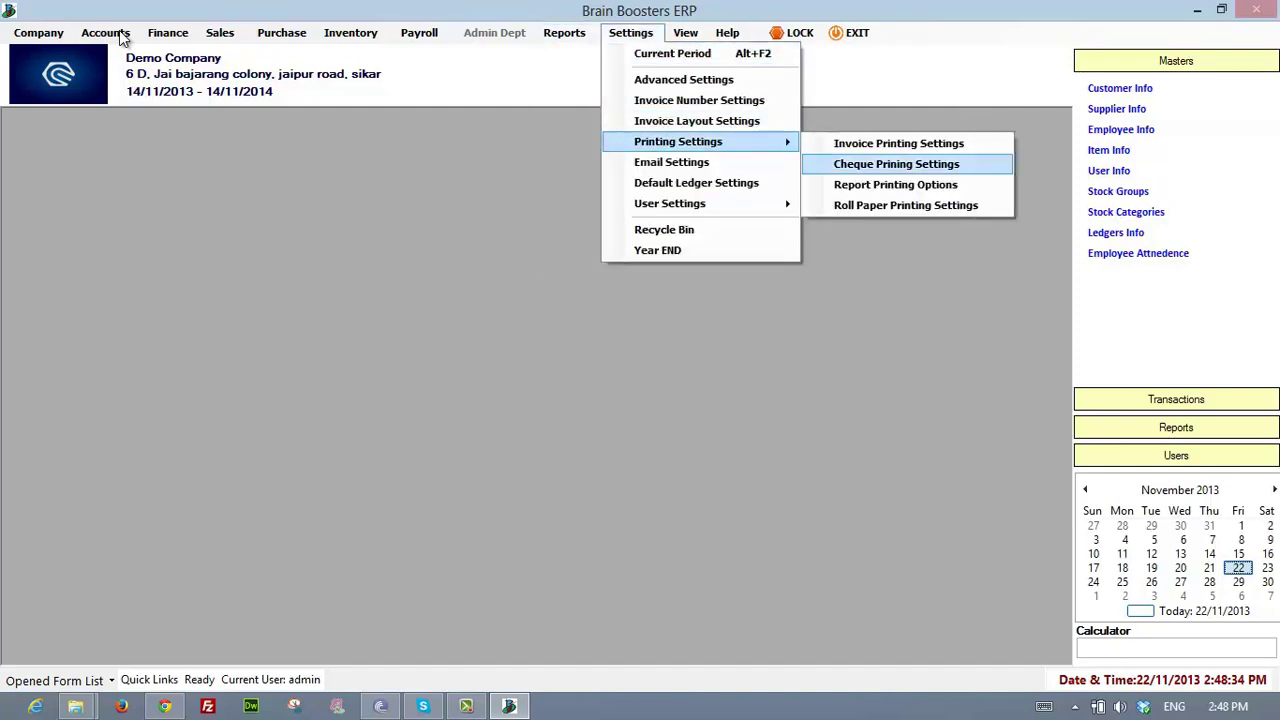
pyautogui.press('Up')
pyautogui.press('Return')
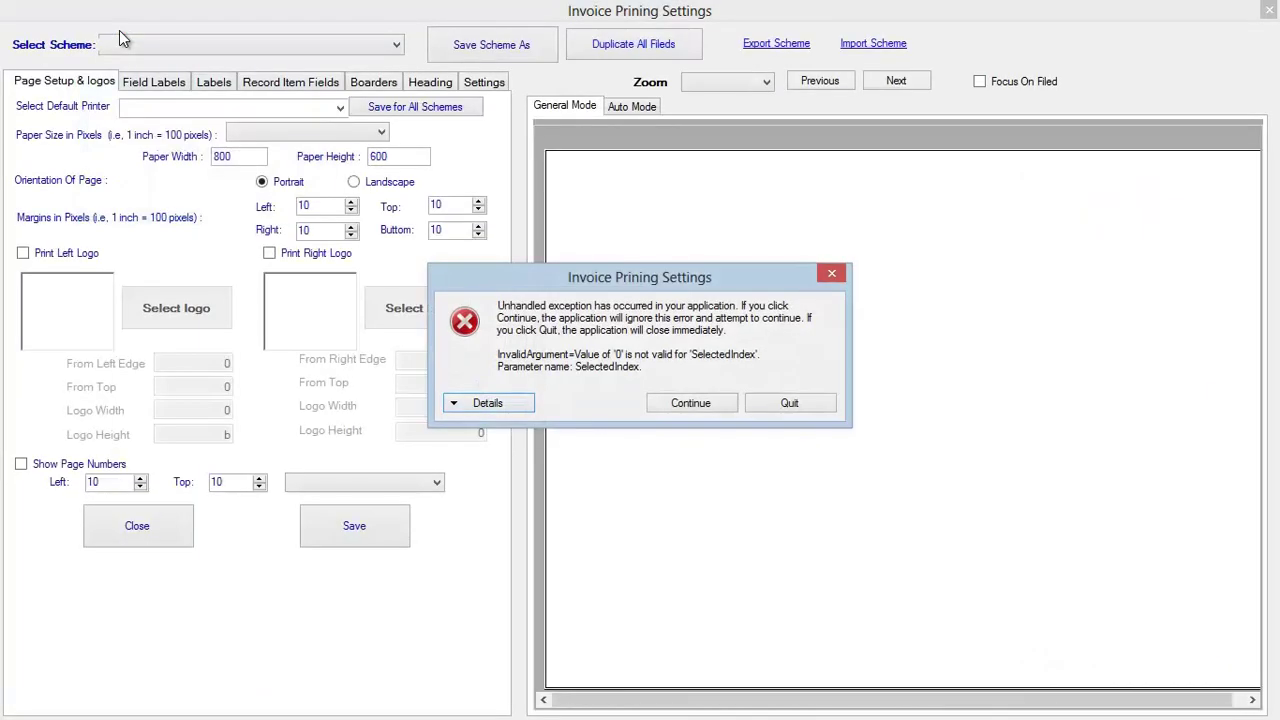
pyautogui.press('Escape')
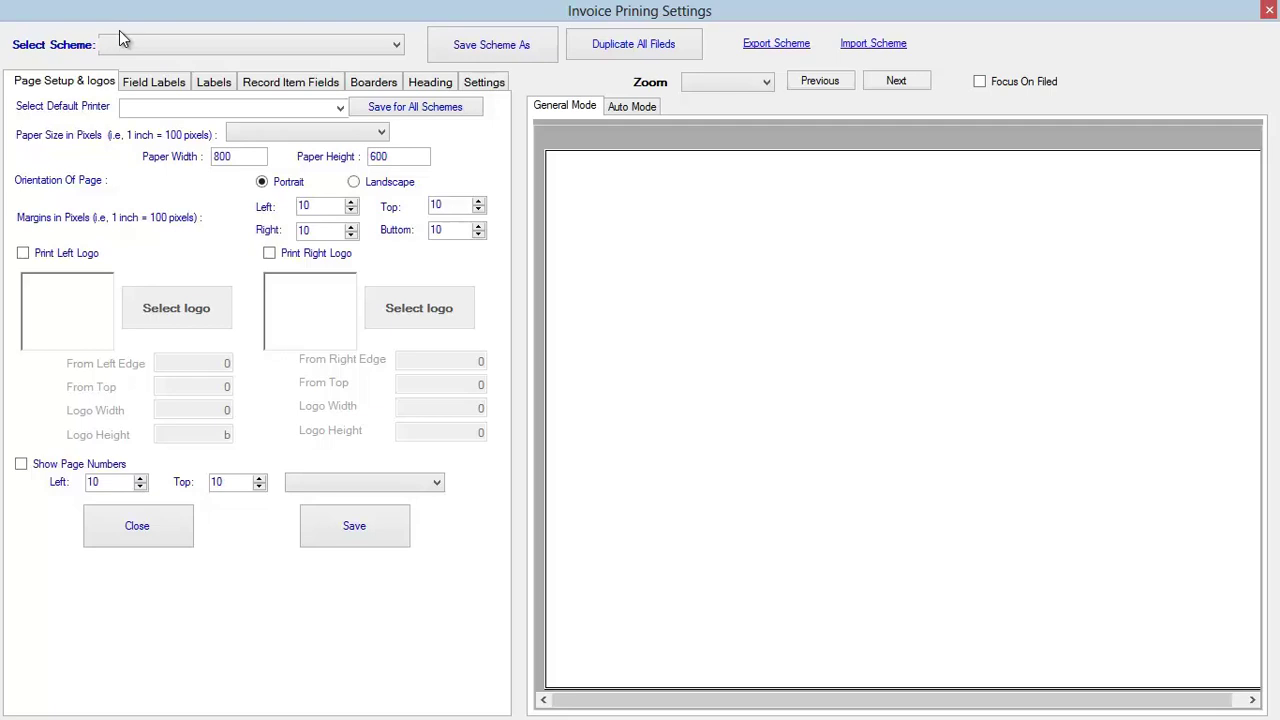
# - Review printers, Field Labels, Record Item Fields, Borders, Heading and scheme pages, then close
pyautogui.click(340, 108)
pyautogui.click(340, 108)
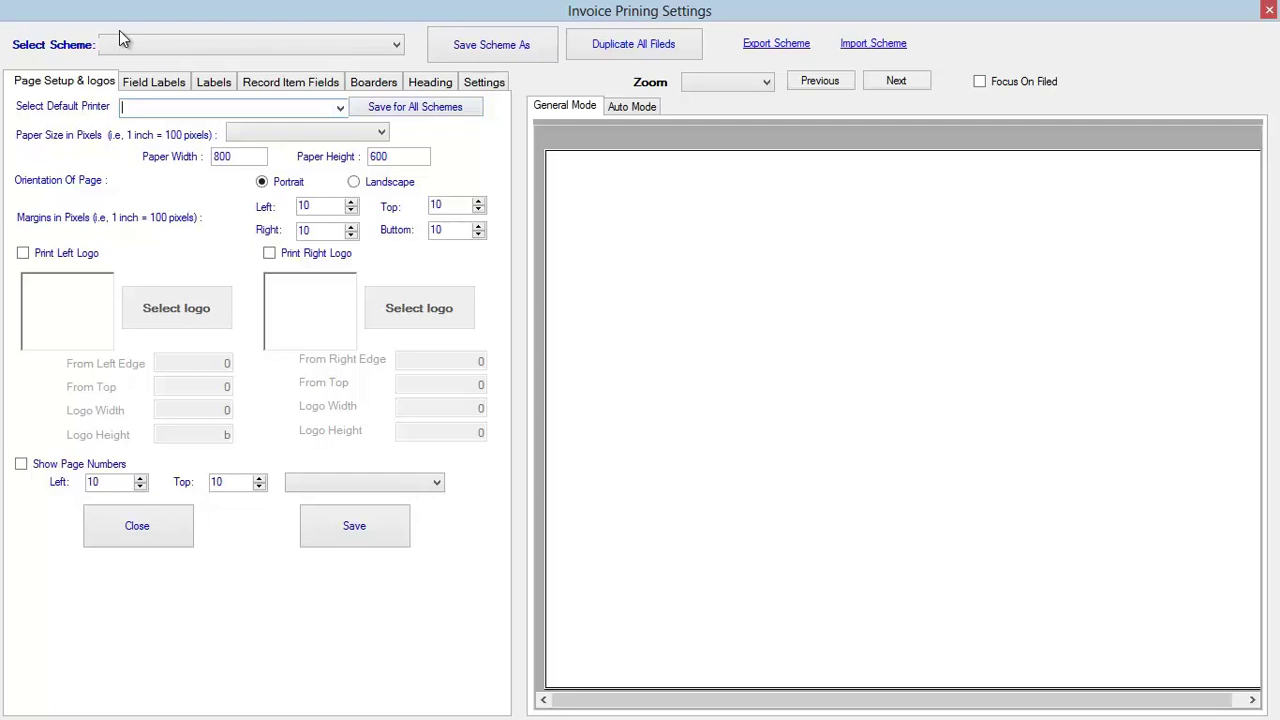
pyautogui.click(154, 82)
pyautogui.click(290, 82)
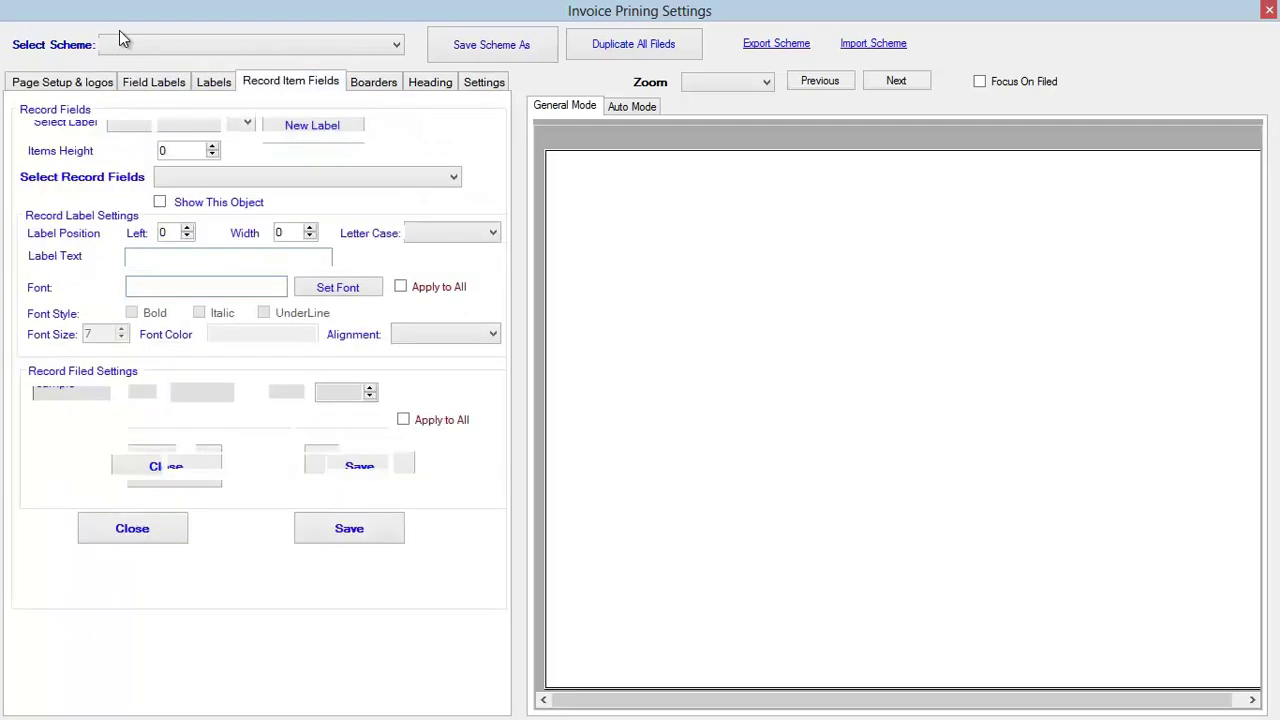
pyautogui.click(373, 82)
pyautogui.click(430, 82)
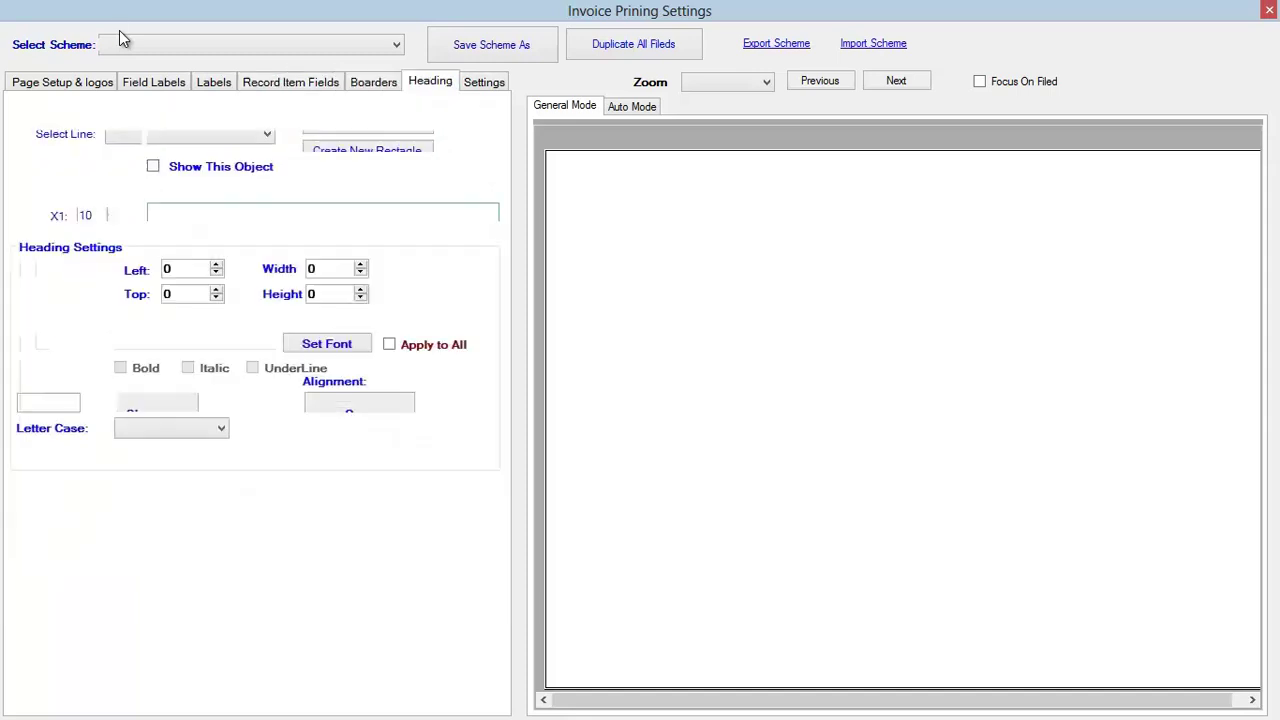
pyautogui.click(484, 82)
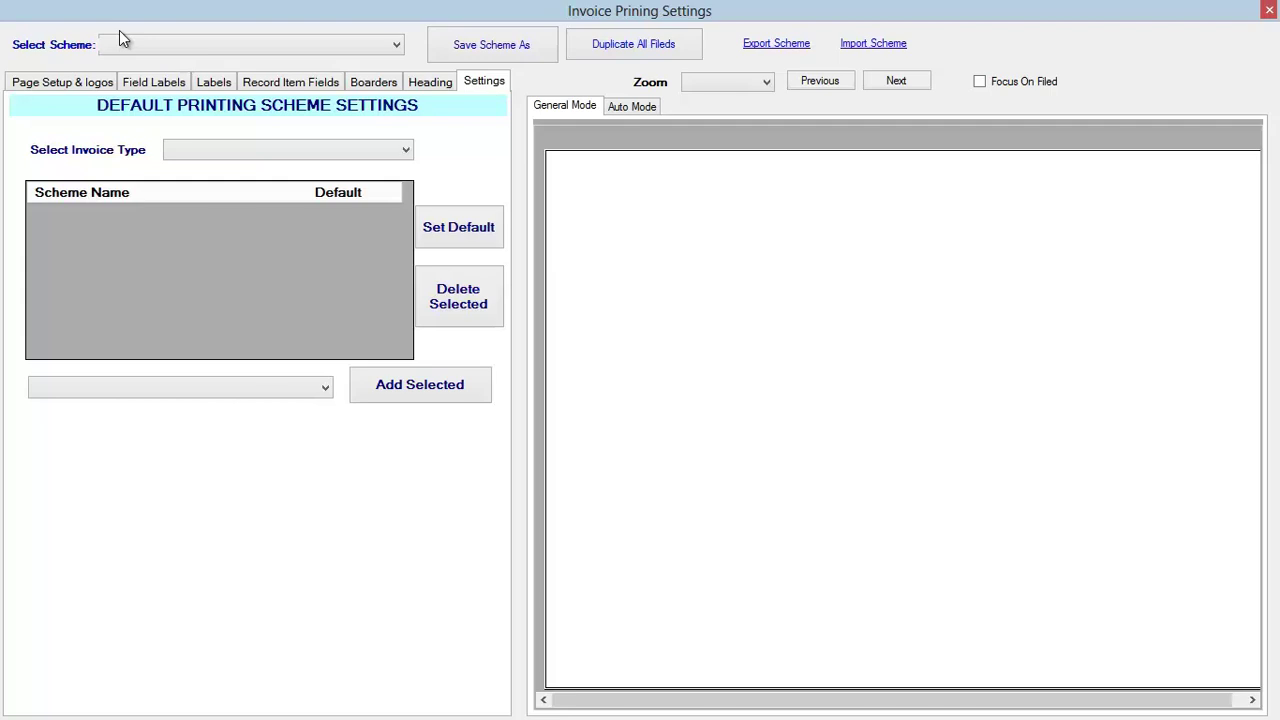
pyautogui.click(120, 44)
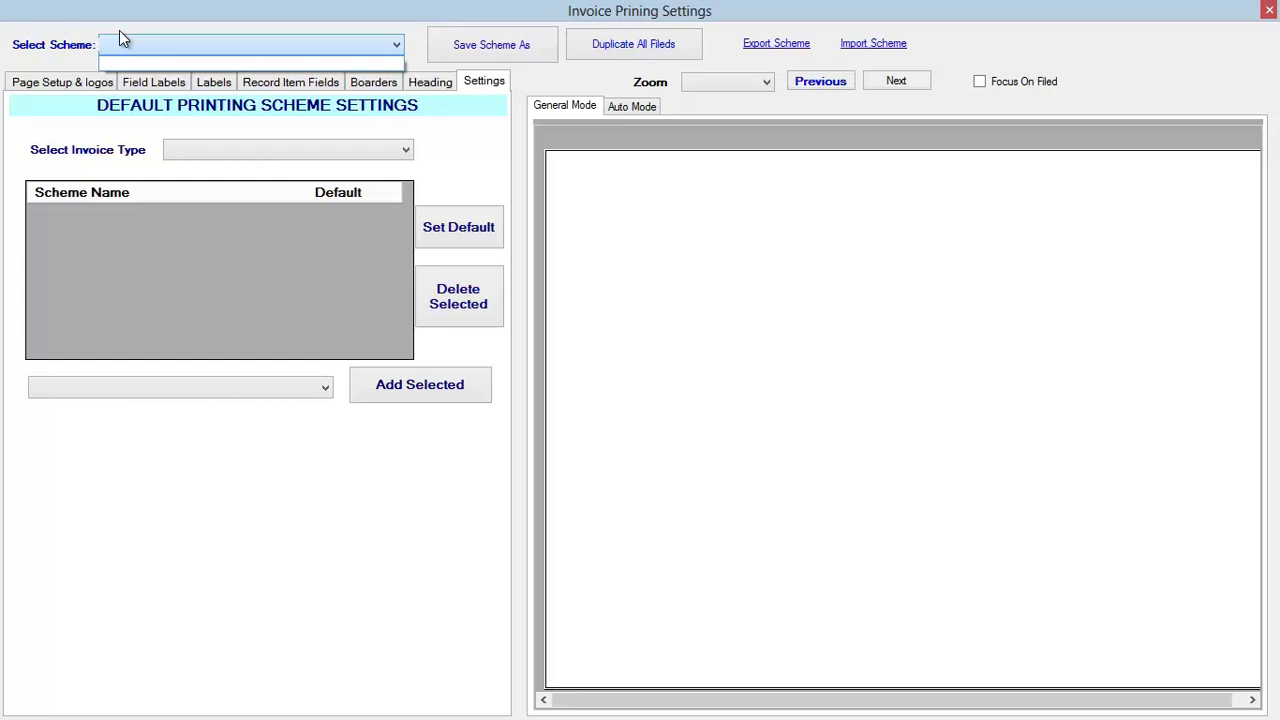
pyautogui.click(120, 42)
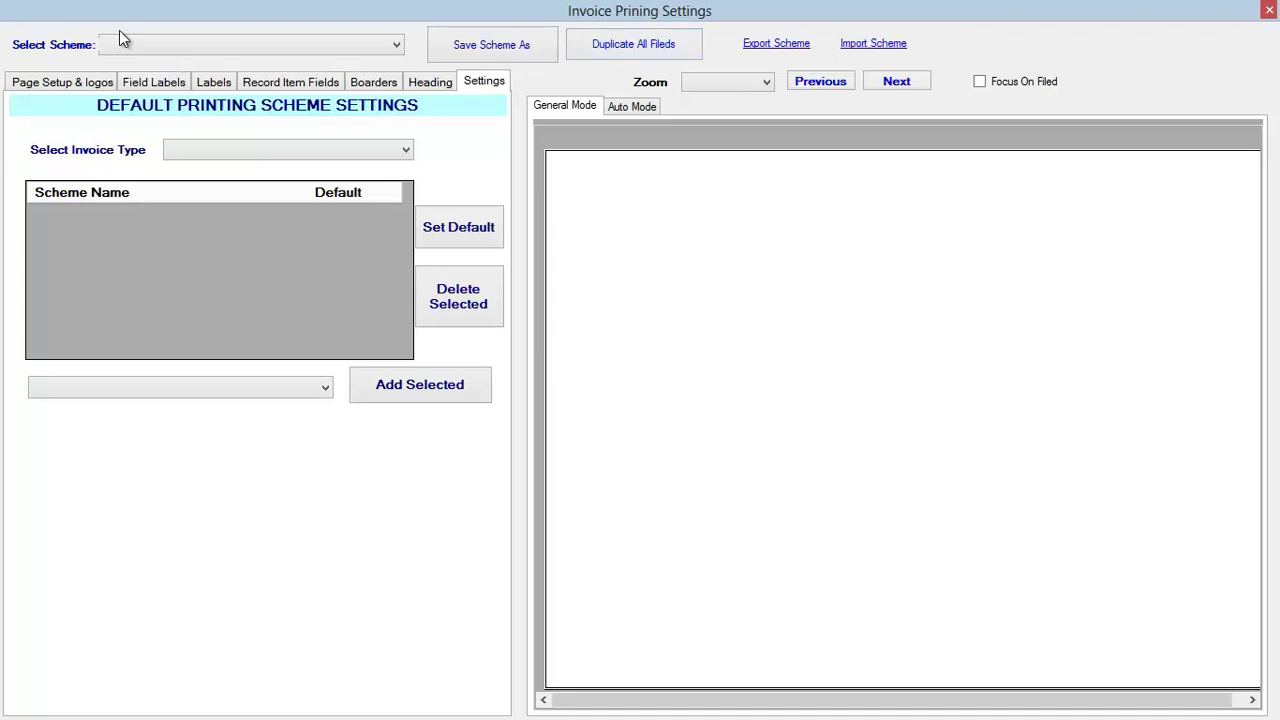
pyautogui.click(62, 82)
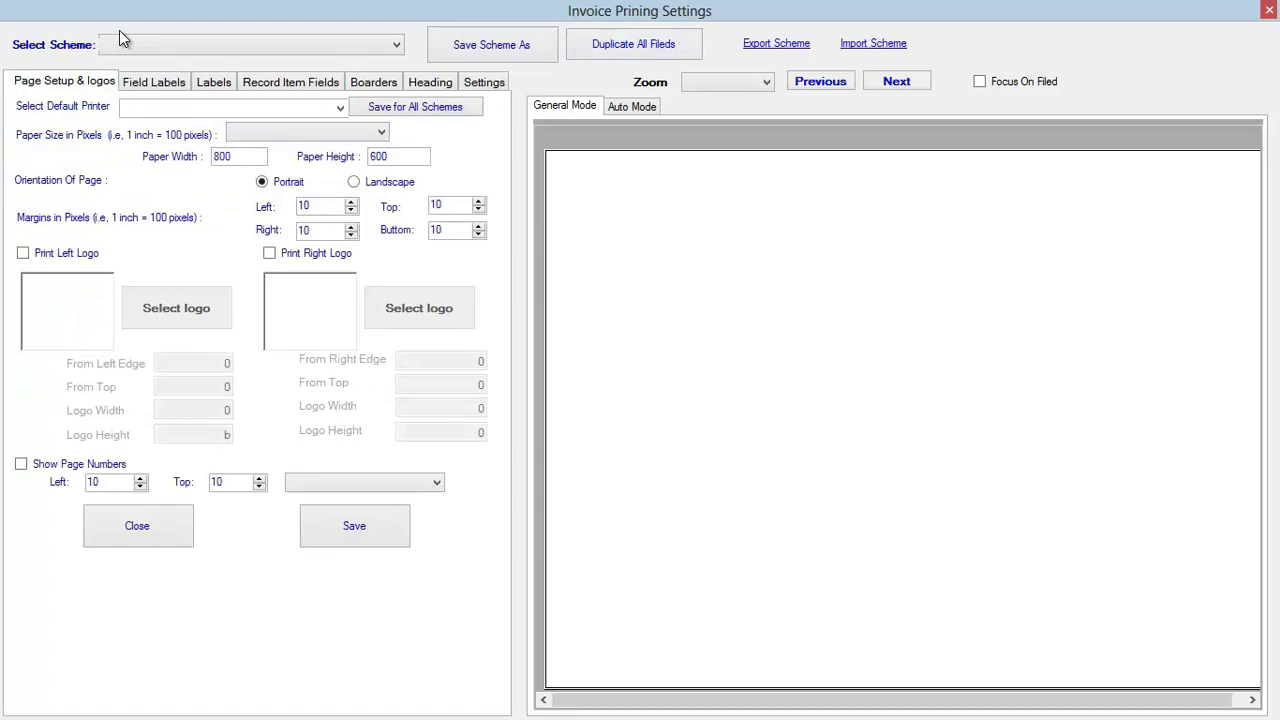
pyautogui.click(138, 526)
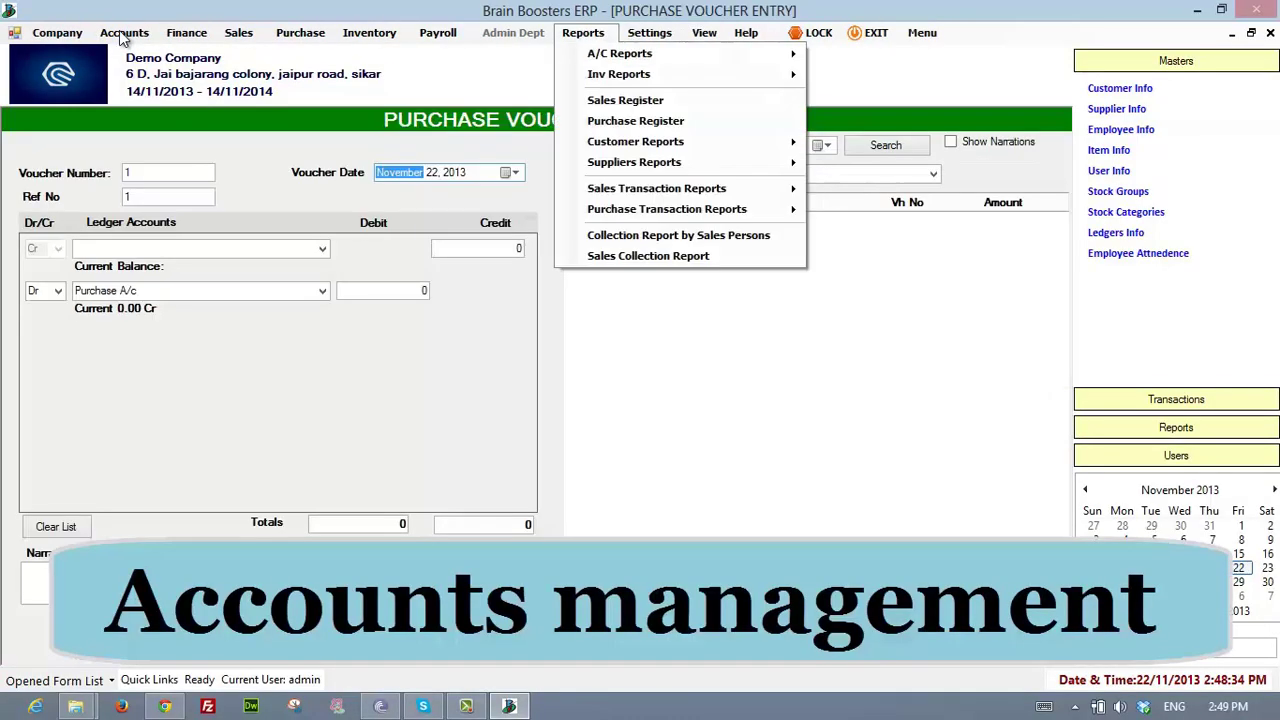
pyautogui.click(650, 33)
pyautogui.click(650, 33)
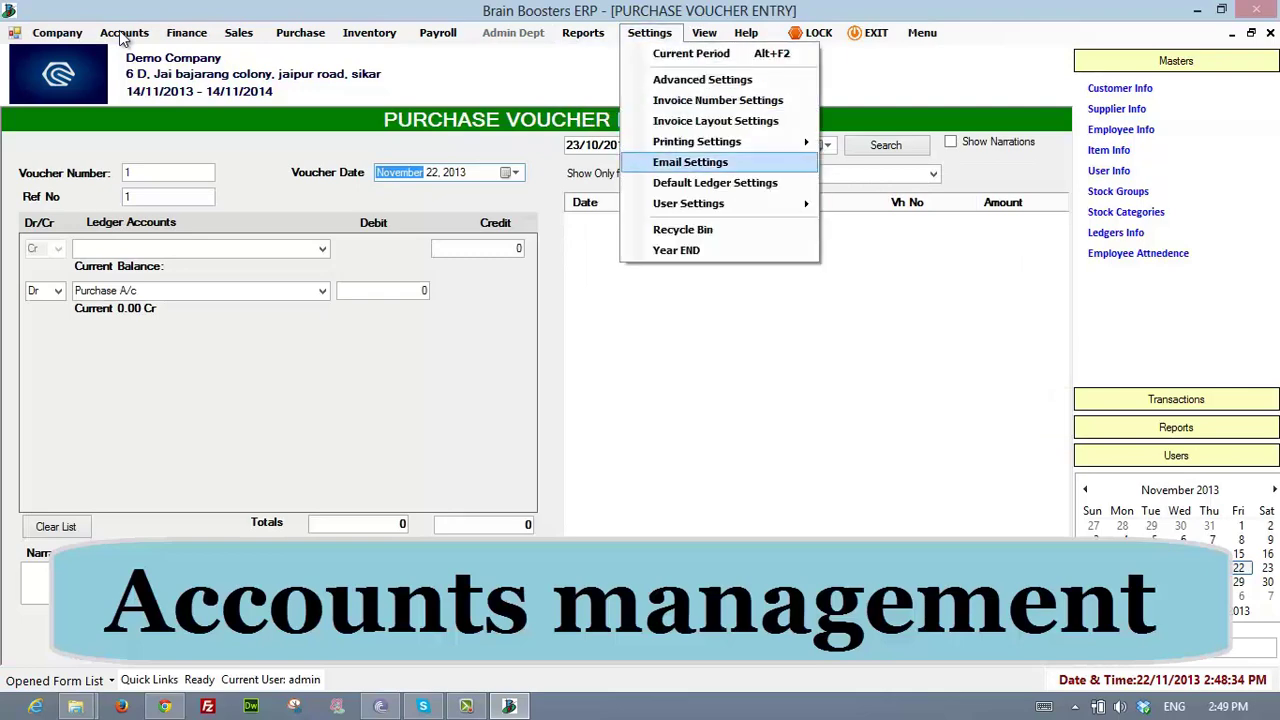
pyautogui.moveTo(697, 142)
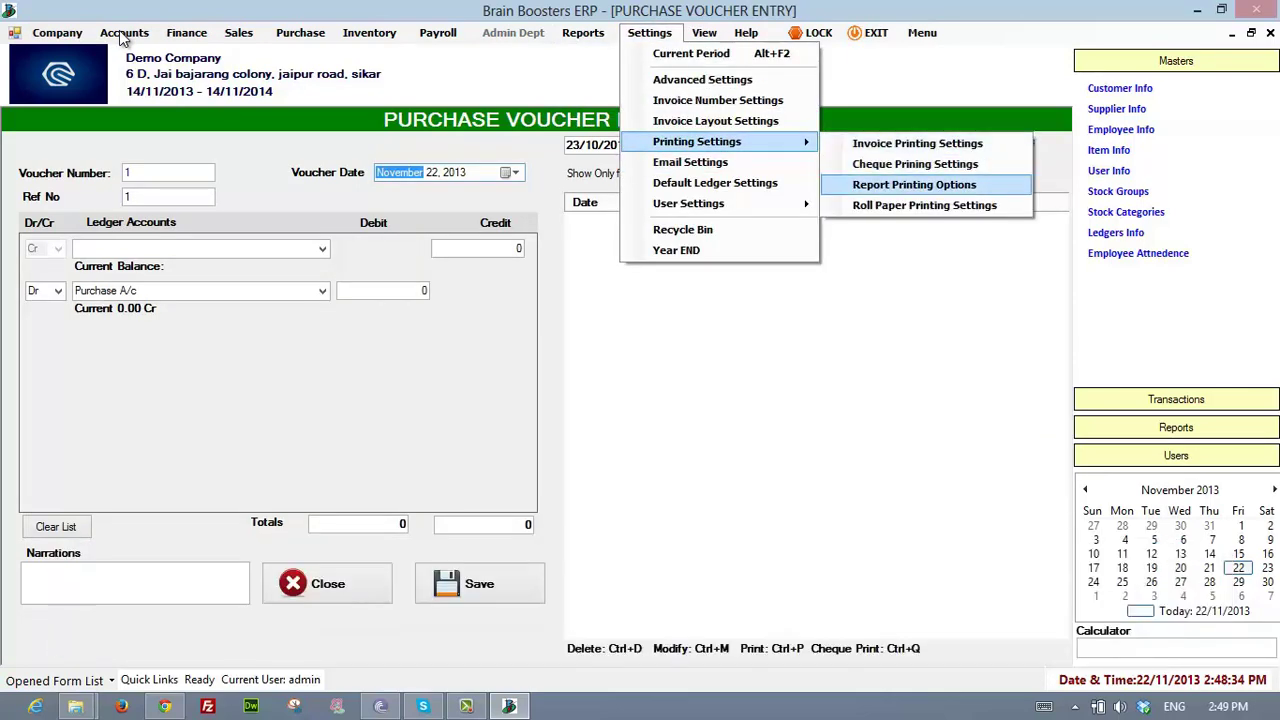
pyautogui.click(914, 185)
pyautogui.click(308, 138)
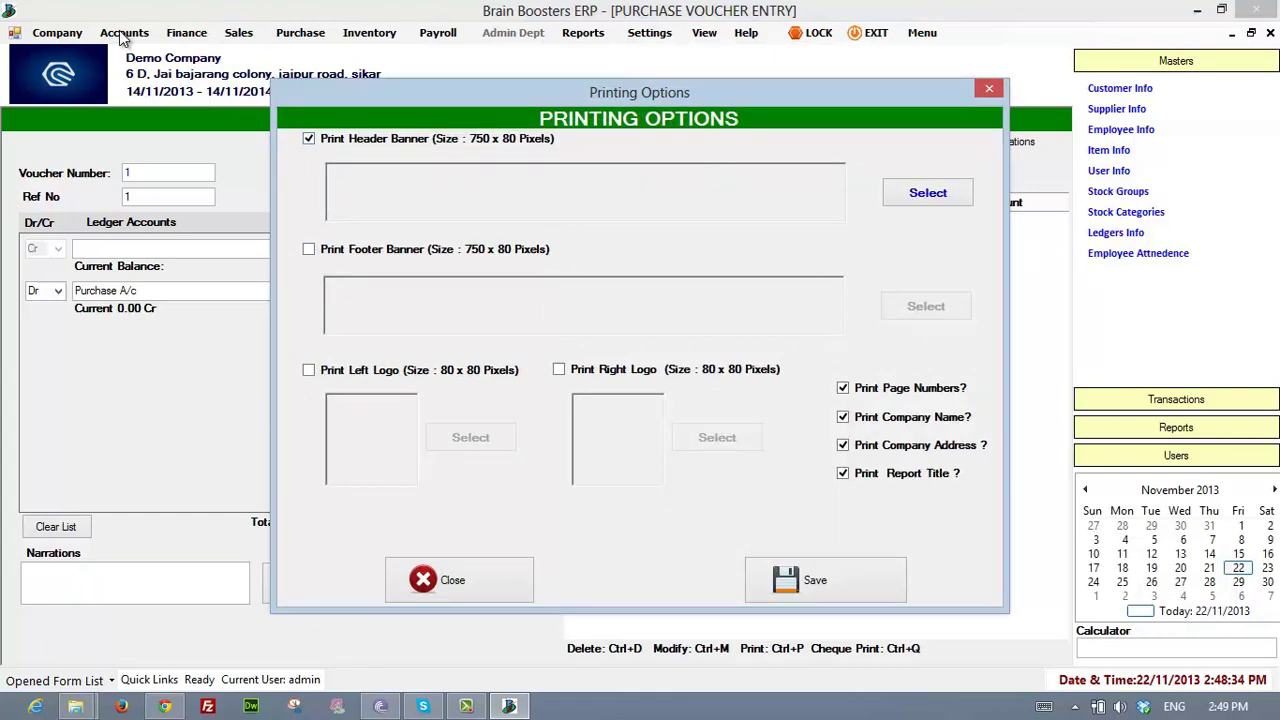
pyautogui.click(927, 192)
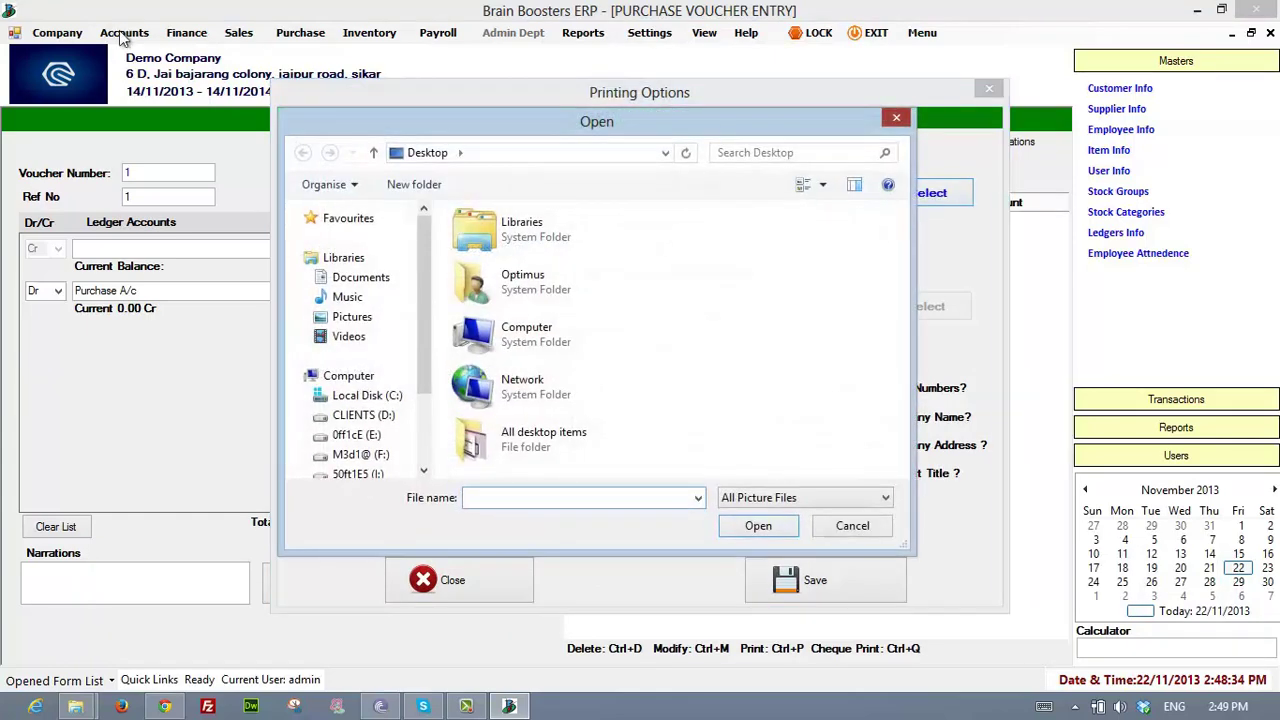
pyautogui.click(897, 117)
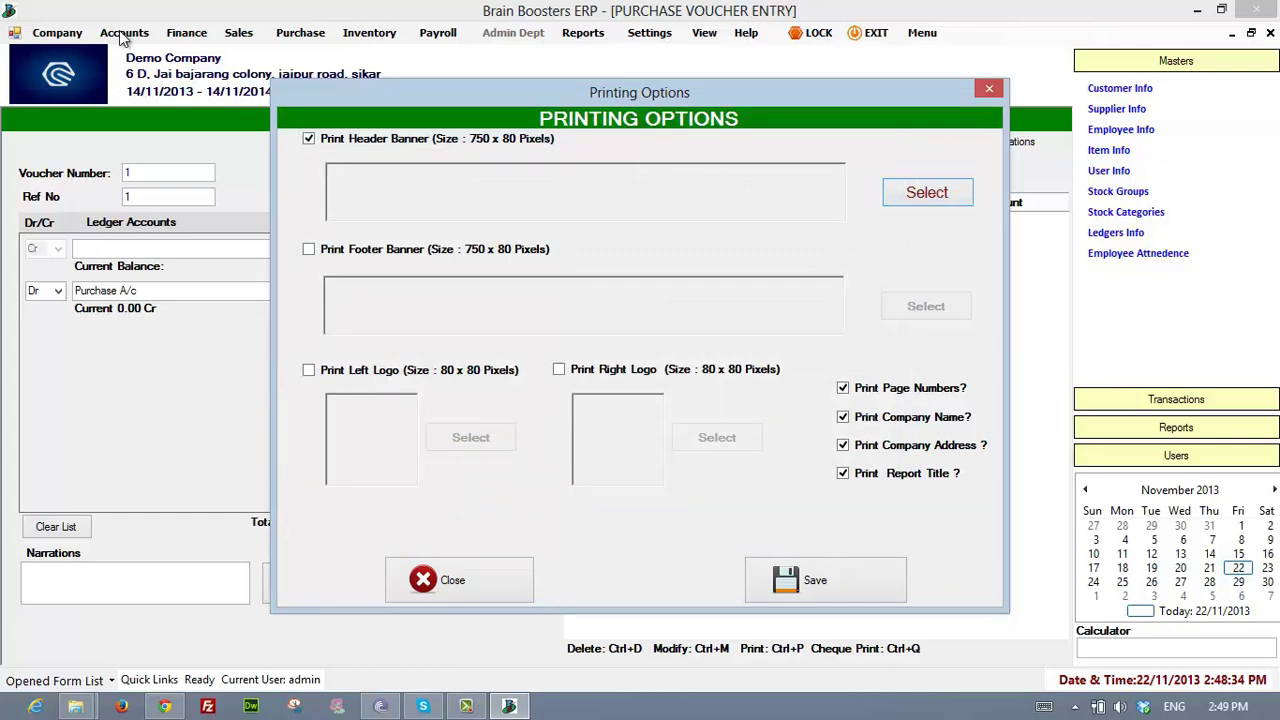
pyautogui.click(989, 88)
pyautogui.click(649, 32)
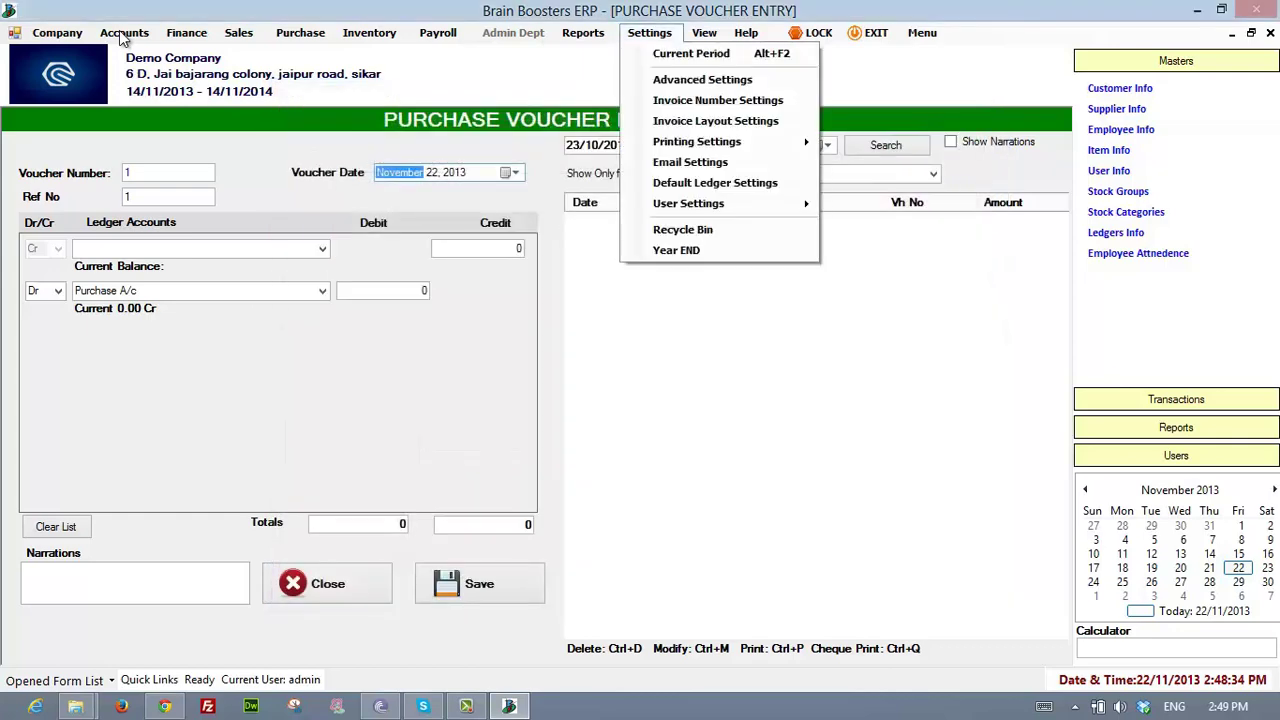
pyautogui.click(680, 162)
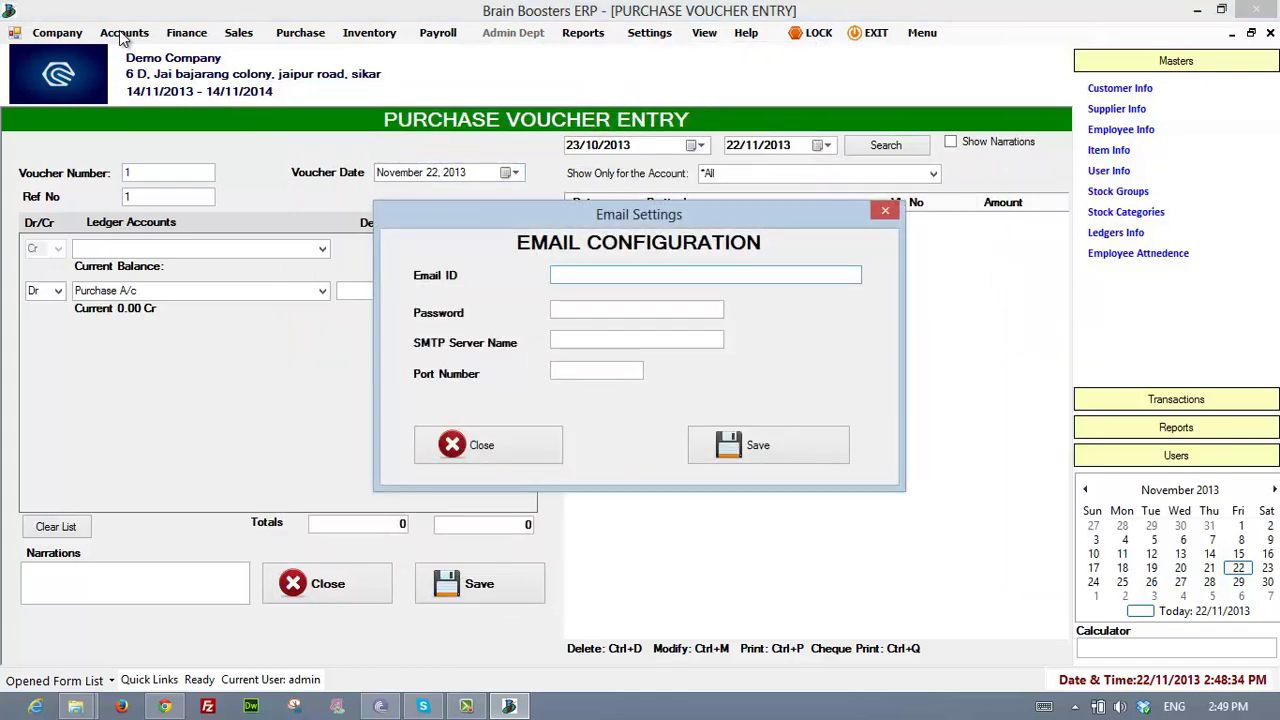
pyautogui.click(885, 210)
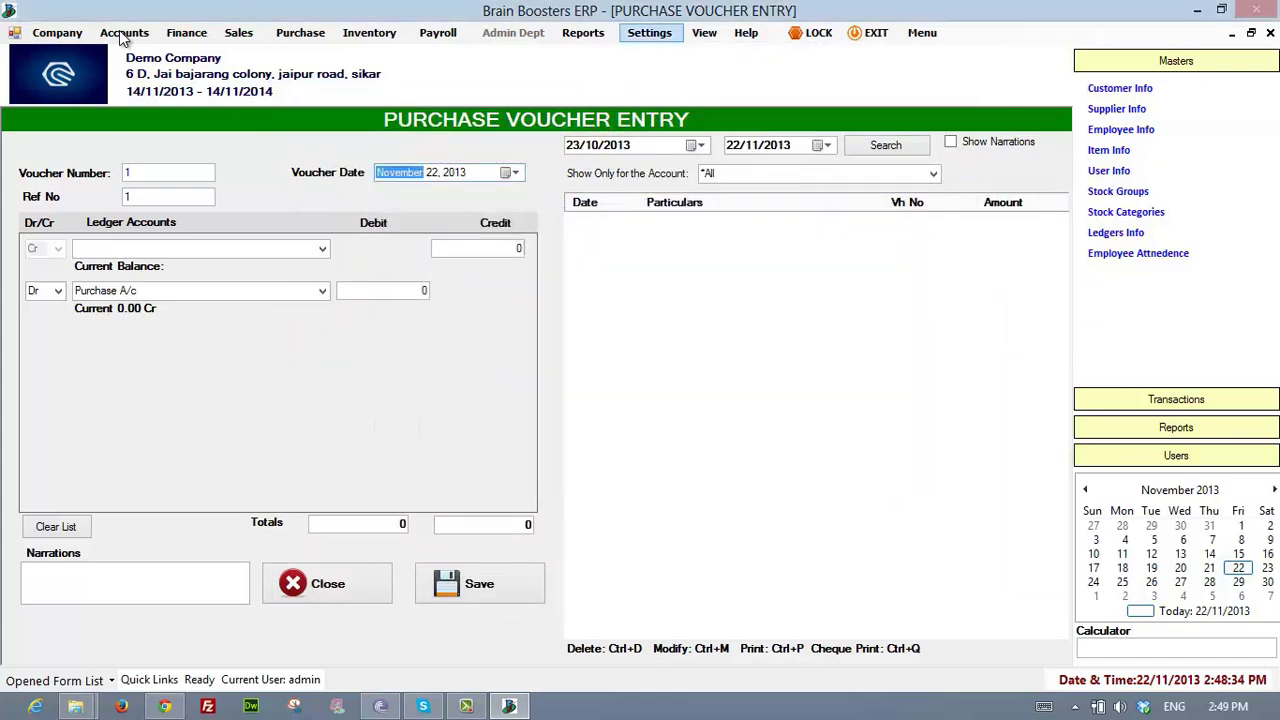
pyautogui.click(649, 32)
pyautogui.click(715, 182)
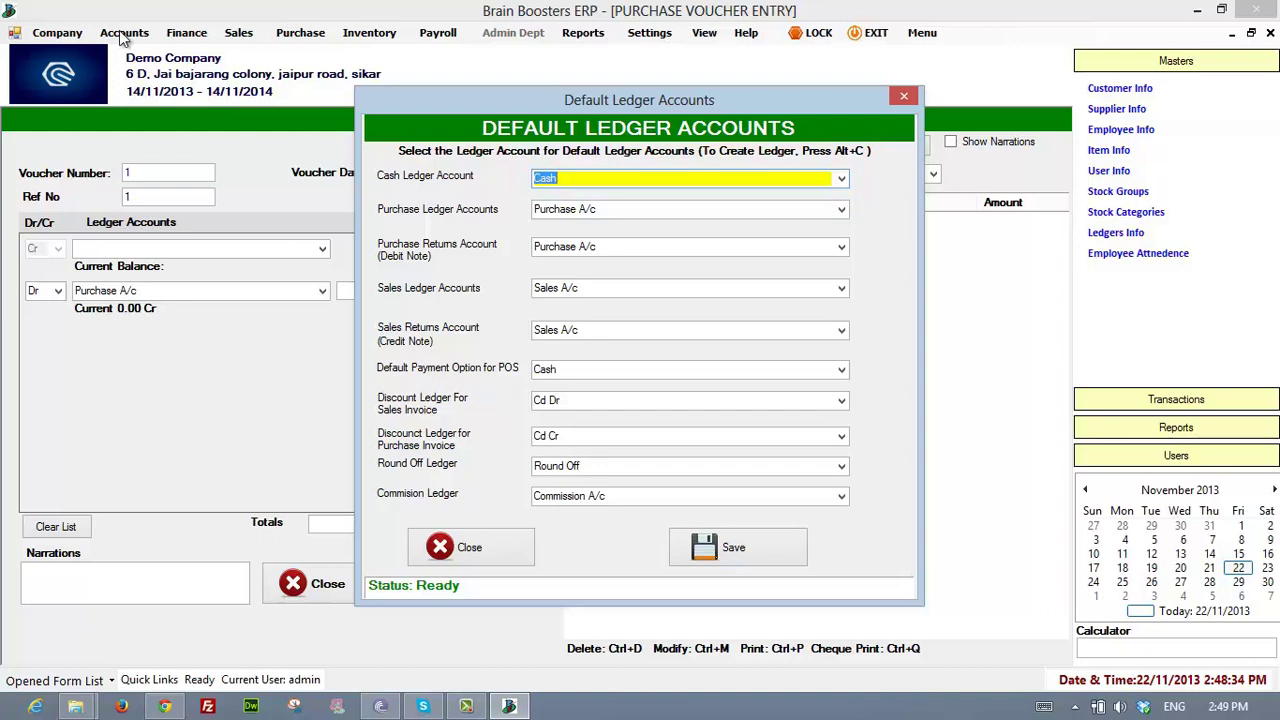
pyautogui.click(471, 547)
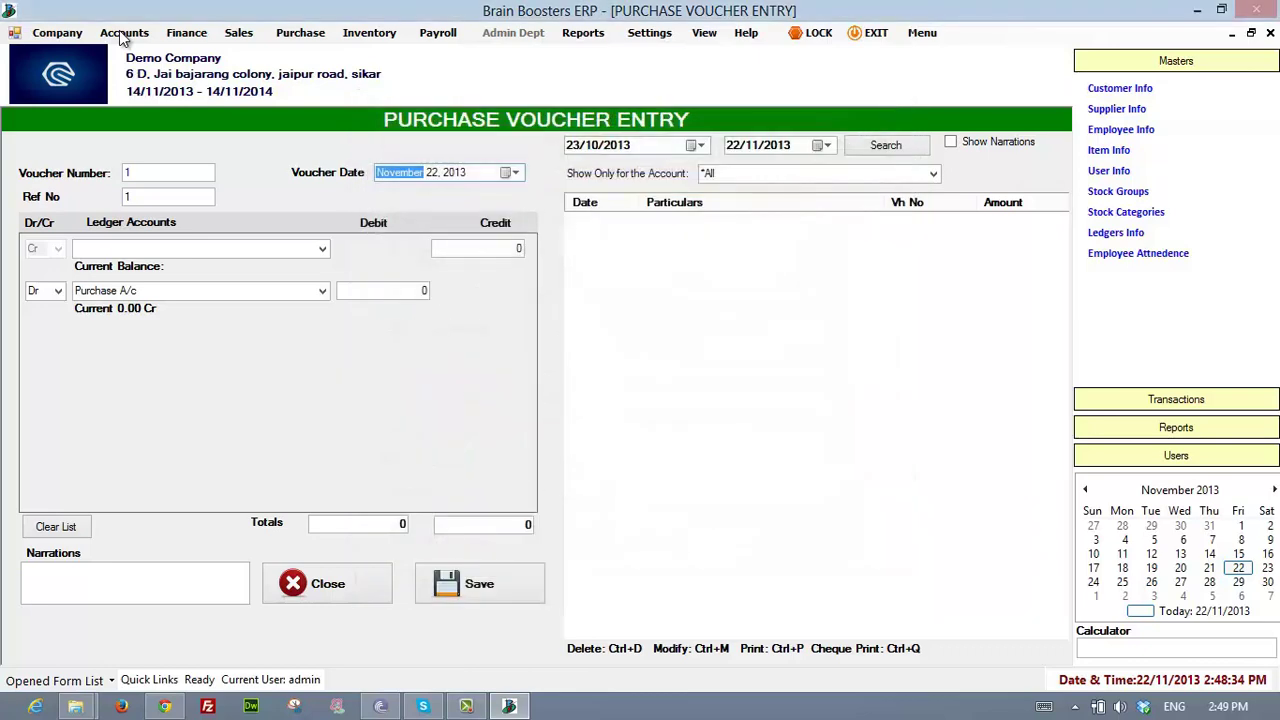
pyautogui.click(649, 33)
pyautogui.moveTo(688, 204)
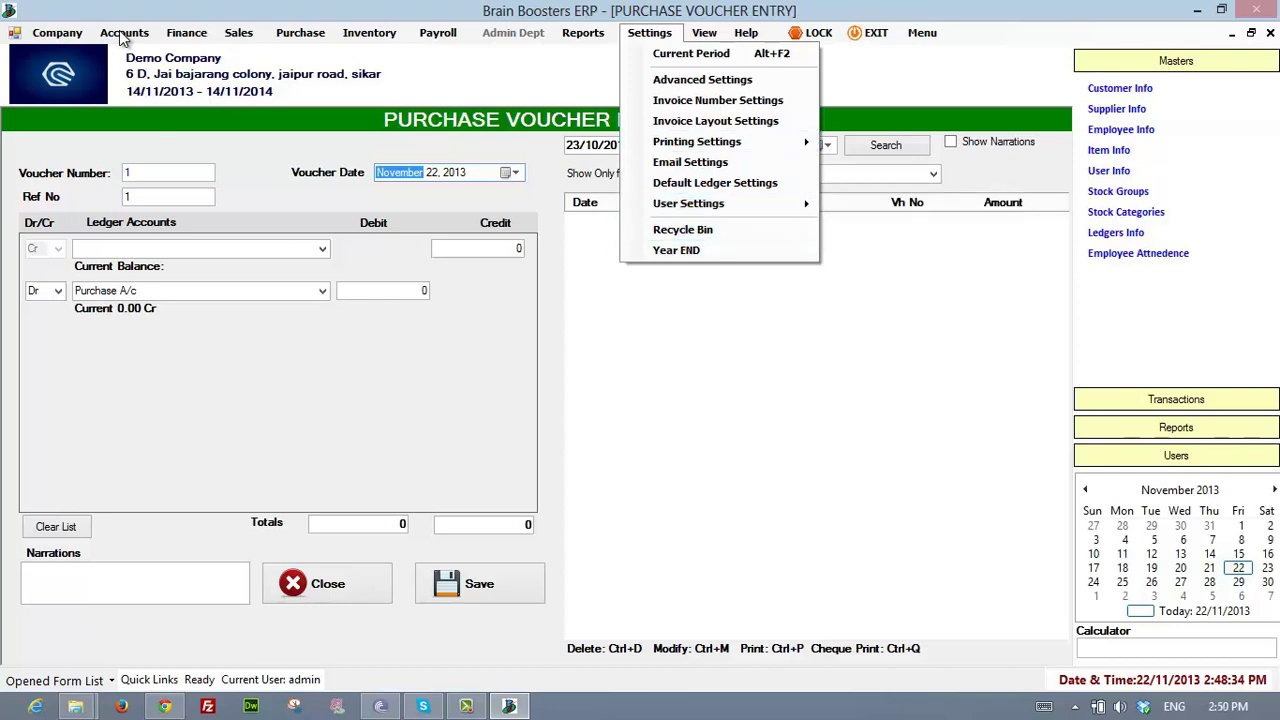
# - Toggle the Settings and Inventory menus, then browse the finance and sales options
pyautogui.click(649, 33)
pyautogui.click(649, 33)
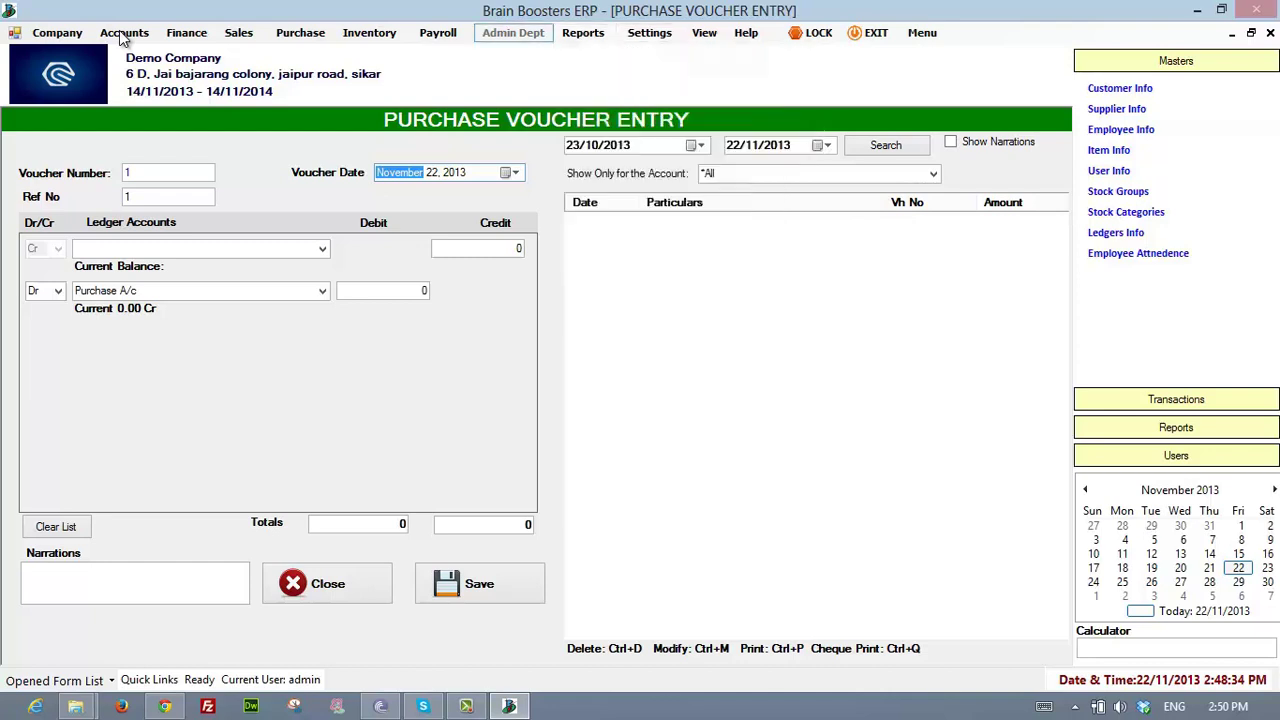
pyautogui.click(369, 33)
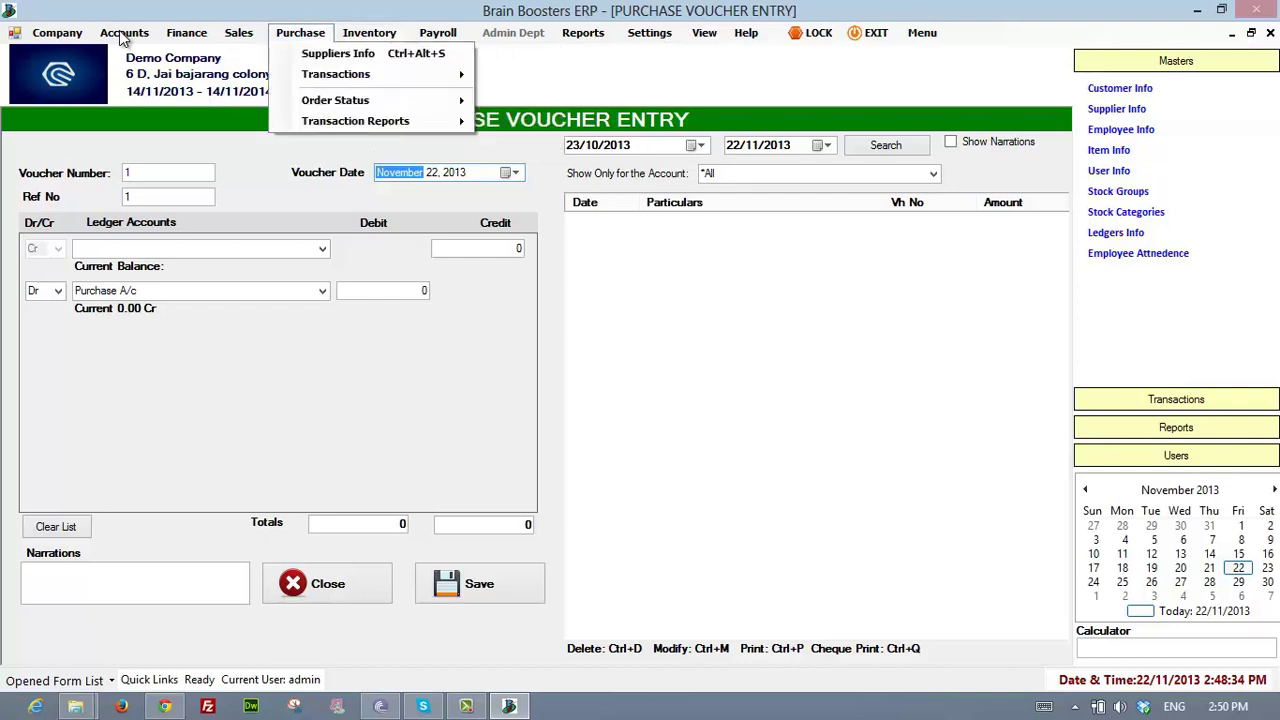
pyautogui.click(122, 38)
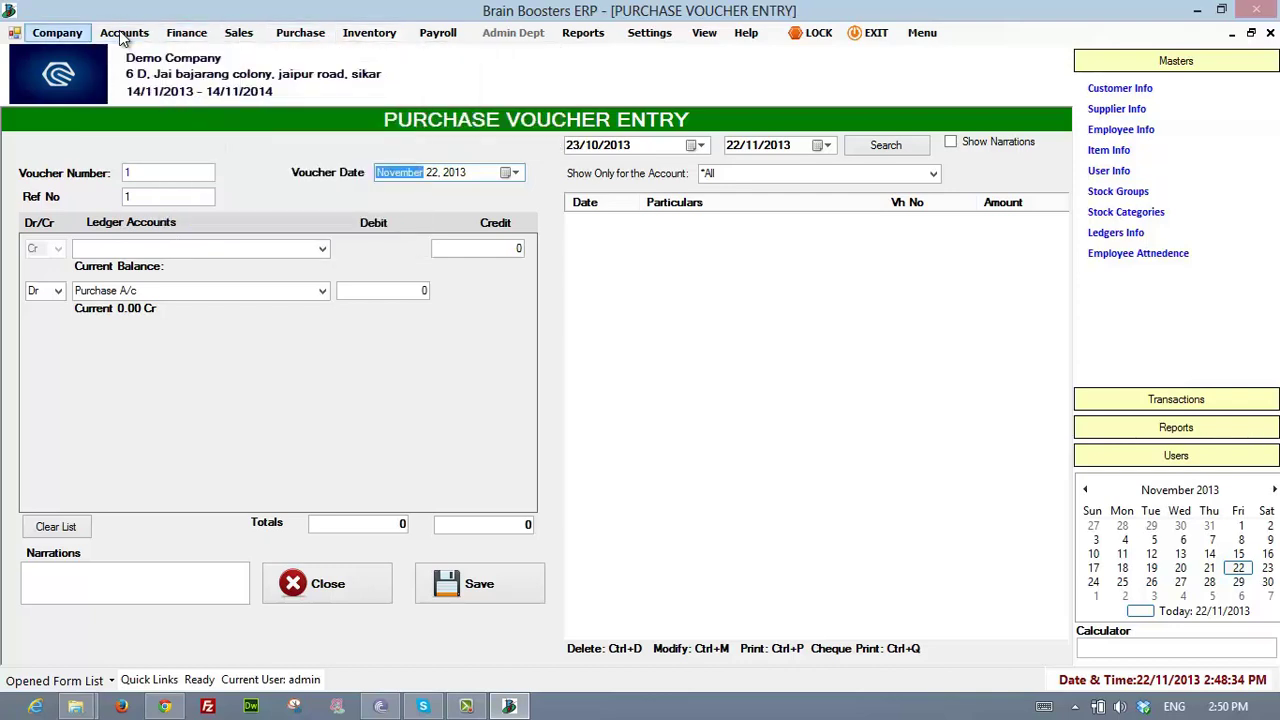
pyautogui.click(187, 33)
# - Step through Purchase, Inventory, Payroll, Admin and Help menus, ending at Inventory > Stock Item Info
pyautogui.moveTo(239, 33)
pyautogui.press('Right')
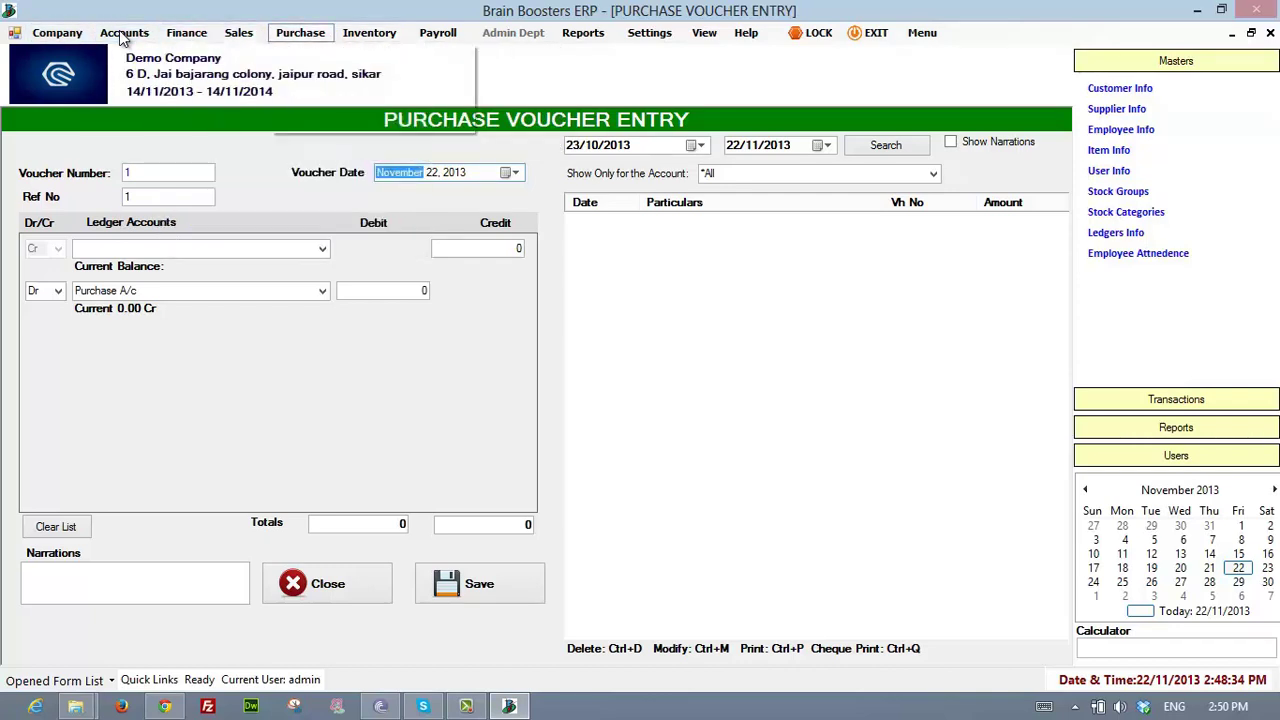
pyautogui.press('Right')
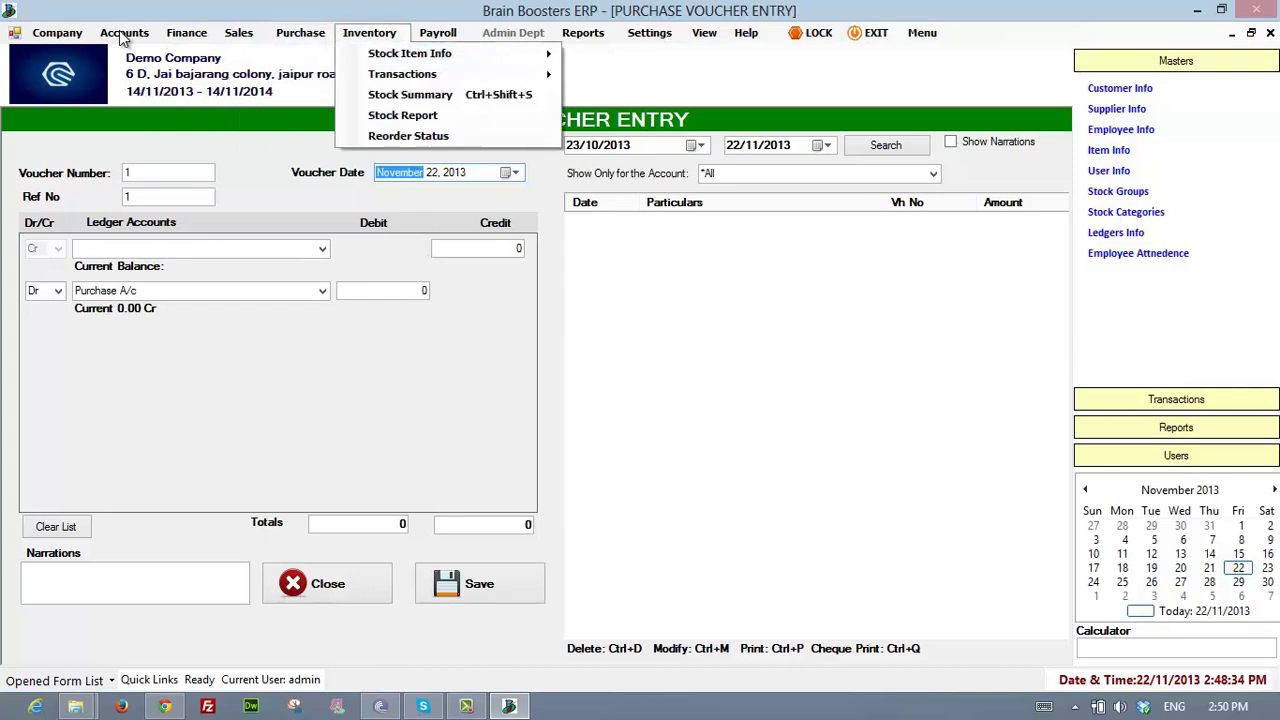
pyautogui.press('Right')
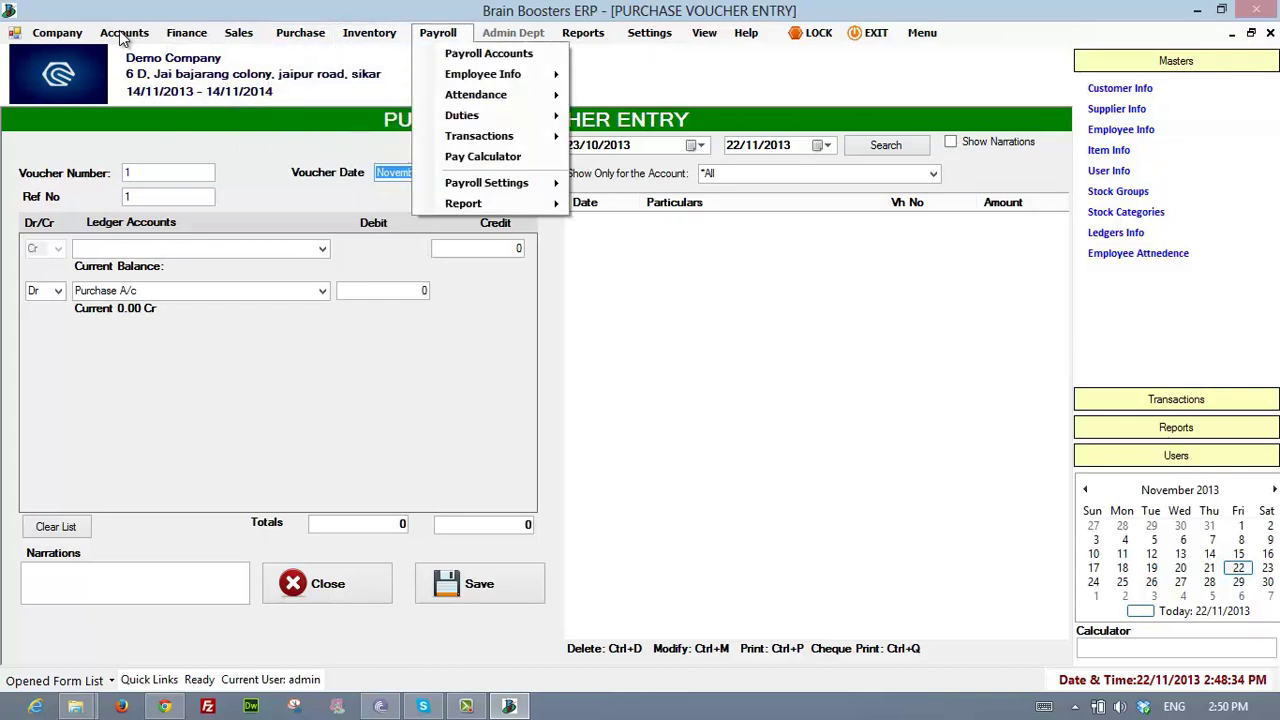
pyautogui.press('Right')
pyautogui.press('Right')
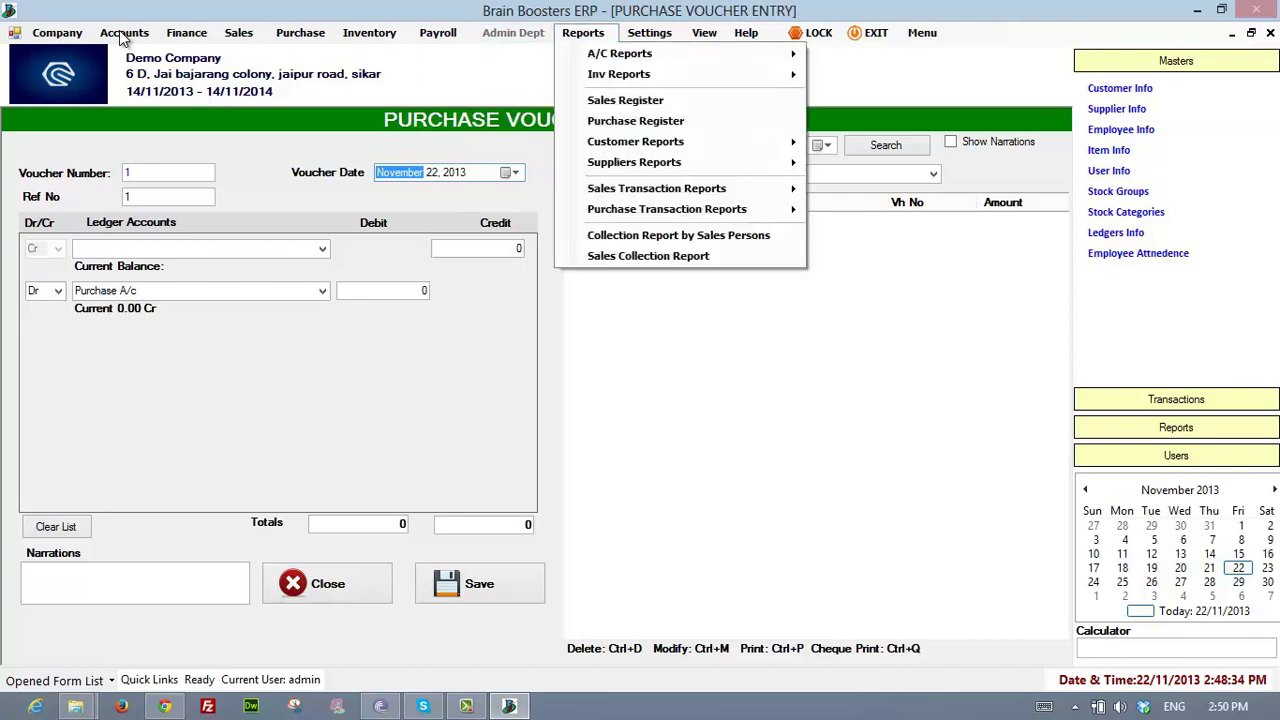
pyautogui.press('Right')
pyautogui.press('Right')
pyautogui.press('Right')
pyautogui.press('Left')
pyautogui.press('Left')
pyautogui.press('Left')
pyautogui.press('Left')
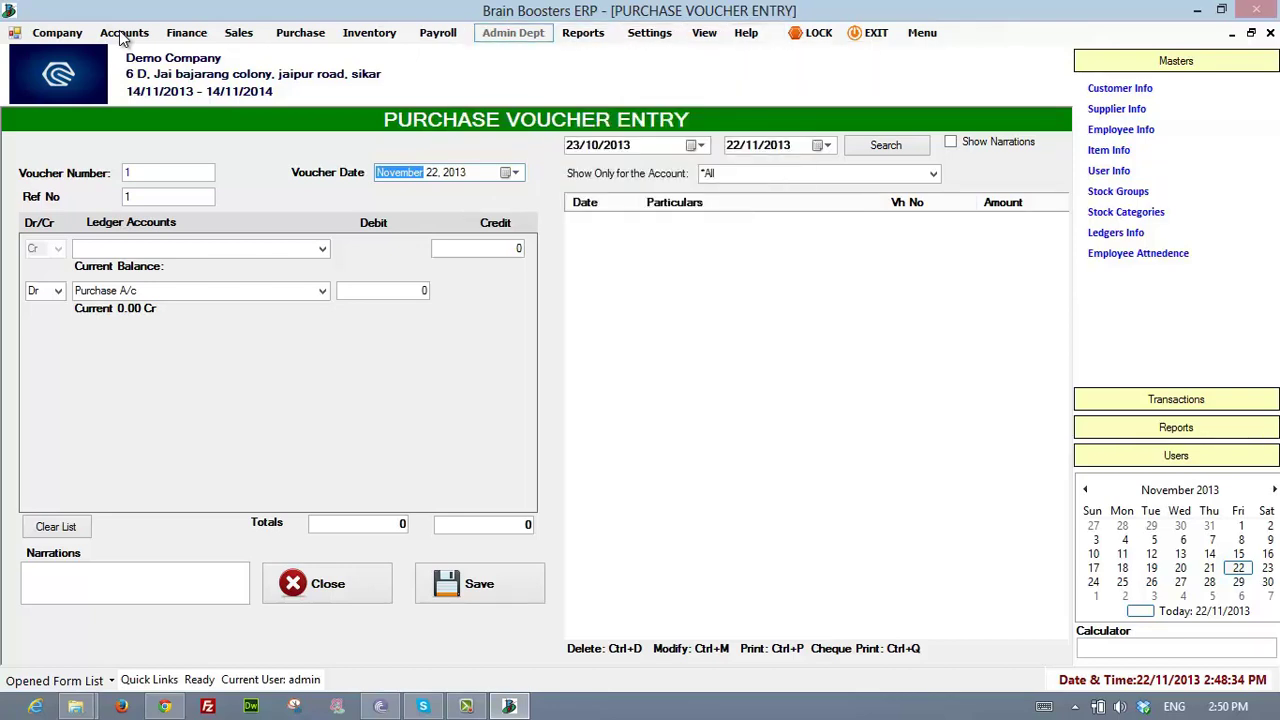
pyautogui.press('Left')
pyautogui.press('Left')
pyautogui.press('Right')
pyautogui.press('Left')
pyautogui.press('Left')
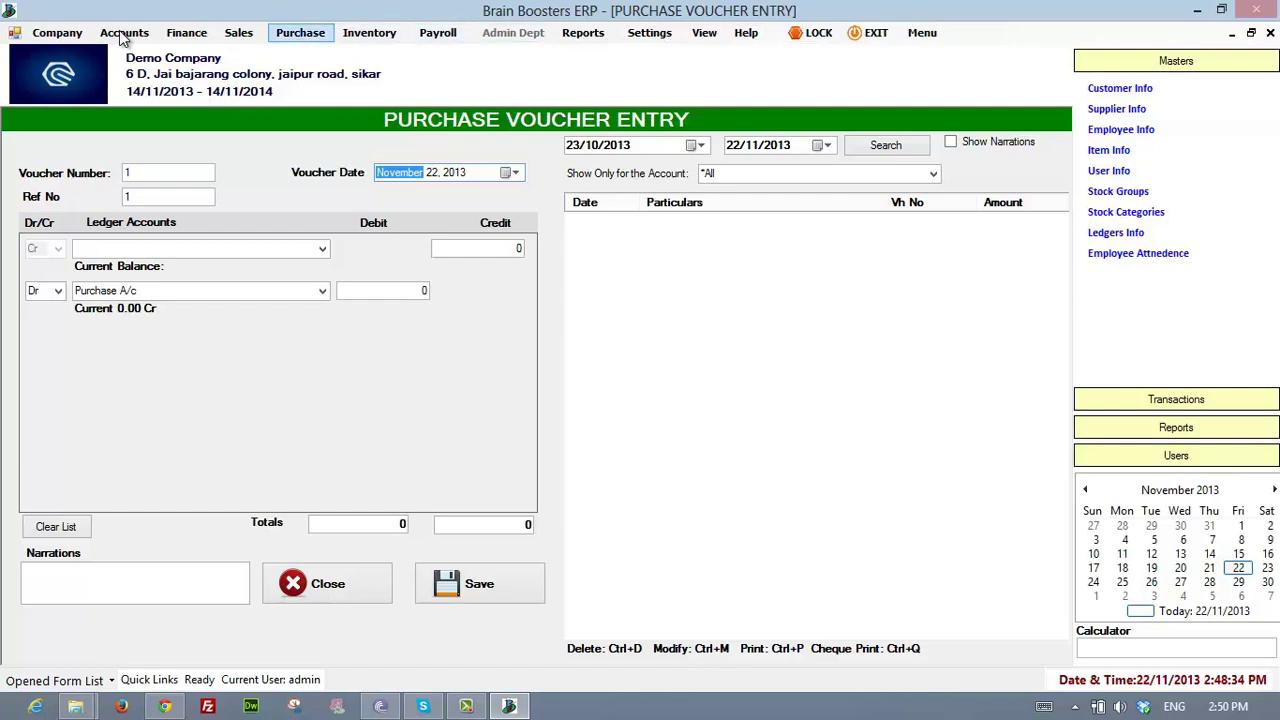
pyautogui.press('Right')
pyautogui.press('Down')
pyautogui.press('Right')
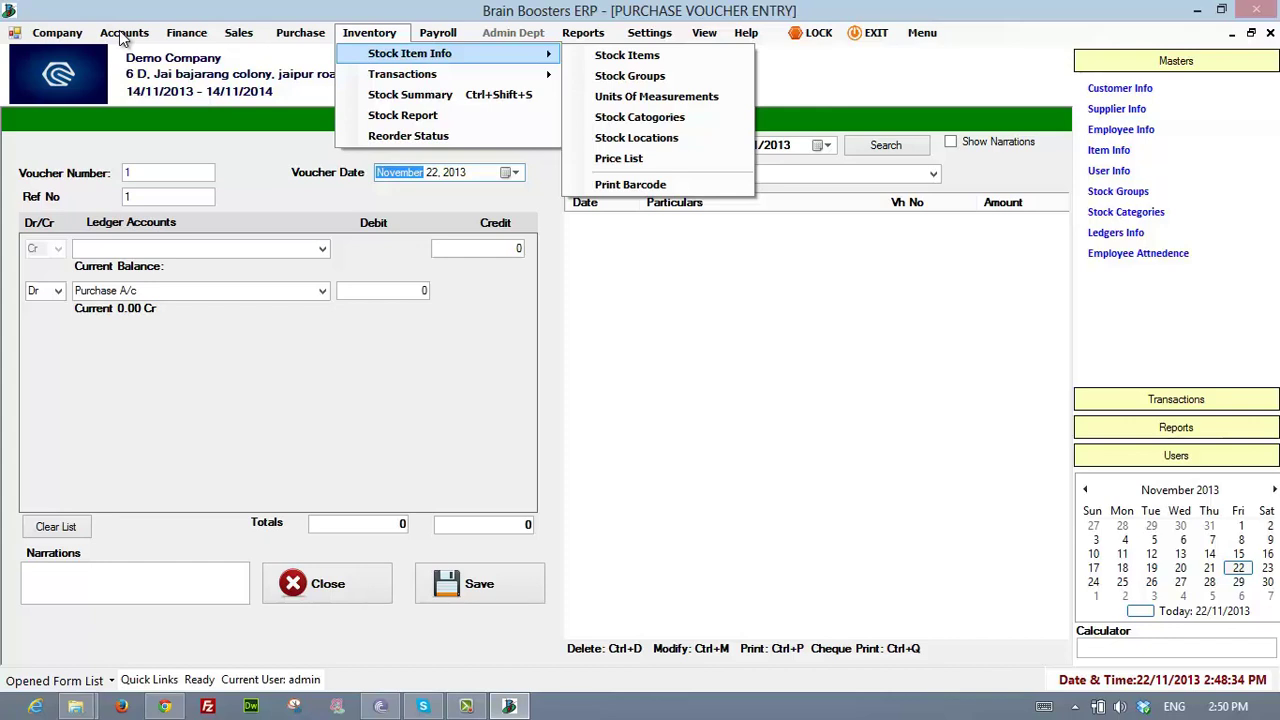
# - Open the Stock Items list and start new item ITEM1 with item type Non-Stock
pyautogui.press('Right')
pyautogui.press('Return')
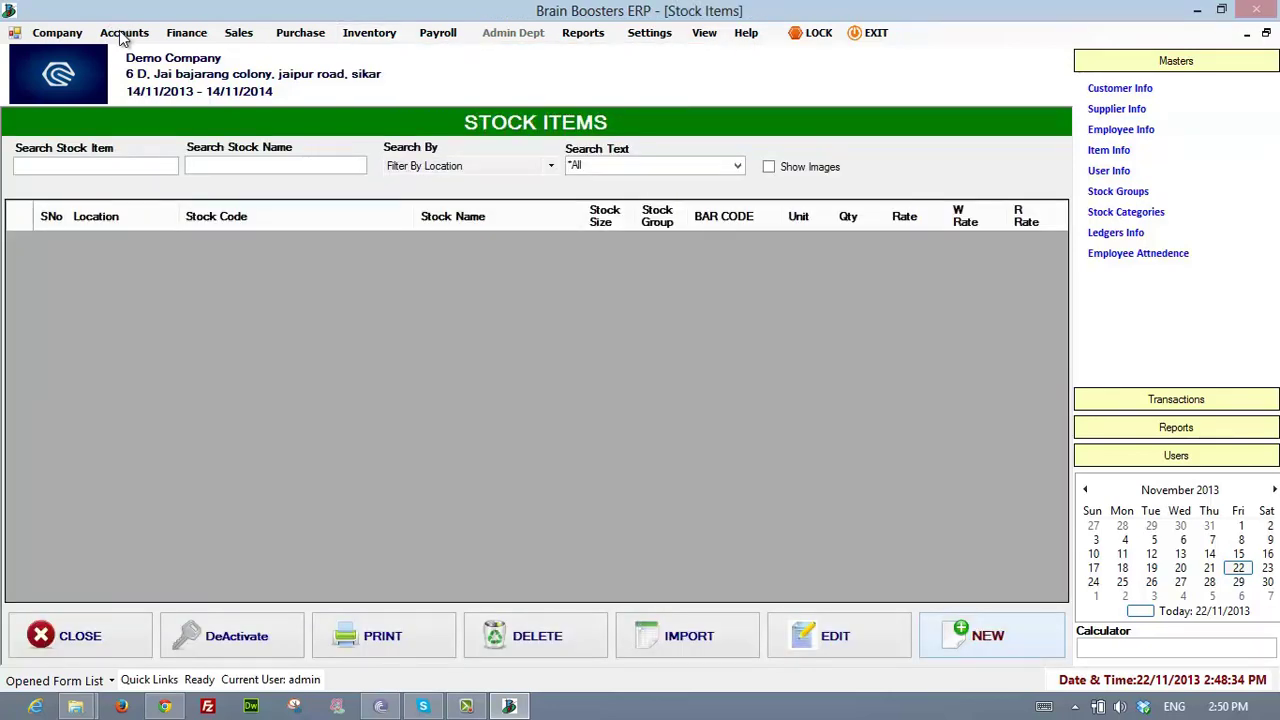
pyautogui.press('Return')
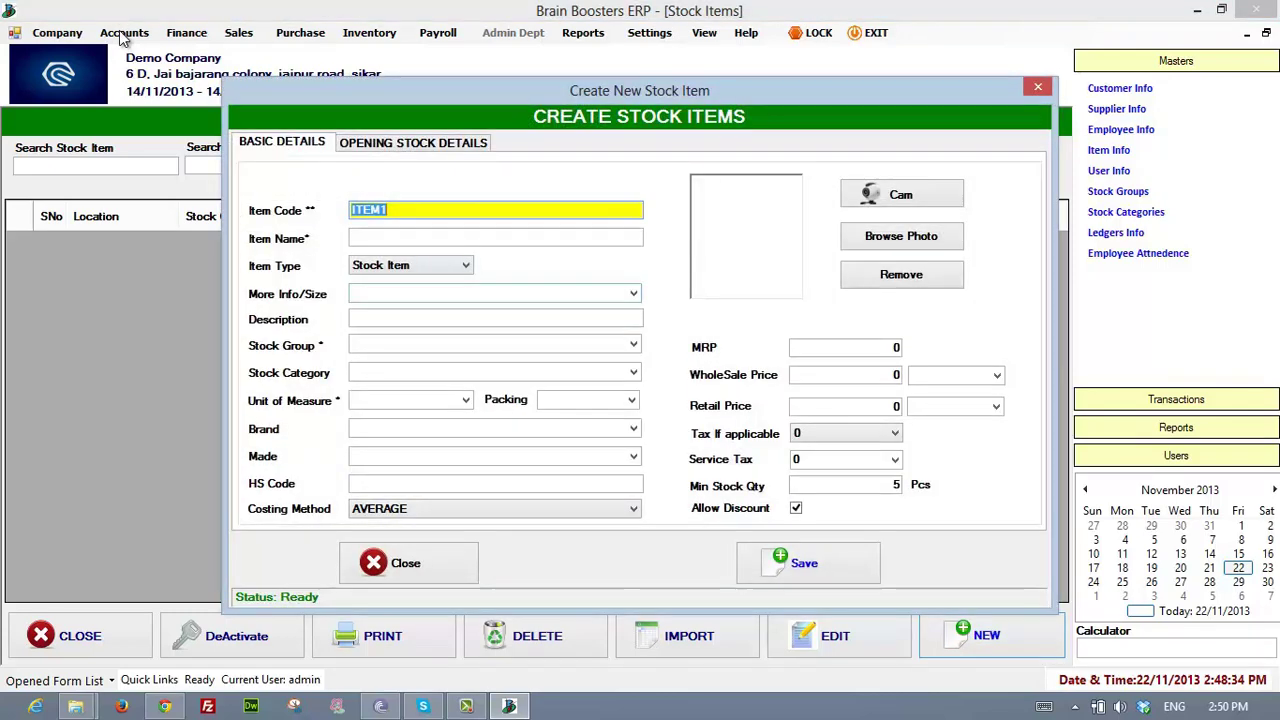
pyautogui.press('Return')
pyautogui.press('Return')
pyautogui.hotkey('shift', 'Tab')
pyautogui.hotkey('alt', 'Down')
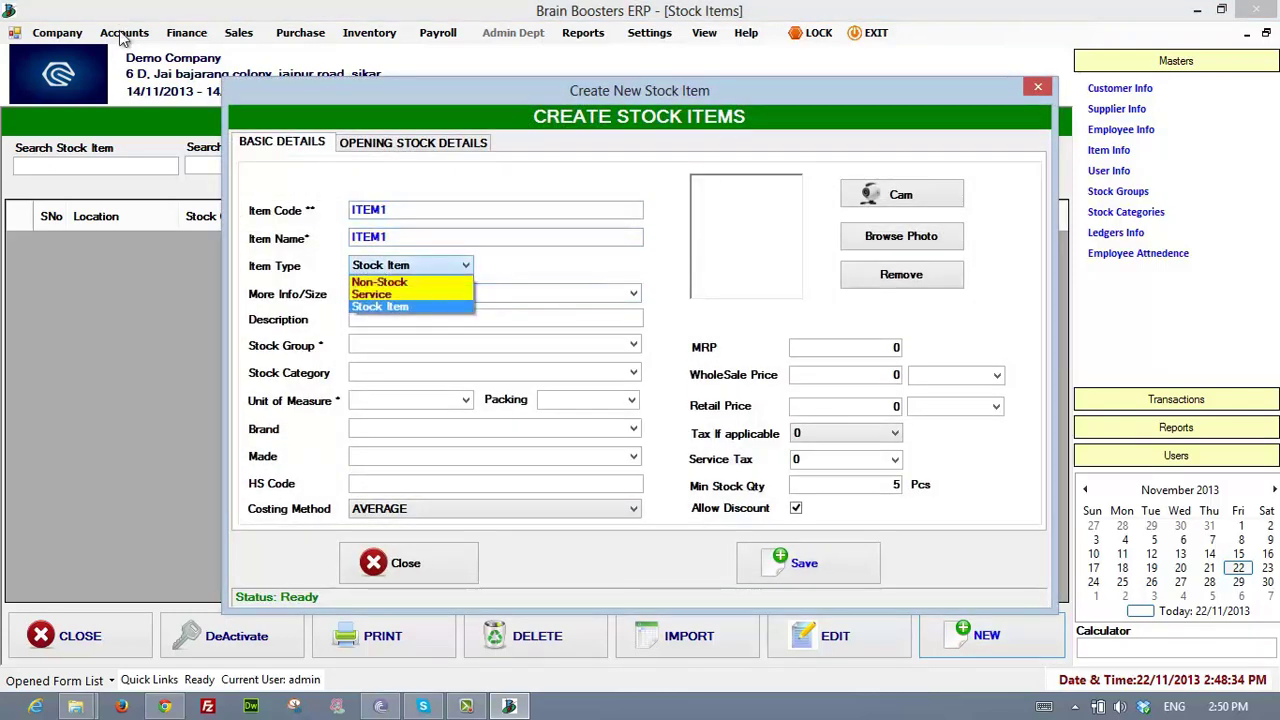
pyautogui.press('Up')
pyautogui.press('Return')
pyautogui.hotkey('alt', 'Down')
pyautogui.press('Up')
pyautogui.press('Return')
pyautogui.press('Return')
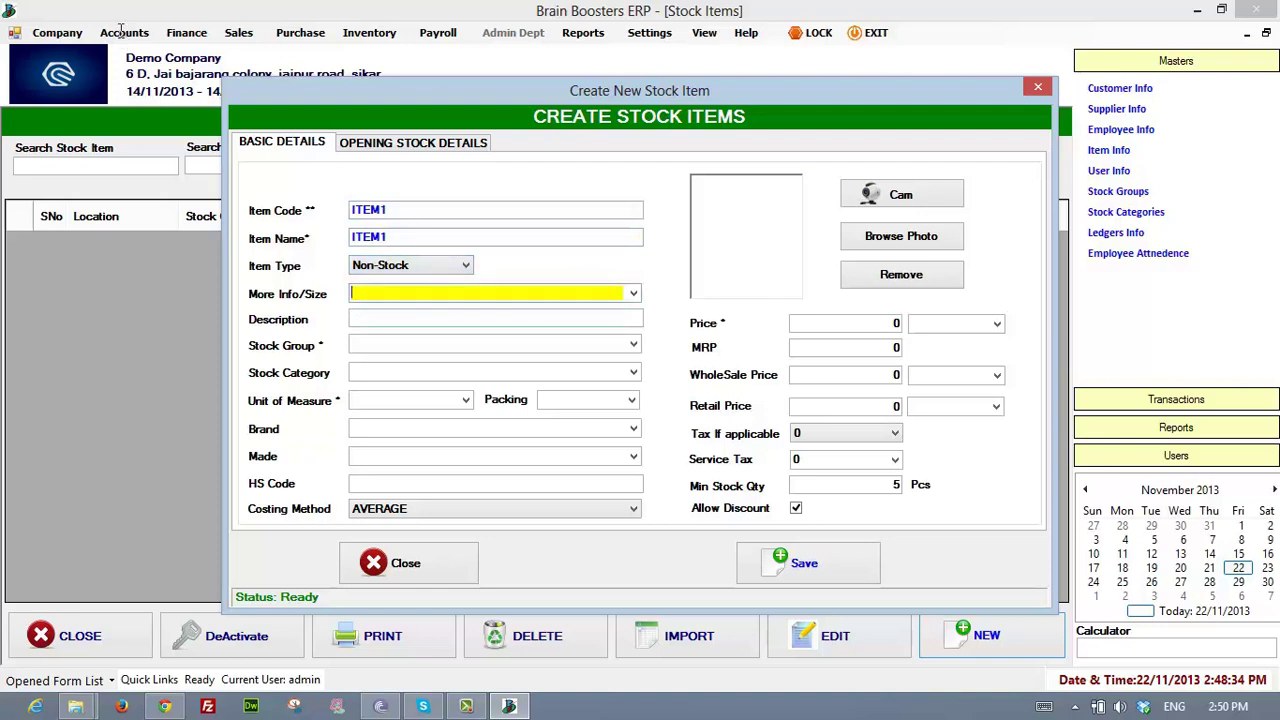
# - Enter price 50 for ITEM1, then close the new item form without saving
pyautogui.hotkey('alt', 'Down')
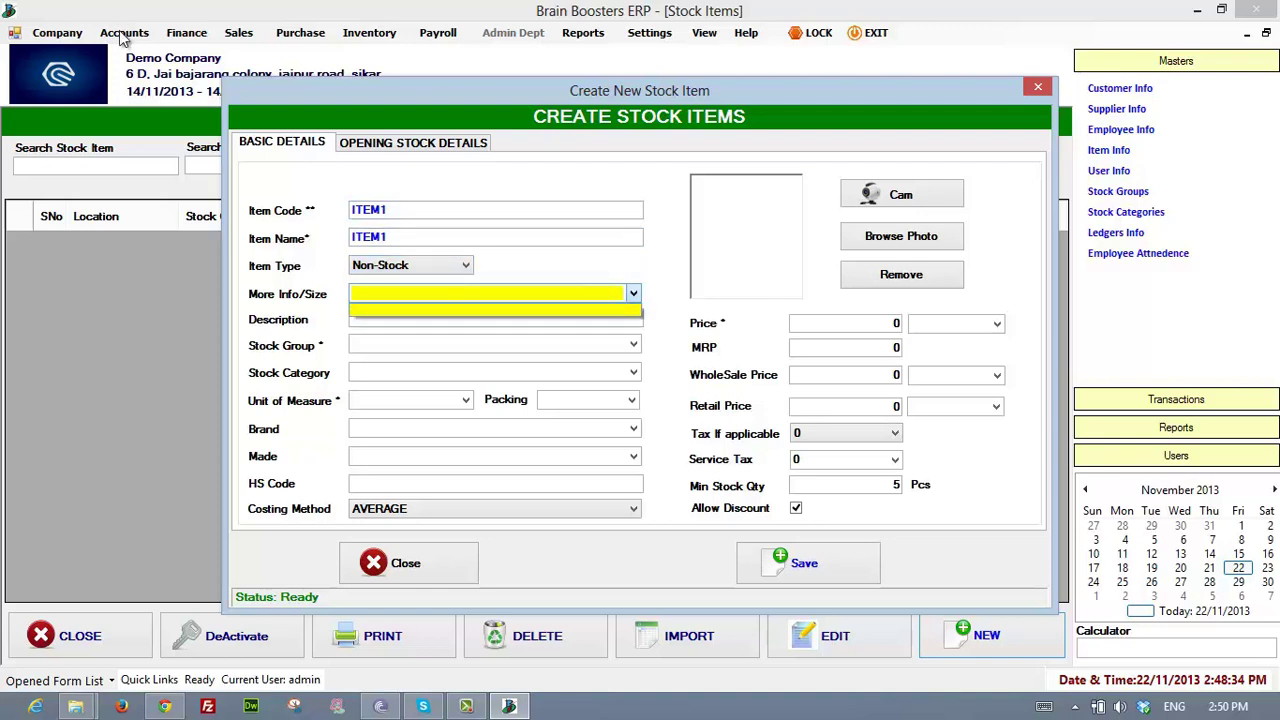
pyautogui.press('Escape')
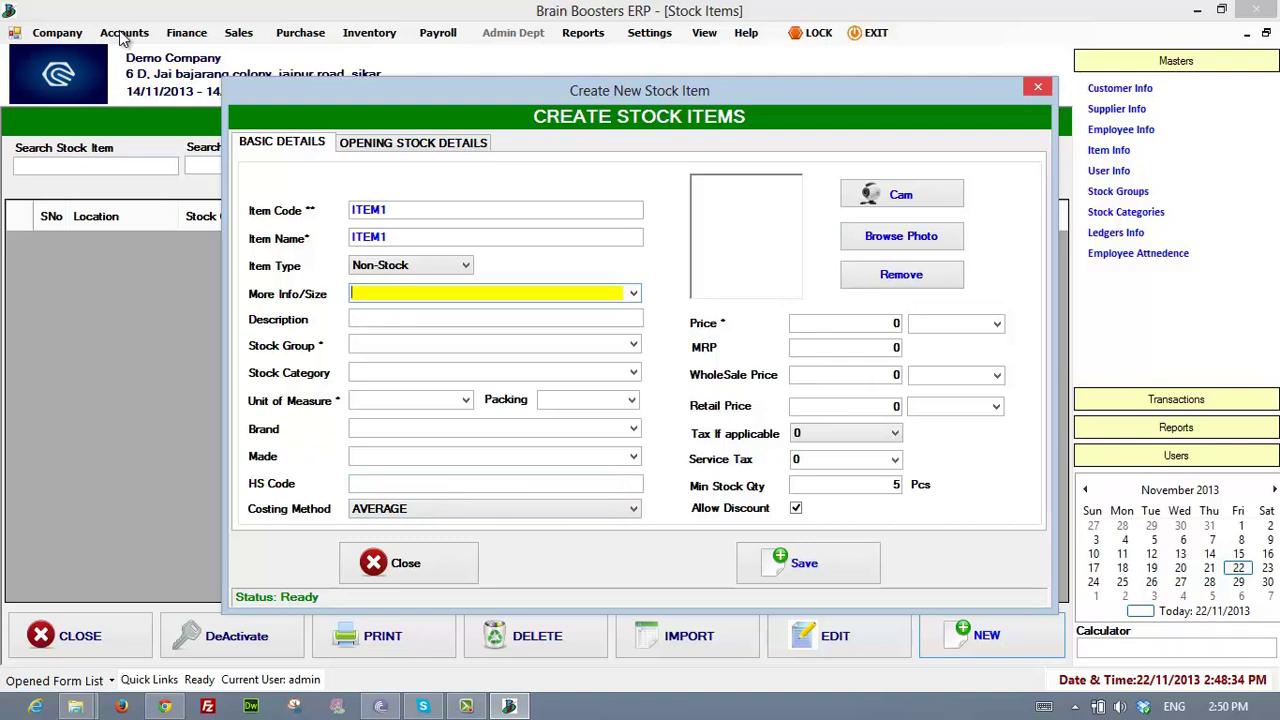
pyautogui.press('Return')
pyautogui.write('50')
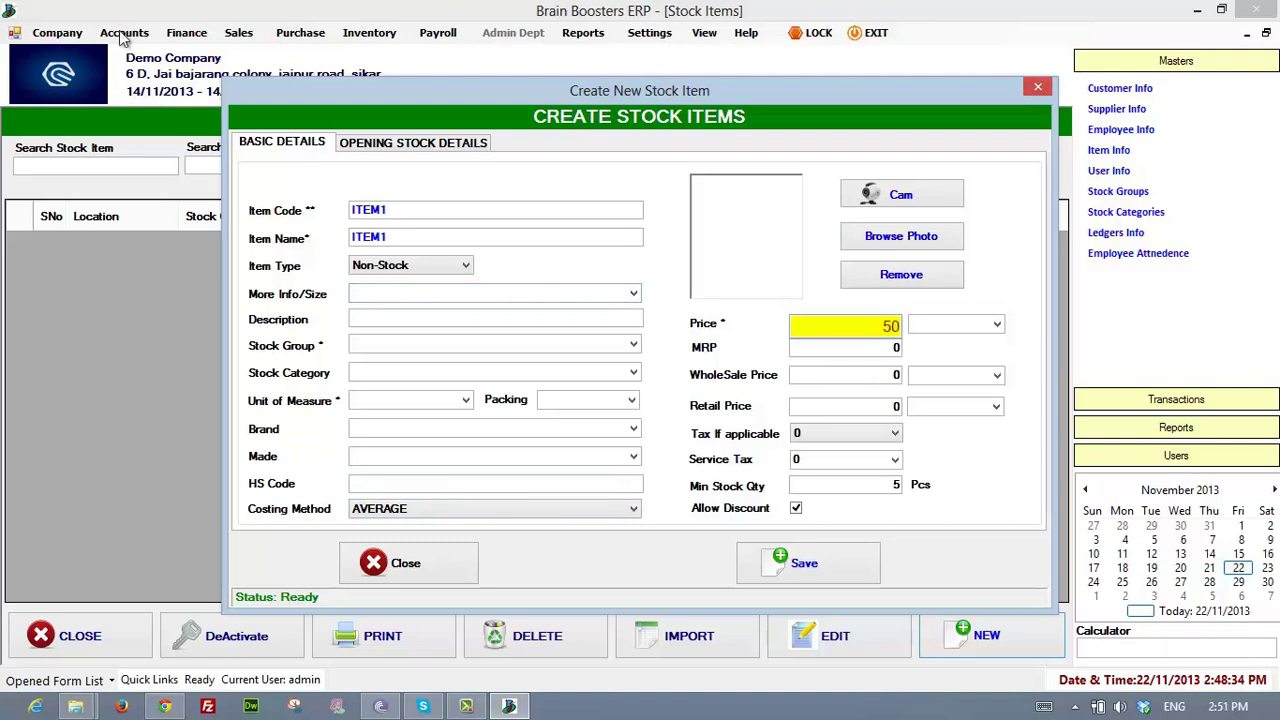
pyautogui.press('Return')
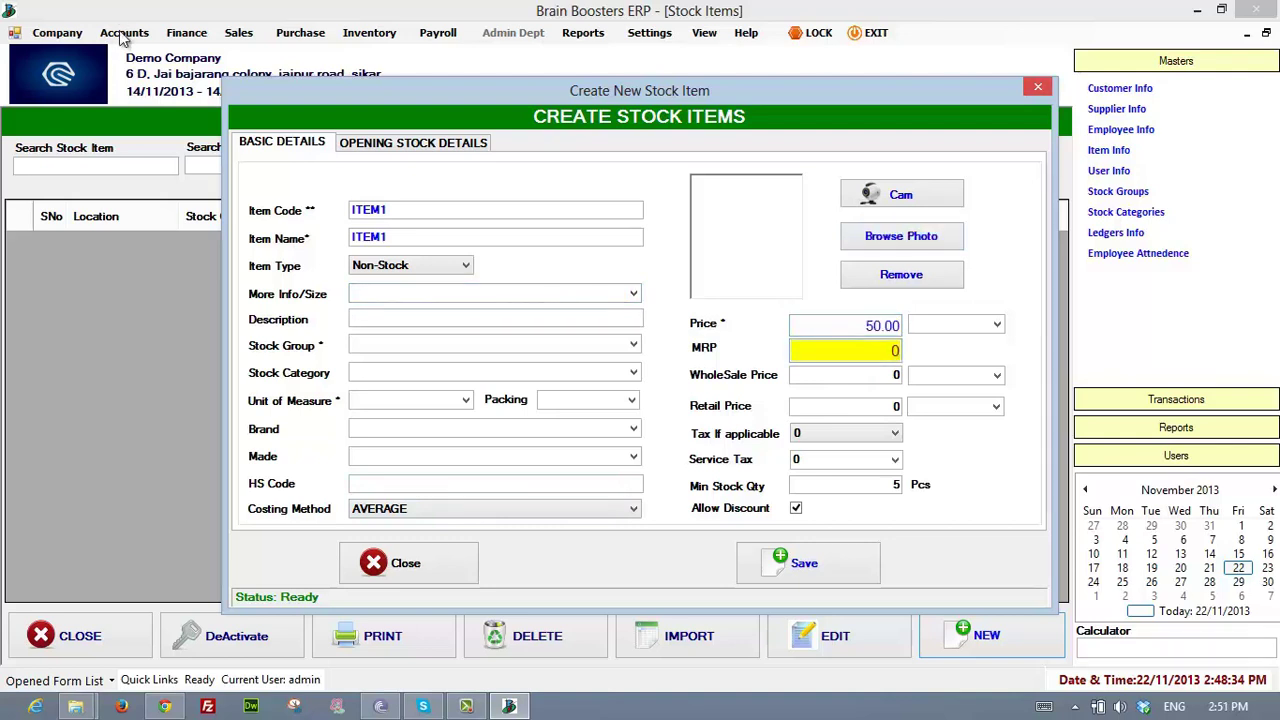
pyautogui.press('Escape')
pyautogui.press('Return')
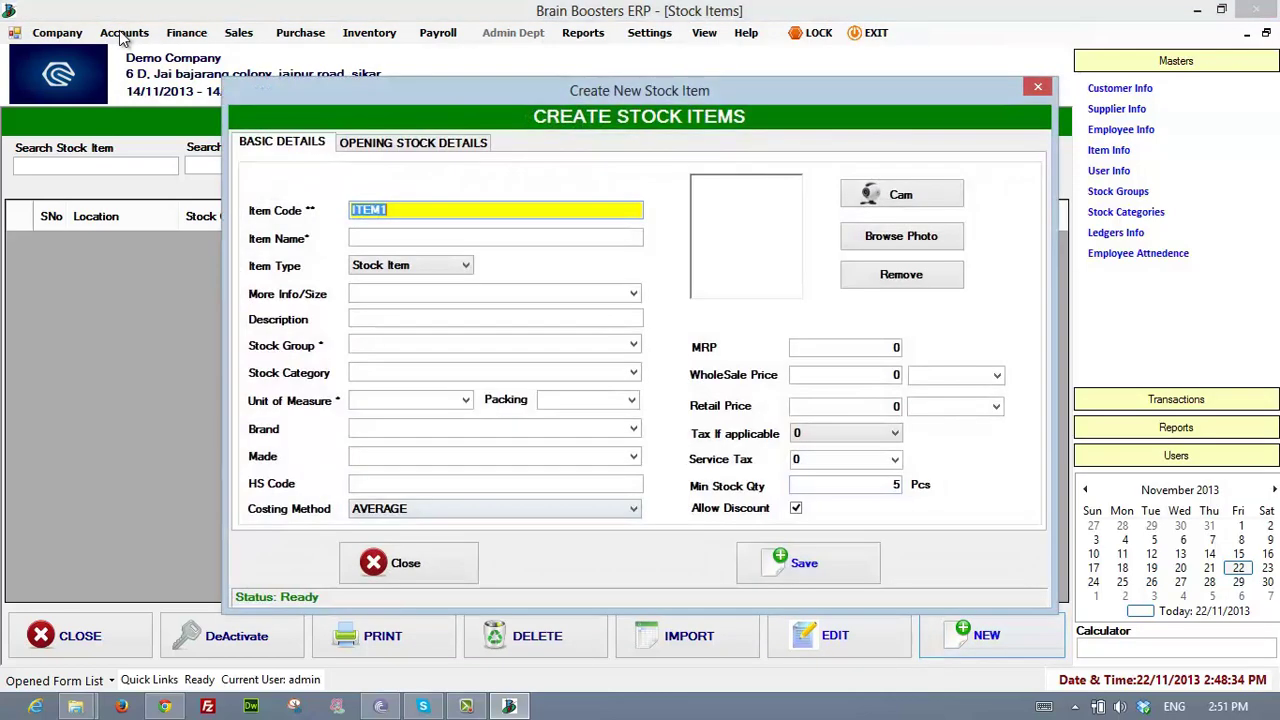
pyautogui.press('Escape')
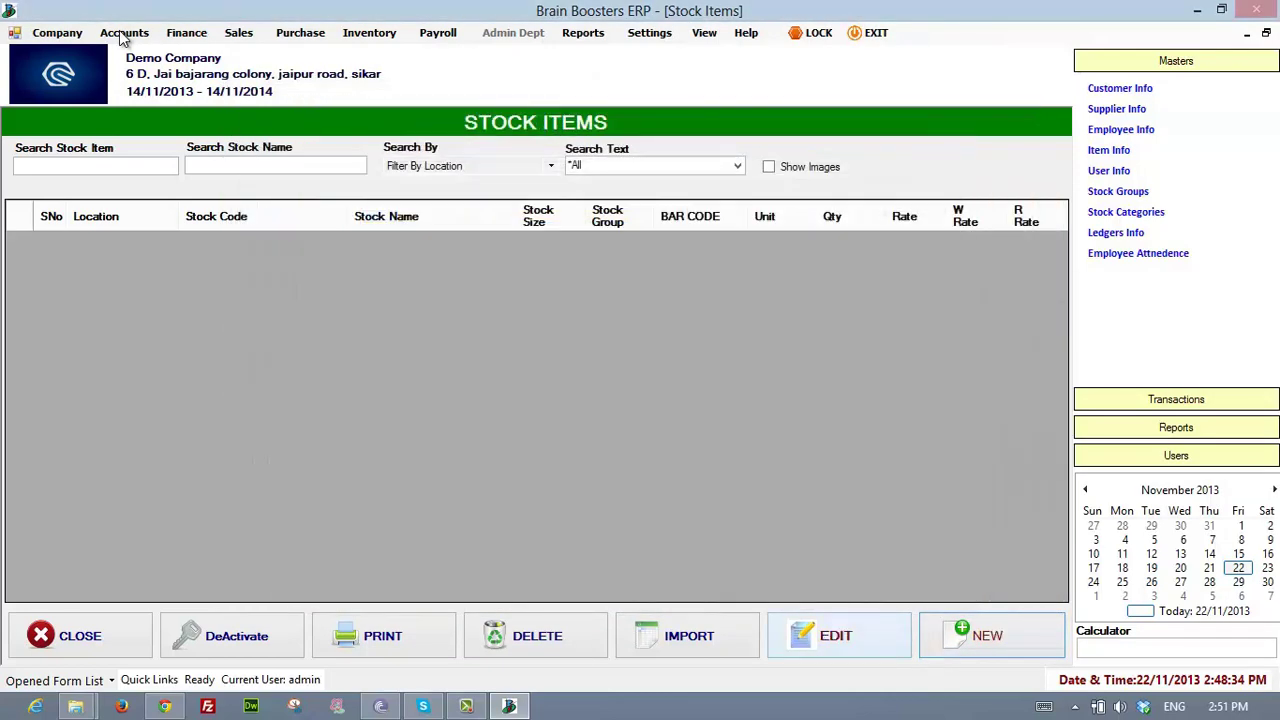
# - Open and close the stock item import/export form, then filter Stock Items by MainLocation
pyautogui.click(688, 636)
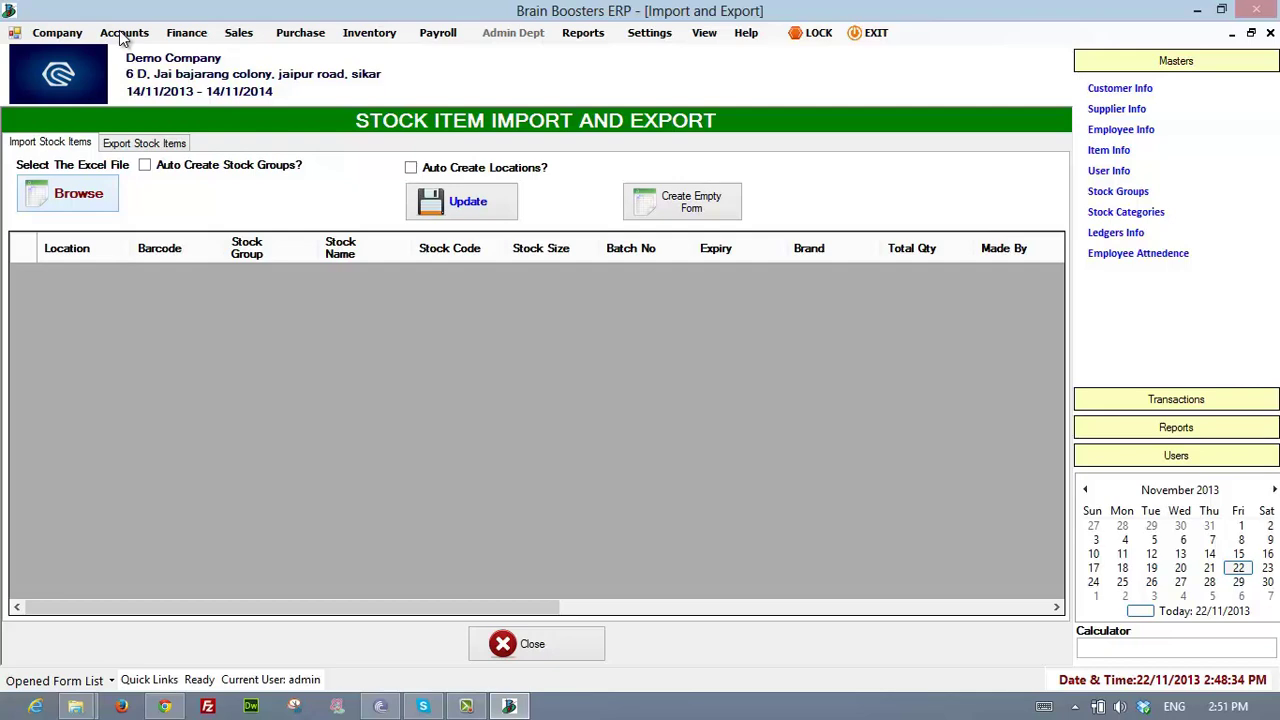
pyautogui.click(536, 644)
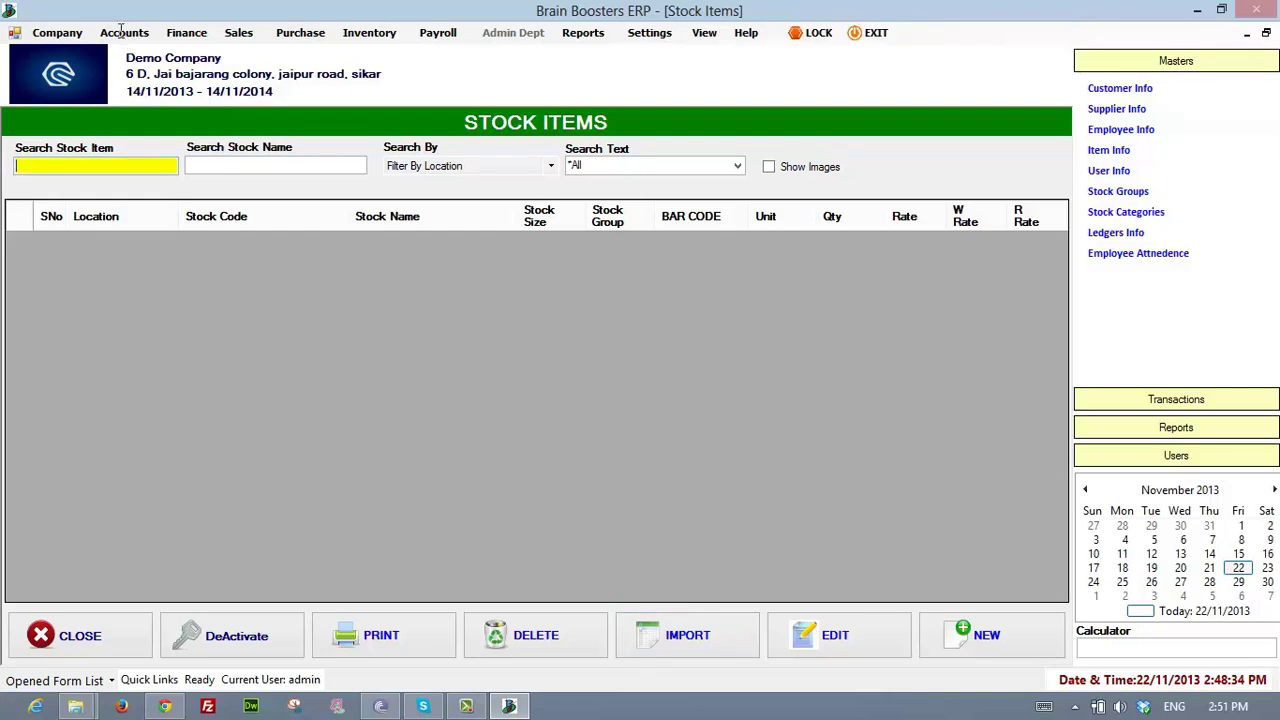
pyautogui.press('Tab')
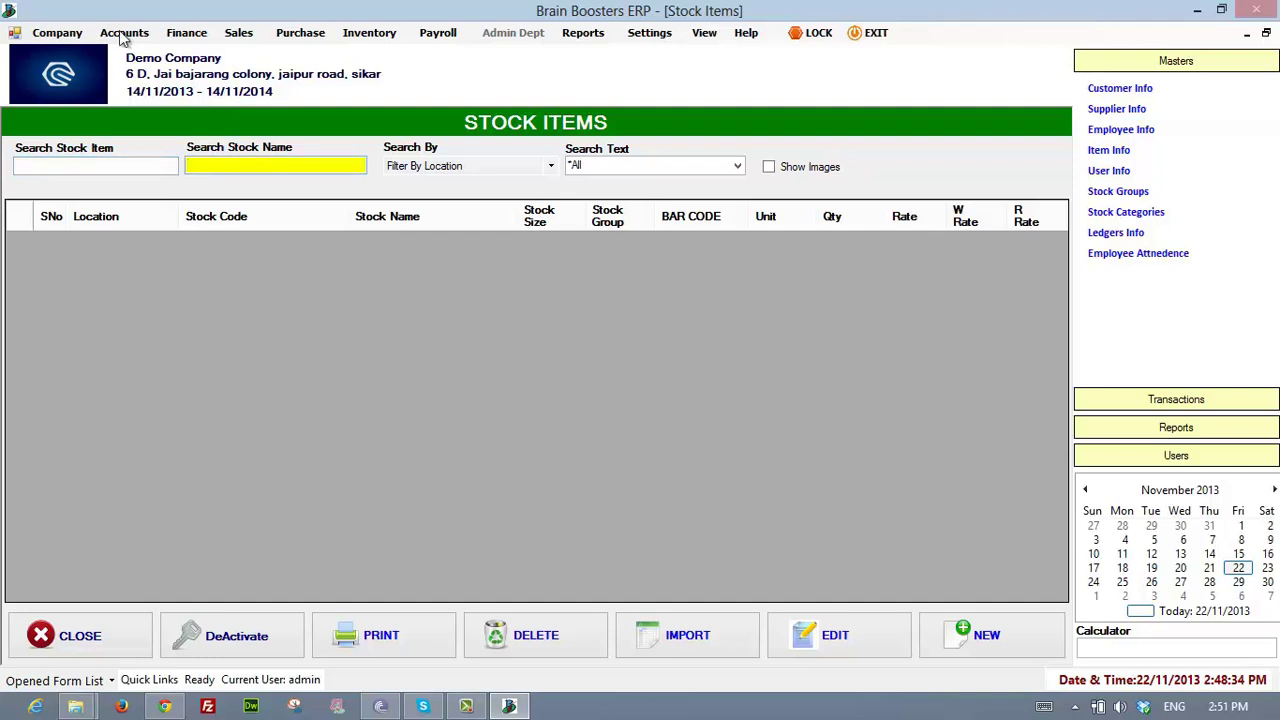
pyautogui.hotkey('shift', 'Tab')
pyautogui.hotkey('shift', 'Tab')
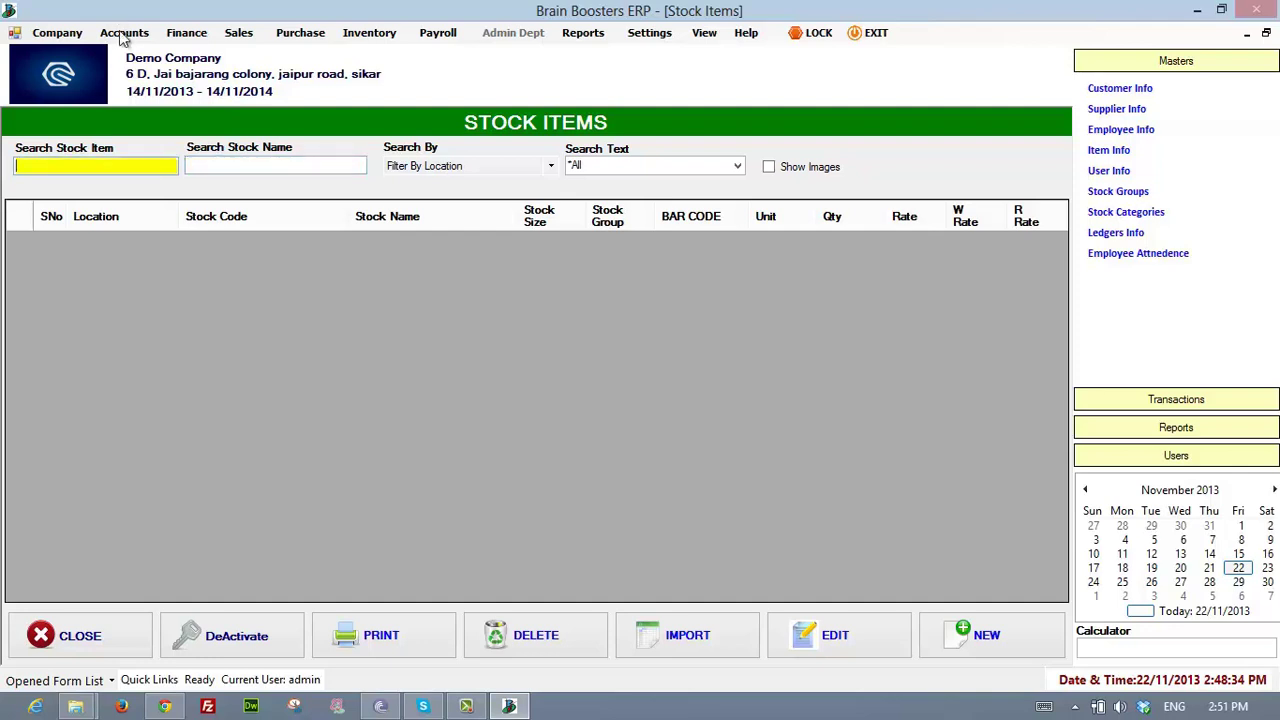
pyautogui.press('Down')
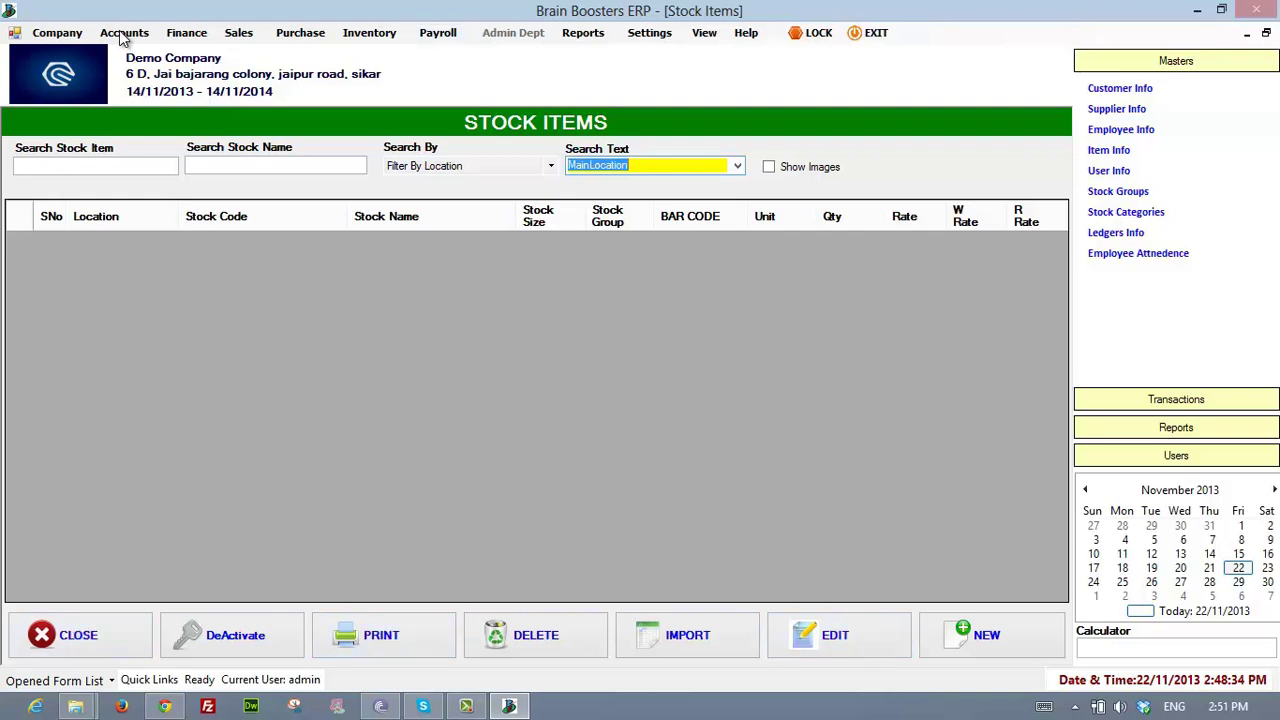
pyautogui.click(370, 33)
# - Open the Stock Groups list from Inventory > Stock Item Info
pyautogui.moveTo(410, 54)
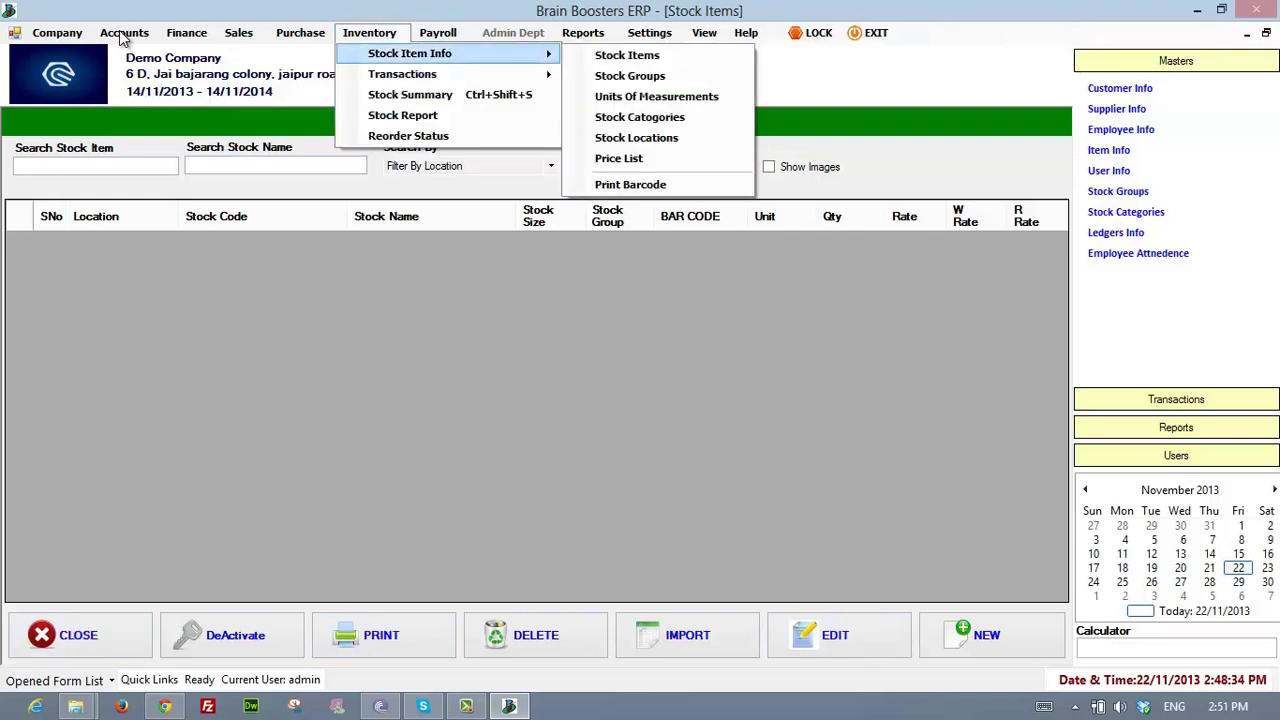
pyautogui.click(630, 76)
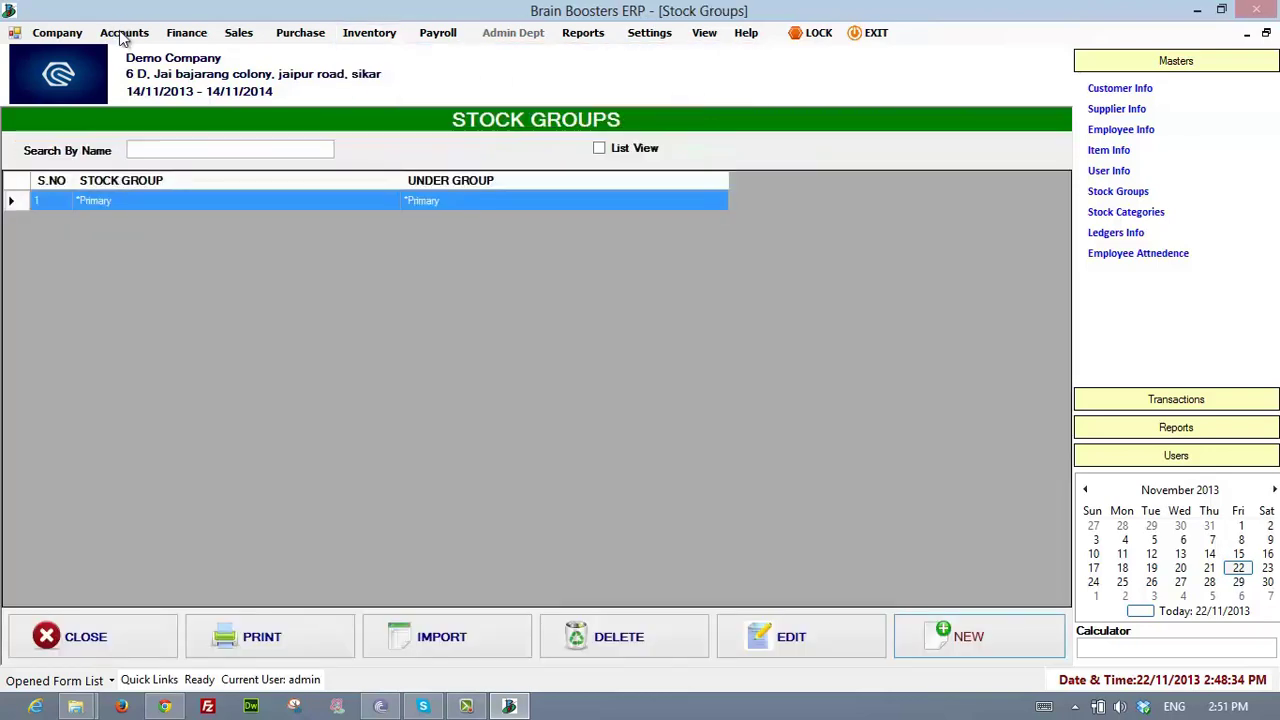
pyautogui.click(370, 33)
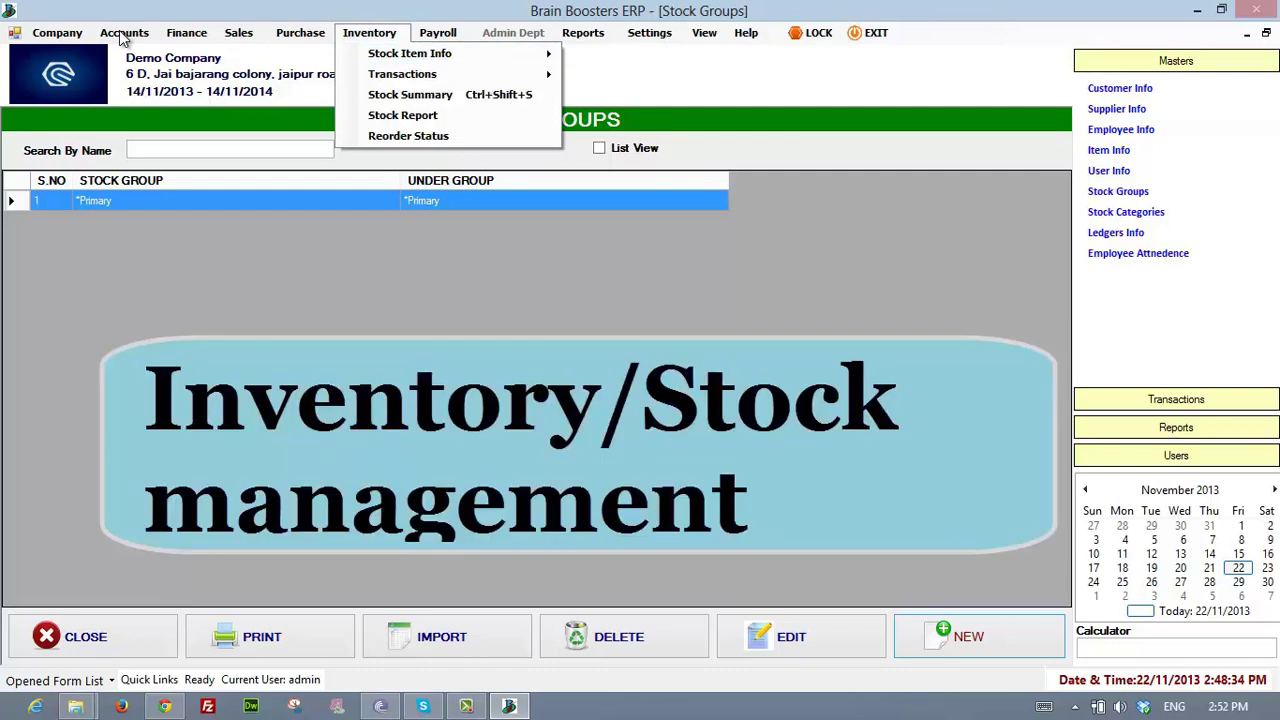
# - Start a new stock group, view the Under Group choices, and close it unsaved
pyautogui.click(979, 636)
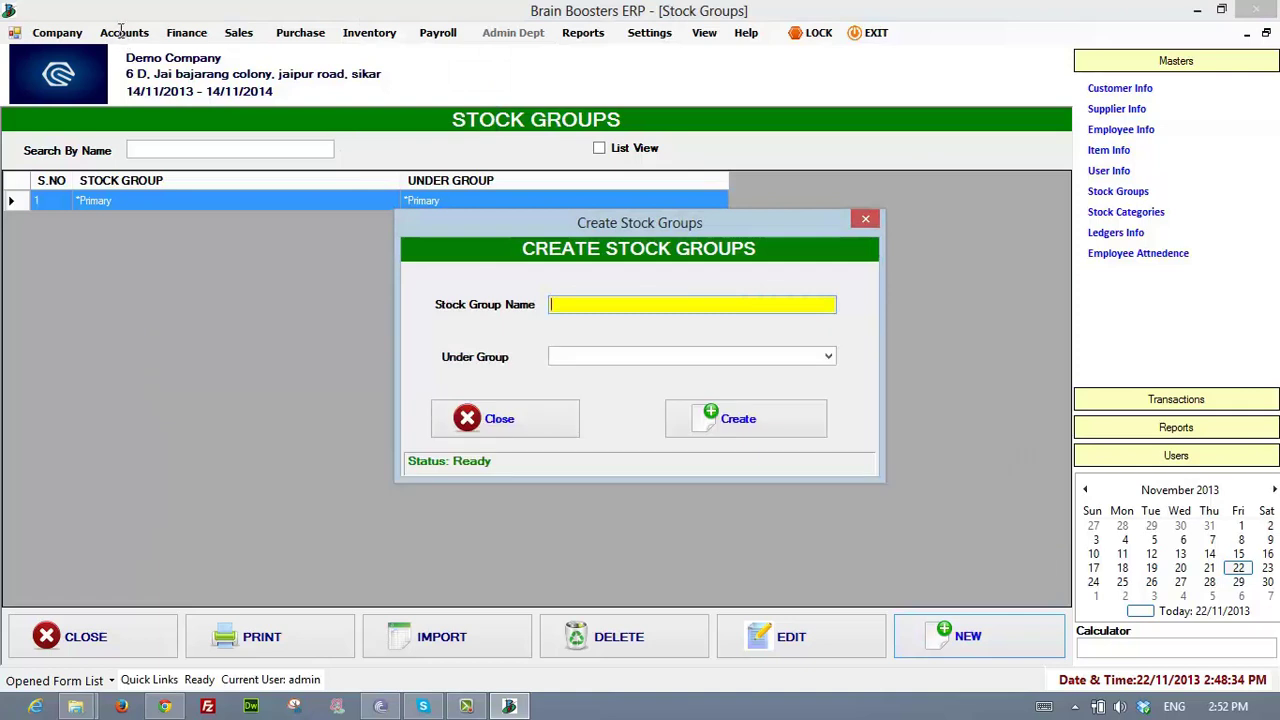
pyautogui.press('Tab')
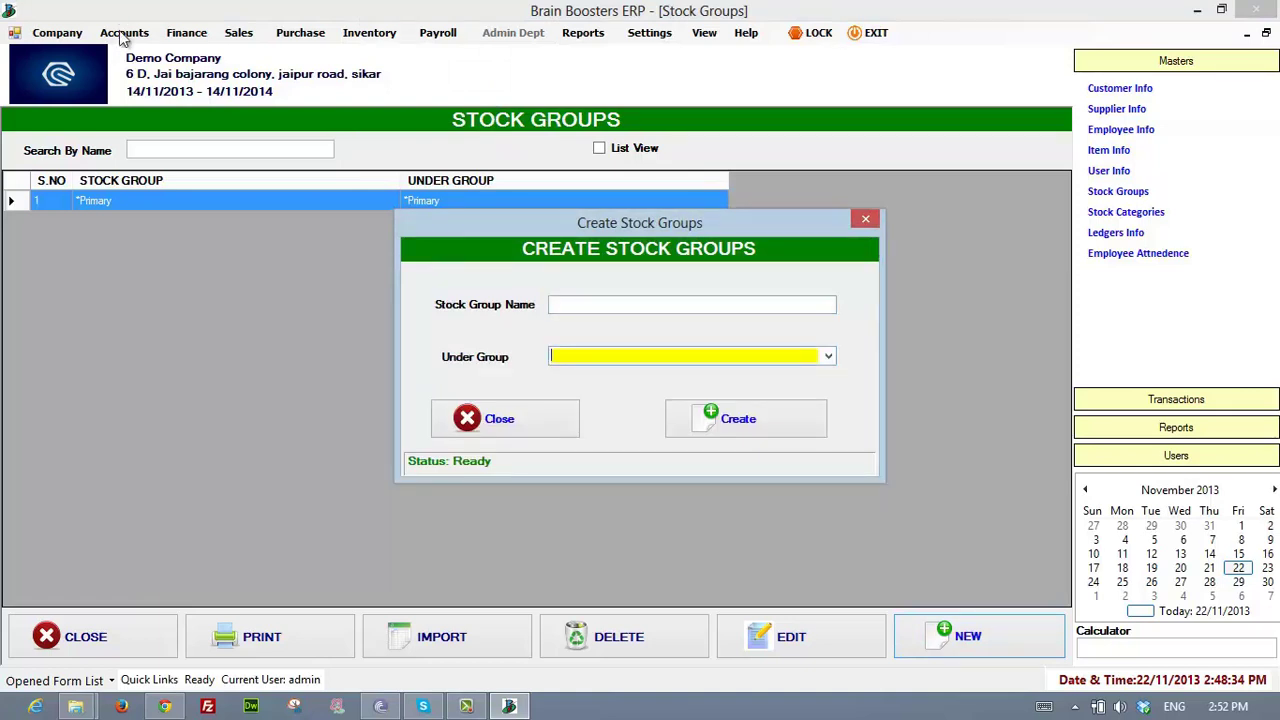
pyautogui.hotkey('alt', 'Down')
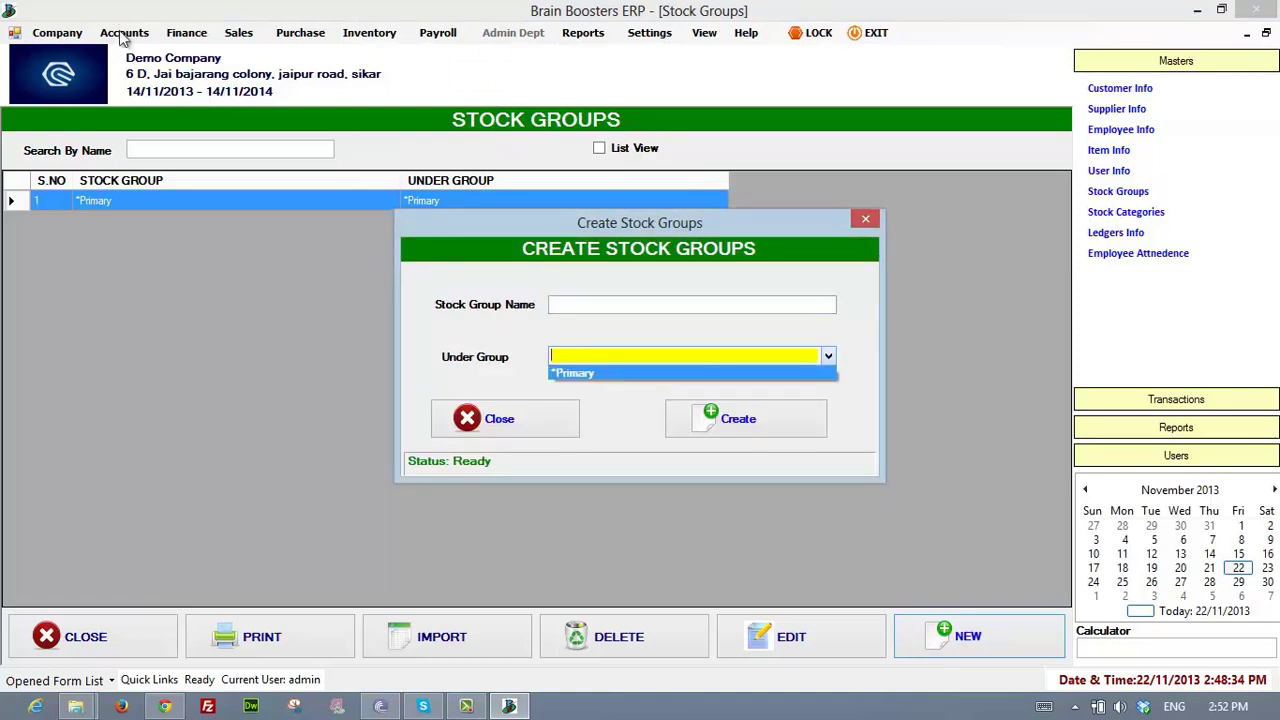
pyautogui.press('Escape')
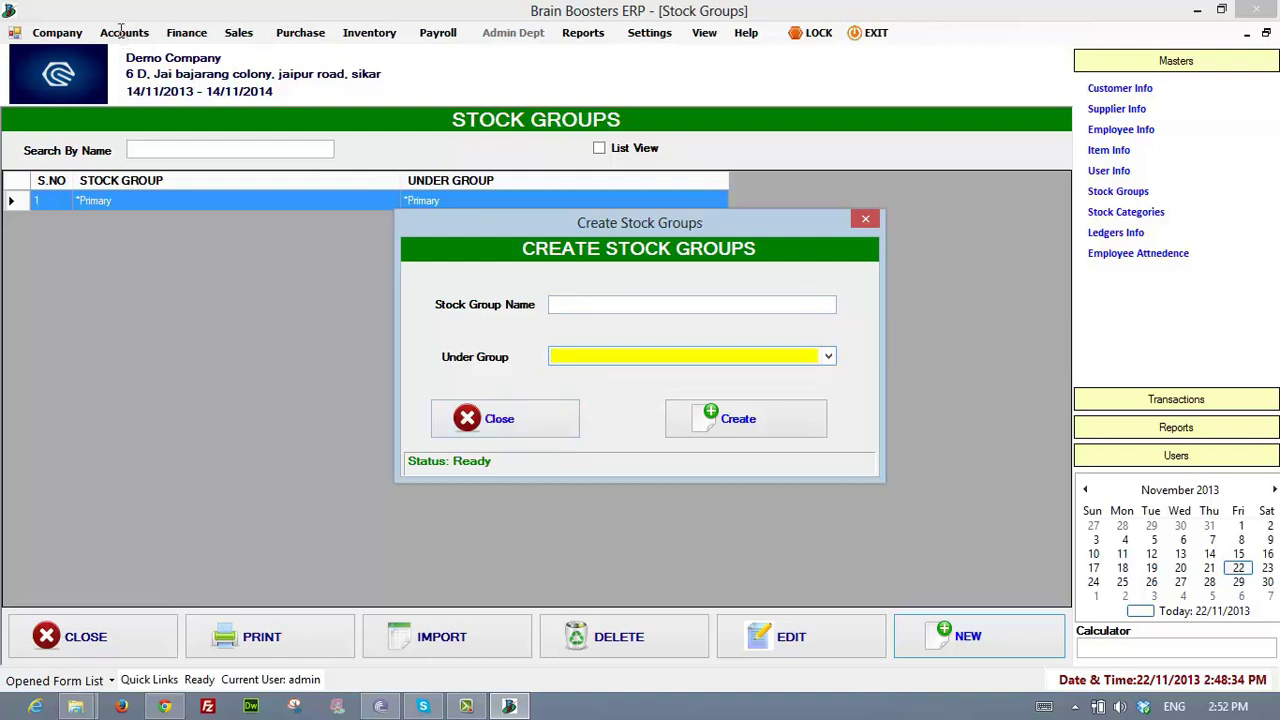
pyautogui.press('Tab')
pyautogui.press('Return')
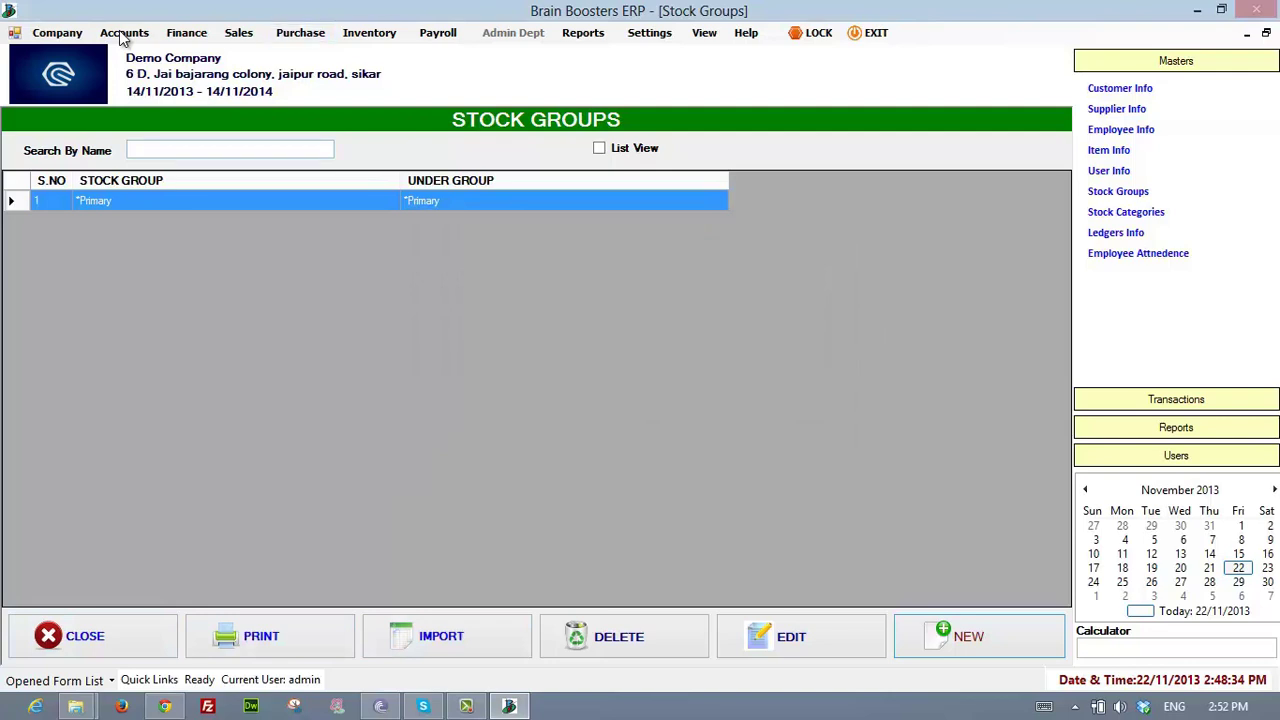
# - Open the Units Of Measurements list from the Inventory menu
pyautogui.click(369, 33)
pyautogui.moveTo(410, 54)
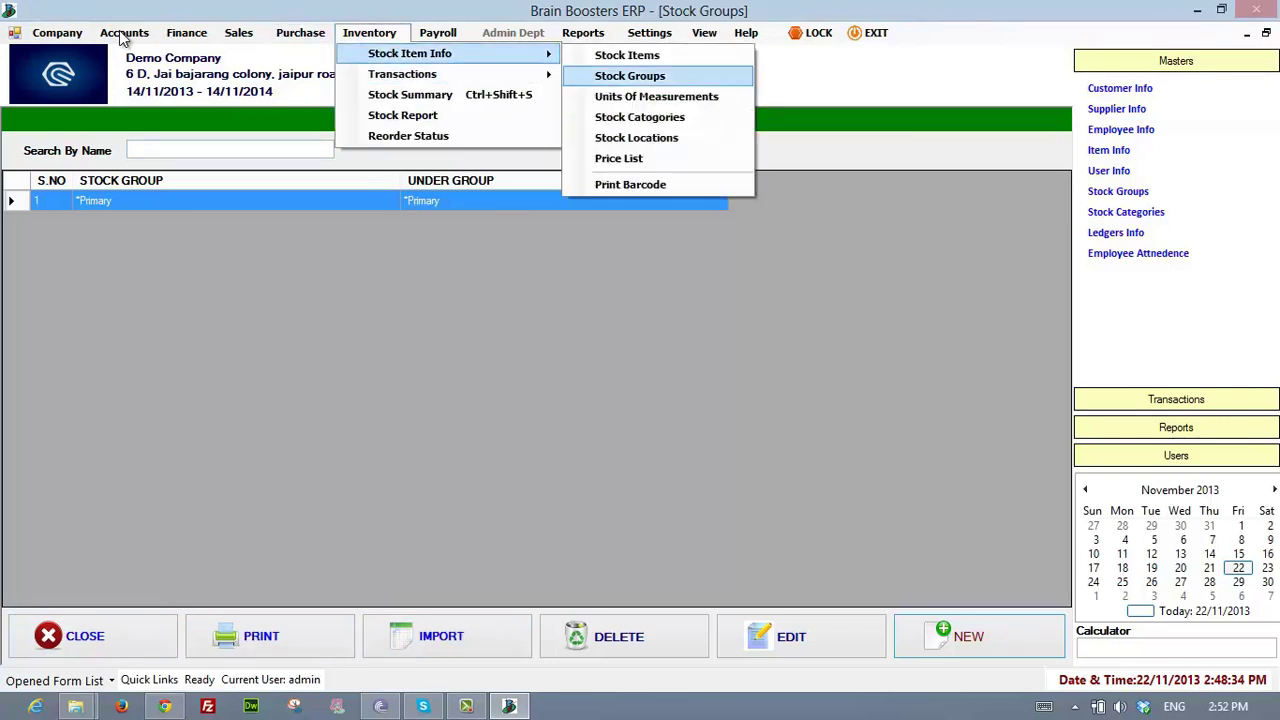
pyautogui.press('Down')
pyautogui.press('Return')
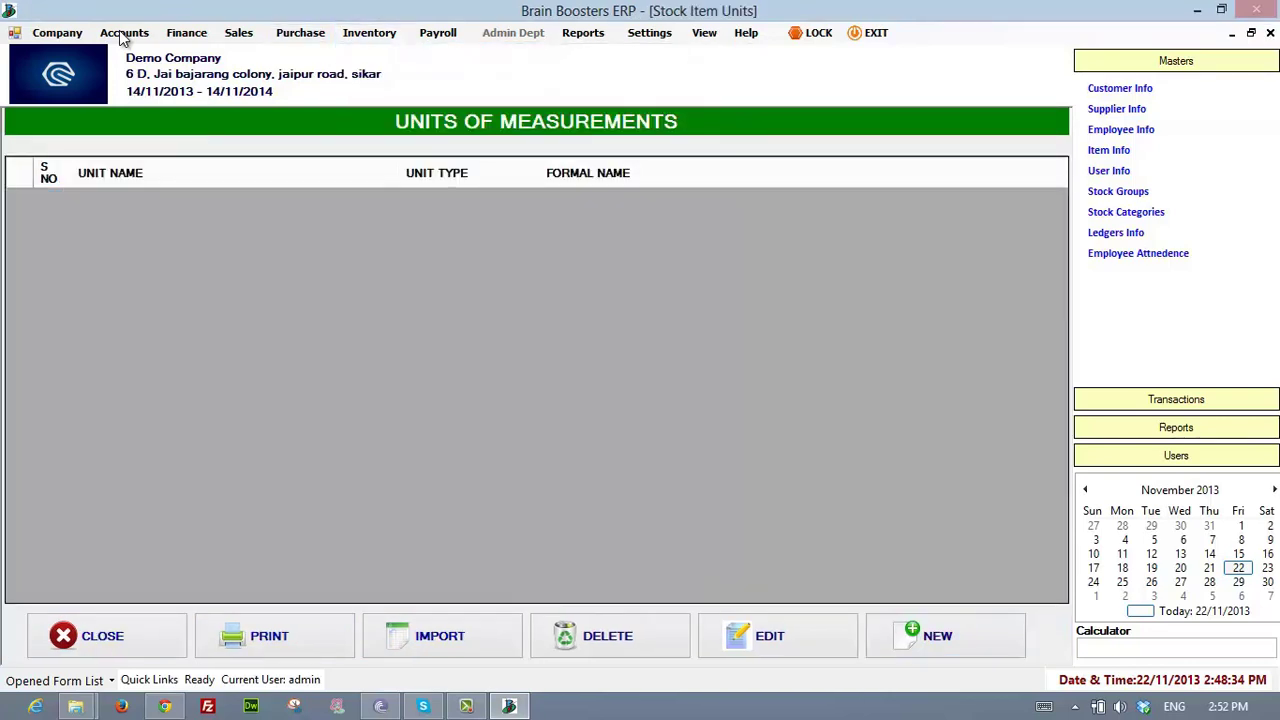
# - Start a new unit and set its type to Simple
pyautogui.click(940, 636)
pyautogui.click(625, 277)
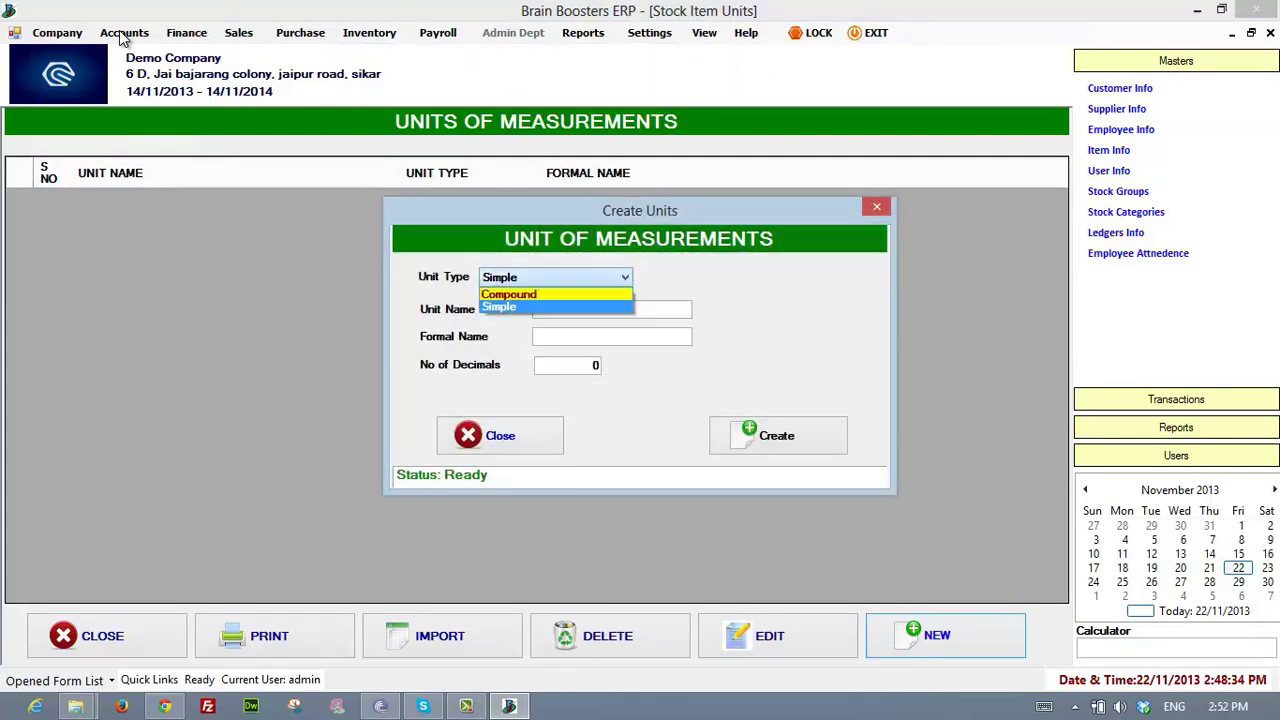
pyautogui.click(555, 307)
pyautogui.click(625, 277)
pyautogui.click(555, 295)
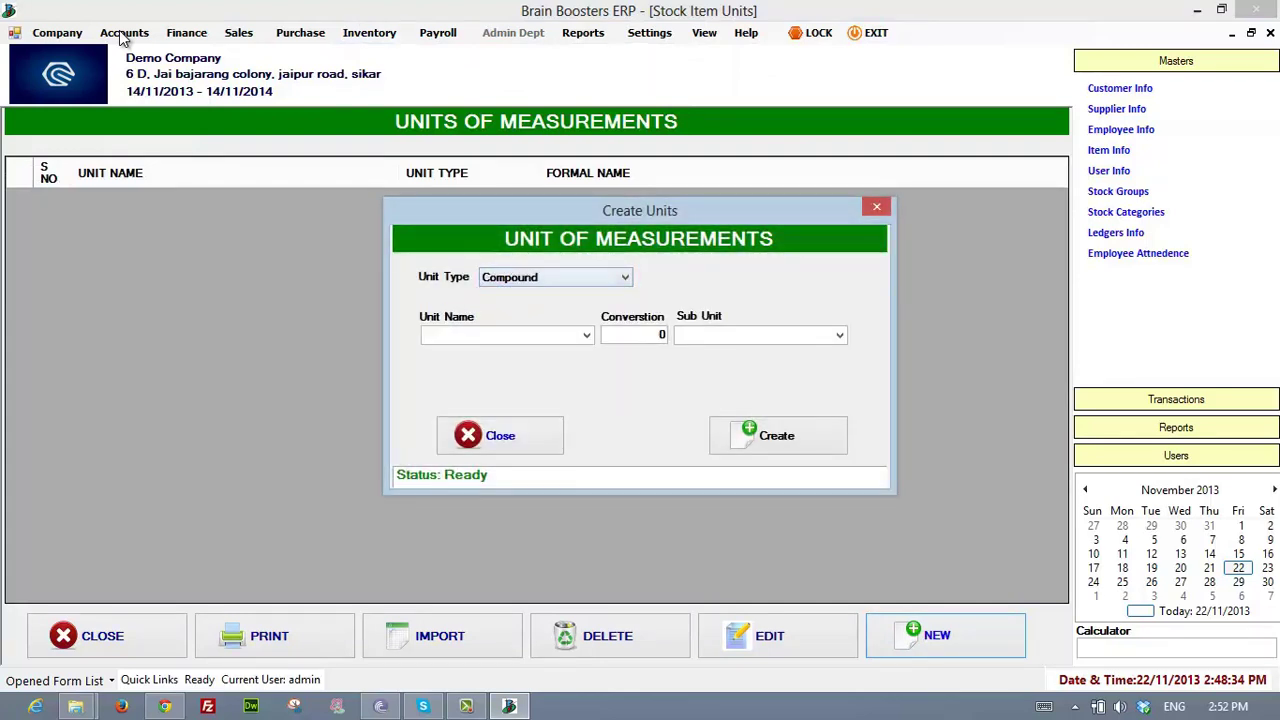
pyautogui.click(625, 277)
pyautogui.click(555, 307)
# - Name the unit MTR, save it, and close the unit window
pyautogui.press('Tab')
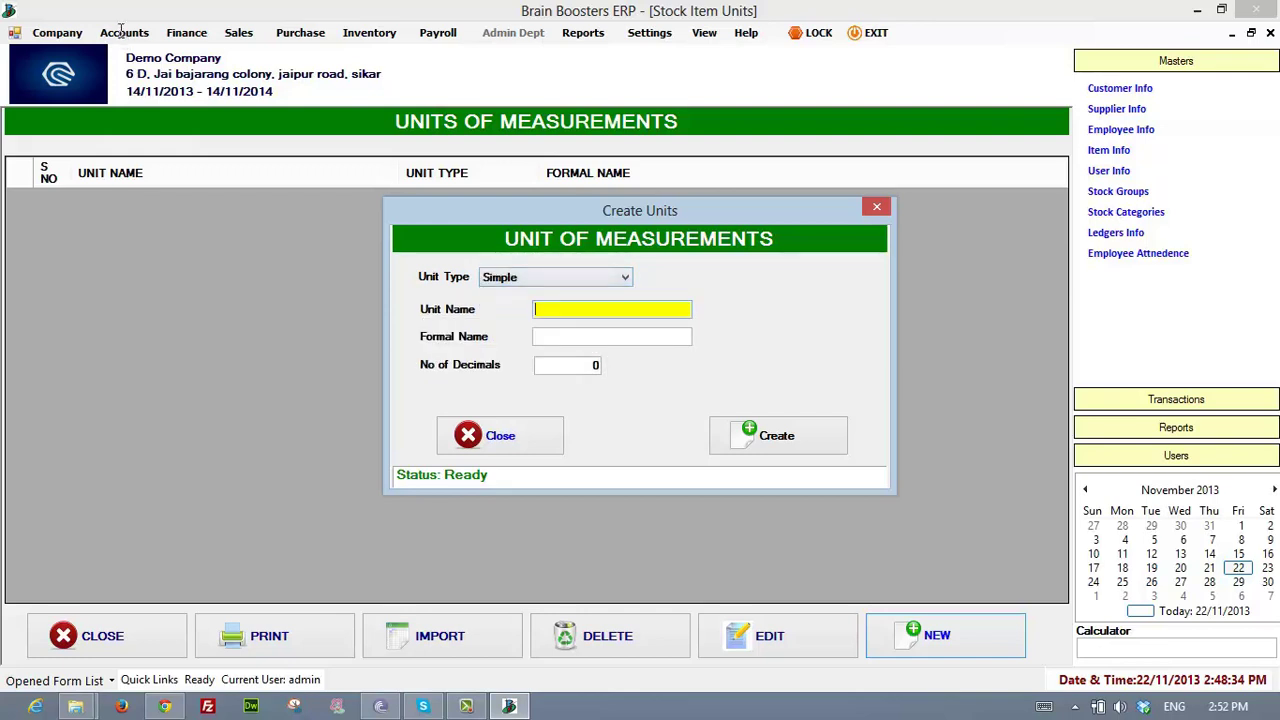
pyautogui.write('MTR')
pyautogui.press('Tab')
pyautogui.hotkey('shift', 'Tab')
pyautogui.press('Tab')
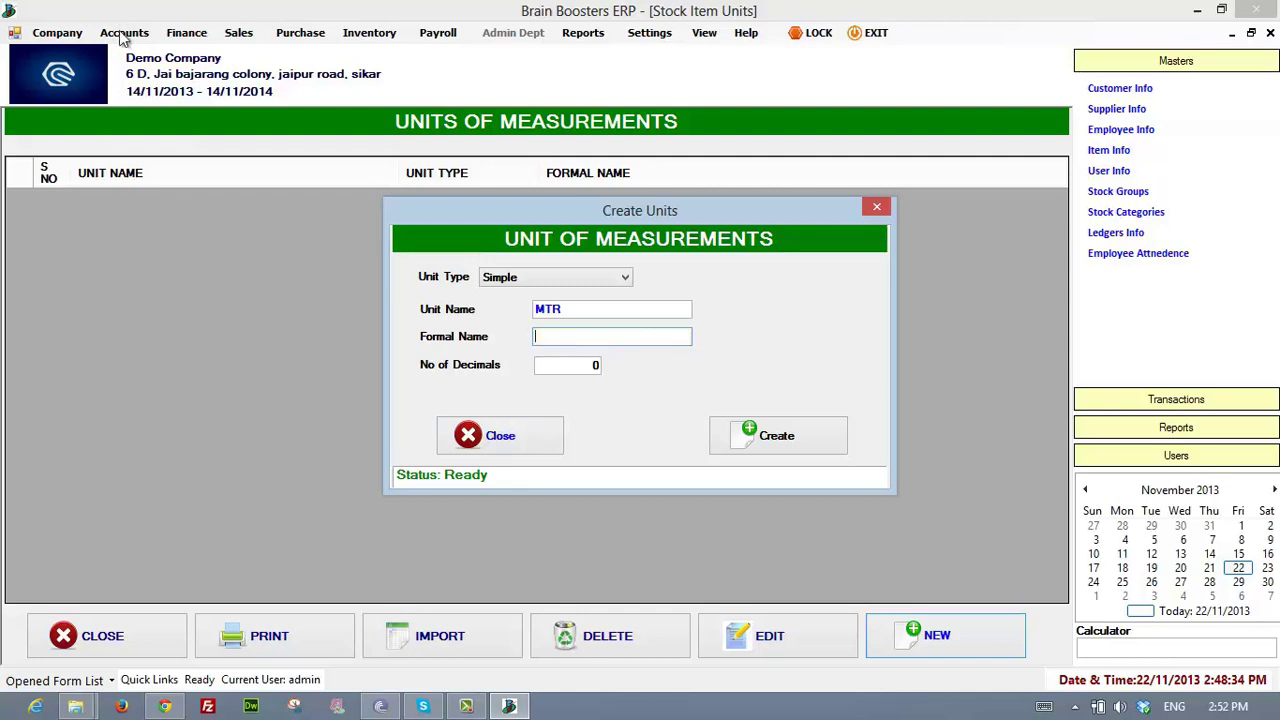
pyautogui.press('Return')
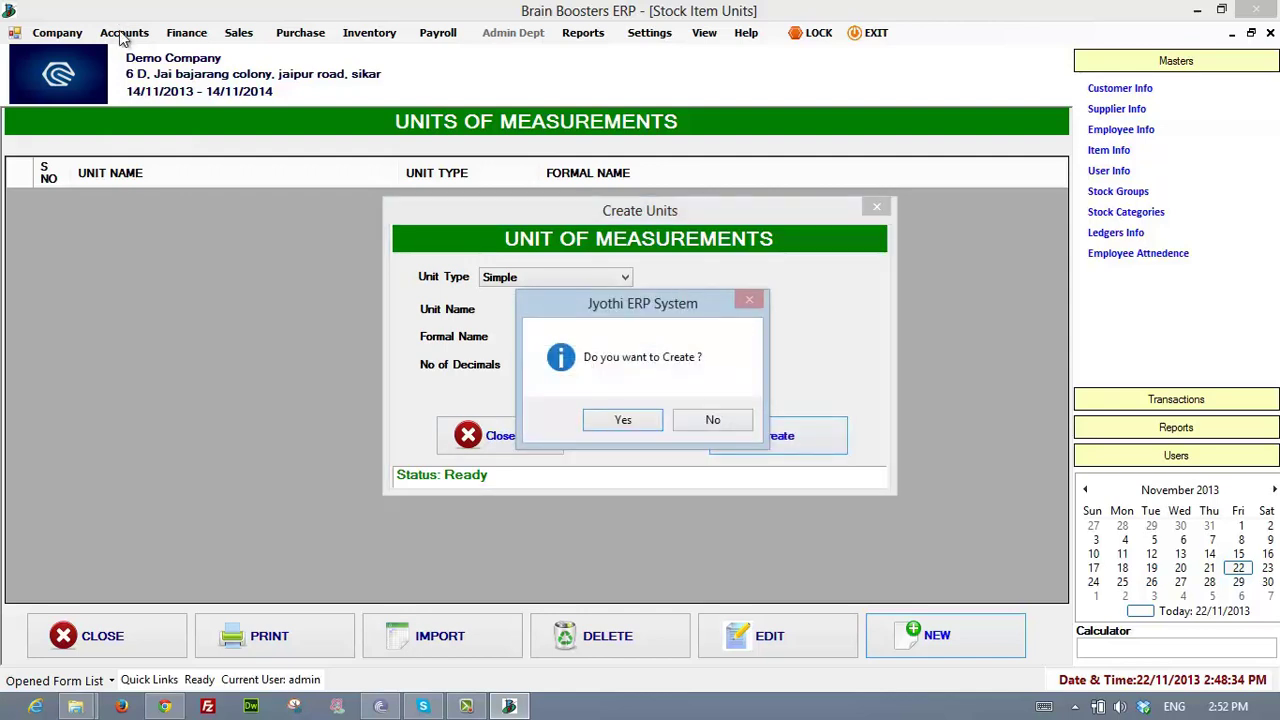
pyautogui.press('Return')
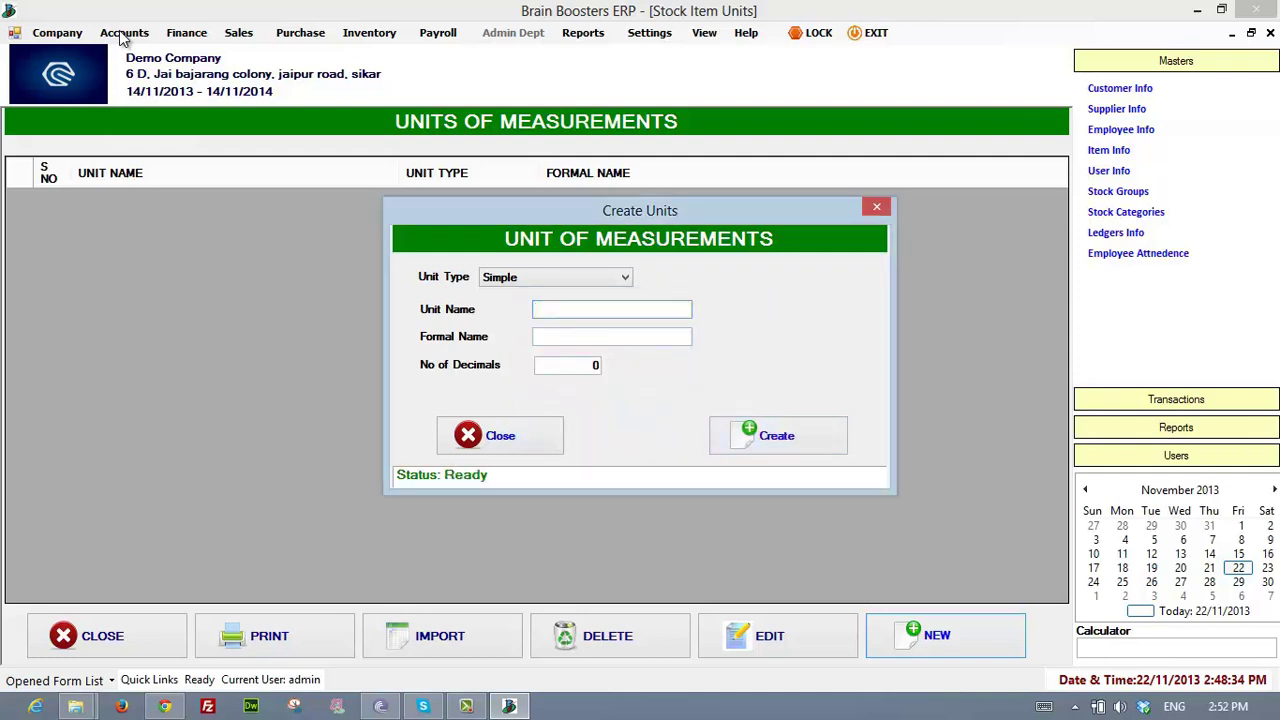
pyautogui.press('Escape')
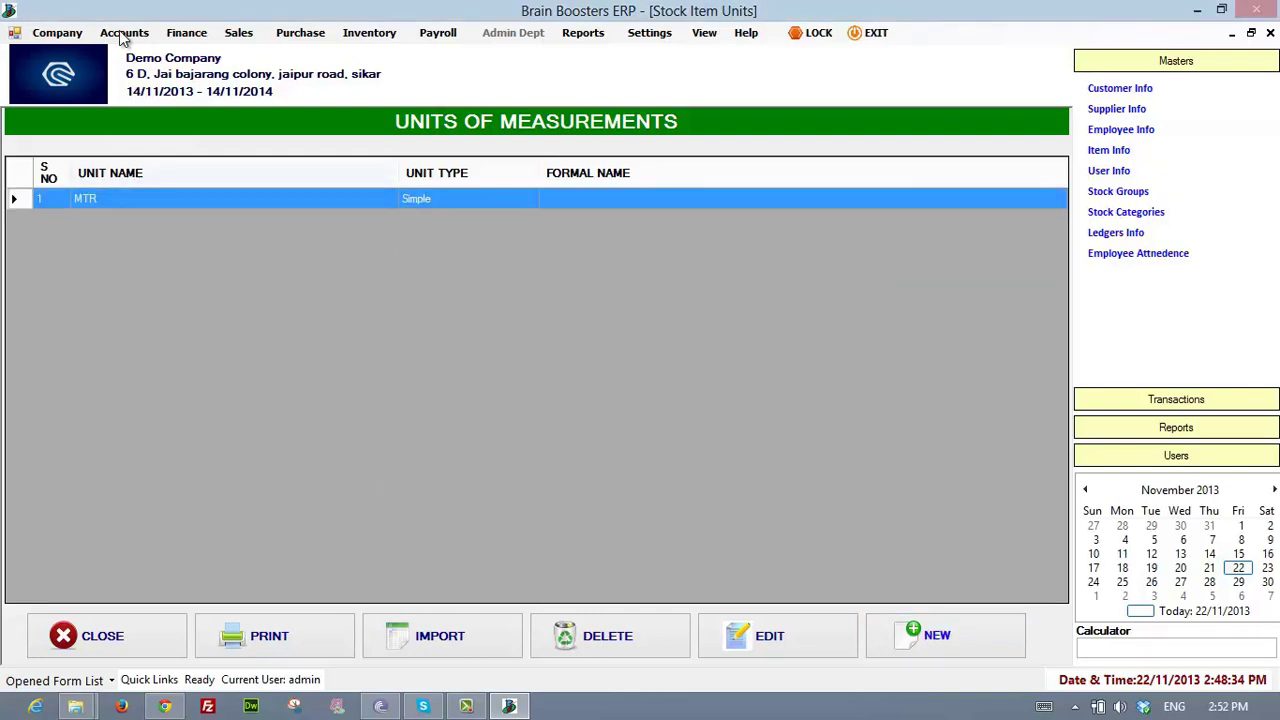
# - Open Inventory > Stock Item Info > Stock Categories, listing only *Primary
pyautogui.hotkey('alt', 'i')
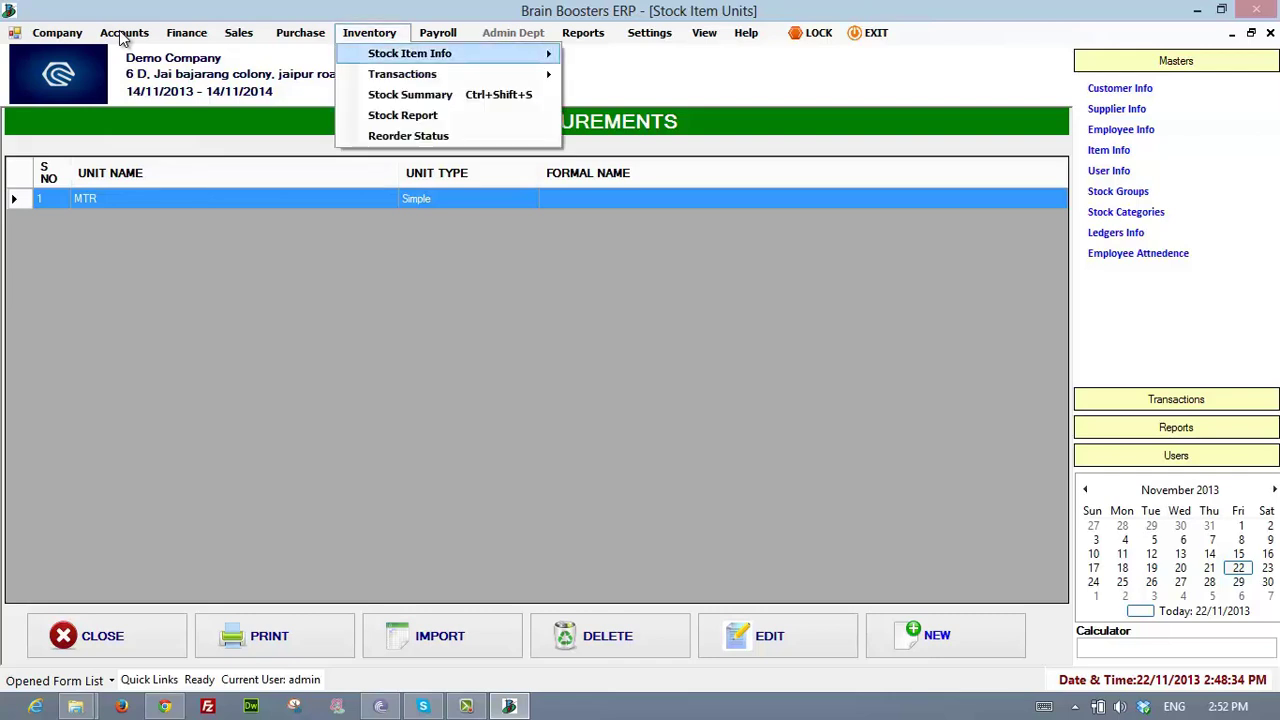
pyautogui.press('Right')
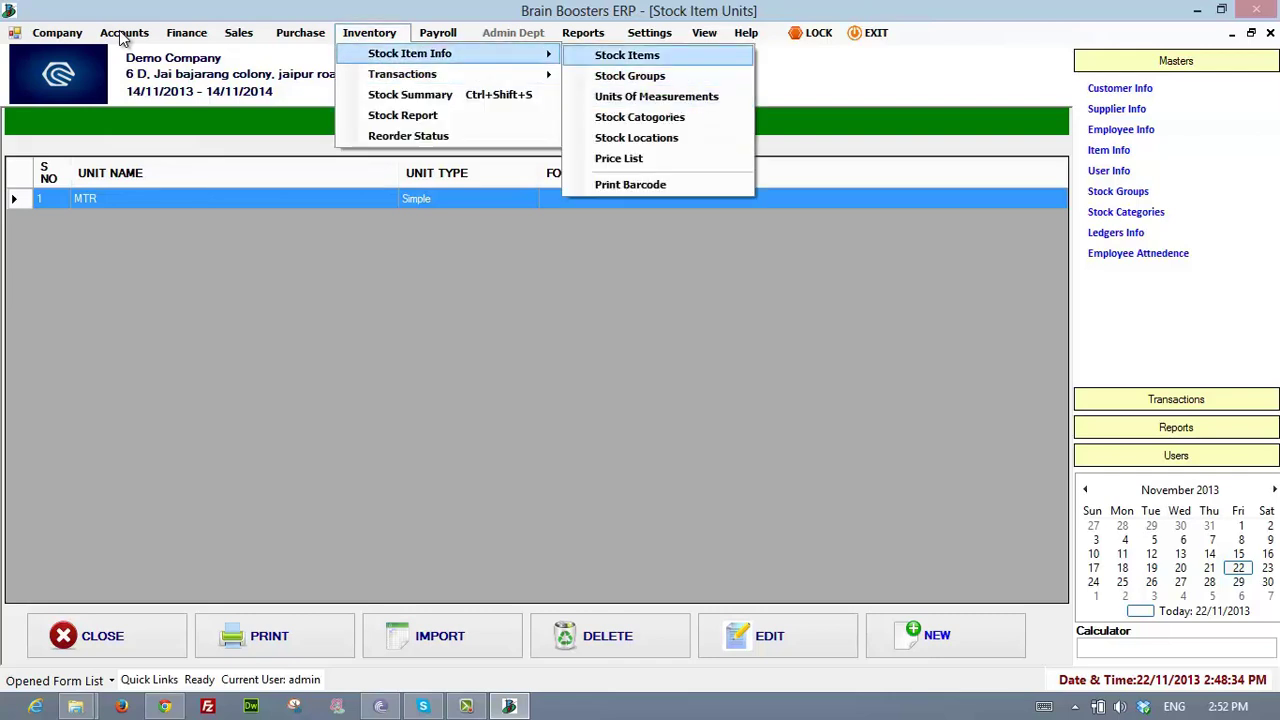
pyautogui.press('Down')
pyautogui.press('Down')
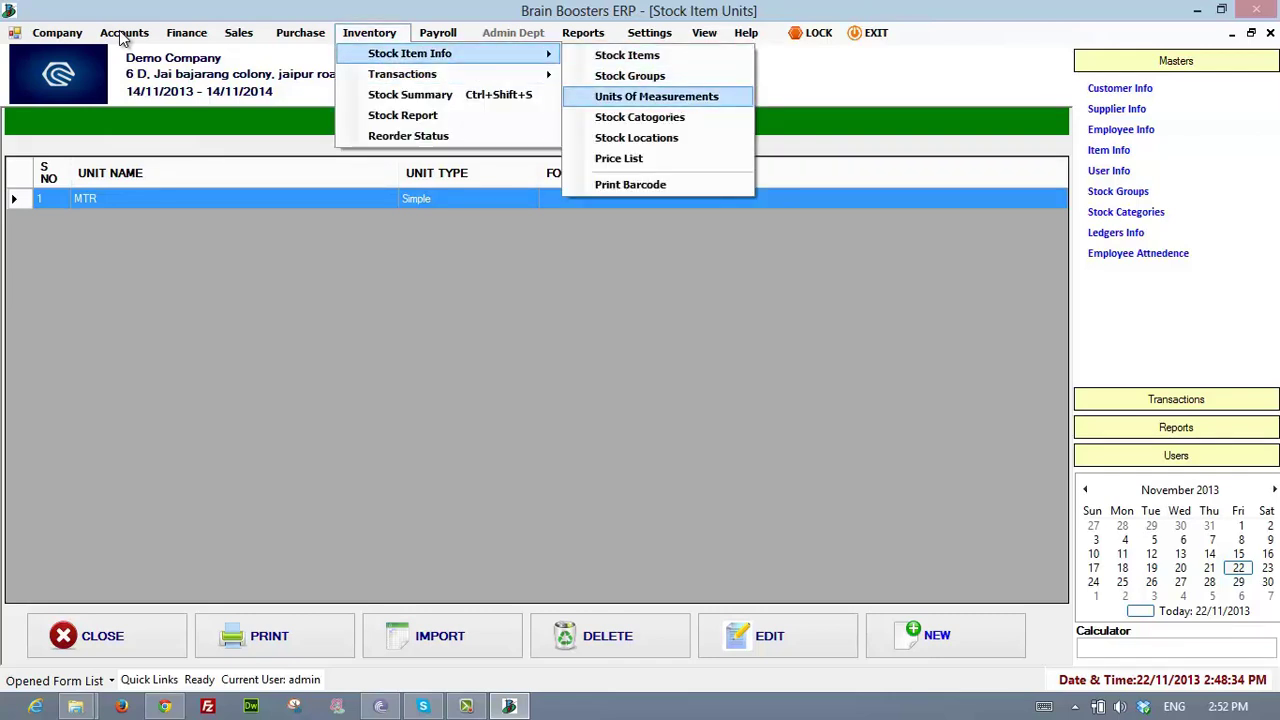
pyautogui.press('Down')
pyautogui.press('Return')
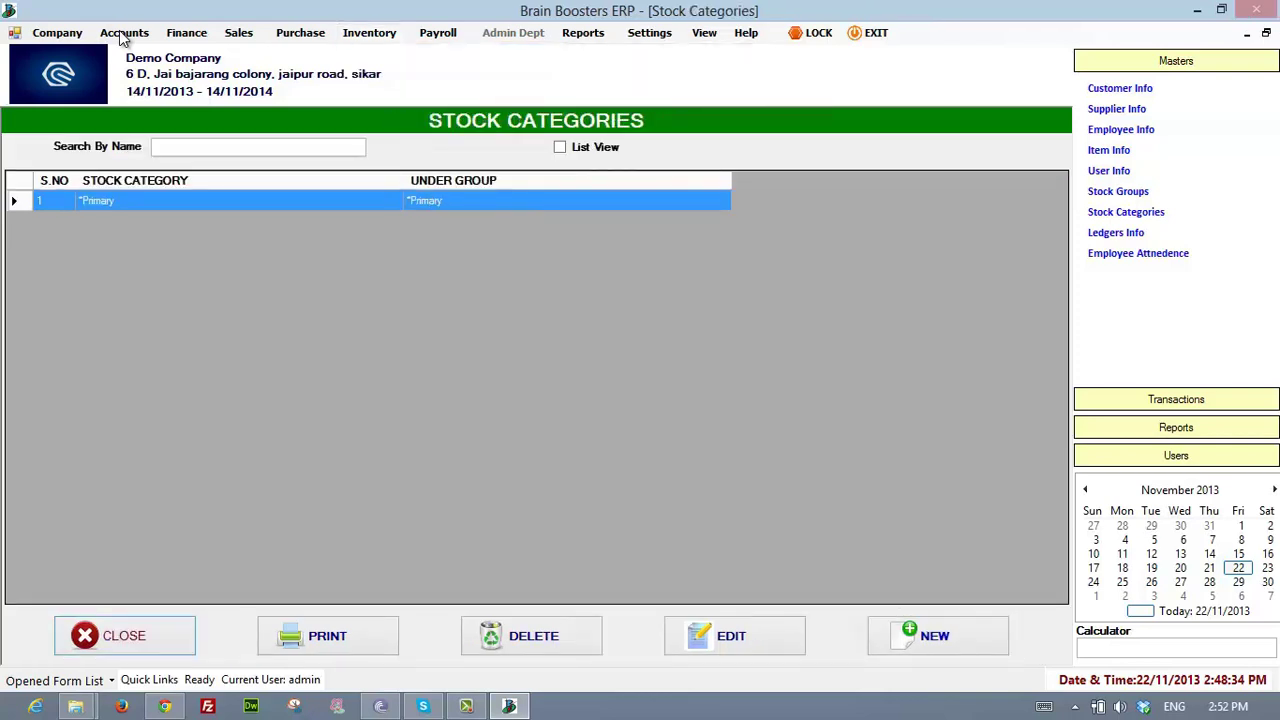
# - Open a new stock category window and close it without saving
pyautogui.press('Tab')
pyautogui.press('Return')
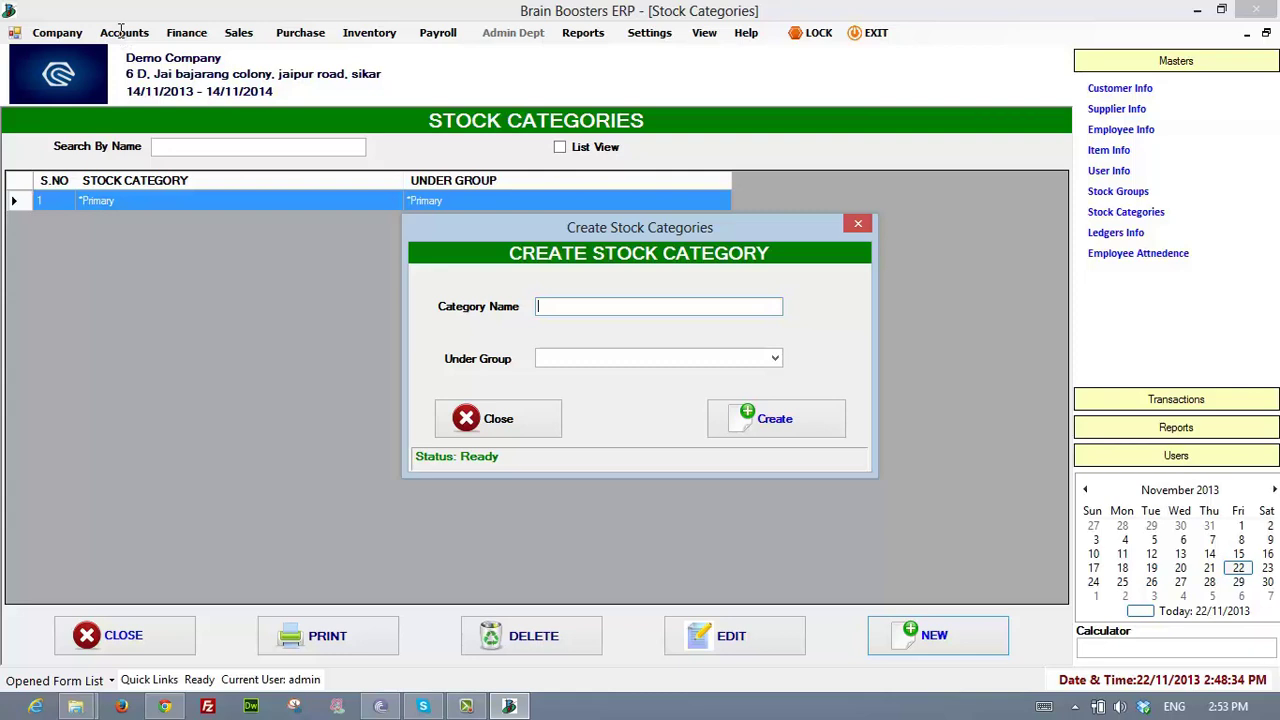
pyautogui.press('Tab')
pyautogui.press('Return')
pyautogui.press('Escape')
pyautogui.press('Escape')
# - Open the Stock Locations list, which holds only MainLocation
pyautogui.press('alt')
pyautogui.press('Right')
pyautogui.press('Right')
pyautogui.press('Right')
pyautogui.press('Right')
pyautogui.press('Right')
pyautogui.press('Right')
pyautogui.press('Right')
pyautogui.press('Left')
pyautogui.press('Left')
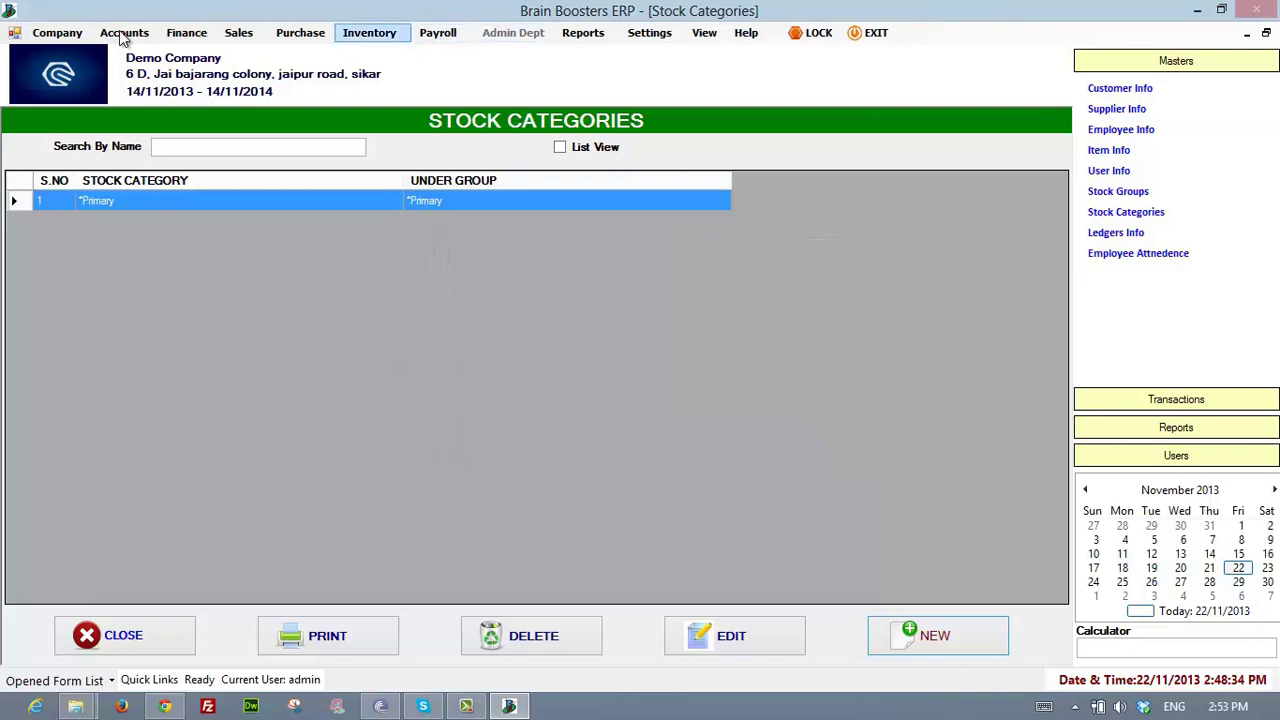
pyautogui.press('Down')
pyautogui.press('Down')
pyautogui.press('Right')
pyautogui.press('Down')
pyautogui.press('Down')
pyautogui.press('Down')
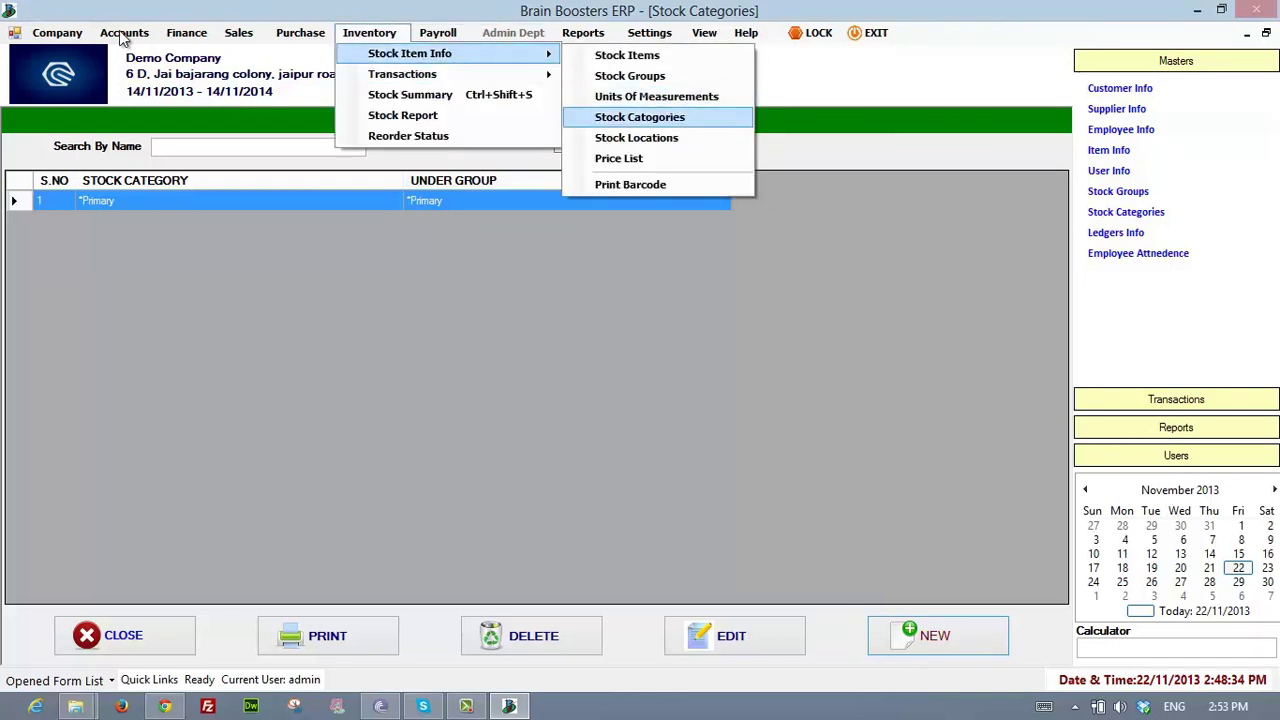
pyautogui.press('Down')
pyautogui.press('Return')
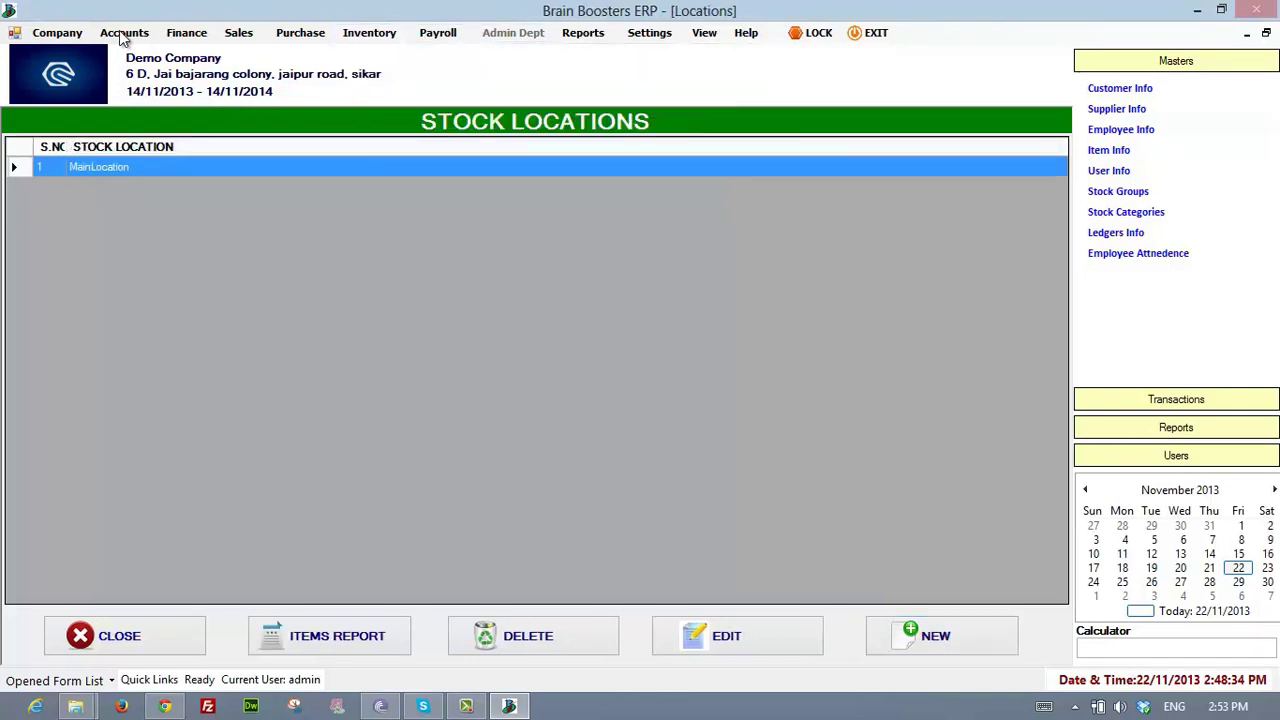
# - Open the Price List form from Inventory > Stock Item Info
pyautogui.press('alt')
pyautogui.press('Left')
pyautogui.press('Down')
pyautogui.press('Right')
pyautogui.press('Escape')
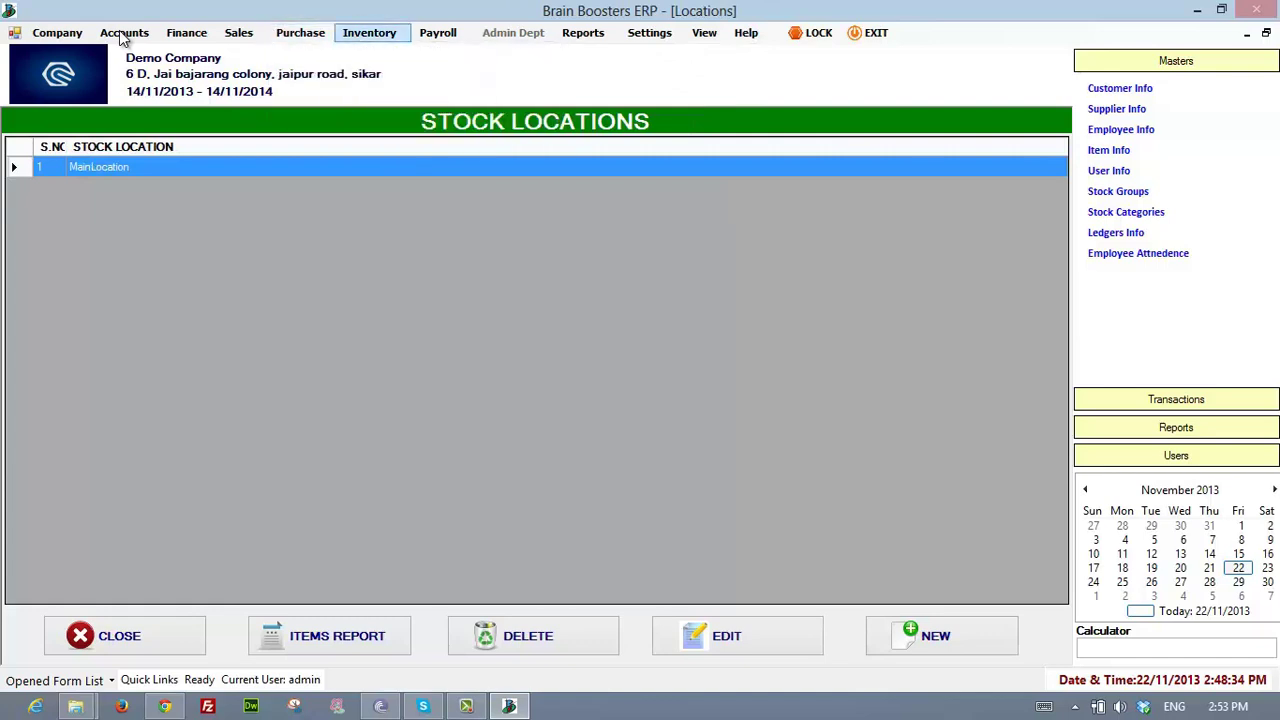
pyautogui.press('Down')
pyautogui.press('Down')
pyautogui.press('Up')
pyautogui.press('Right')
pyautogui.press('Down')
pyautogui.press('Down')
pyautogui.press('Down')
pyautogui.press('Down')
pyautogui.press('Down')
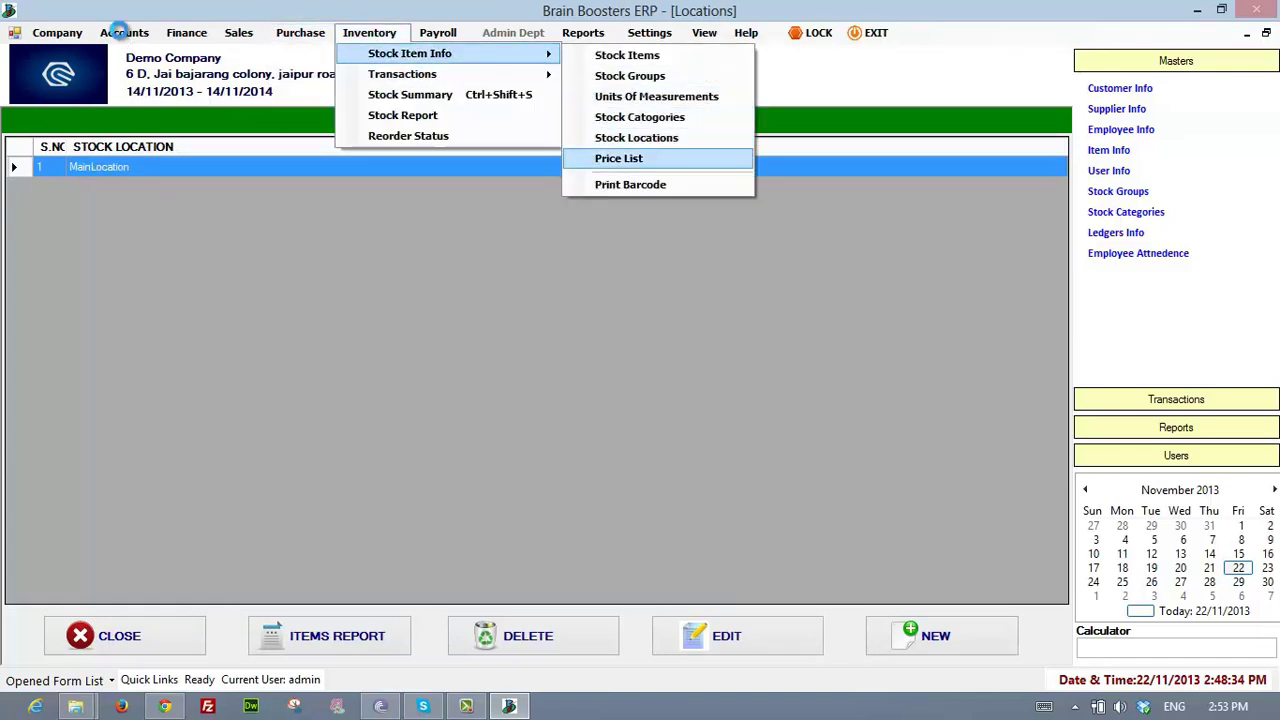
pyautogui.press('Return')
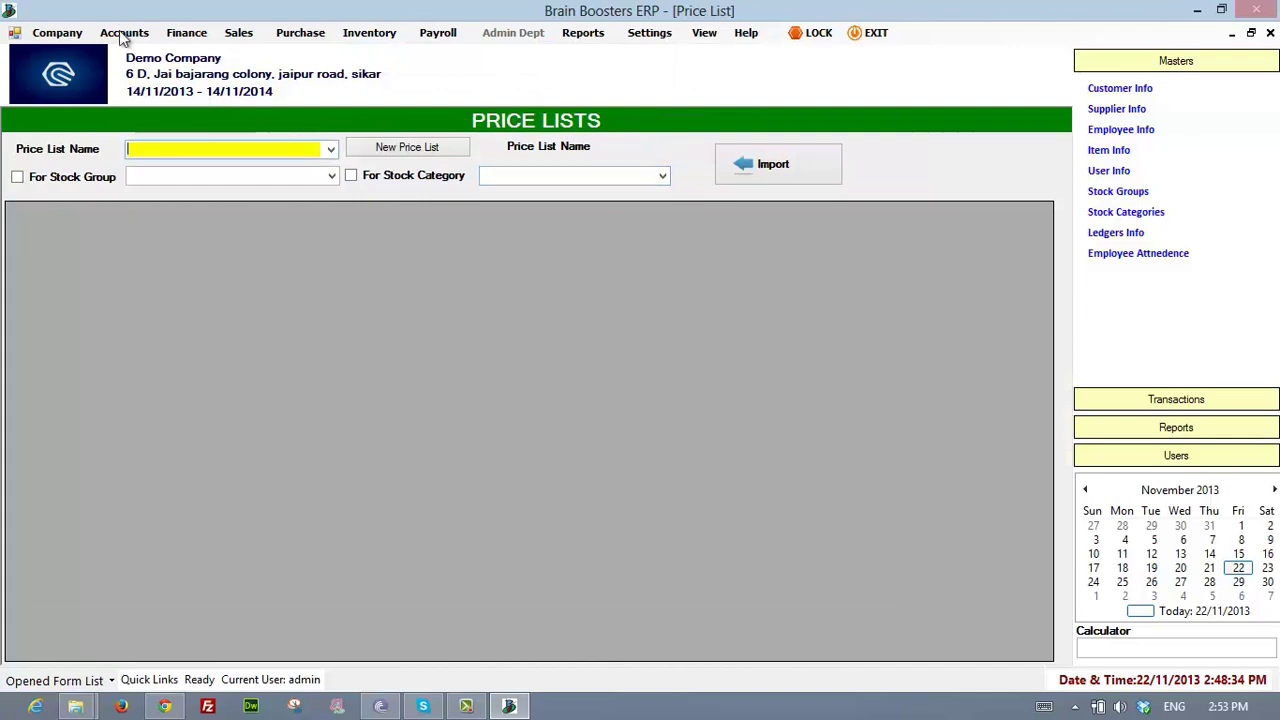
# - Open the Print Barcode form and dismiss its database error
pyautogui.press('alt')
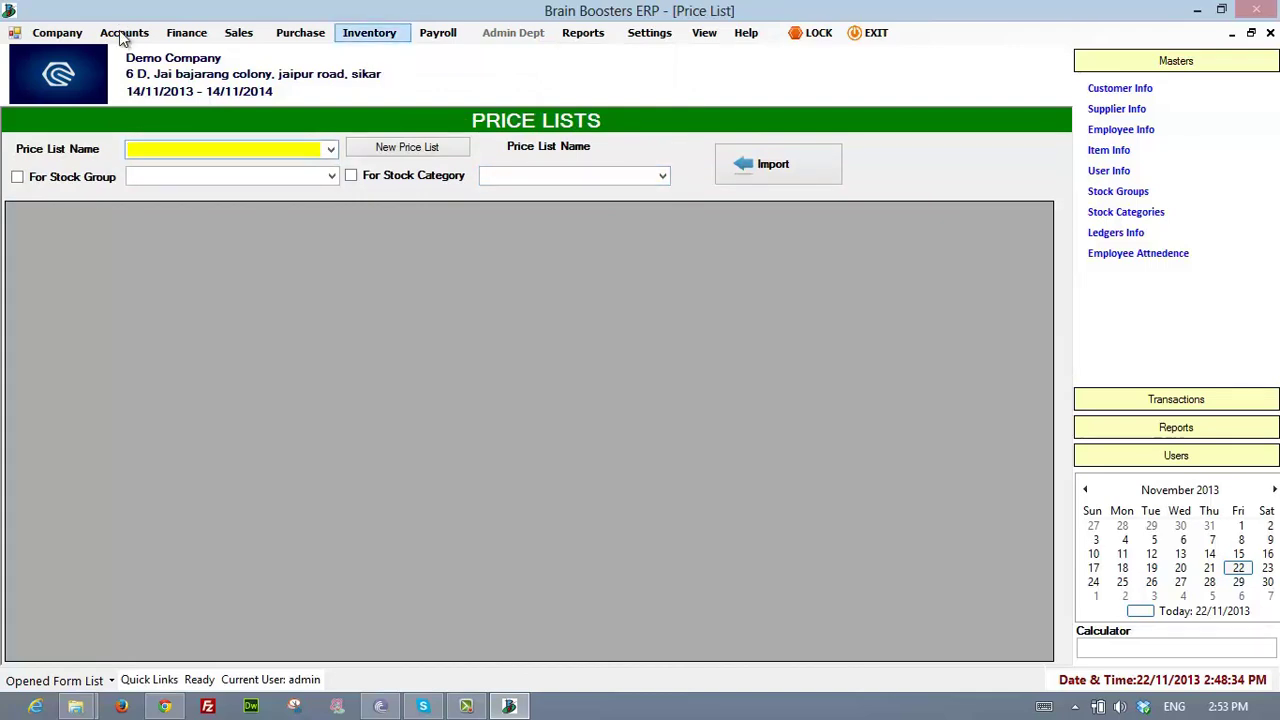
pyautogui.press('Down')
pyautogui.press('Down')
pyautogui.press('Down')
pyautogui.press('Up')
pyautogui.press('Up')
pyautogui.press('Right')
pyautogui.press('Down')
pyautogui.press('Down')
pyautogui.press('Down')
pyautogui.press('Down')
pyautogui.press('Down')
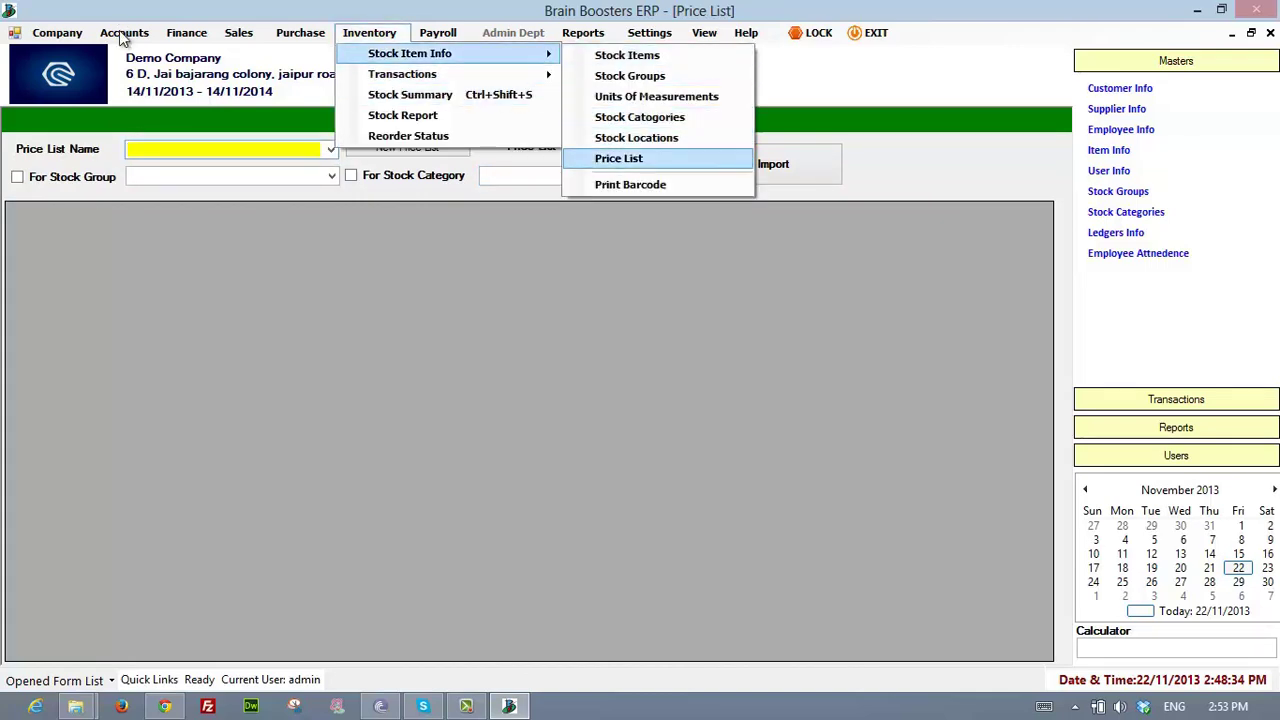
pyautogui.press('Down')
pyautogui.press('Return')
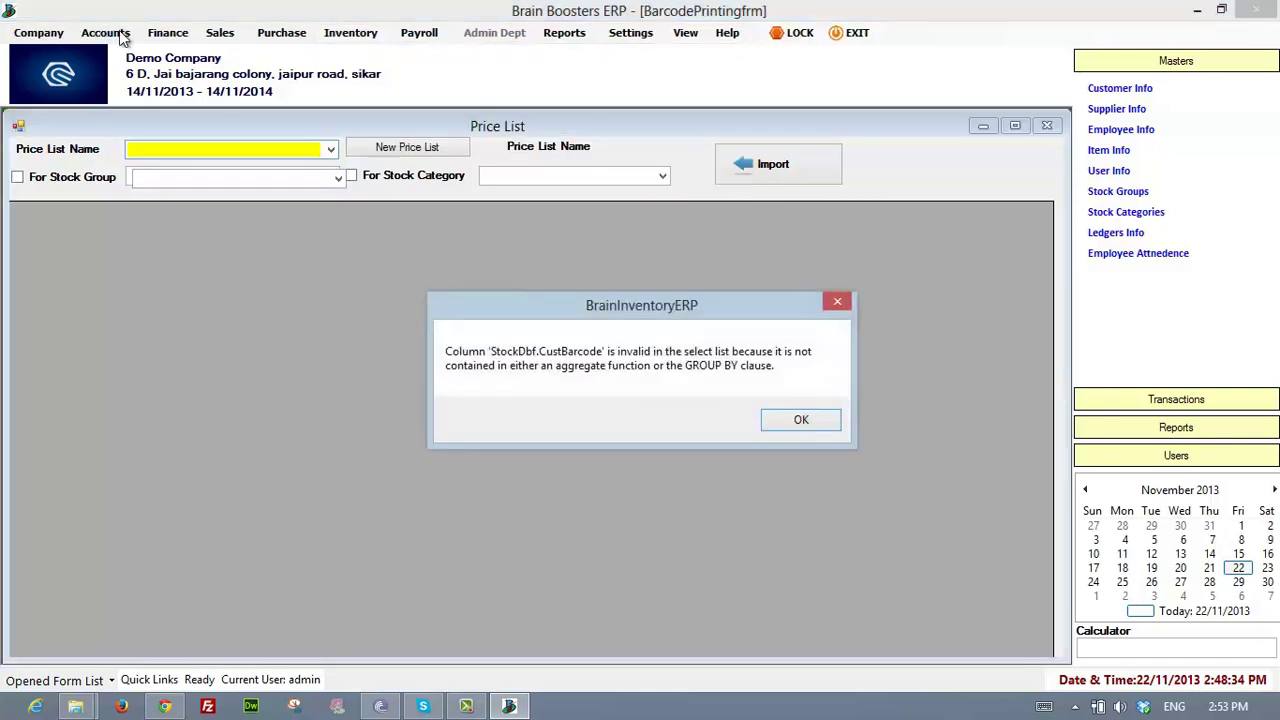
pyautogui.press('Return')
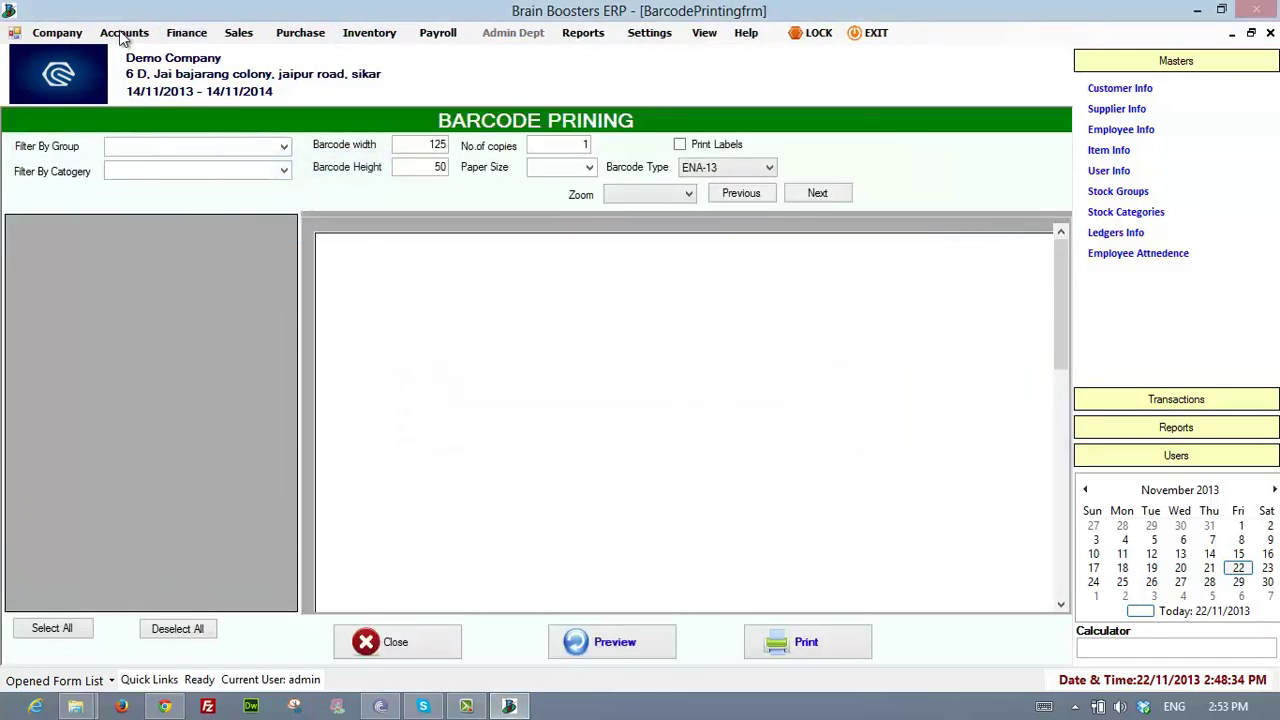
# - Open the Stock Journal Voucher (Stock Transfer / Production) with journal number 1
pyautogui.hotkey('alt', 'i')
pyautogui.press('Down')
pyautogui.press('Right')
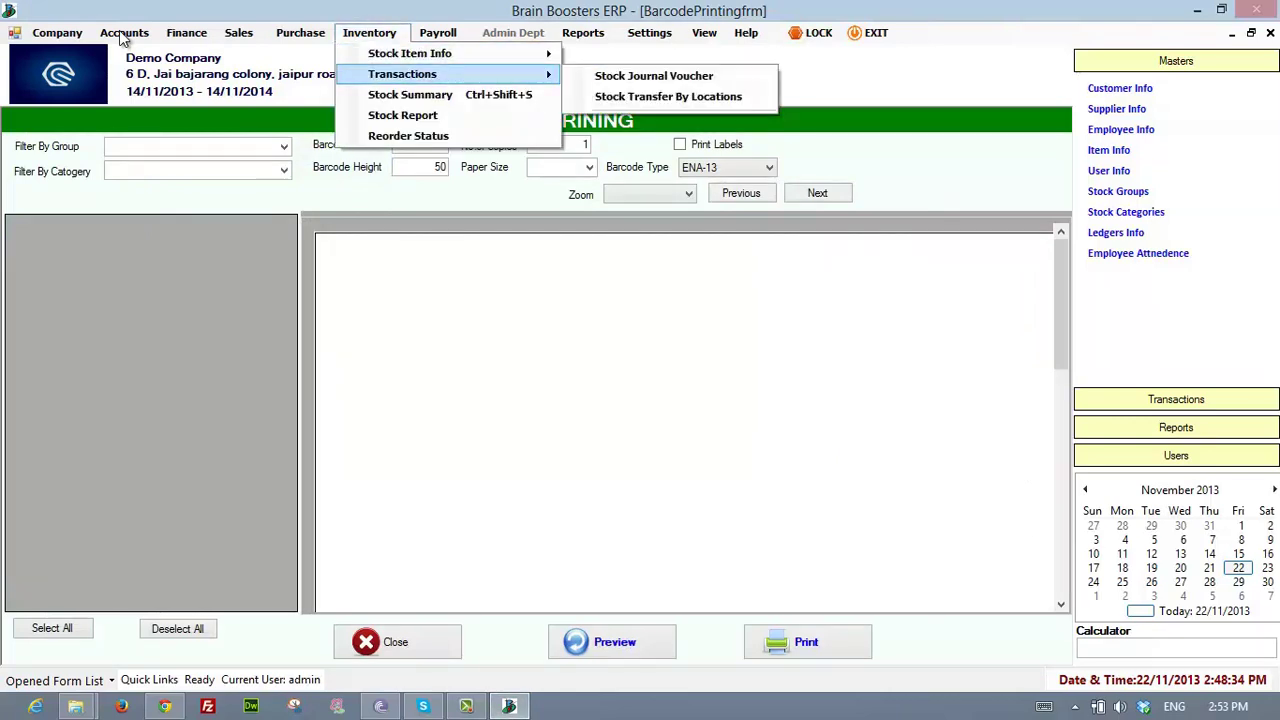
pyautogui.press('Down')
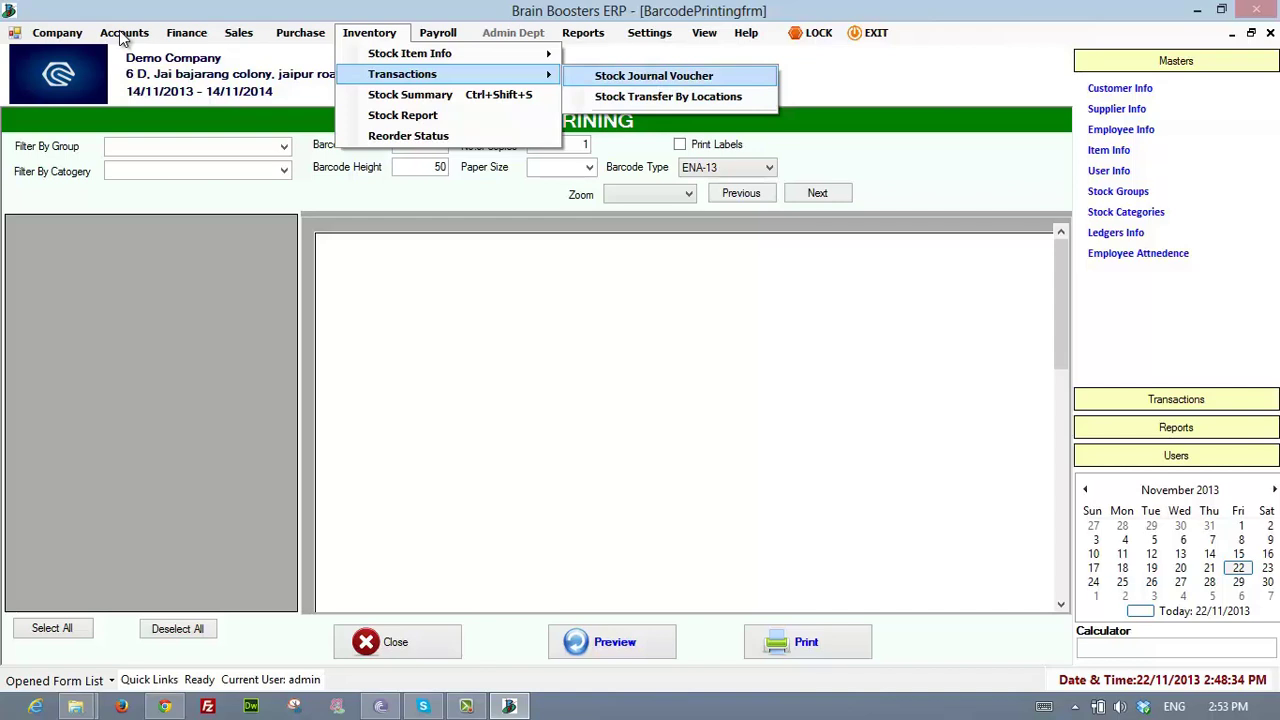
pyautogui.press('Return')
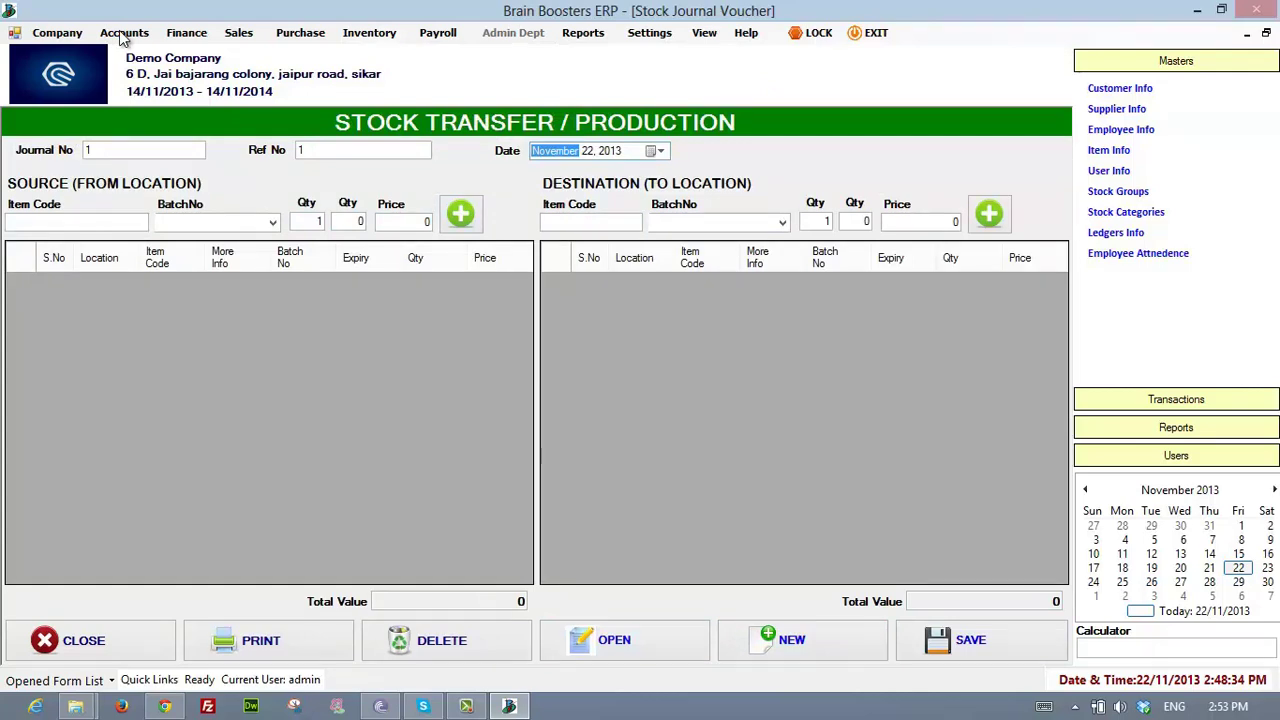
# - Open Stock Transfer By Locations, then the Stock Summary report for Oct 23–Nov 22, 2013
pyautogui.click(369, 33)
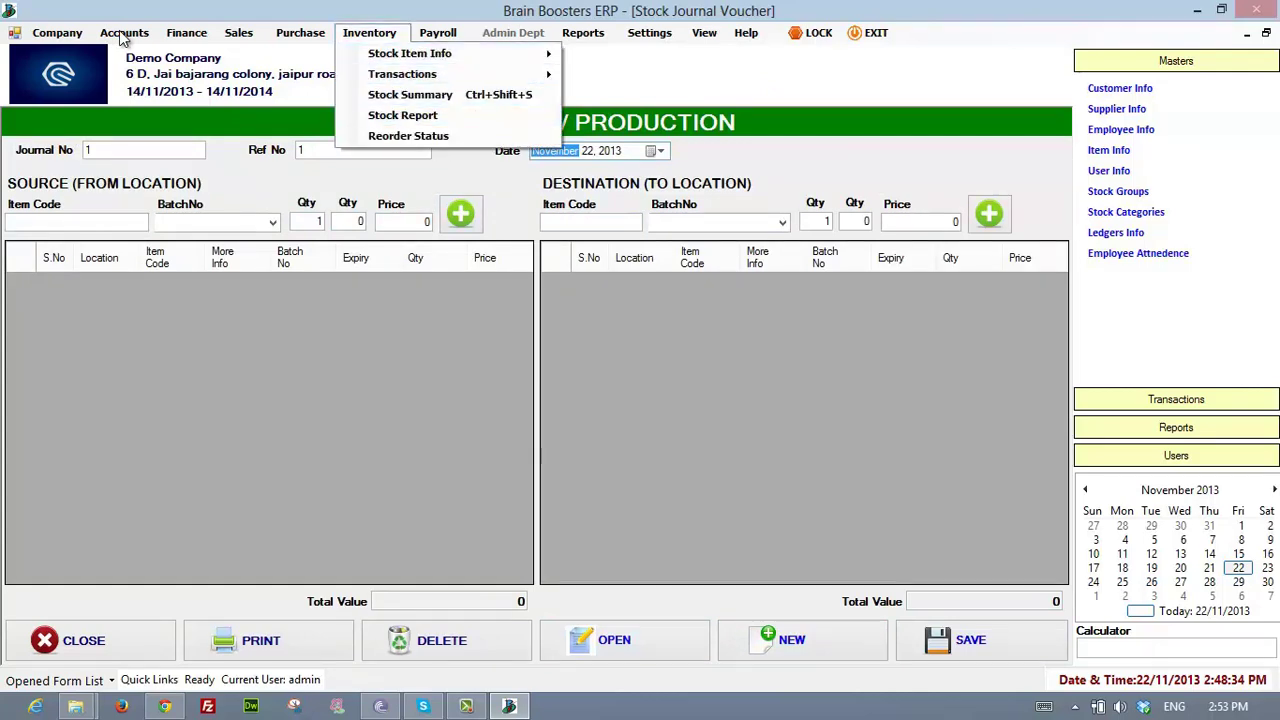
pyautogui.click(803, 640)
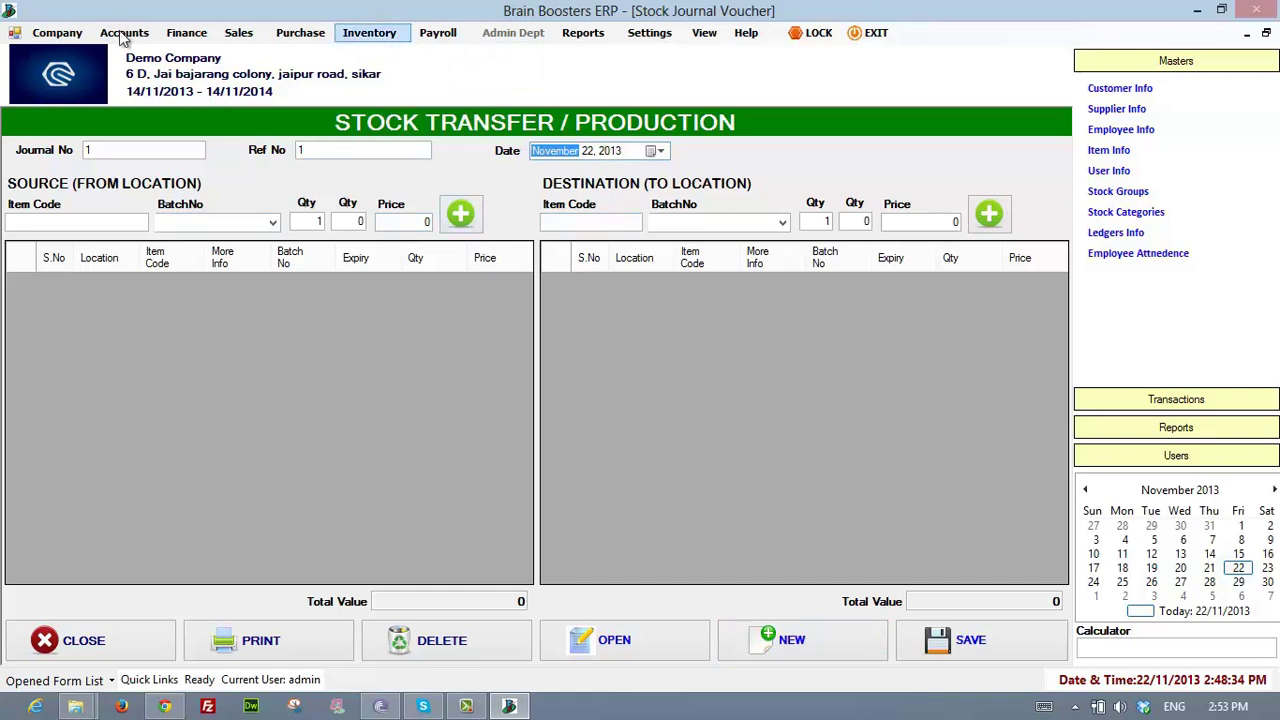
pyautogui.click(369, 33)
pyautogui.moveTo(410, 54)
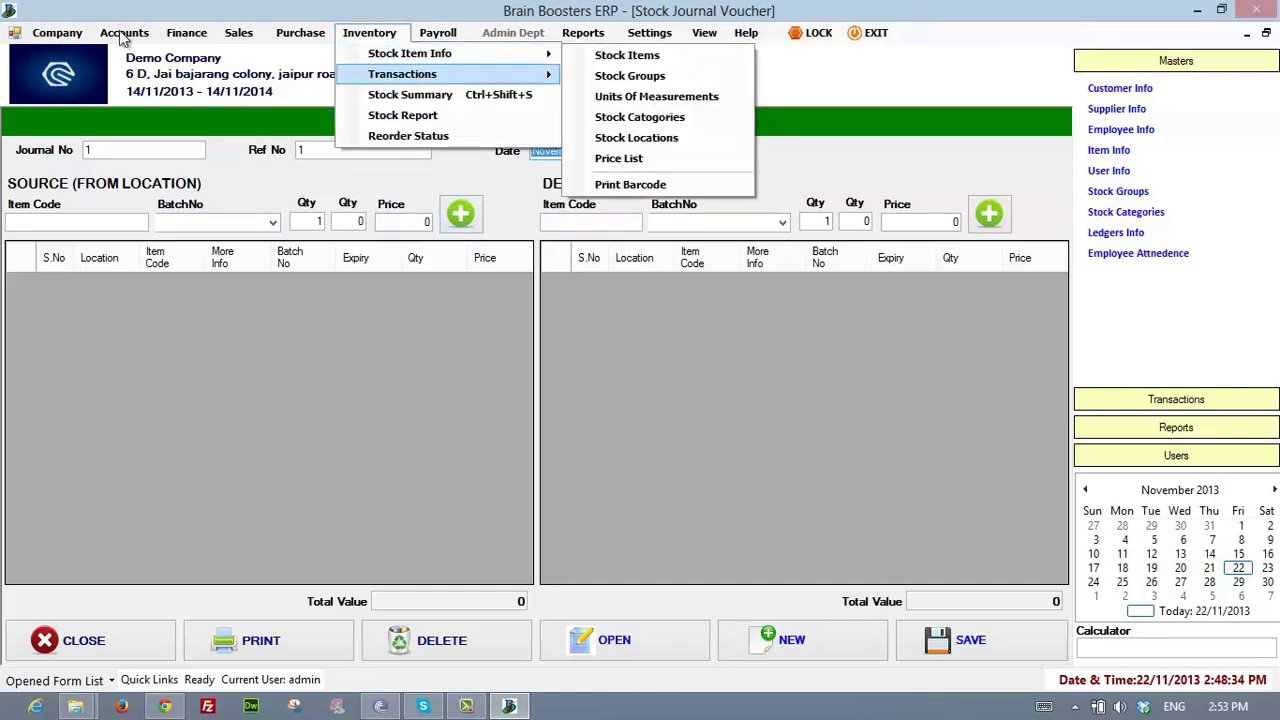
pyautogui.click(668, 96)
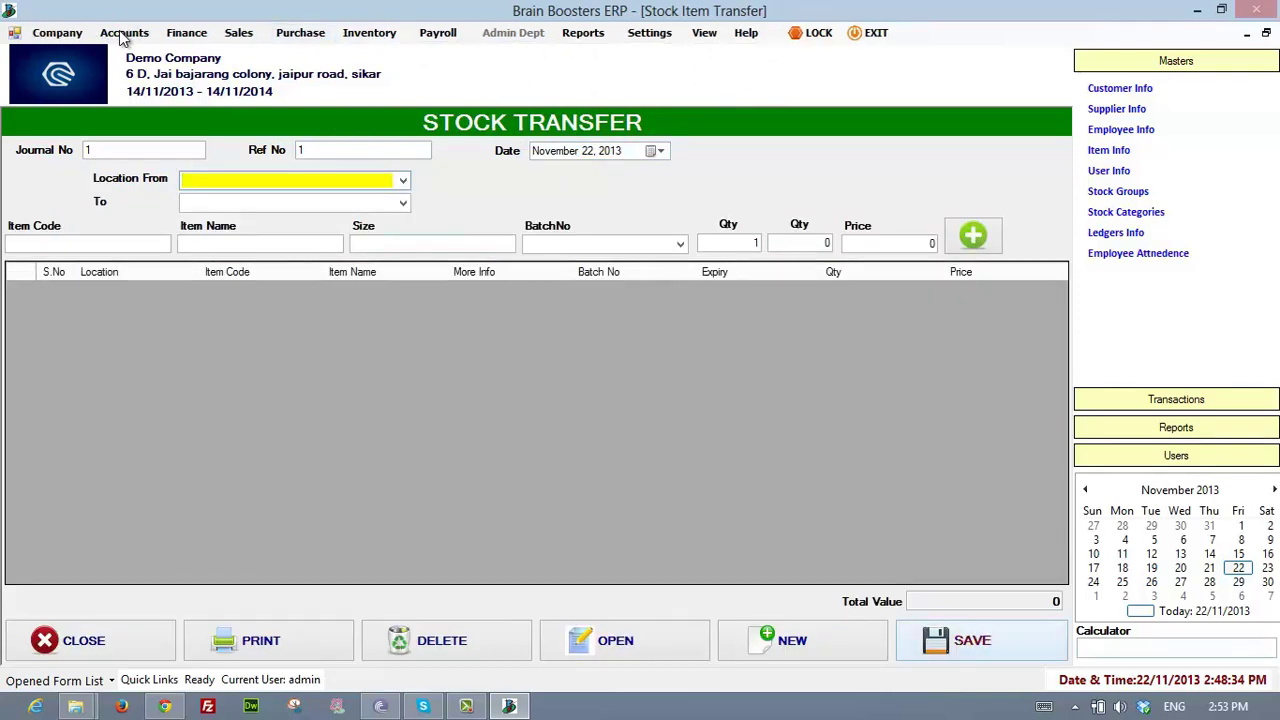
pyautogui.click(369, 33)
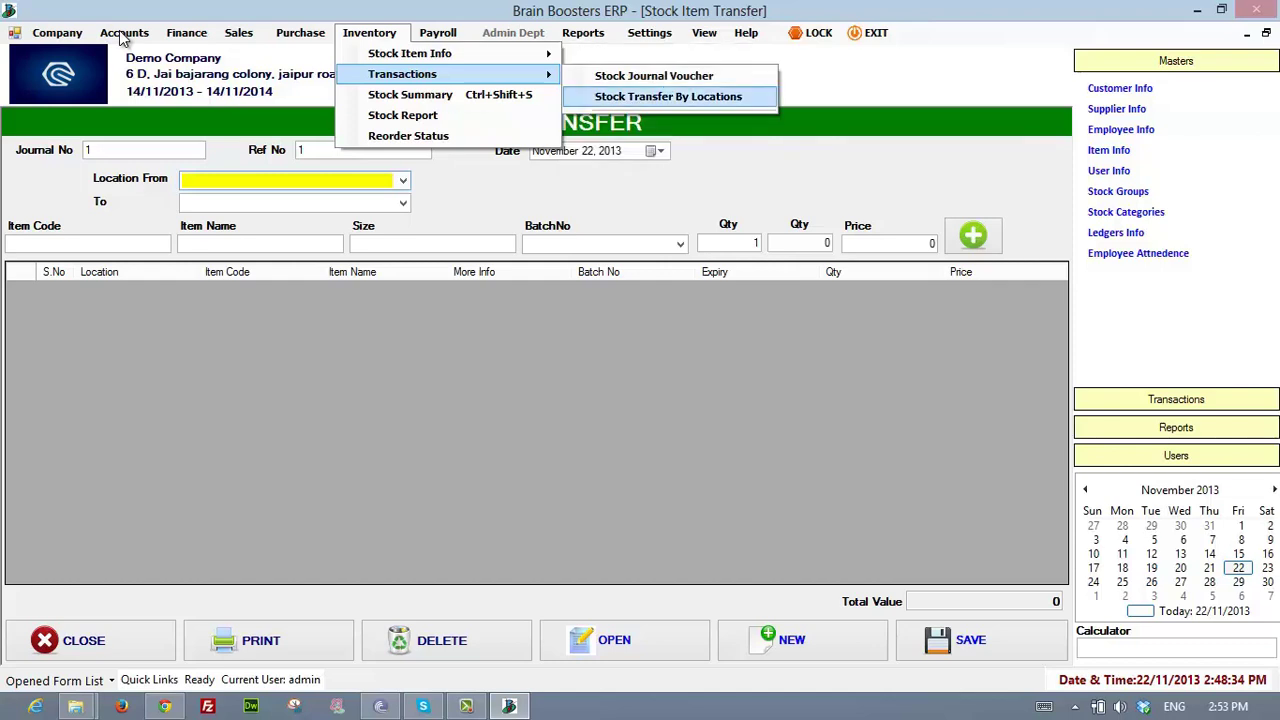
pyautogui.press('Return')
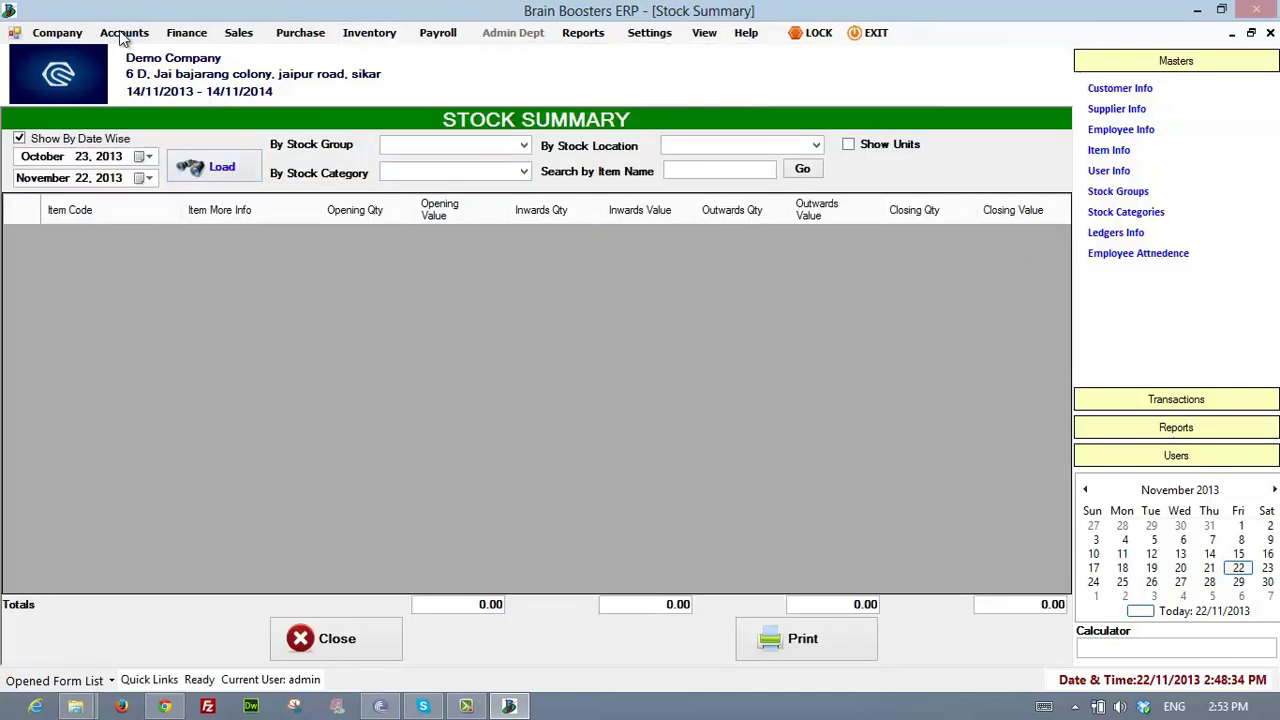
# - Turn off Show By Date Wise and open the item-wise Stock Report
pyautogui.press('space')
pyautogui.hotkey('alt', 'p')
pyautogui.press('Right')
pyautogui.press('Down')
pyautogui.press('Down')
pyautogui.press('Down')
pyautogui.press('Down')
pyautogui.press('Down')
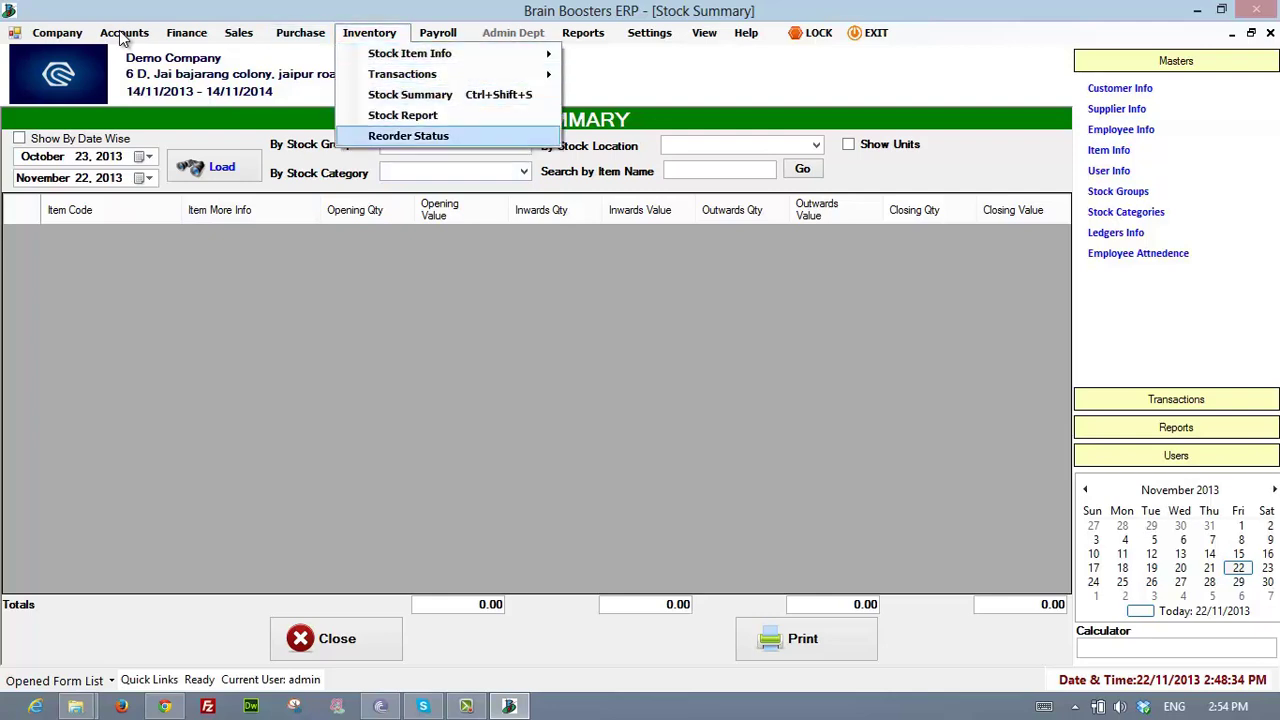
pyautogui.press('Up')
pyautogui.press('Return')
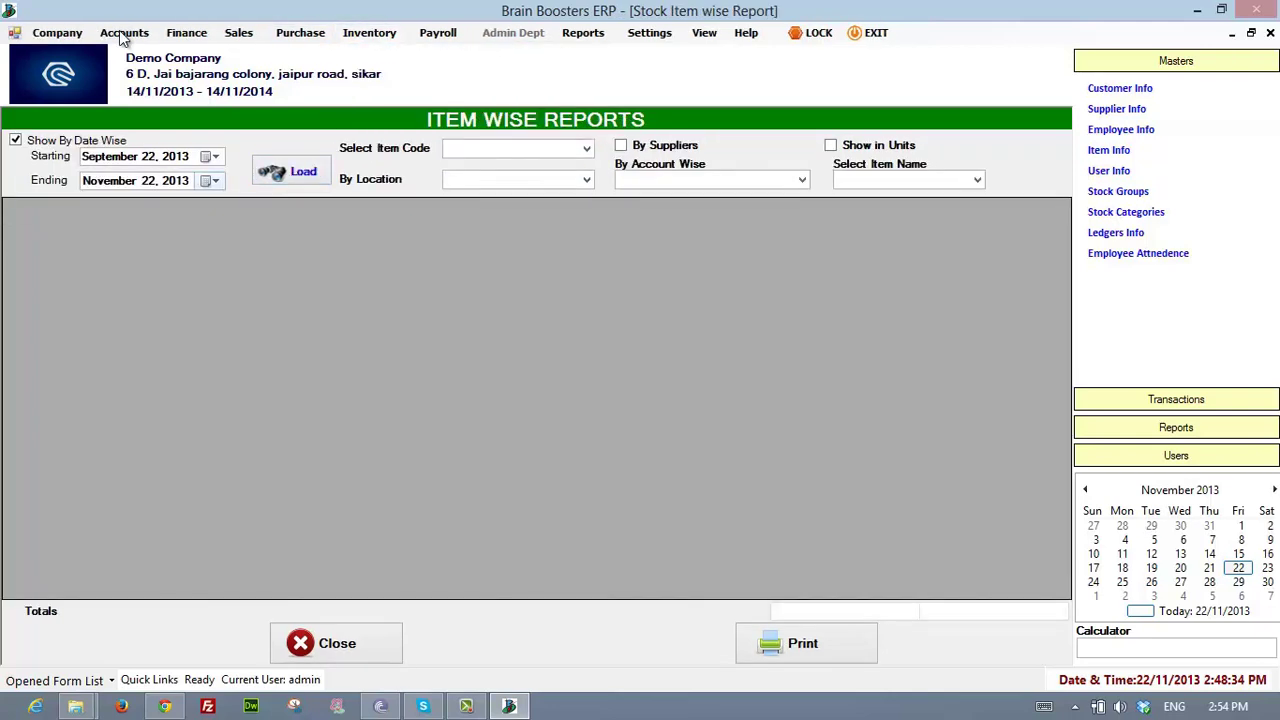
# - Open the Reorder Status report, showing an empty Reorder Summary
pyautogui.hotkey('alt', 'i')
pyautogui.press('Up')
pyautogui.press('Up')
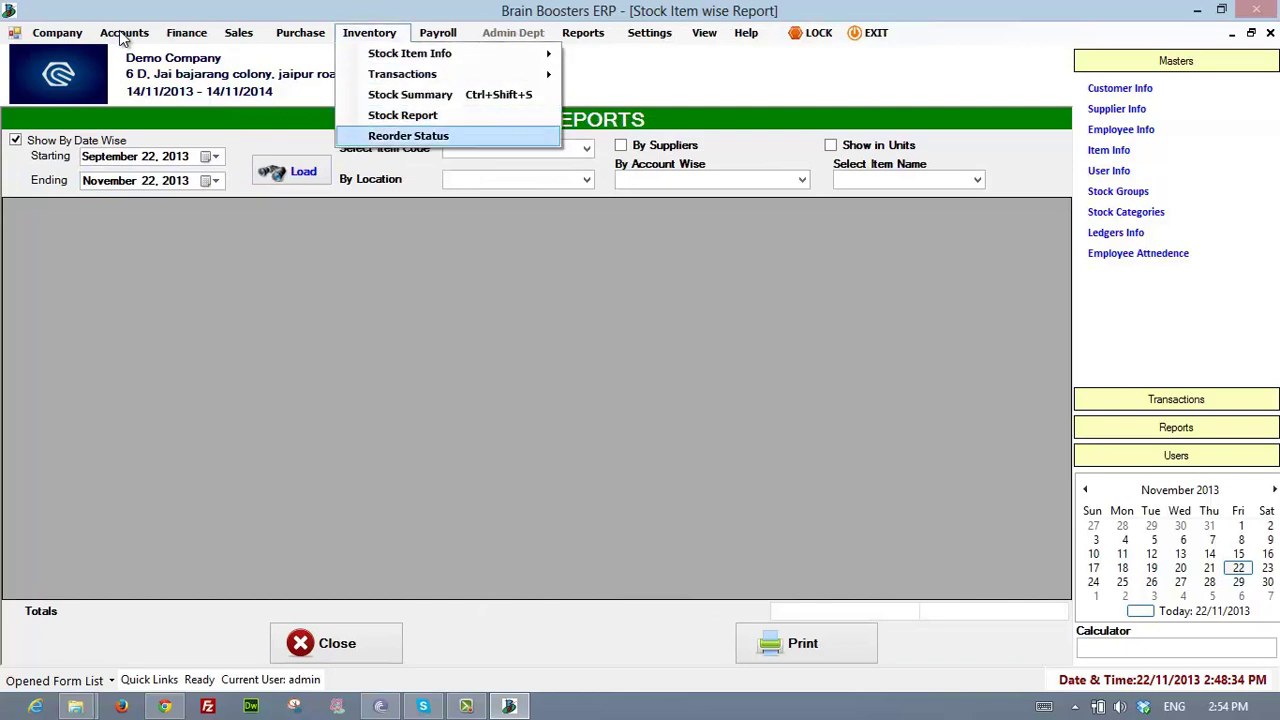
pyautogui.press('Down')
pyautogui.press('Return')
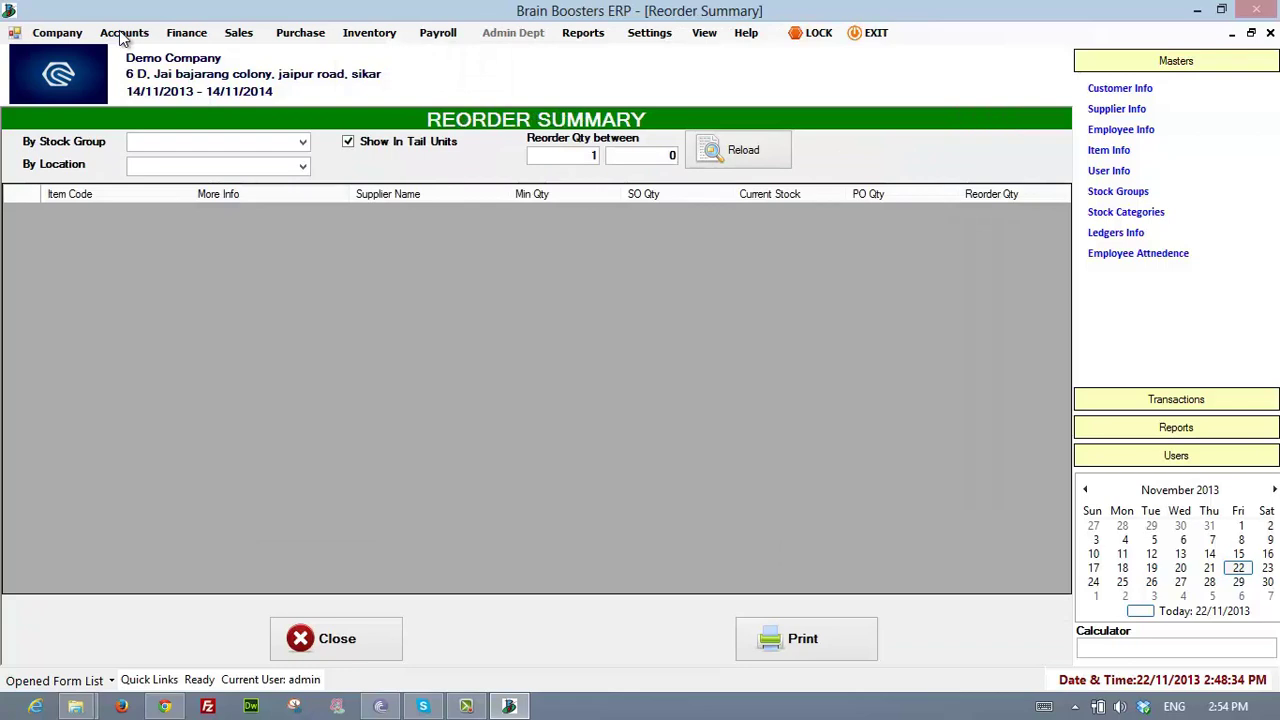
# - Navigate to Accounts > Account Info and open the ledger accounts list
pyautogui.hotkey('alt', 'i')
pyautogui.press('Down')
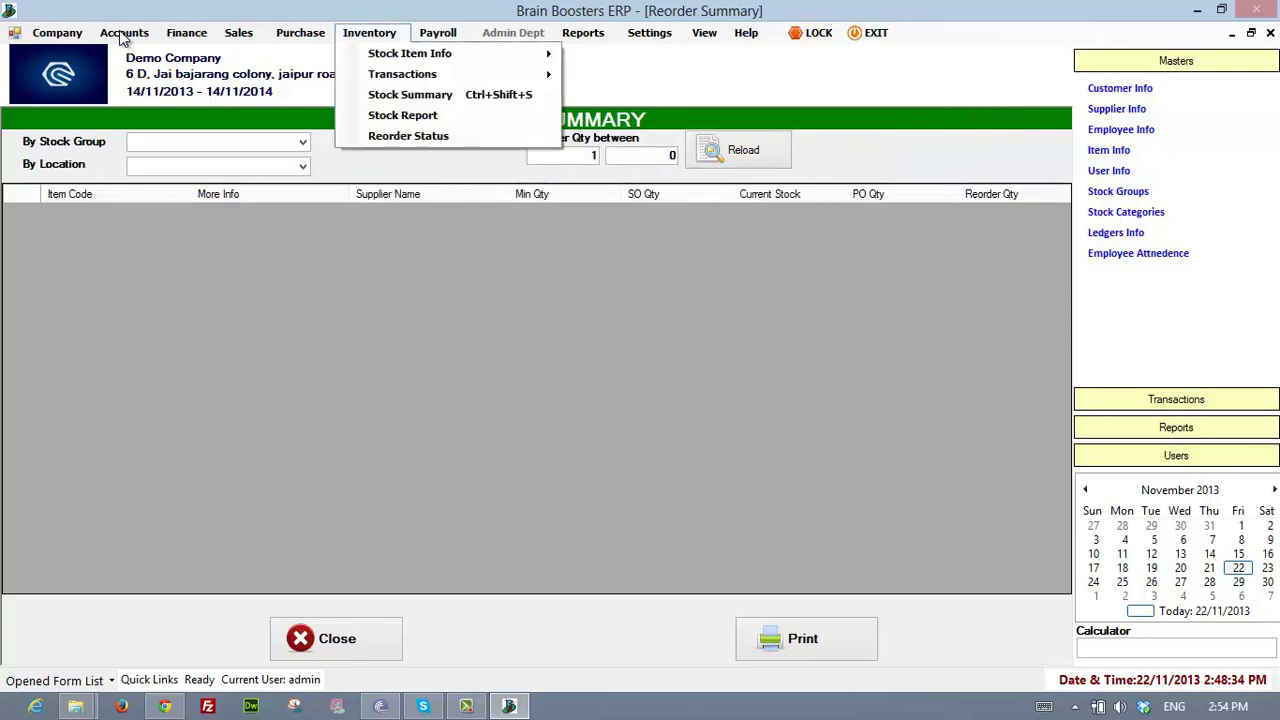
pyautogui.press('Left')
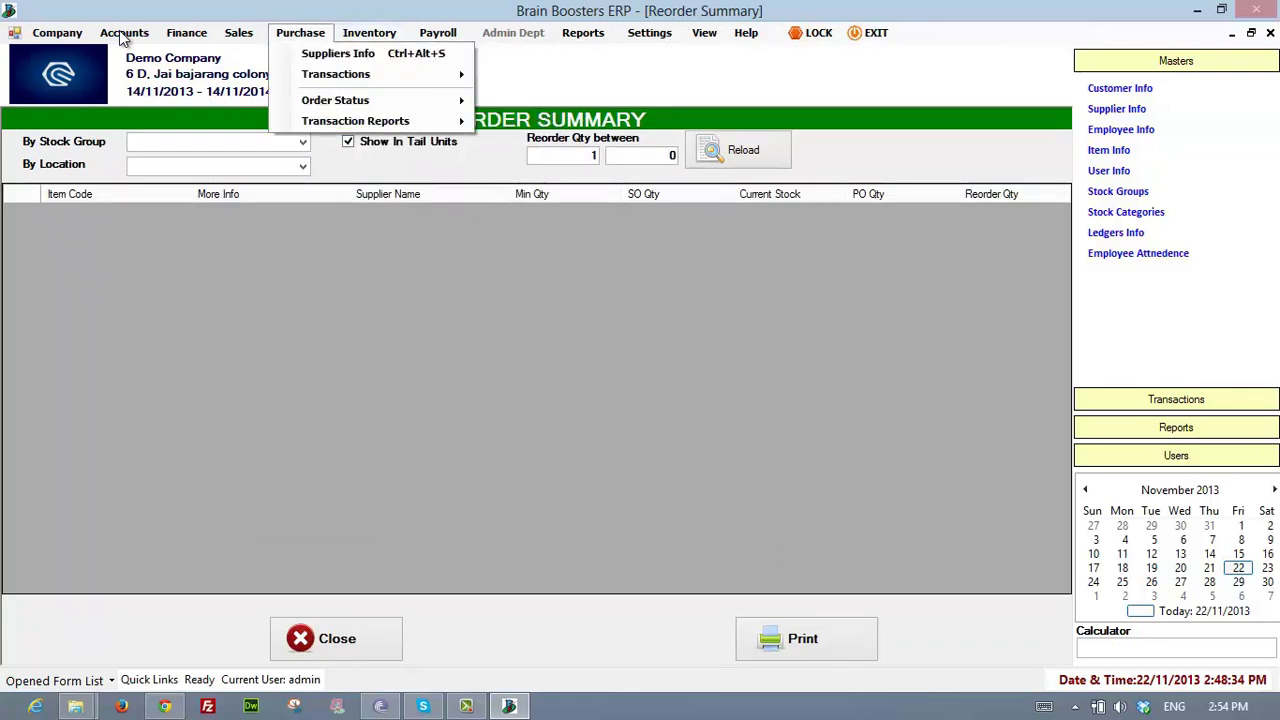
pyautogui.press('Left')
pyautogui.press('Left')
pyautogui.press('Left')
pyautogui.press('Right')
pyautogui.press('Left')
pyautogui.press('Down')
pyautogui.press('Right')
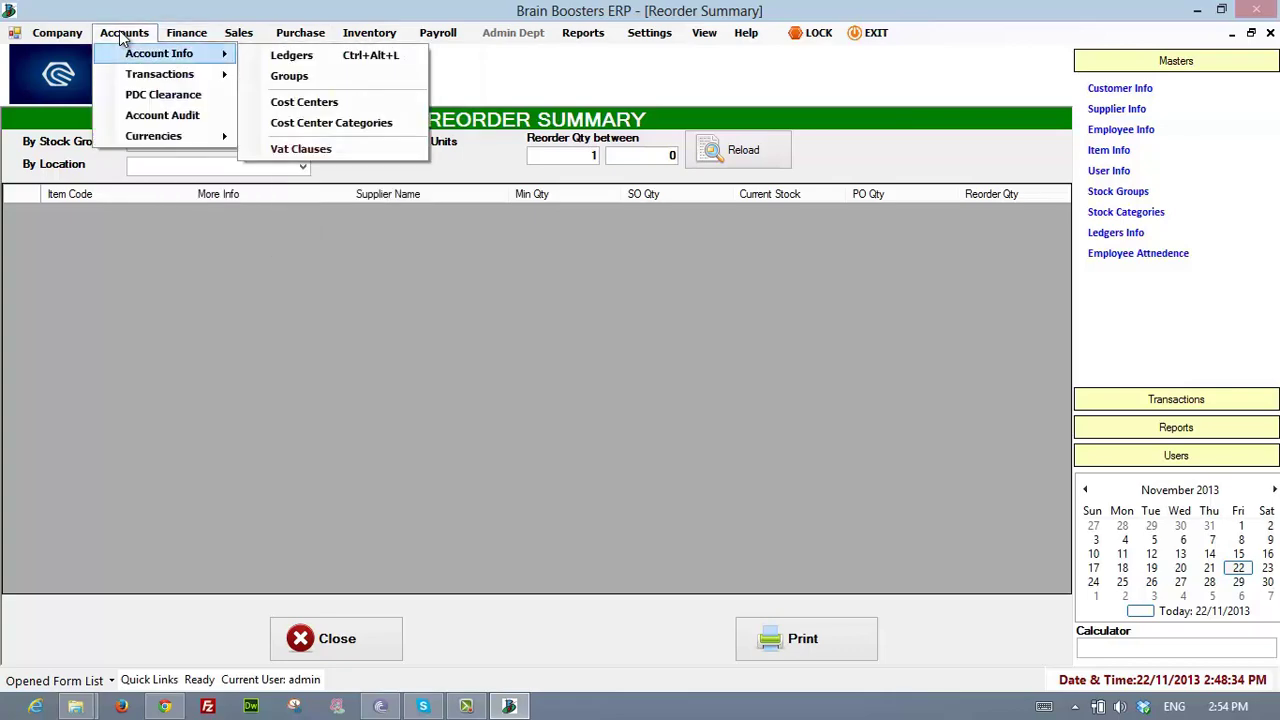
pyautogui.press('Down')
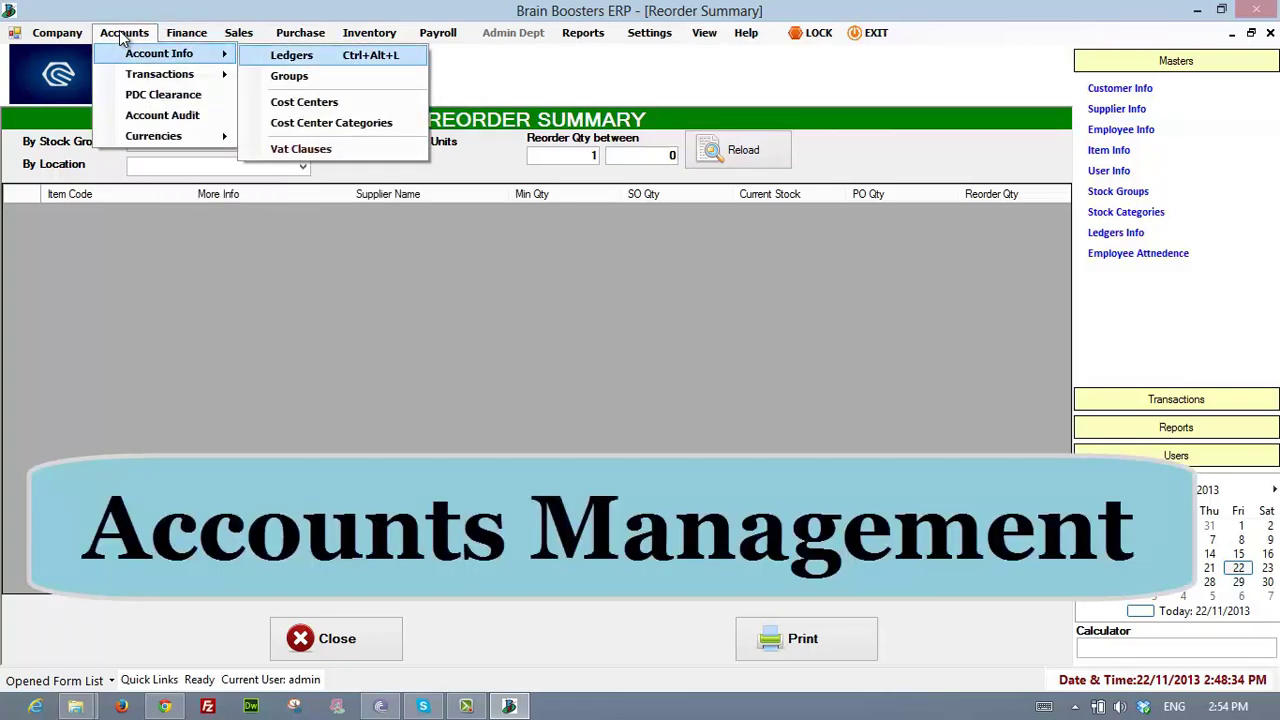
pyautogui.press('Return')
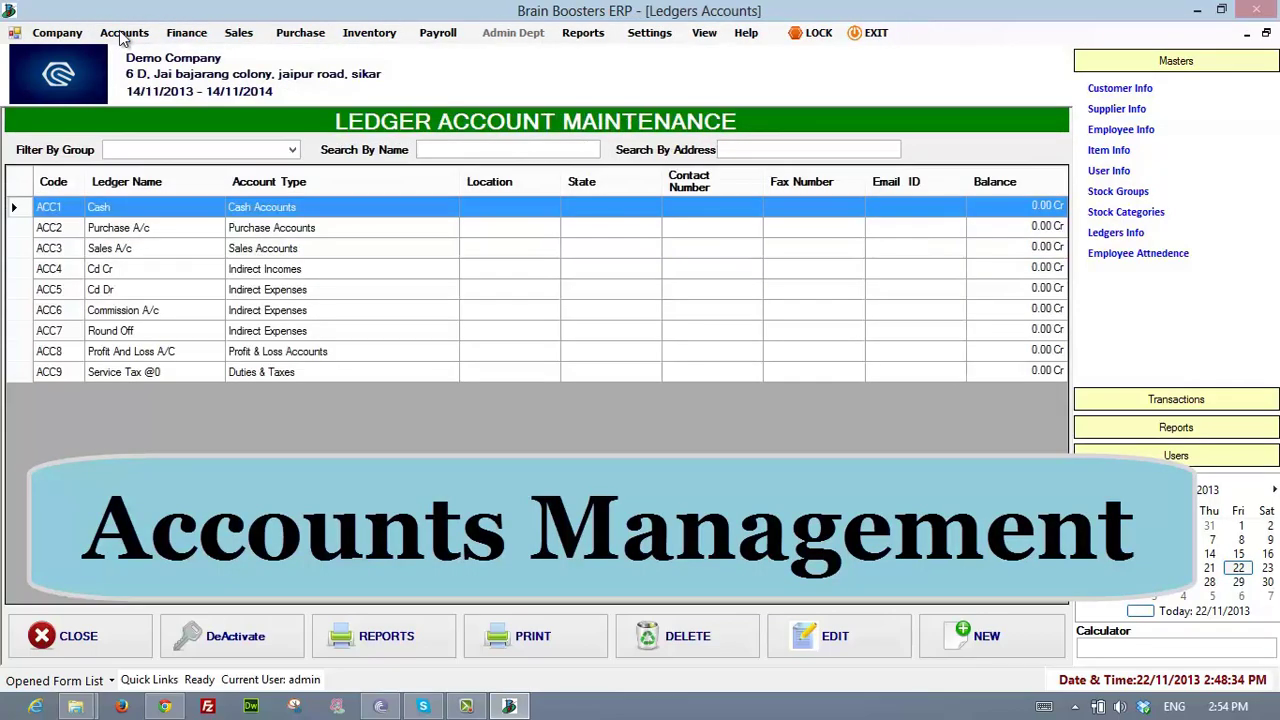
# - Browse the ledgers, then open a new ACC10 ledger form and close it unsaved
pyautogui.press('Down')
pyautogui.press('Down')
pyautogui.press('Down')
pyautogui.press('Down')
pyautogui.press('Down')
pyautogui.press('Down')
pyautogui.press('Down')
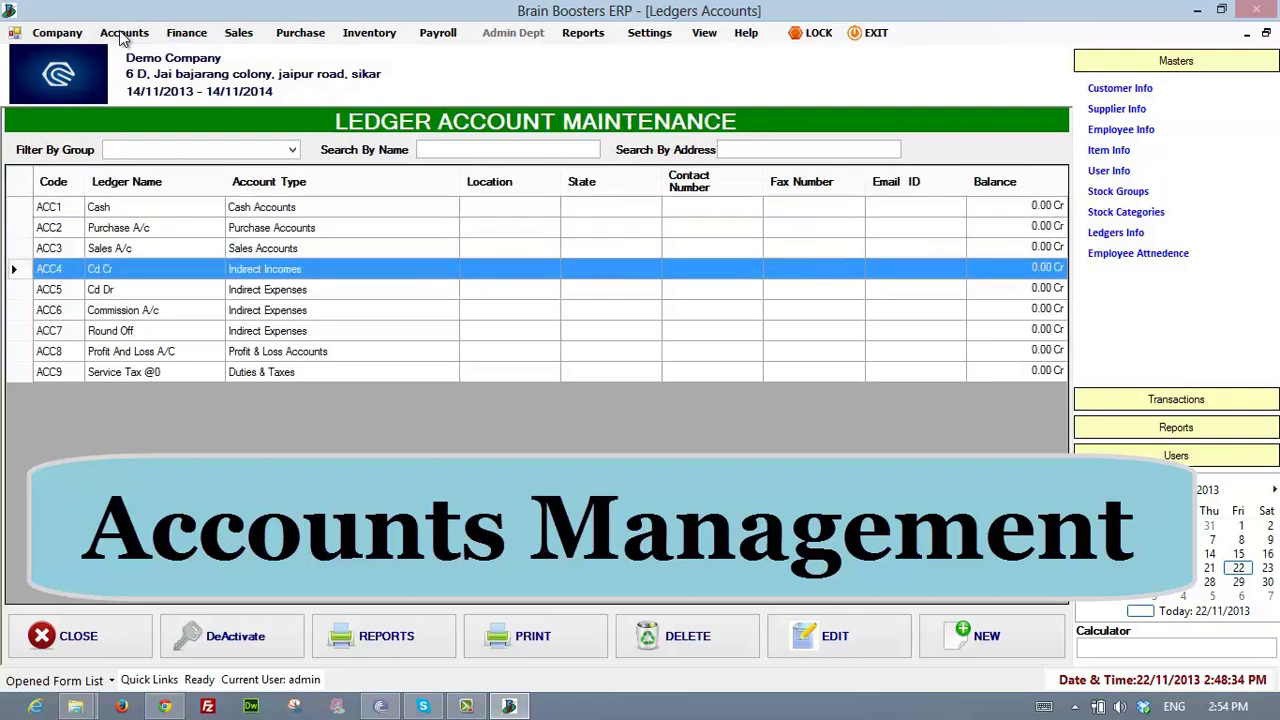
pyautogui.press('Up')
pyautogui.press('Up')
pyautogui.press('Up')
pyautogui.press('Up')
pyautogui.press('Up')
pyautogui.press('Up')
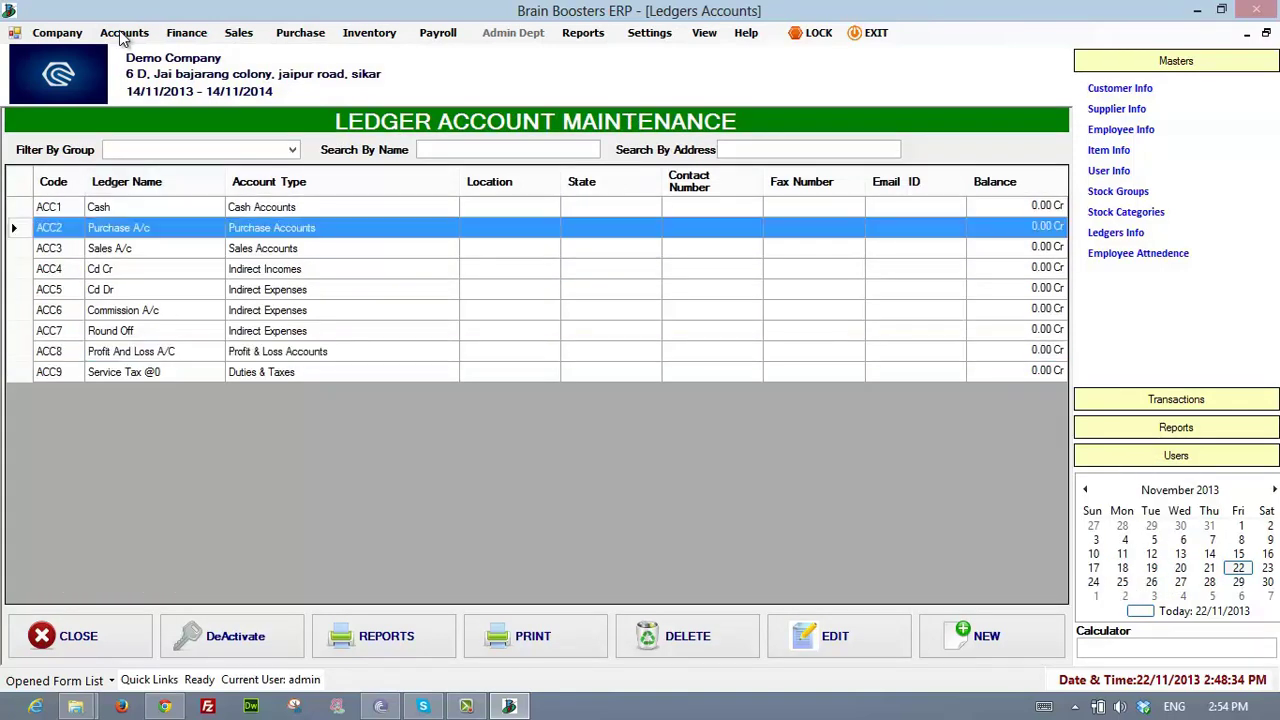
pyautogui.press('Down')
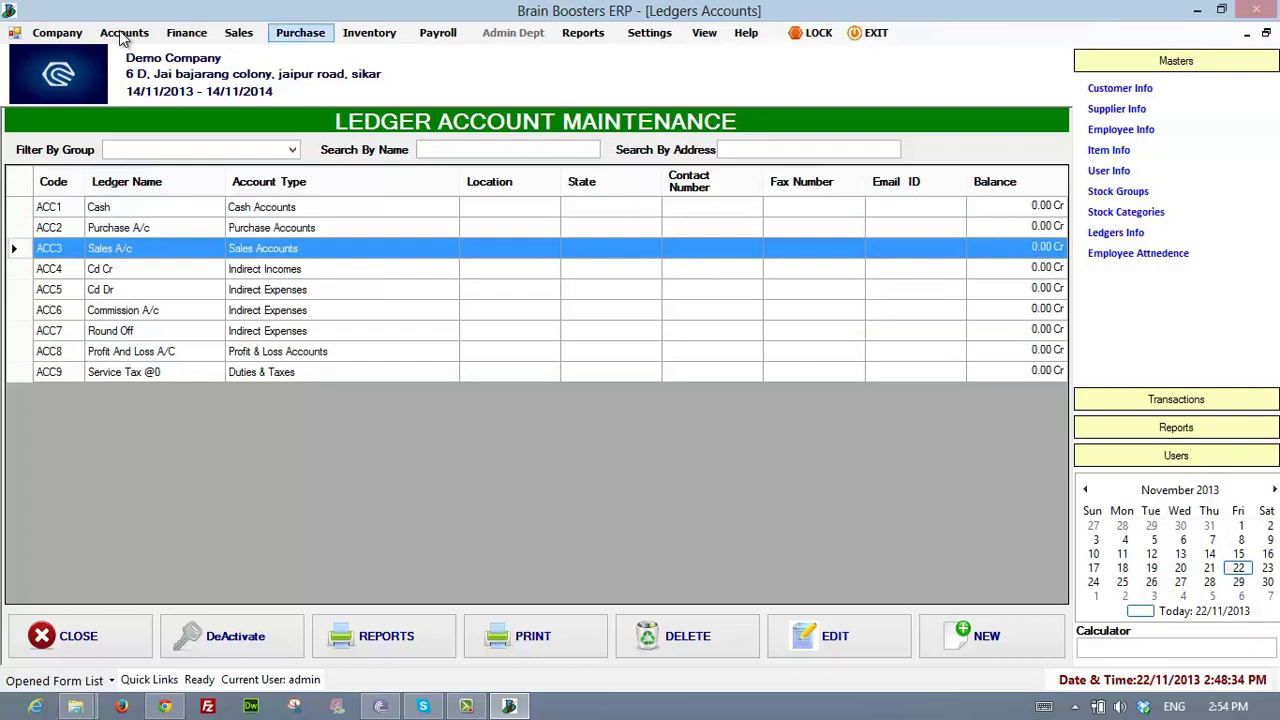
pyautogui.hotkey('alt', 'n')
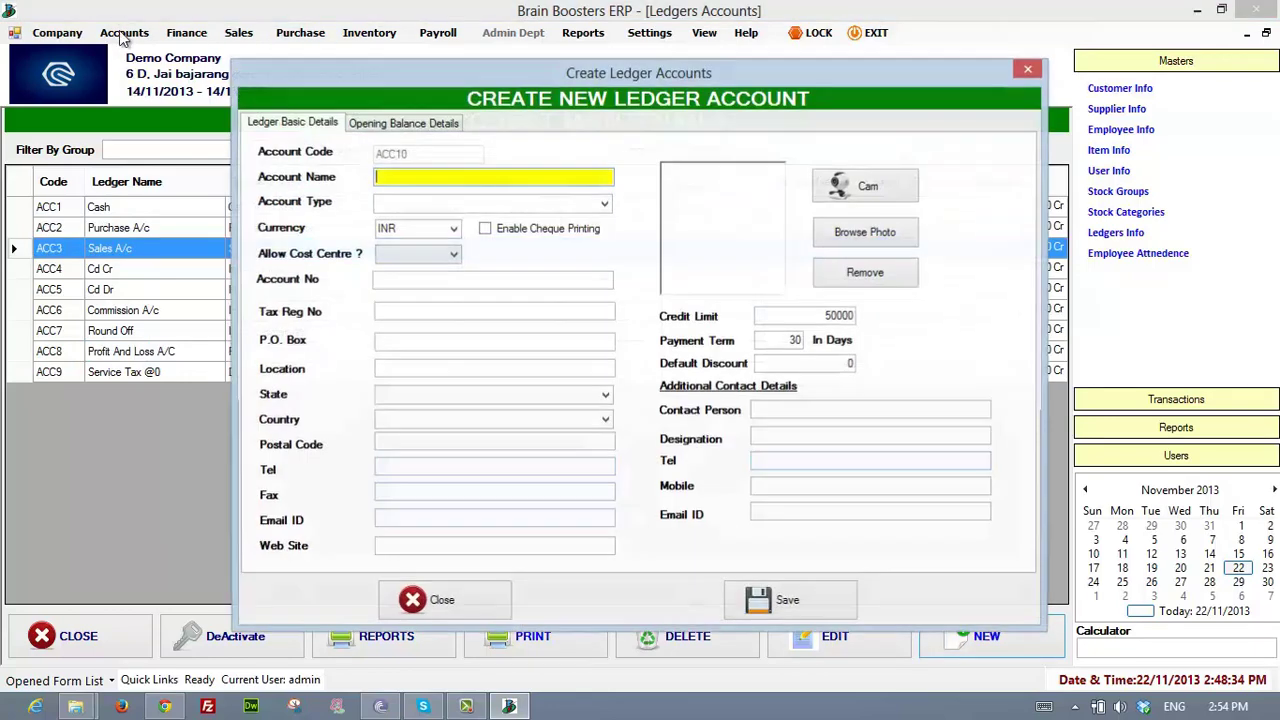
pyautogui.press('Escape')
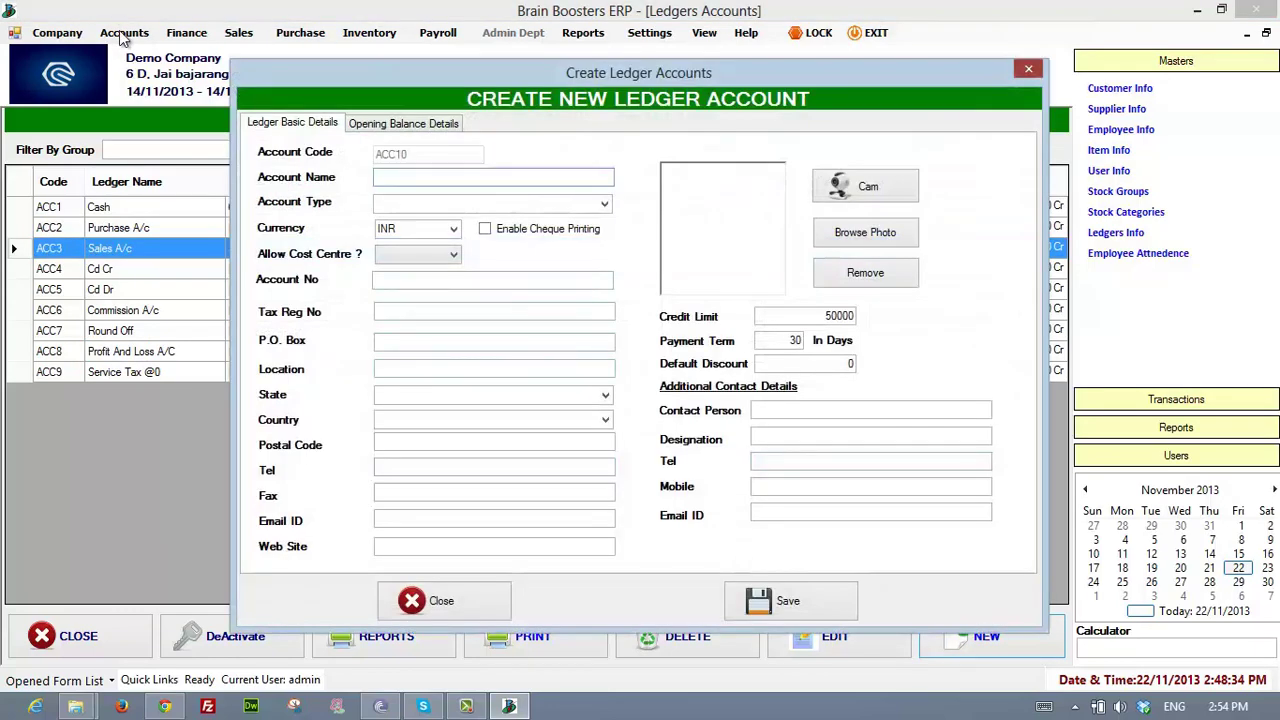
# - Browse the Accounts transaction types down to Journal, then close the menu
pyautogui.press('Left')
pyautogui.press('Down')
pyautogui.press('Down')
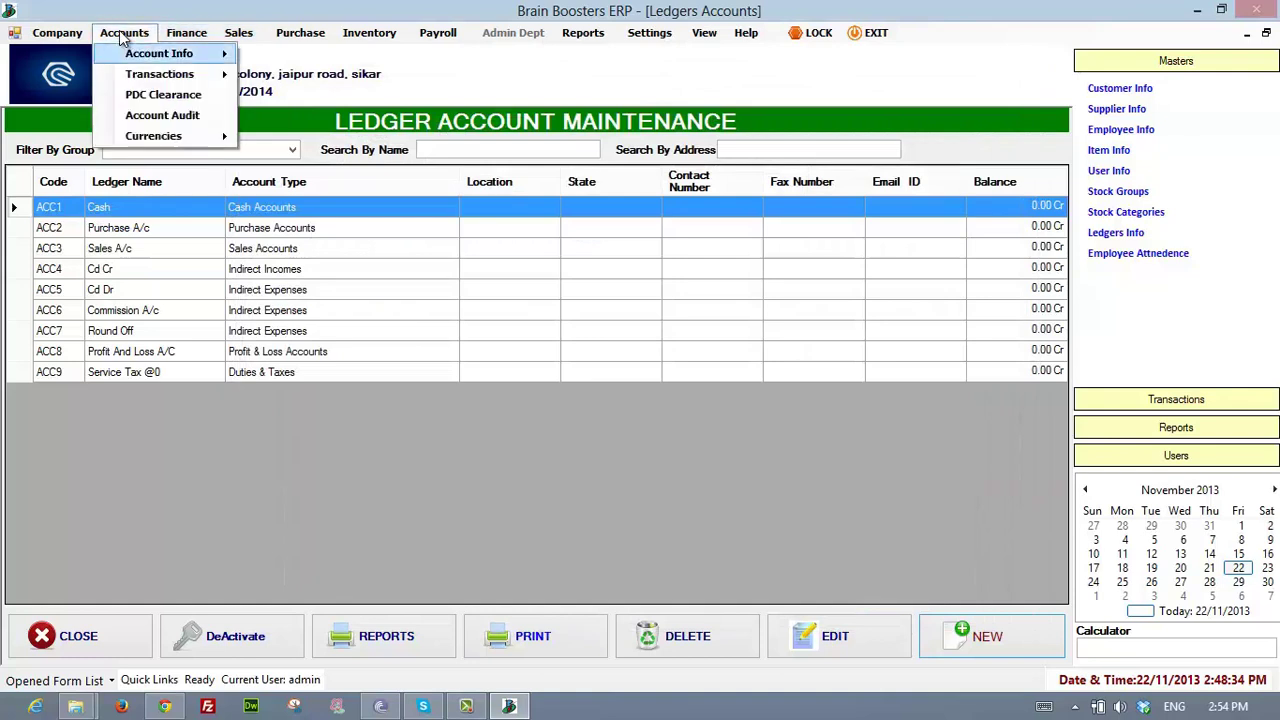
pyautogui.press('Right')
pyautogui.press('Down')
pyautogui.press('Down')
pyautogui.press('Down')
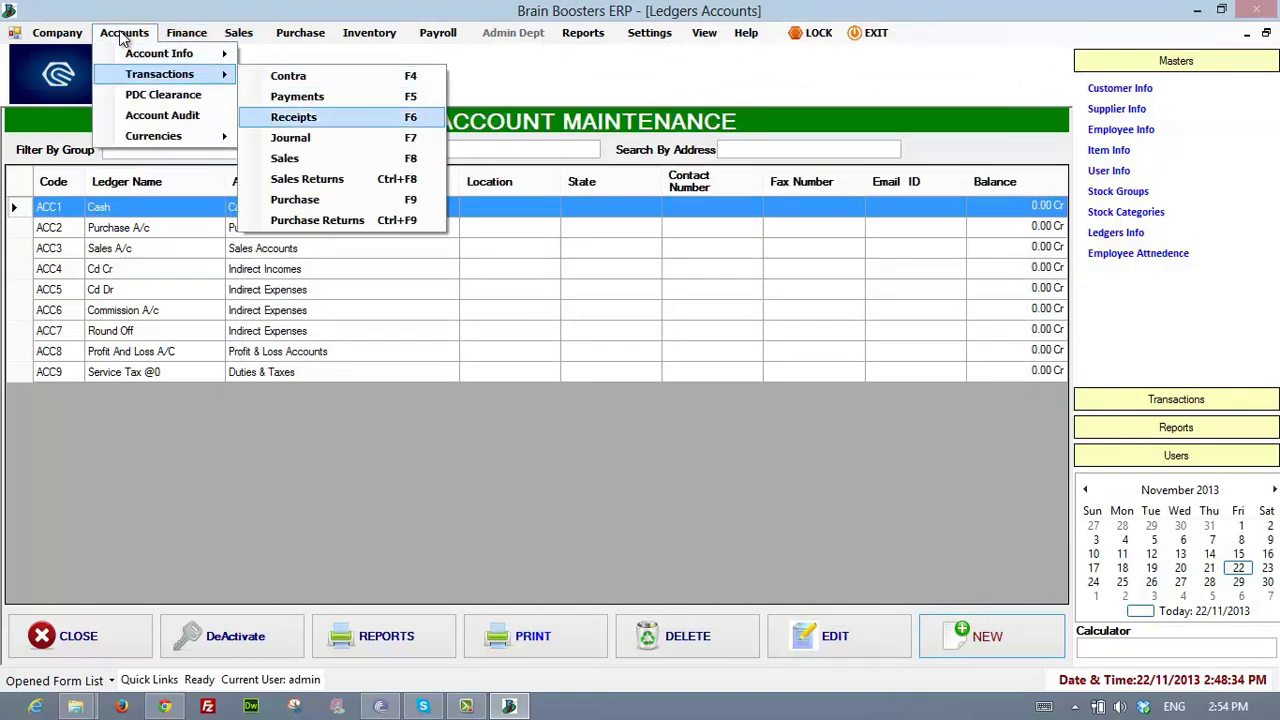
pyautogui.press('Up')
pyautogui.press('Up')
pyautogui.press('Up')
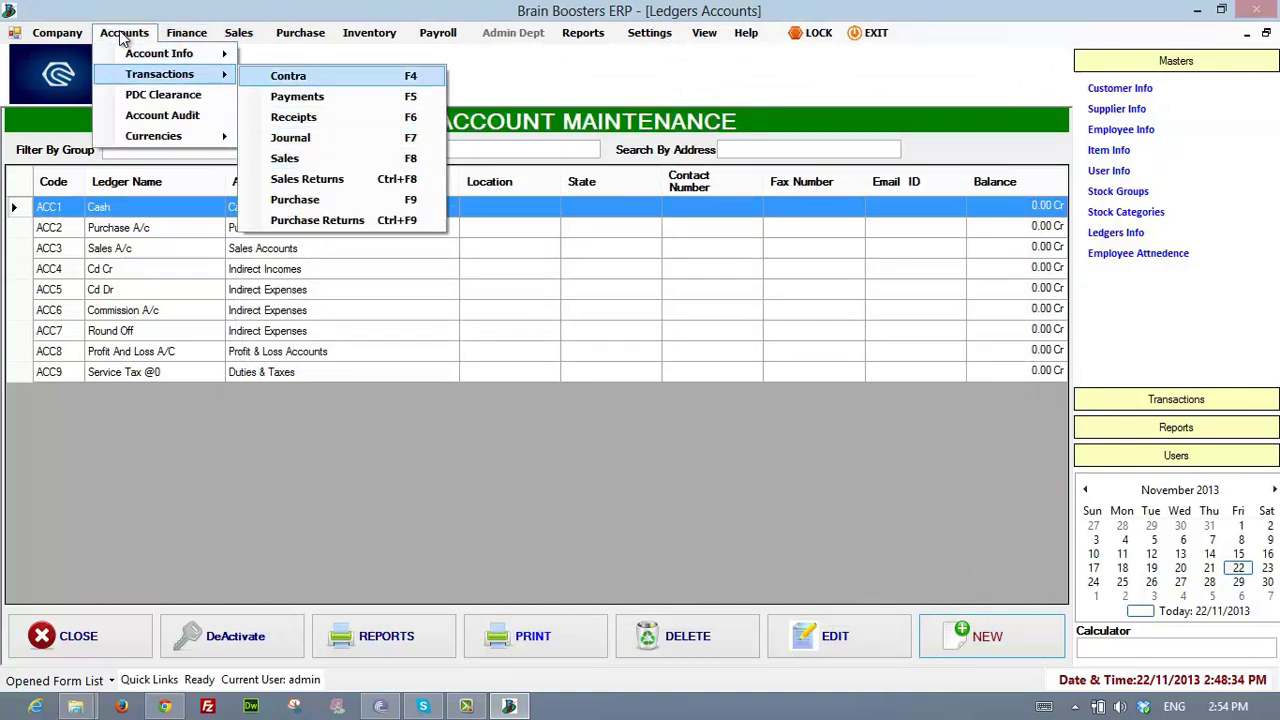
pyautogui.press('Down')
pyautogui.press('Down')
pyautogui.press('Down')
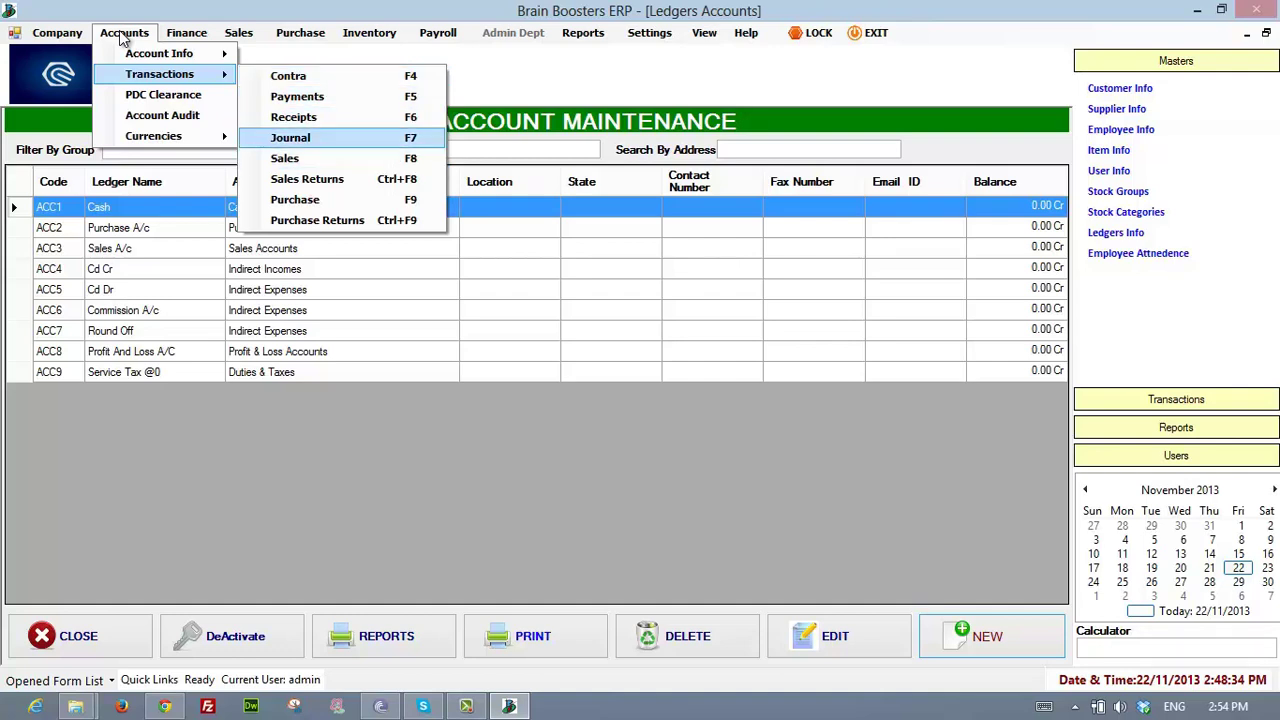
pyautogui.press('Return')
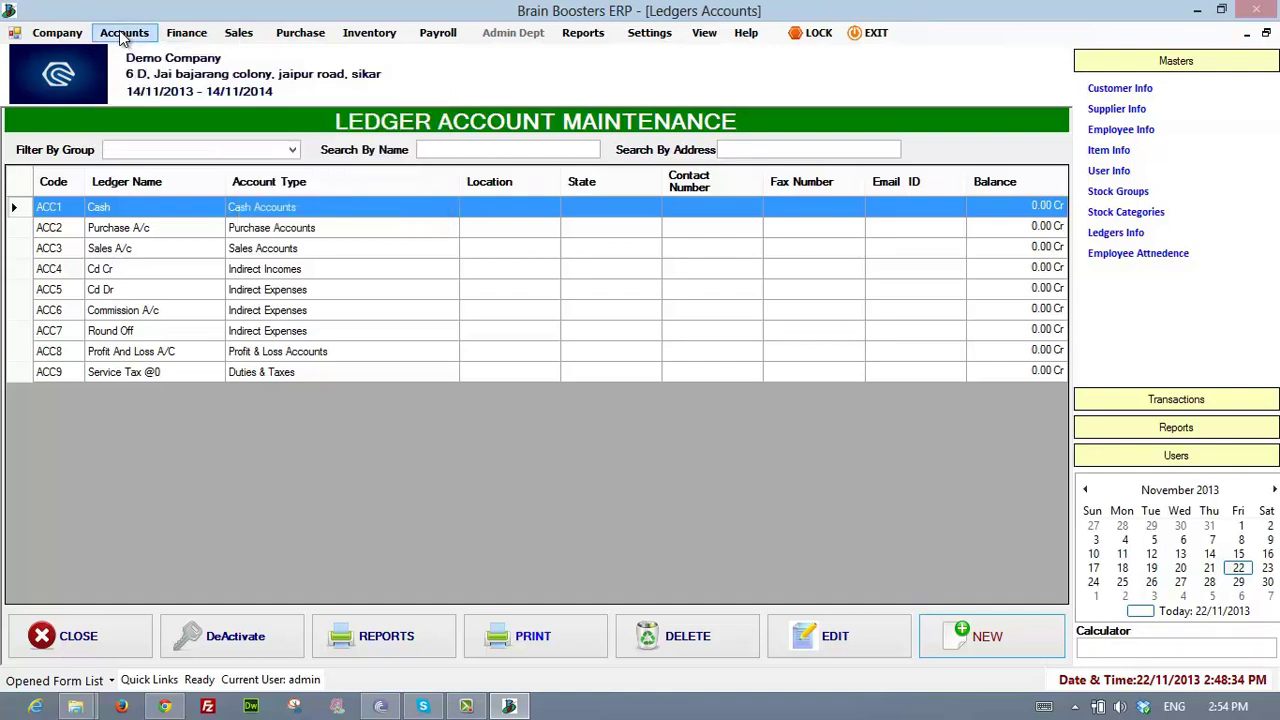
# - Reopen the Accounts menu and move to PDC Clearance
pyautogui.click(122, 33)
pyautogui.press('Down')
pyautogui.press('Down')
pyautogui.press('Down')
pyautogui.press('Down')
pyautogui.press('Up')
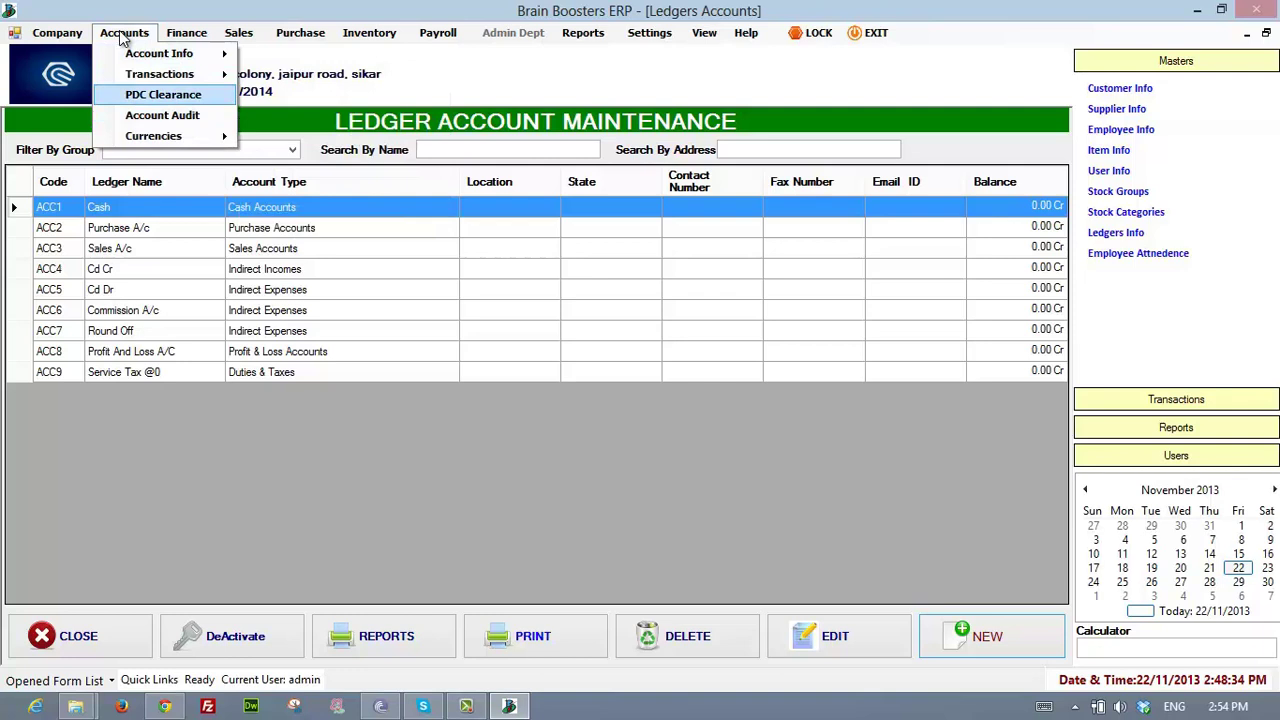
# - Open PDC Clearance and view its bank account filter without changing it
pyautogui.press('Return')
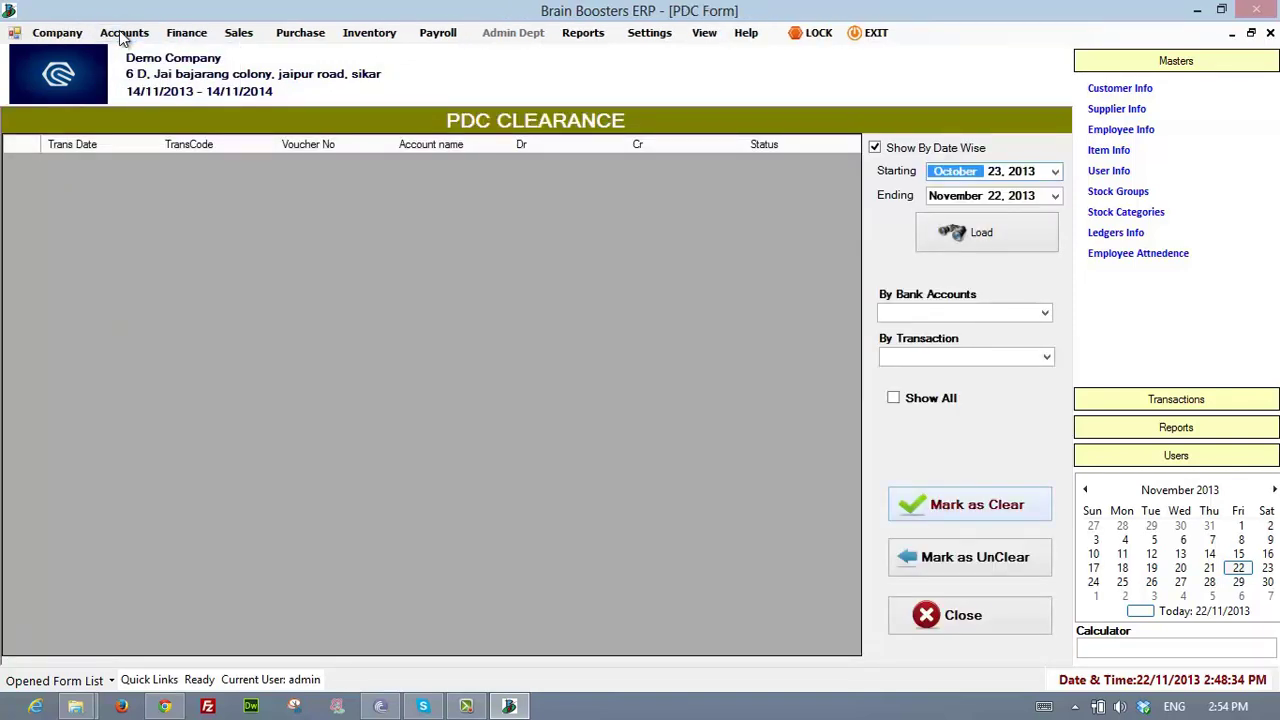
pyautogui.click(1045, 313)
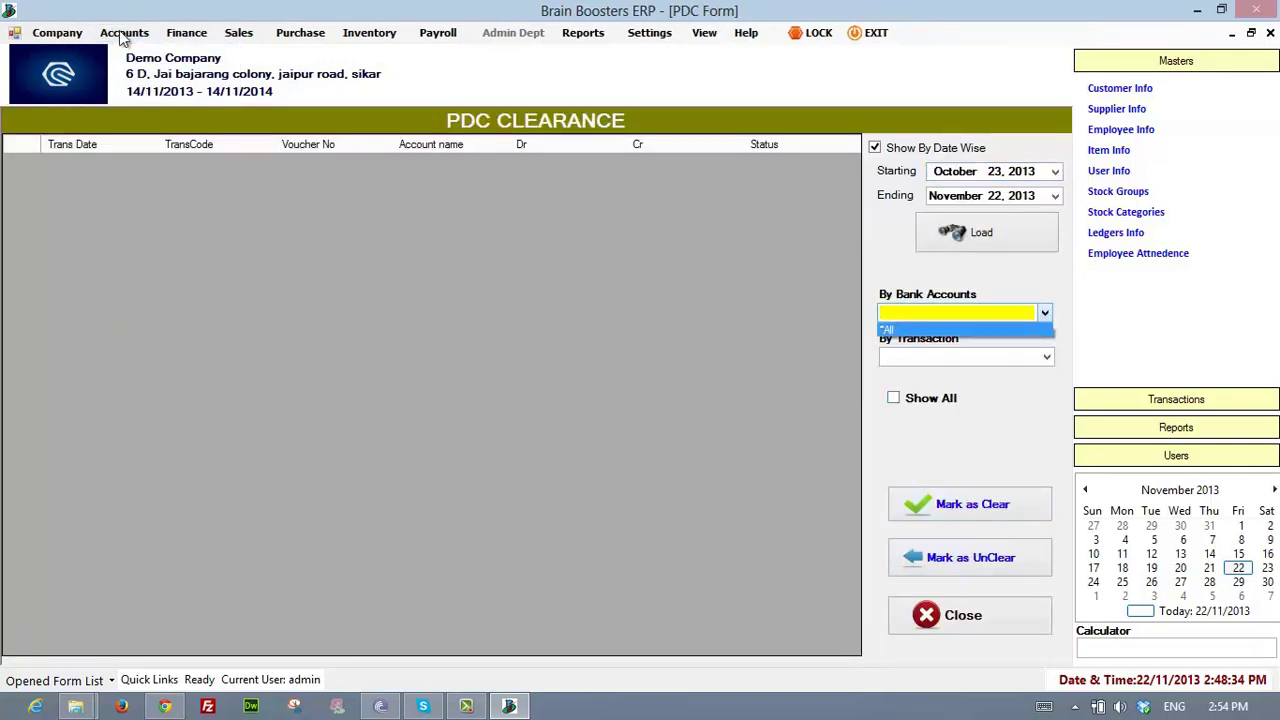
pyautogui.click(1045, 313)
# - Open the Currencies & Exchange Rate list under Accounts
pyautogui.click(122, 35)
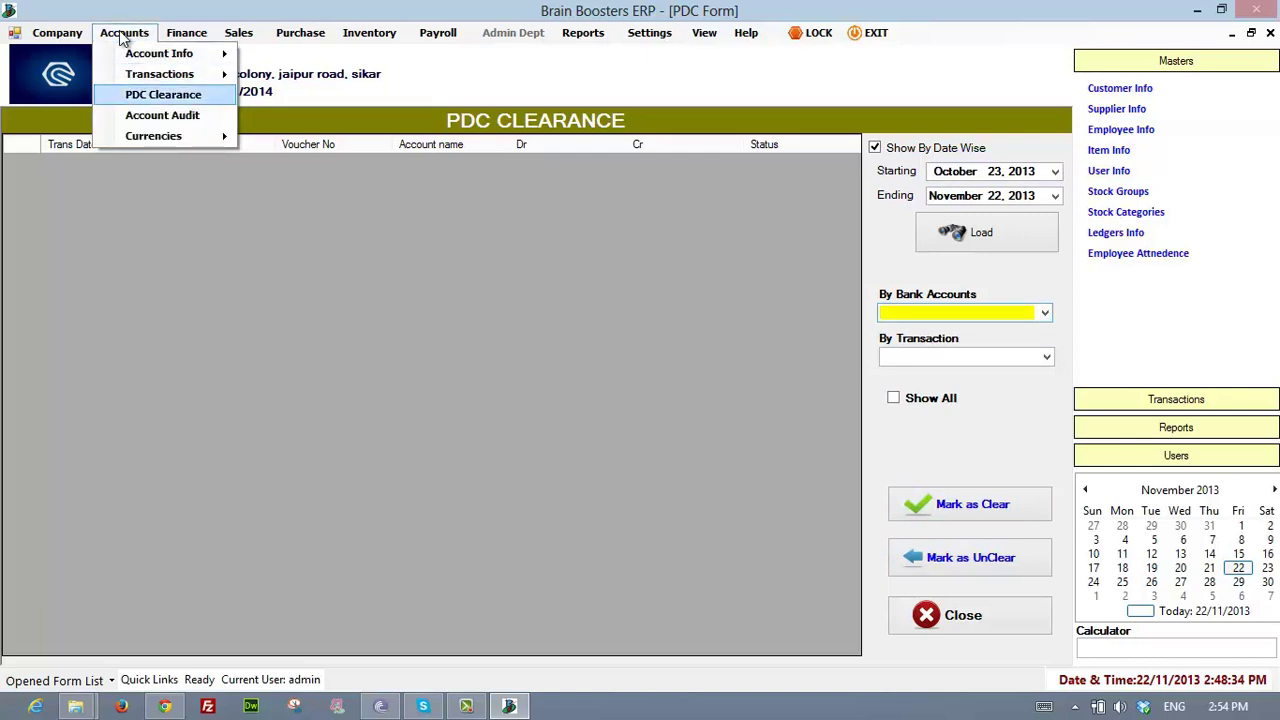
pyautogui.moveTo(153, 136)
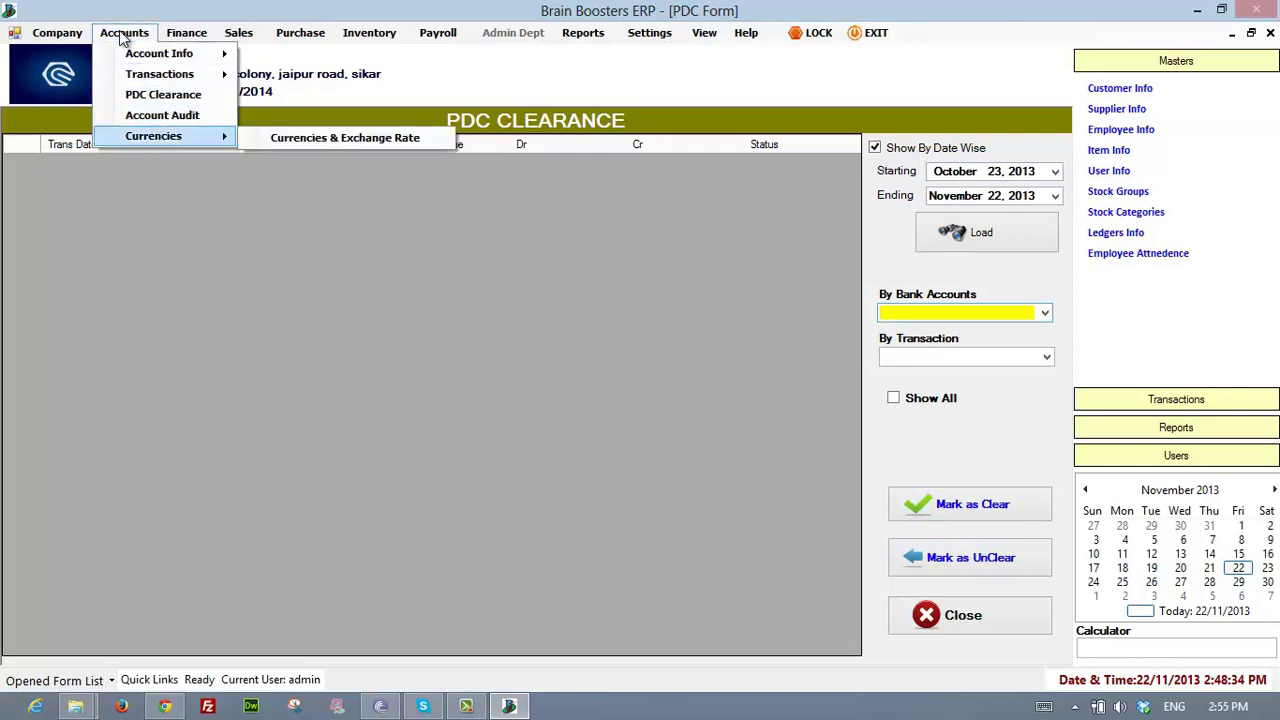
pyautogui.click(345, 137)
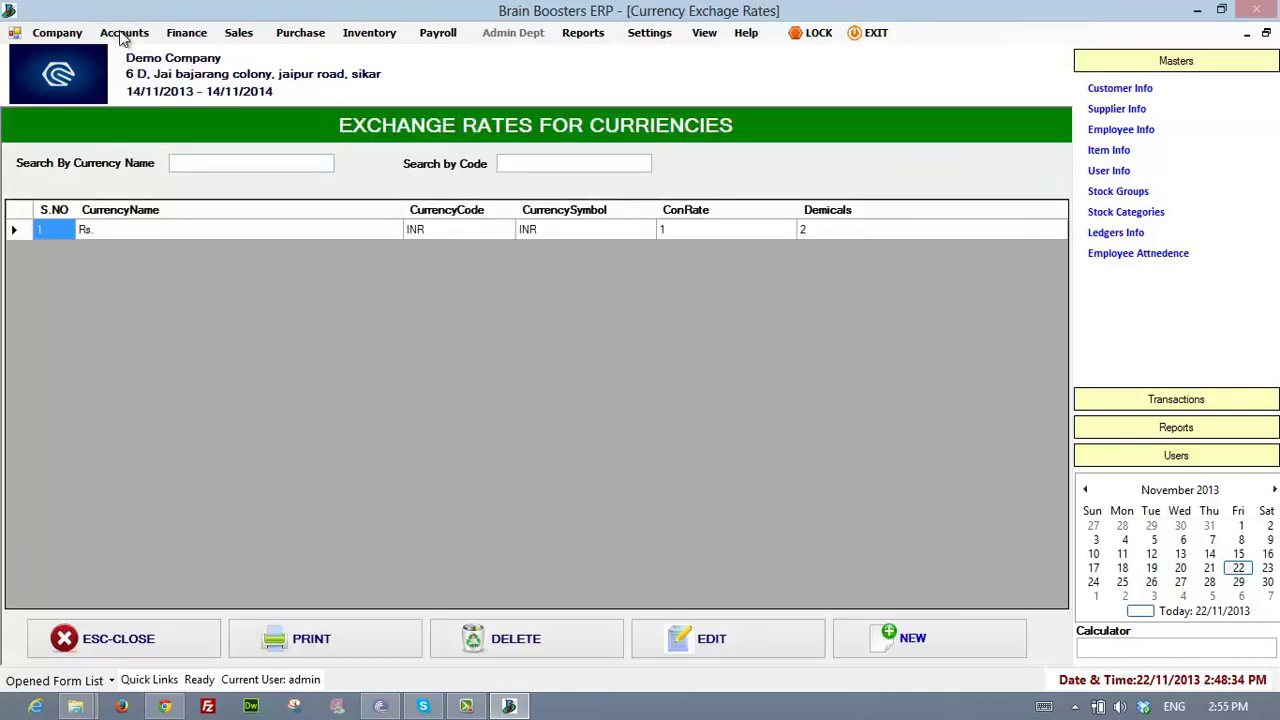
# - Start a new currency with code AUD, then close it without saving
pyautogui.click(929, 638)
pyautogui.click(663, 270)
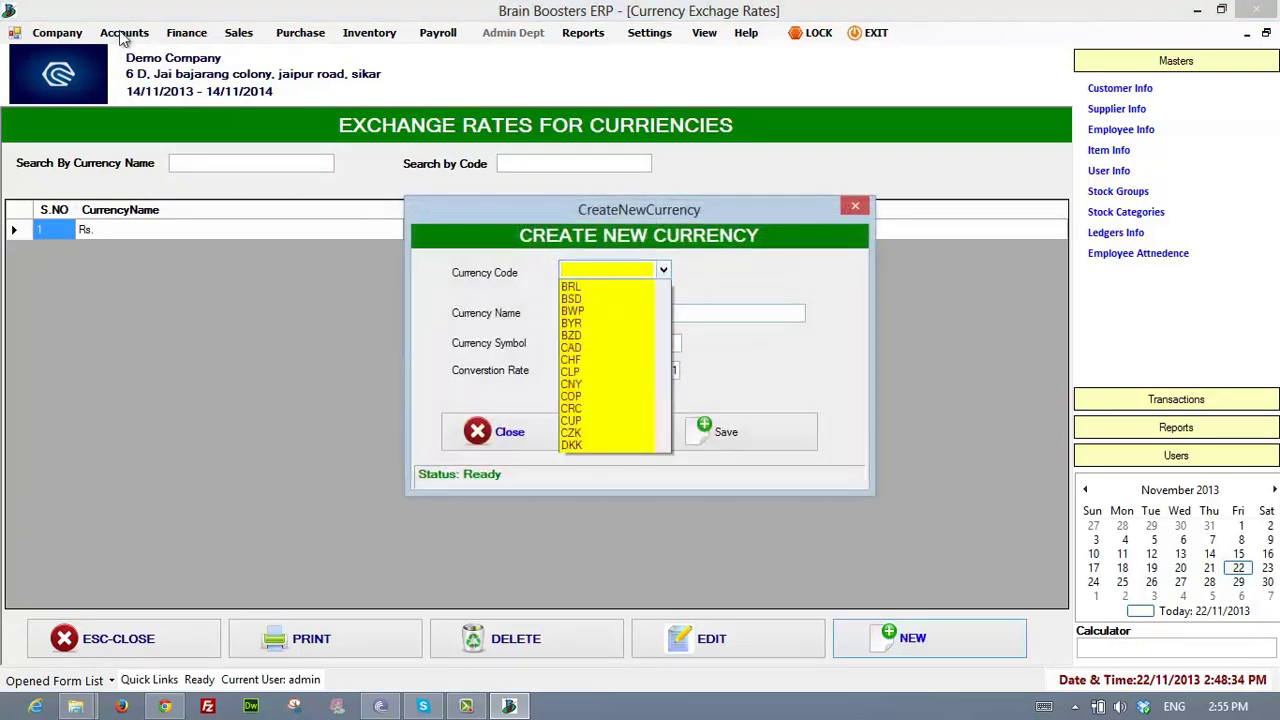
pyautogui.press('Return')
pyautogui.press('Tab')
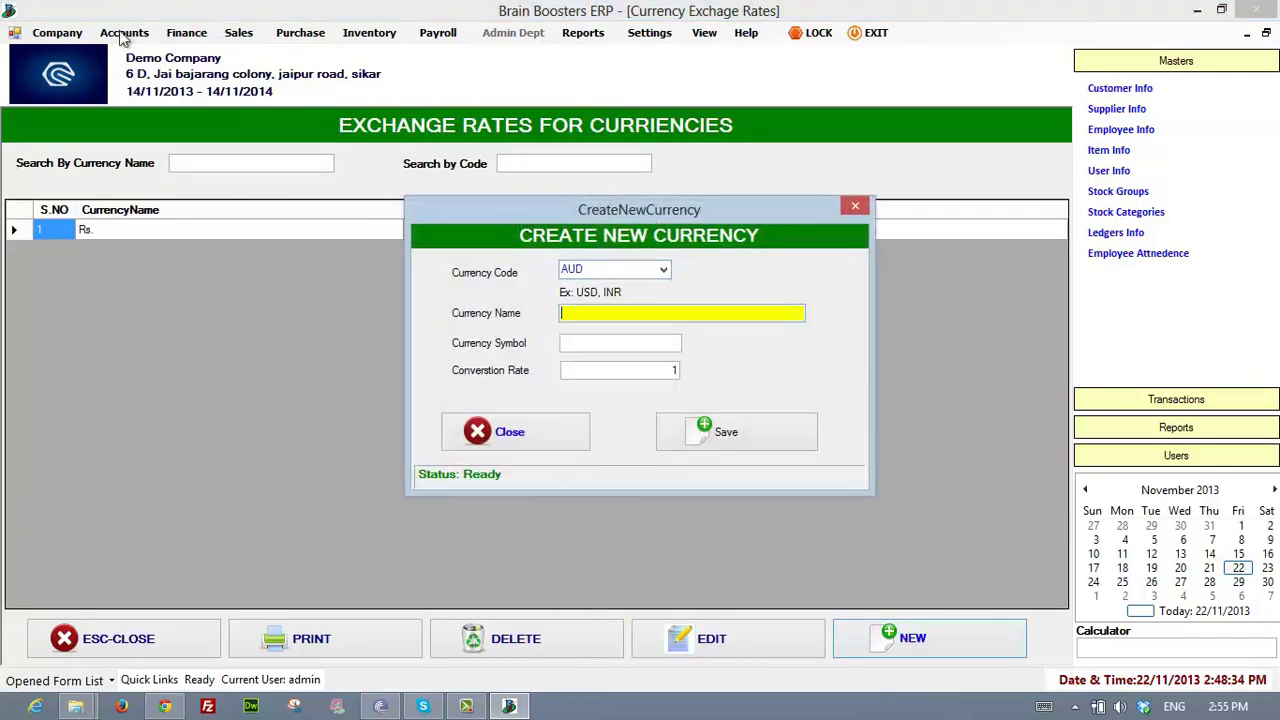
pyautogui.press('Escape')
# - Browse the Accounts menu, then move to the Finance reports list
pyautogui.press('alt')
pyautogui.press('Right')
pyautogui.press('Down')
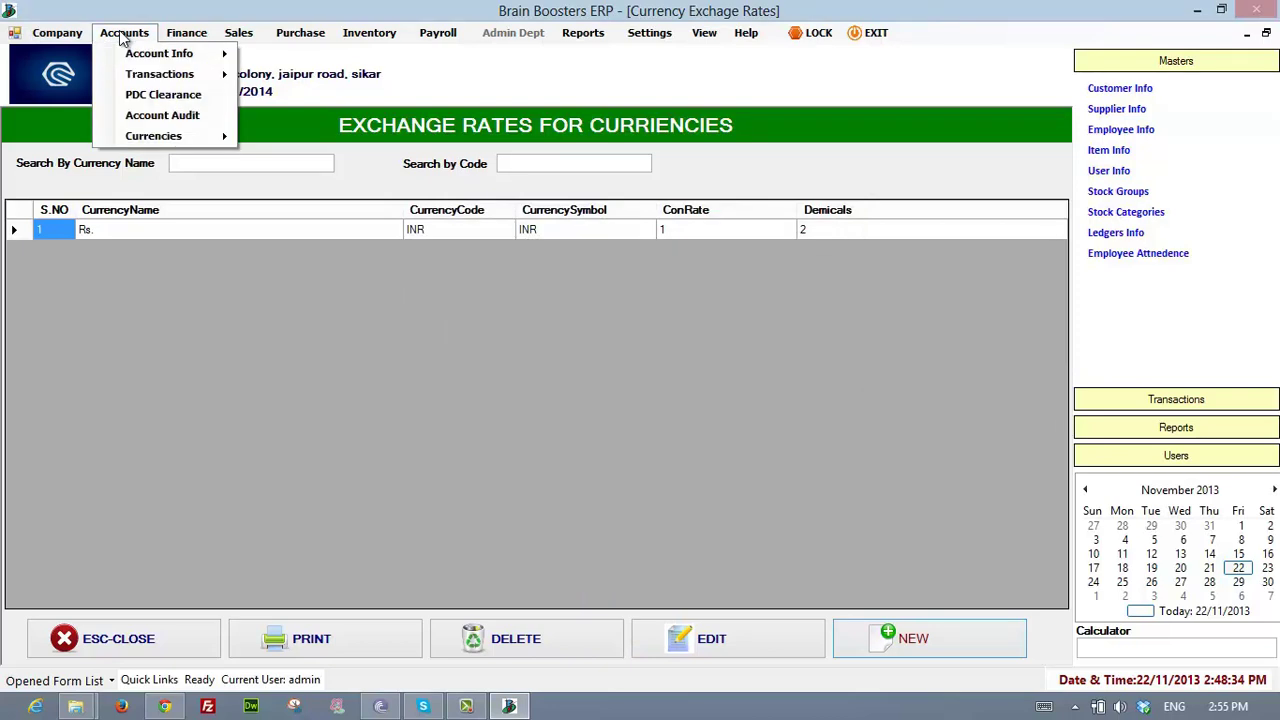
pyautogui.press('Down')
pyautogui.press('Down')
pyautogui.press('Down')
pyautogui.press('Down')
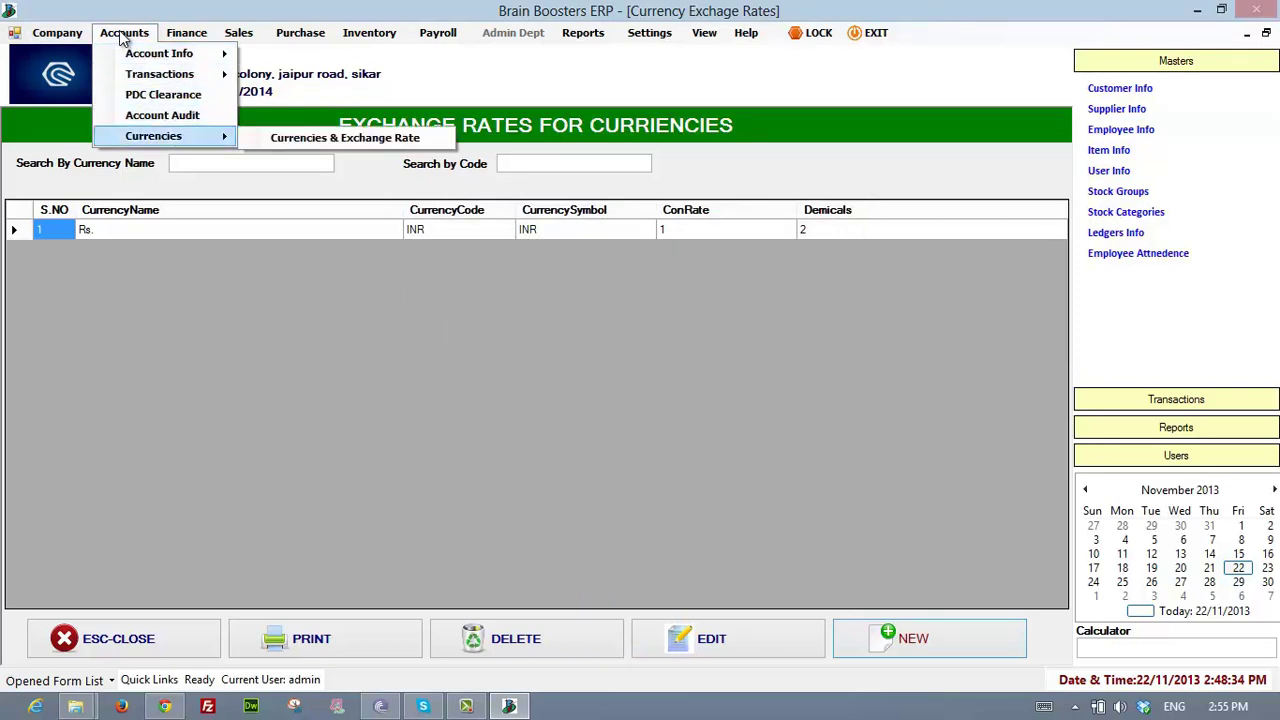
pyautogui.press('Escape')
pyautogui.press('Escape')
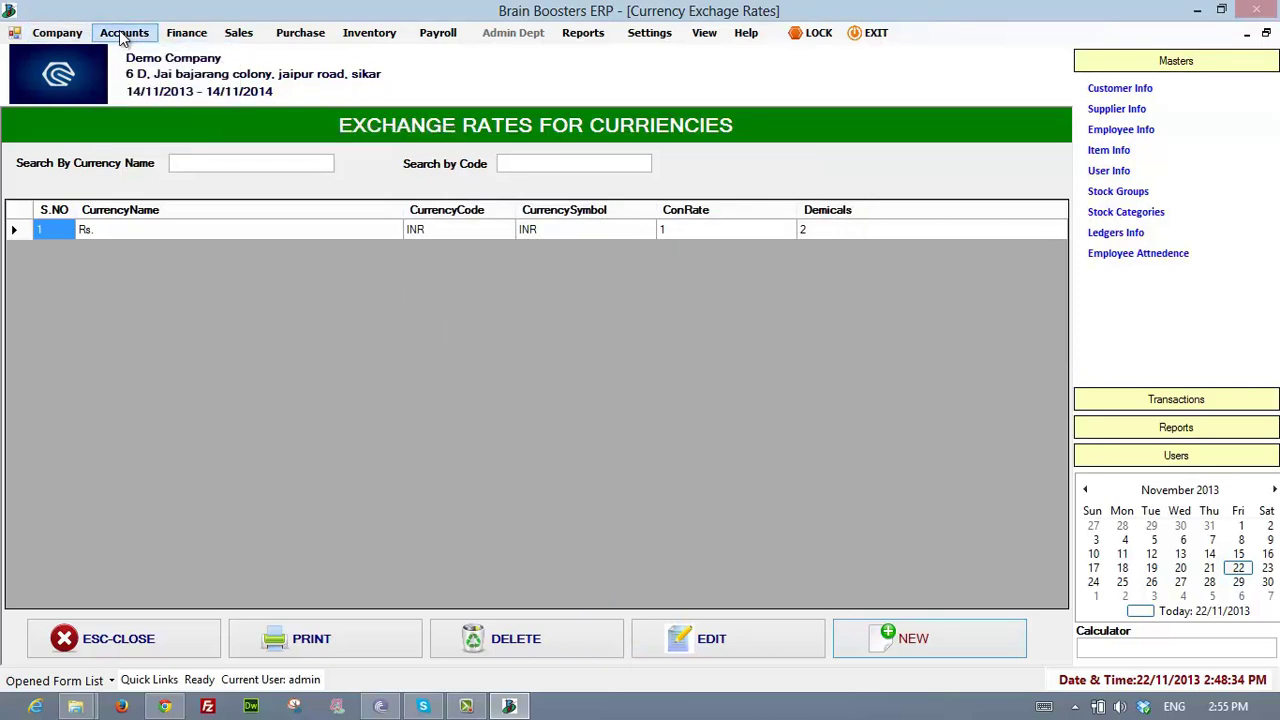
pyautogui.press('Right')
pyautogui.press('Down')
pyautogui.press('Down')
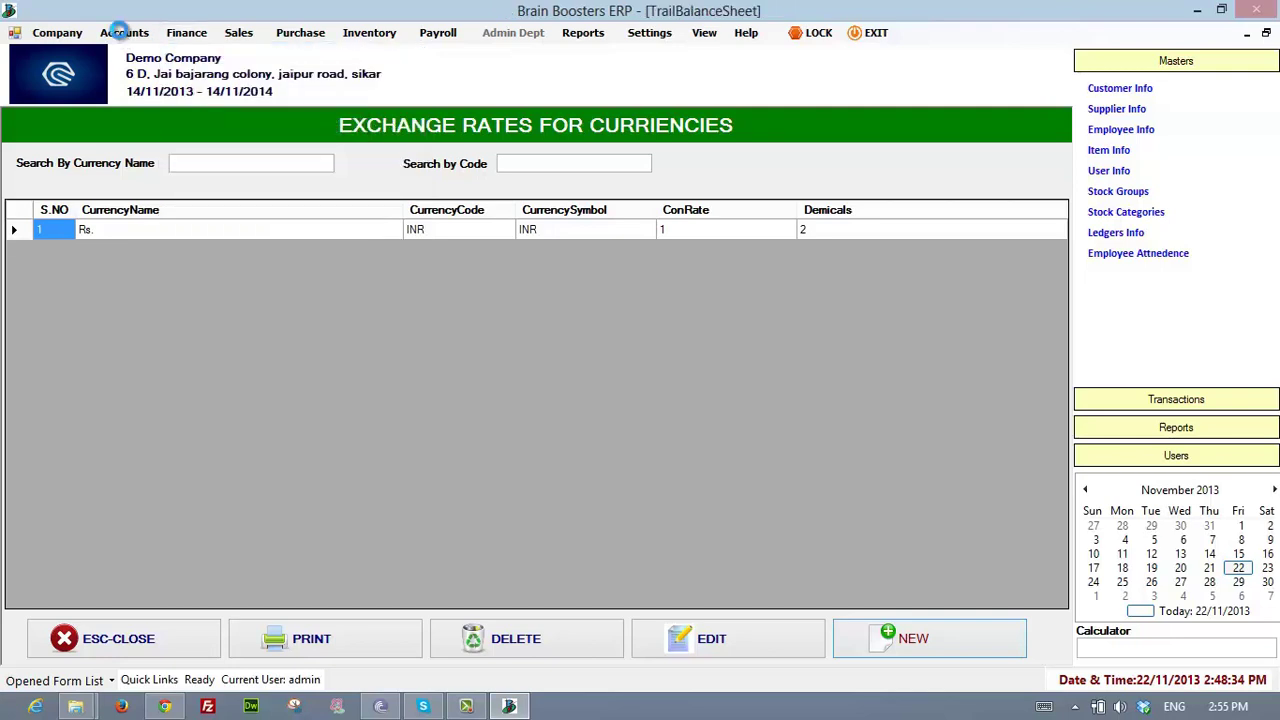
# - Browse the Finance reports: Profit & Loss, Balance Sheet, Cash Flow, Accounts Reports, Cost Center
pyautogui.press('alt')
pyautogui.press('Right')
pyautogui.press('Right')
pyautogui.press('Down')
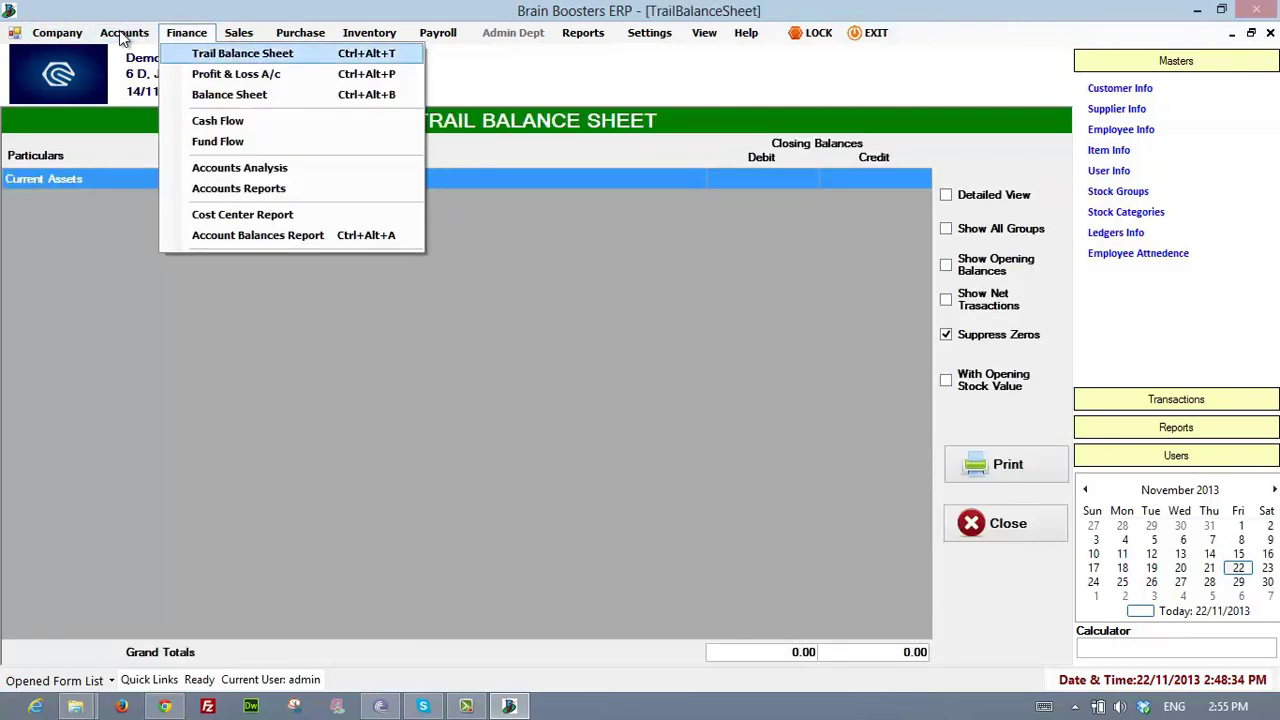
pyautogui.press('Down')
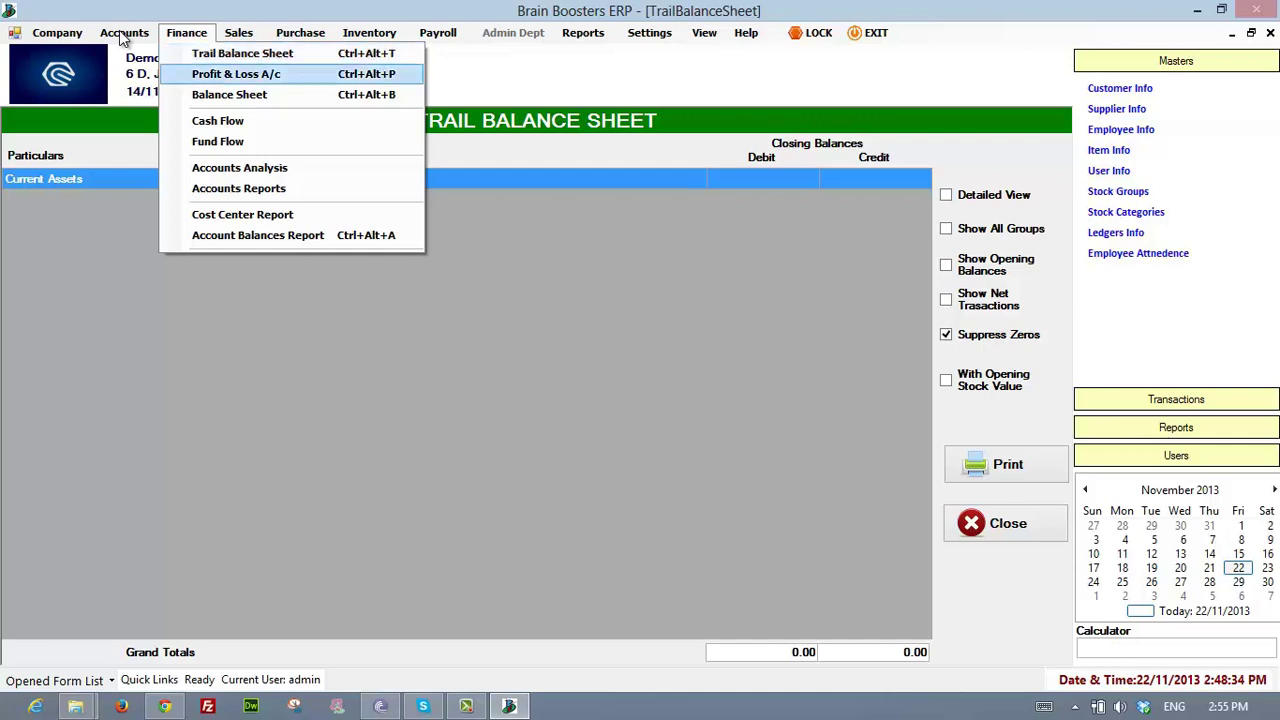
pyautogui.press('Down')
pyautogui.press('Down')
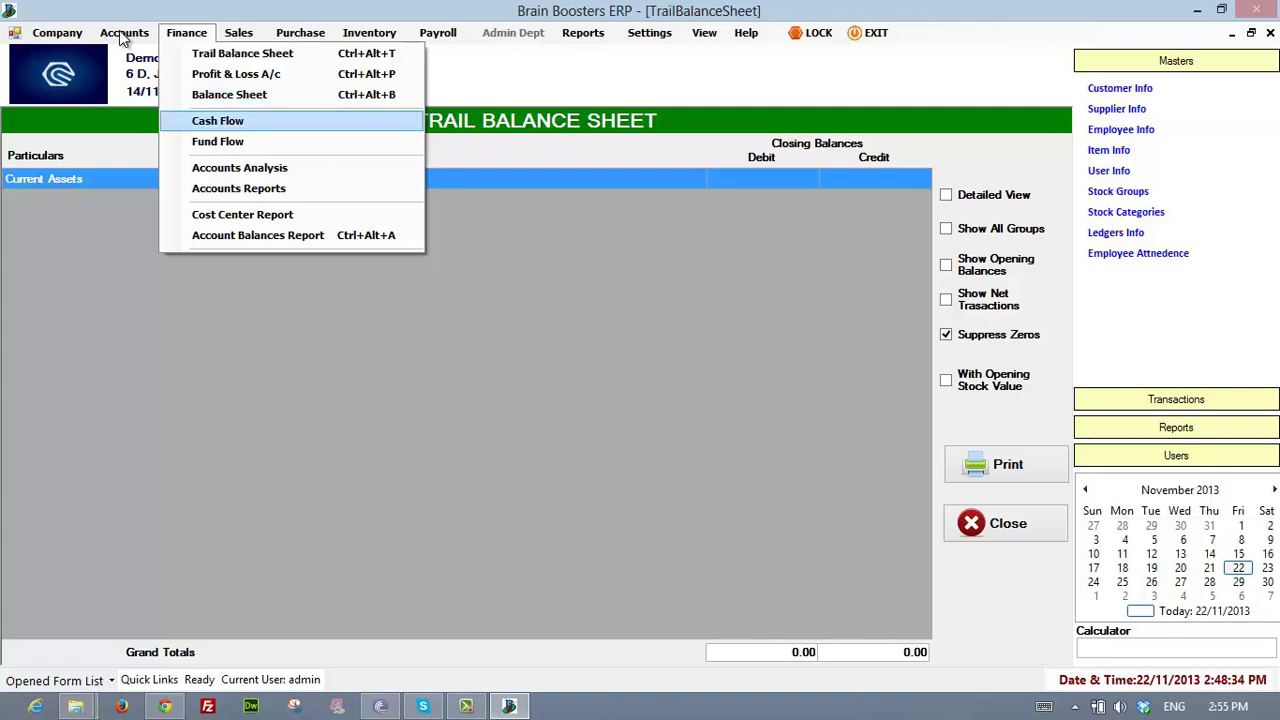
pyautogui.press('Down')
pyautogui.press('Down')
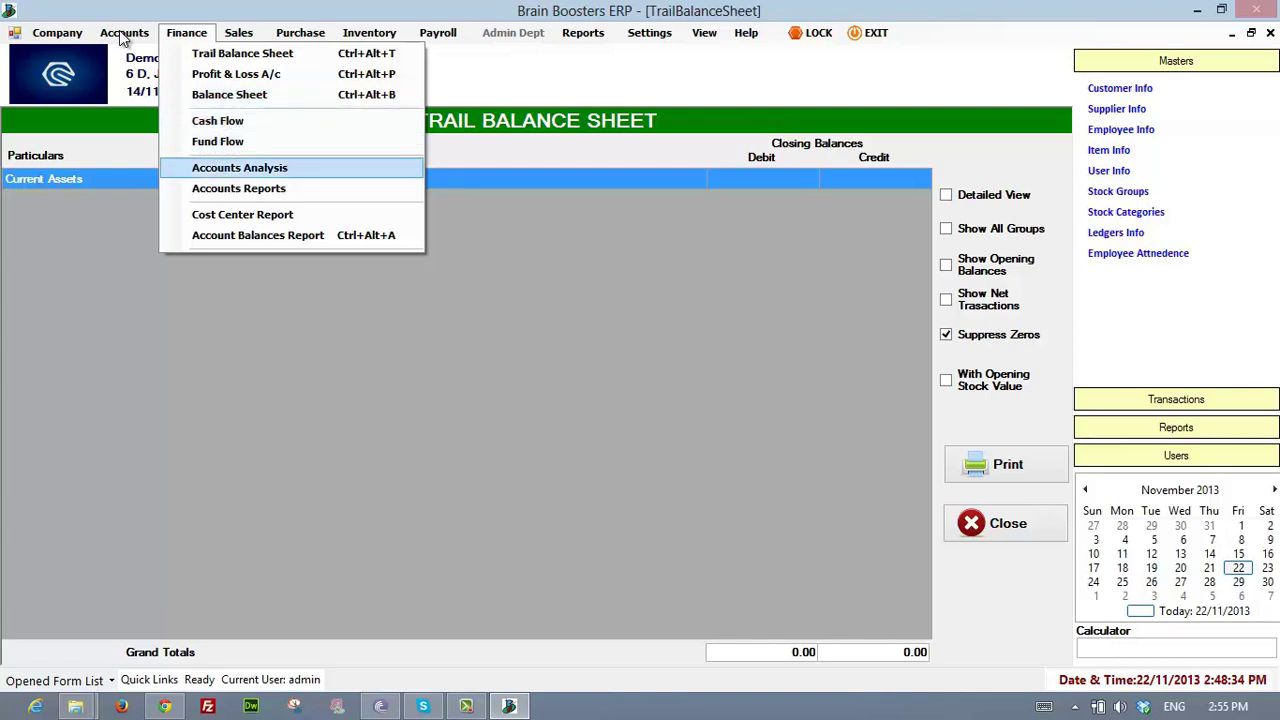
pyautogui.press('Down')
pyautogui.press('Down')
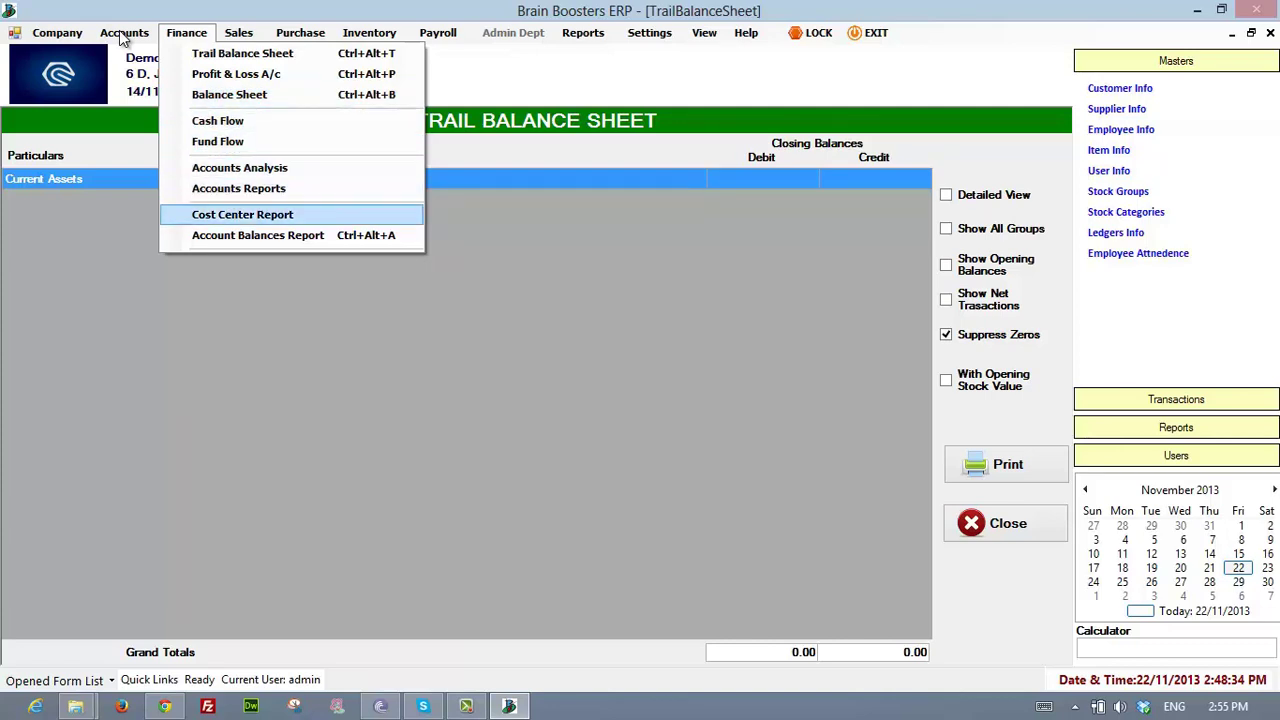
pyautogui.press('Down')
pyautogui.press('Down')
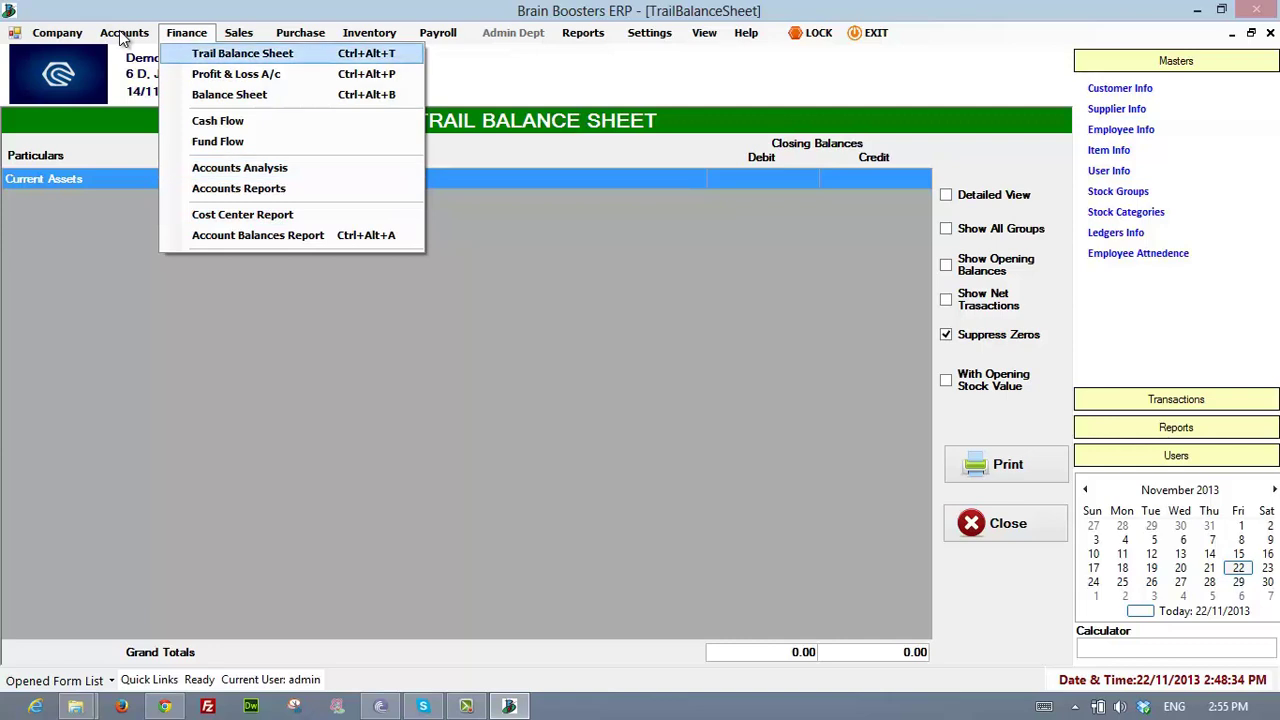
pyautogui.press('Return')
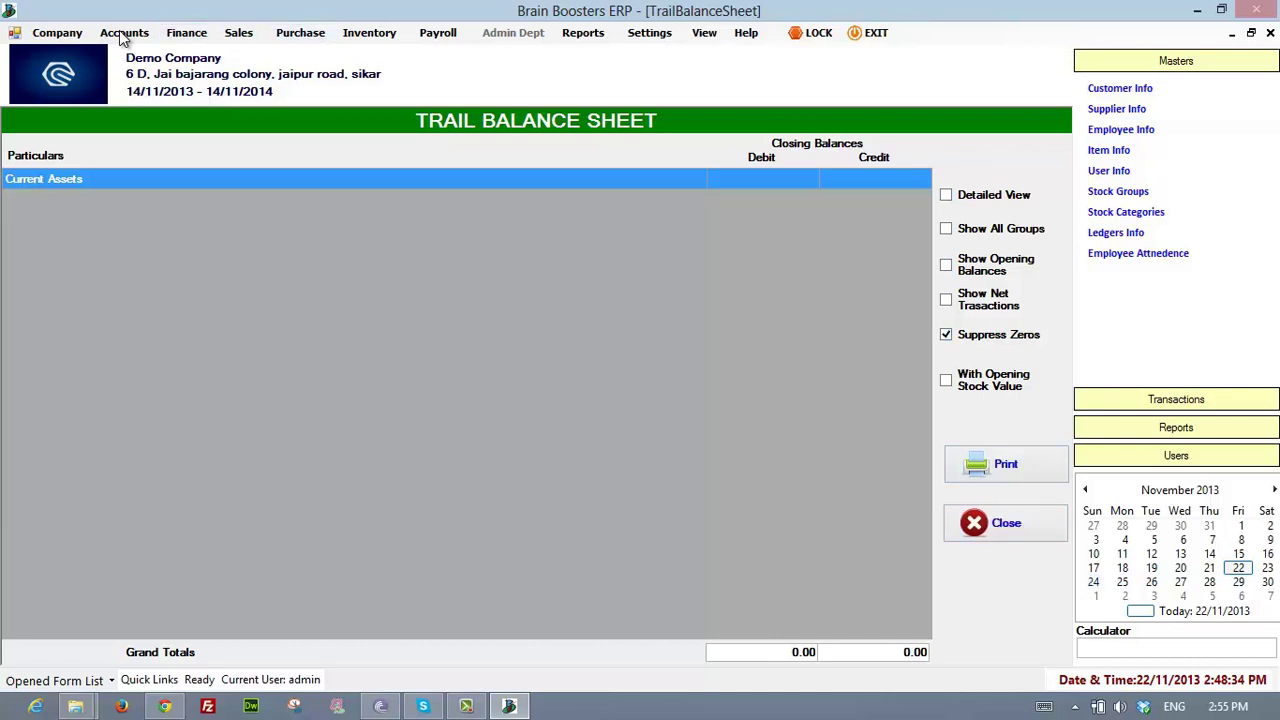
# - Open the Profit & Loss A/c report, with every total at 0.00
pyautogui.click(122, 33)
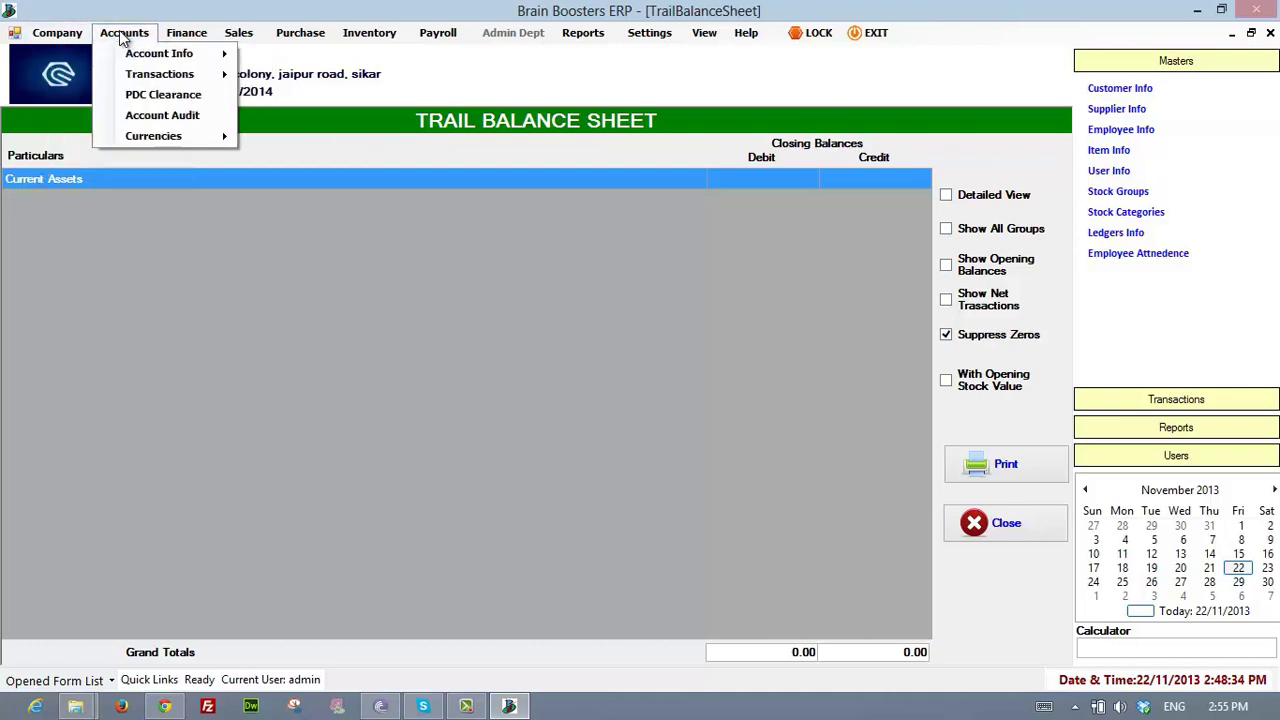
pyautogui.press('Right')
pyautogui.press('Down')
pyautogui.press('Return')
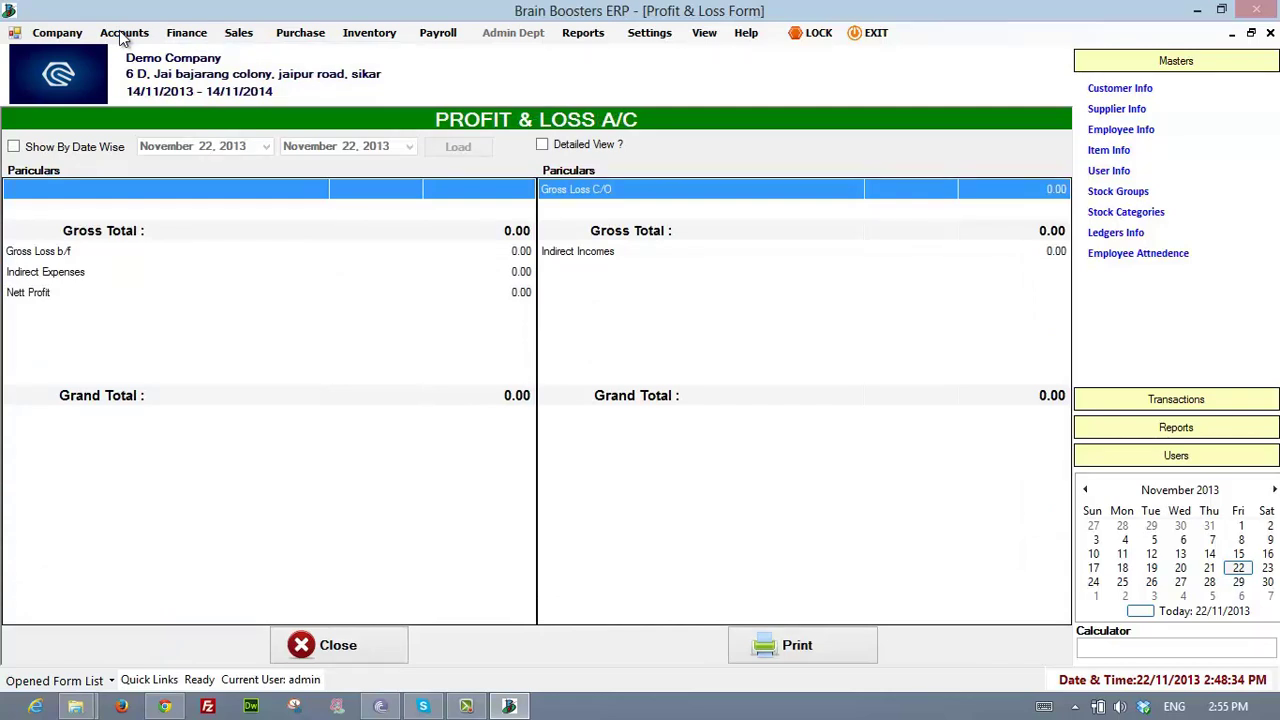
# - Switch on Show By Date Wise for the Profit & Loss report (22 Nov 2013), then open Balance Sheet
pyautogui.press('space')
pyautogui.press('Tab')
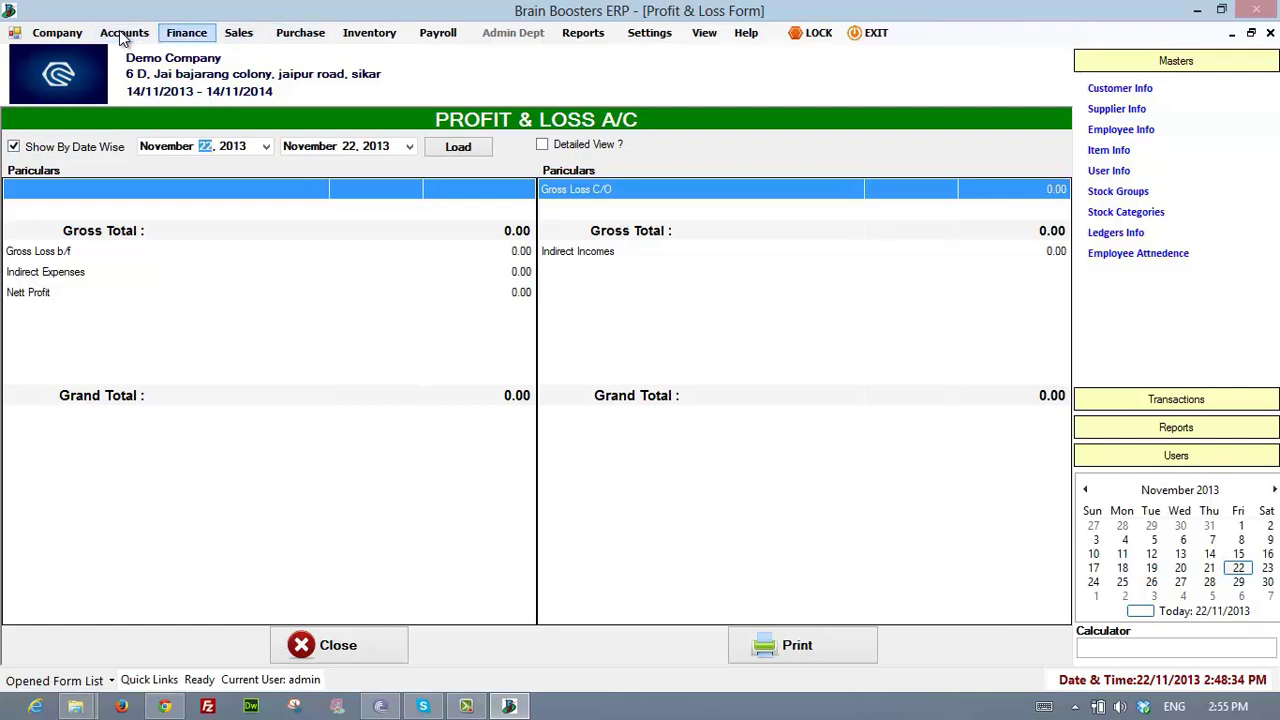
pyautogui.click(122, 37)
pyautogui.press('Down')
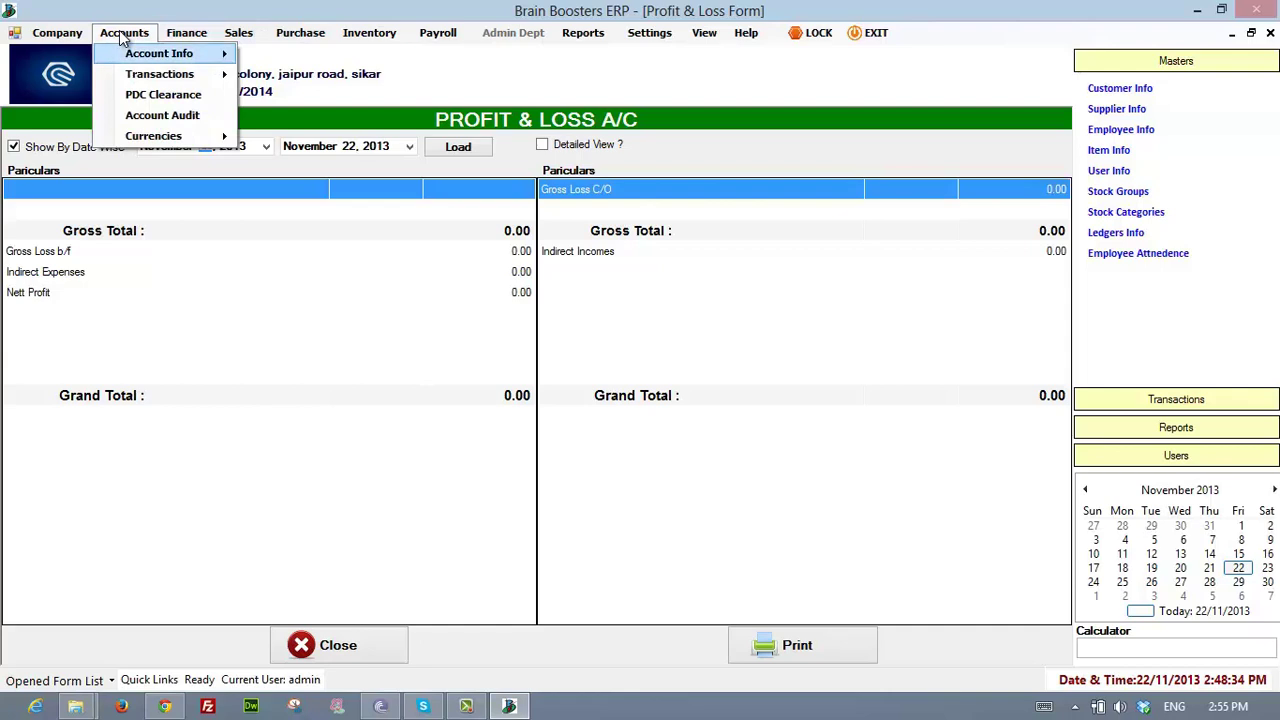
pyautogui.press('Right')
pyautogui.press('Down')
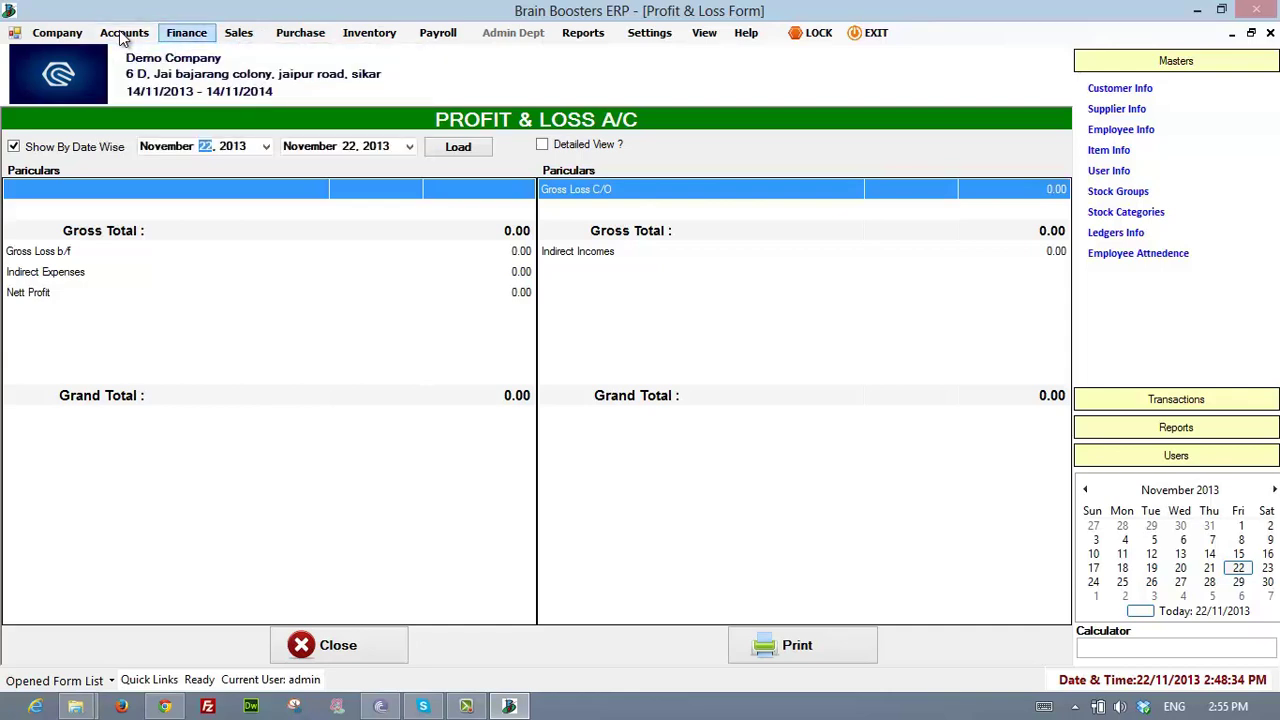
pyautogui.moveTo(187, 33)
pyautogui.press('Up')
pyautogui.press('Up')
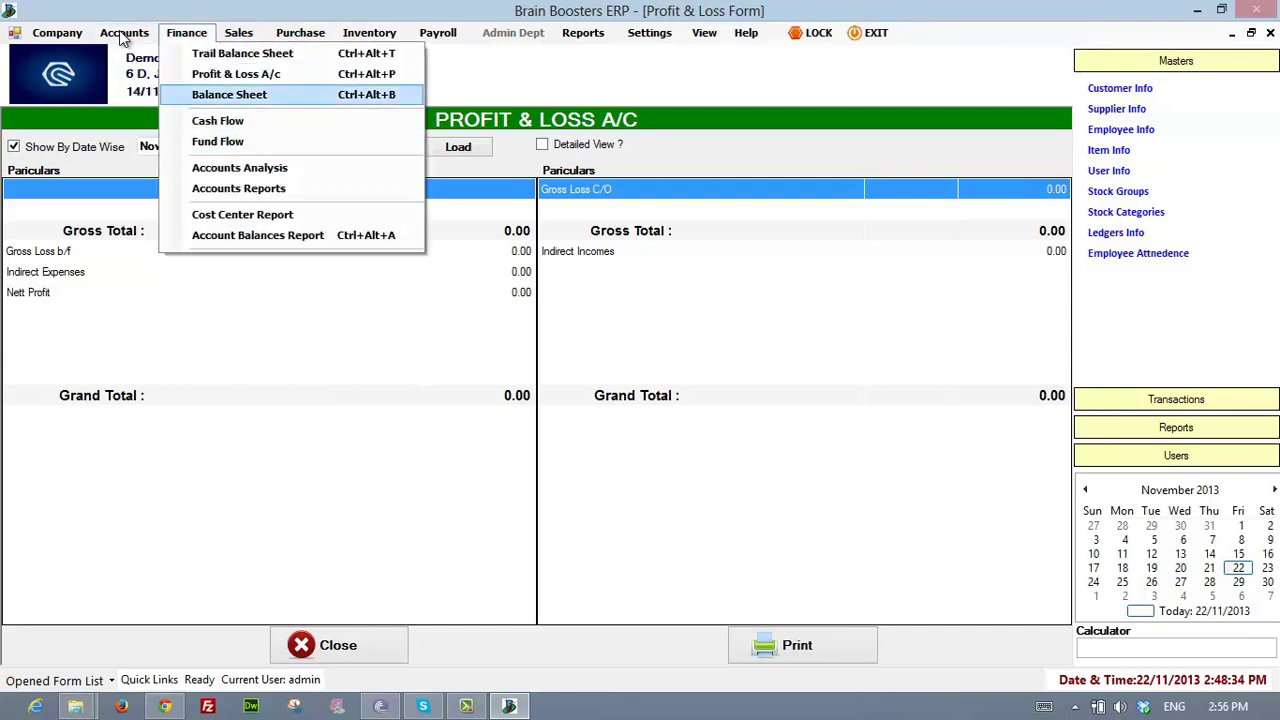
pyautogui.press('Return')
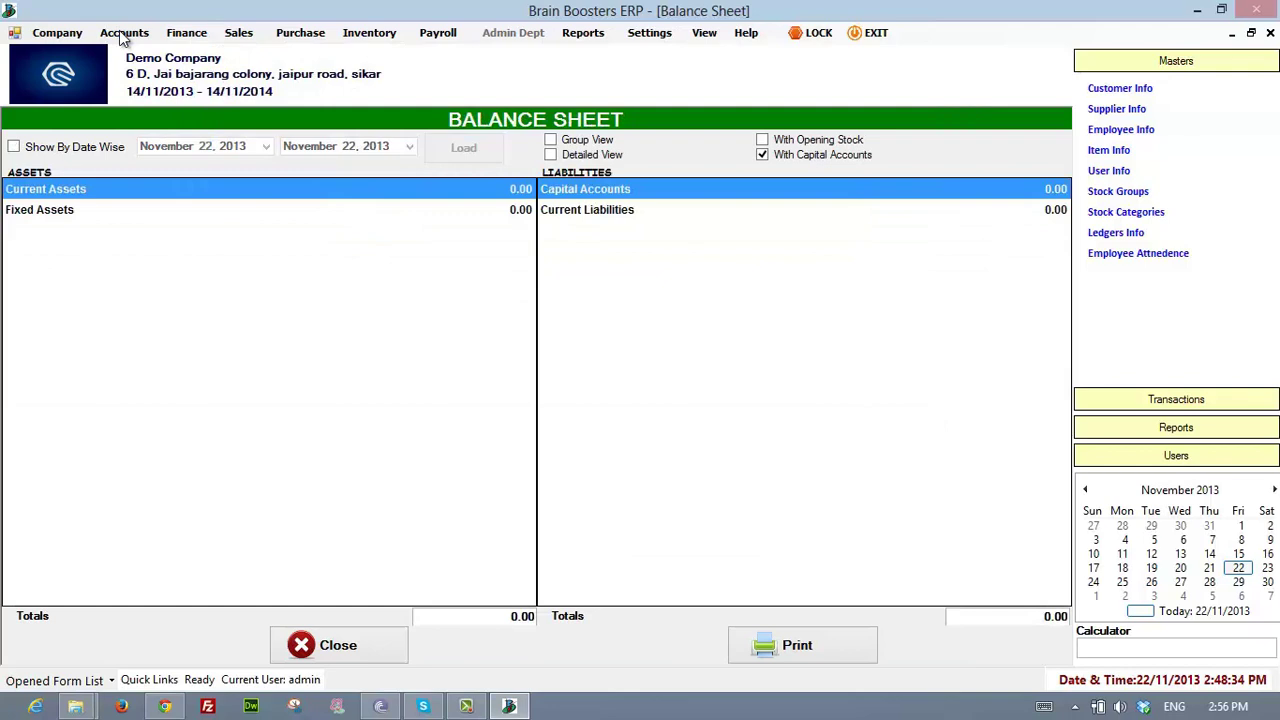
# - View the Cash Flow Report, then the empty Fund Flow Report with INR 0.00 grand totals
pyautogui.click(187, 33)
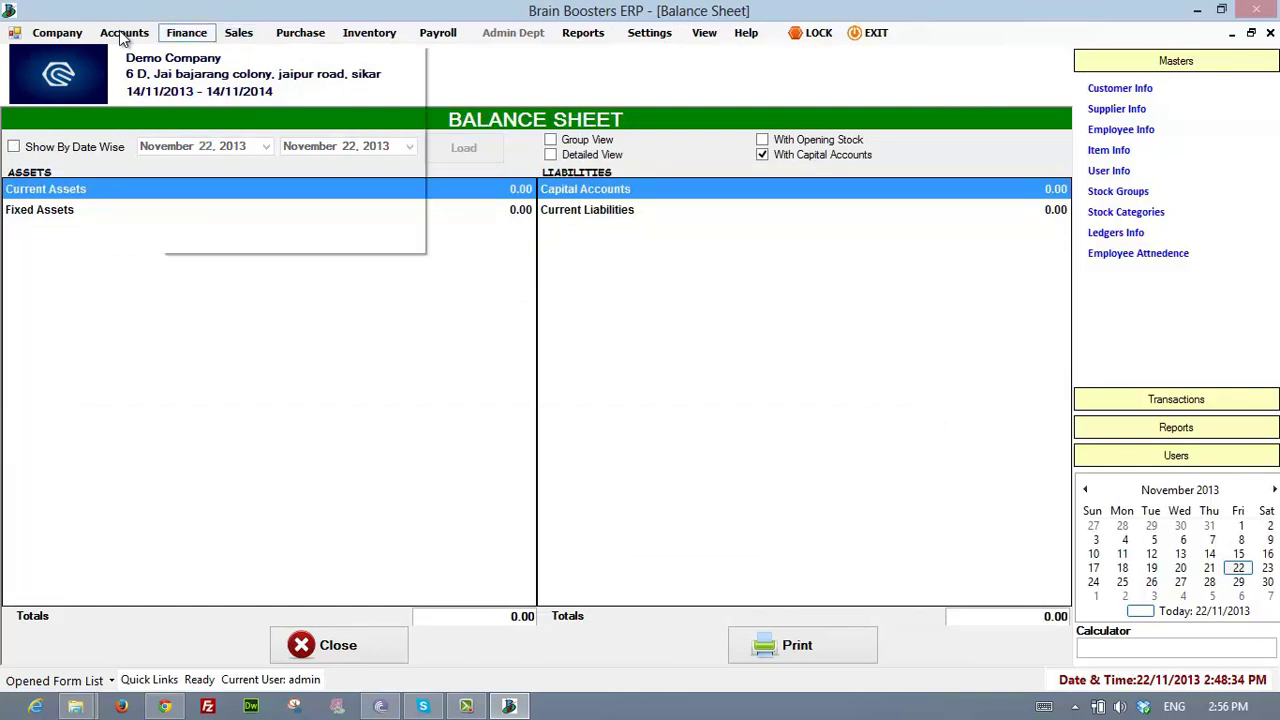
pyautogui.click(217, 120)
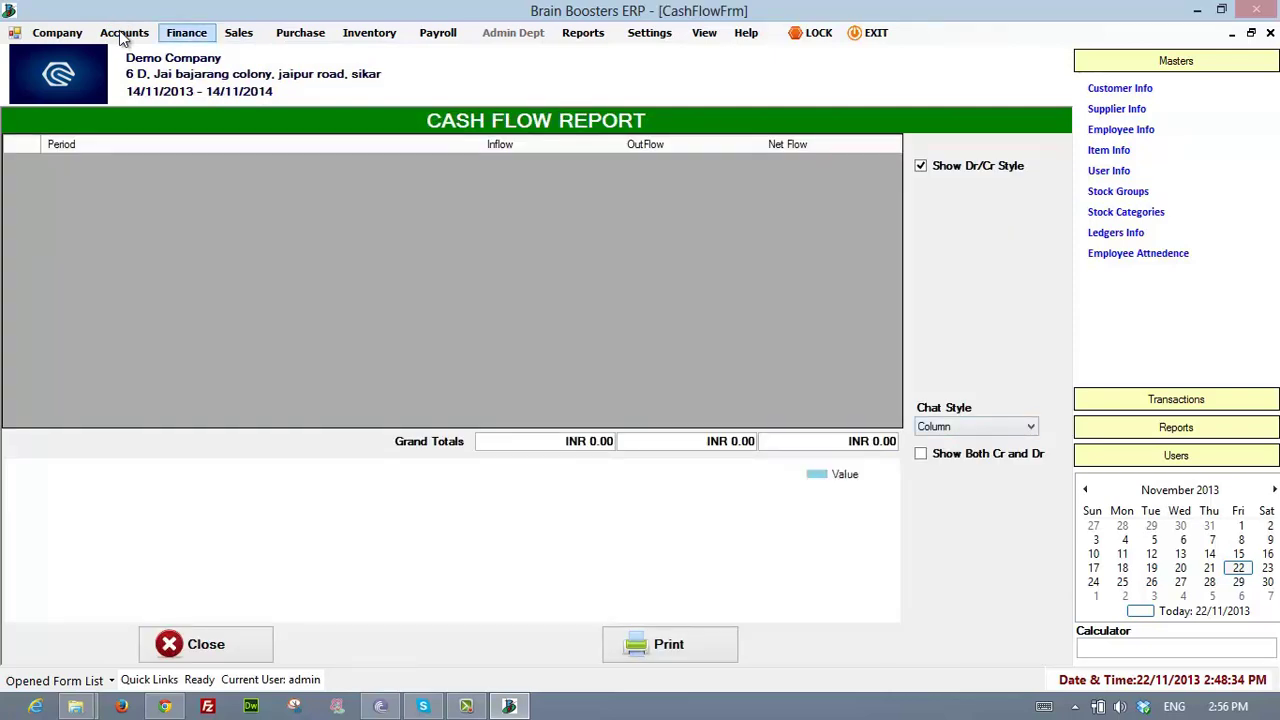
pyautogui.click(187, 33)
pyautogui.press('Return')
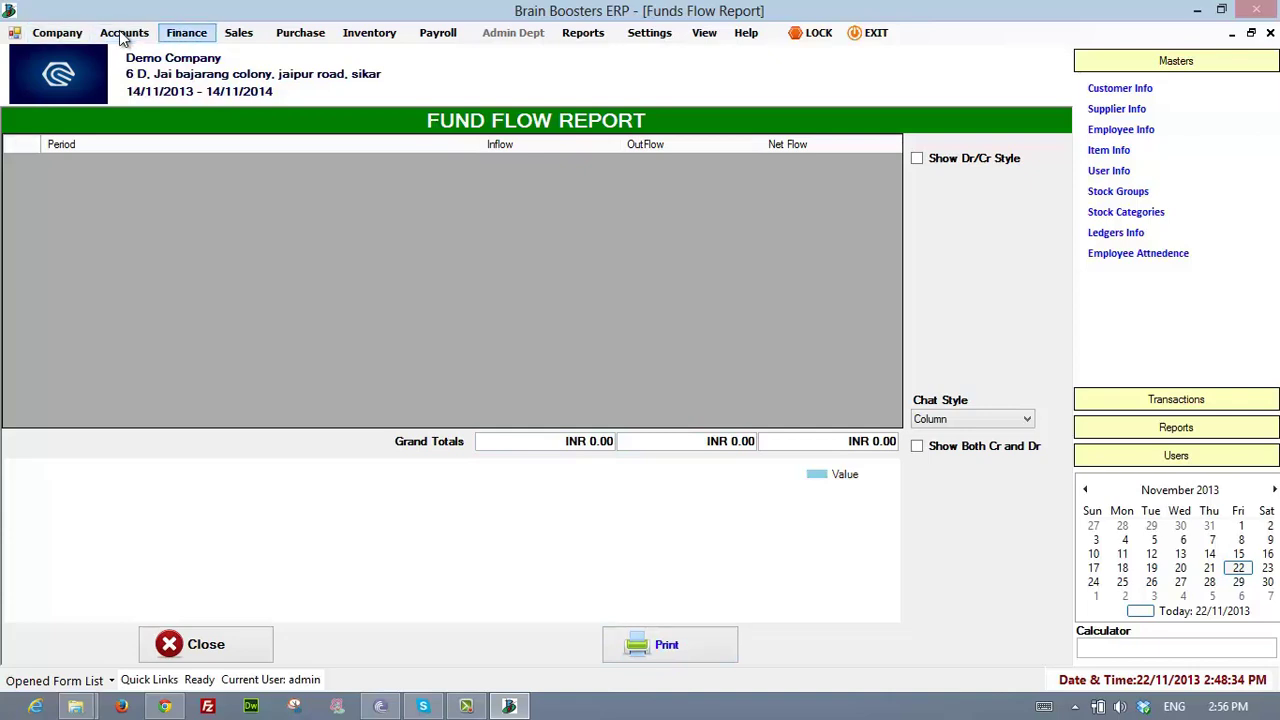
pyautogui.click(187, 33)
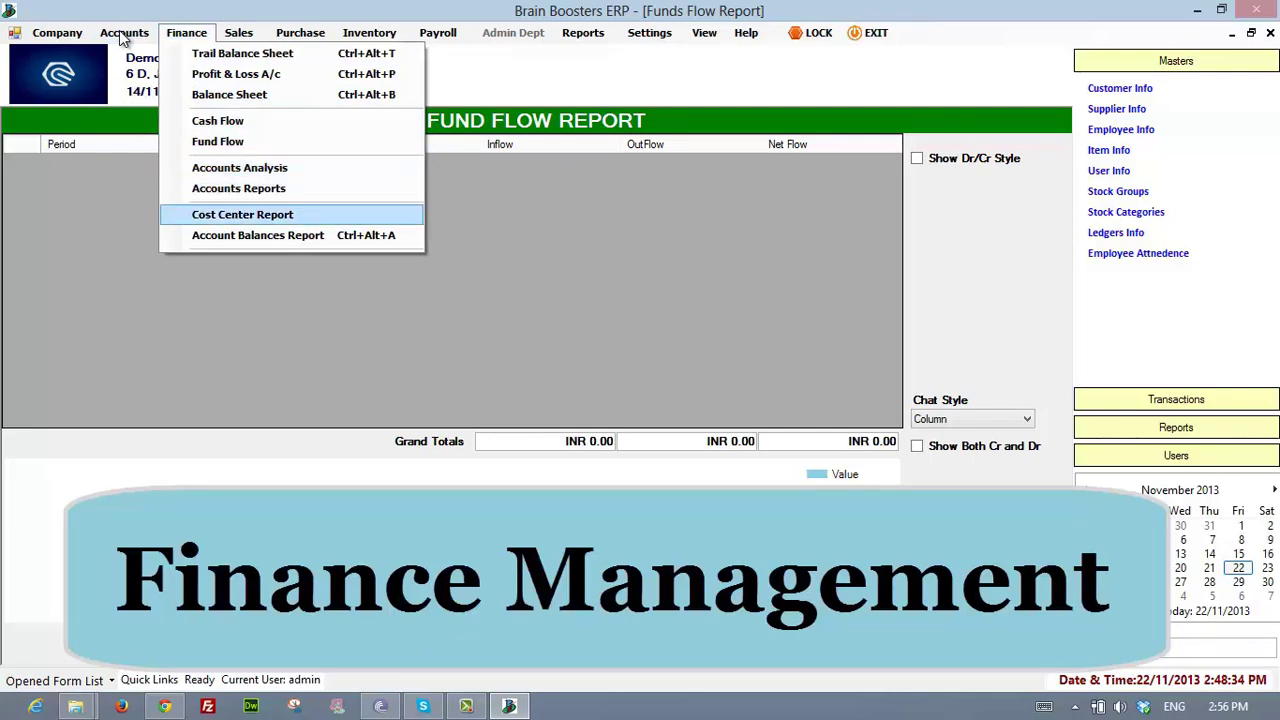
# - Open the Account Analysis report and pick between the Cash-in-Hand and Bank Accounts heads
pyautogui.press('Up')
pyautogui.press('Return')
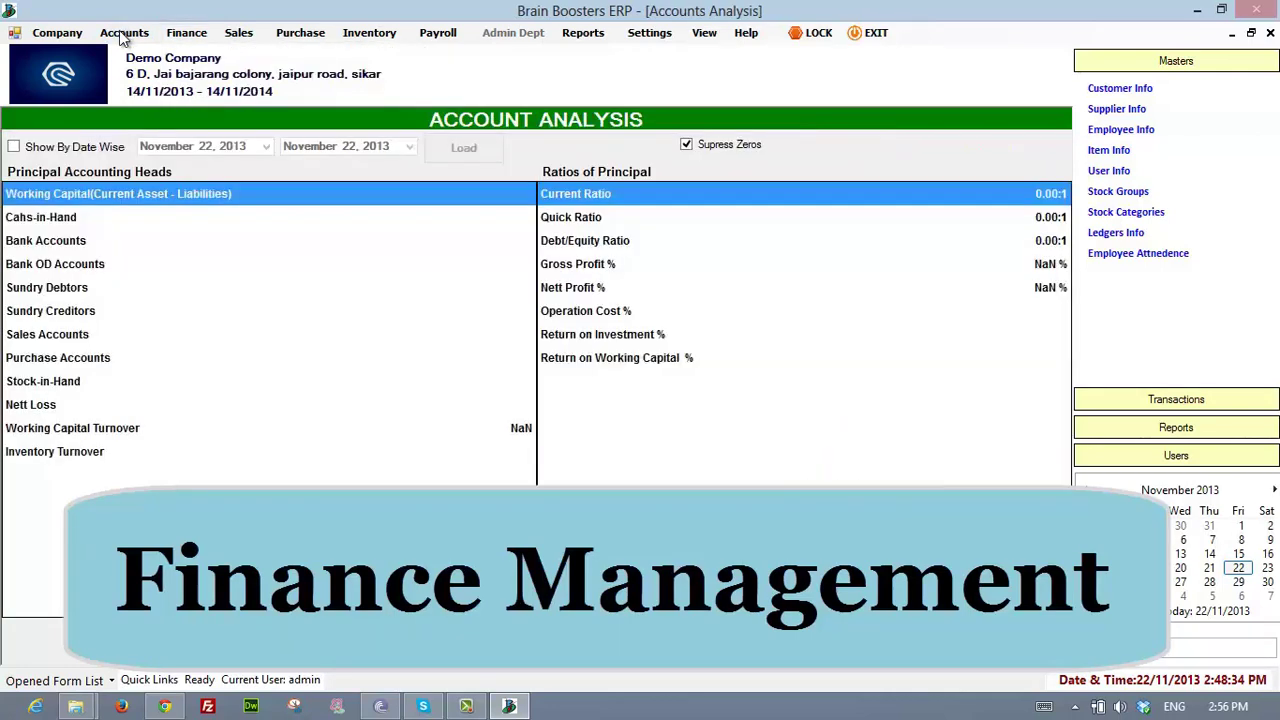
pyautogui.press('Down')
pyautogui.press('Down')
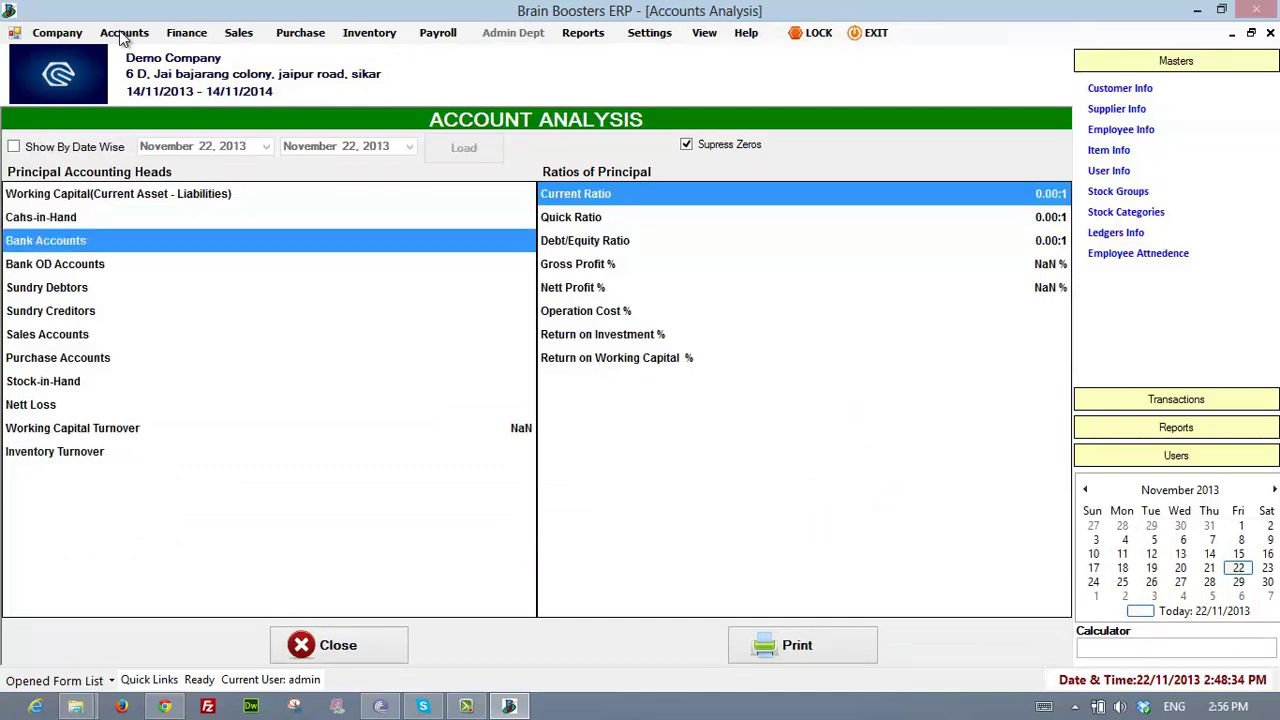
pyautogui.press('Up')
pyautogui.press('Down')
pyautogui.press('Down')
pyautogui.press('Down')
pyautogui.press('Down')
pyautogui.press('Down')
pyautogui.press('Down')
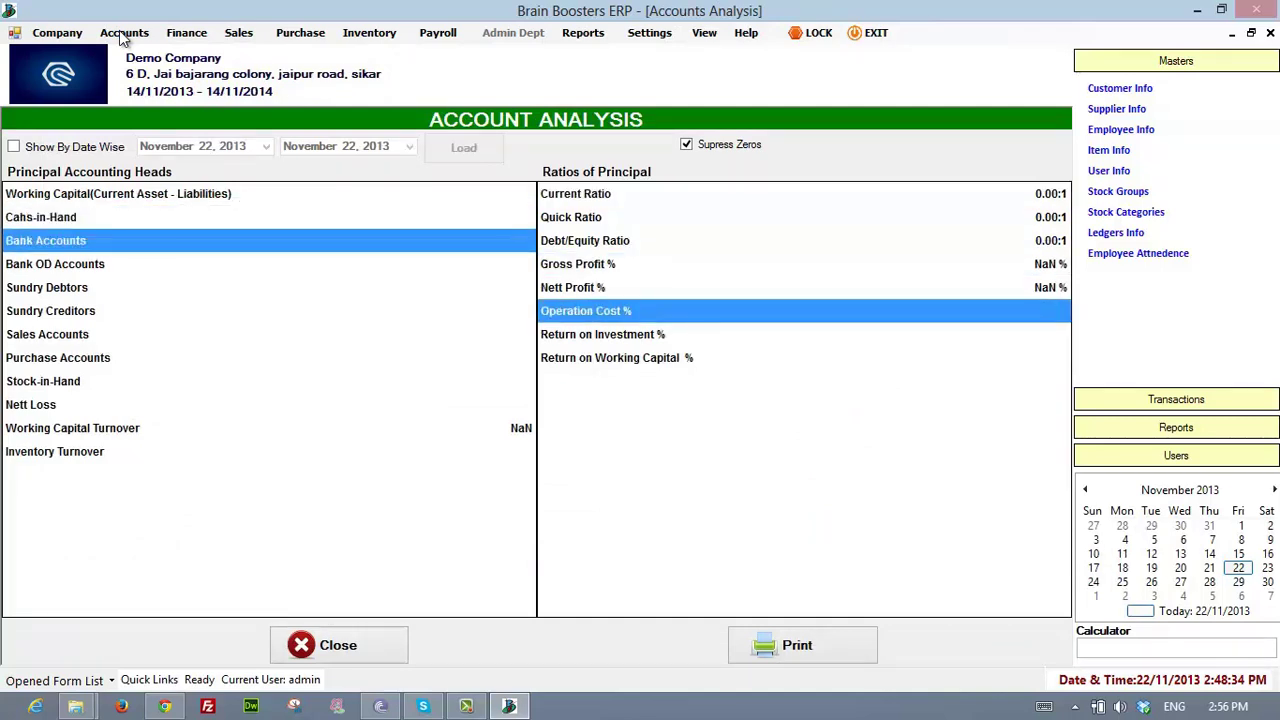
# - Open the Finance Cost Center Report to view the cost category summary
pyautogui.press('Left')
pyautogui.press('Left')
pyautogui.press('Left')
pyautogui.press('Left')
pyautogui.press('Left')
pyautogui.press('Right')
pyautogui.press('Down')
pyautogui.press('Down')
pyautogui.press('Down')
pyautogui.press('Down')
pyautogui.press('Down')
pyautogui.press('Down')
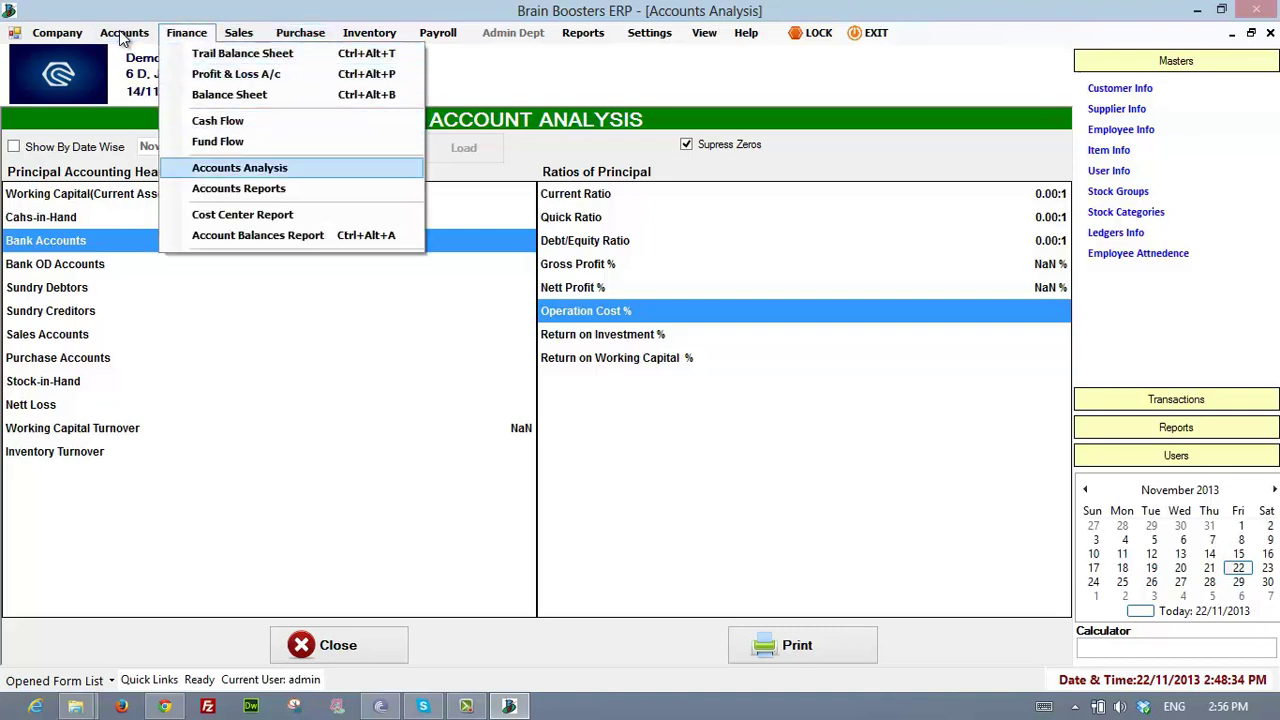
pyautogui.press('Down')
pyautogui.press('Down')
pyautogui.press('Return')
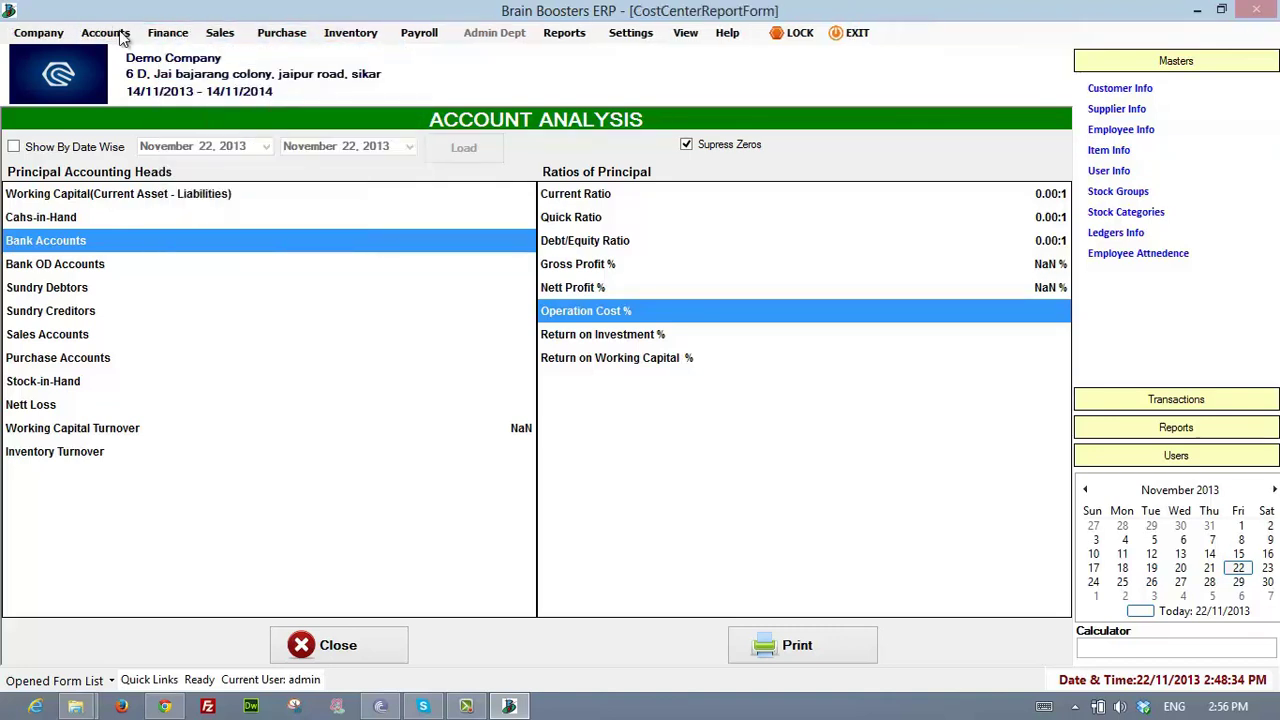
pyautogui.press('alt')
pyautogui.press('Right')
pyautogui.press('Right')
# - Open the Account Balances report, showing Cash Accounts at INR 0.00 Dr
pyautogui.press('Down')
pyautogui.press('Down')
pyautogui.press('Down')
pyautogui.press('Down')
pyautogui.press('Down')
pyautogui.press('Down')
pyautogui.press('Down')
pyautogui.press('Down')
pyautogui.press('Down')
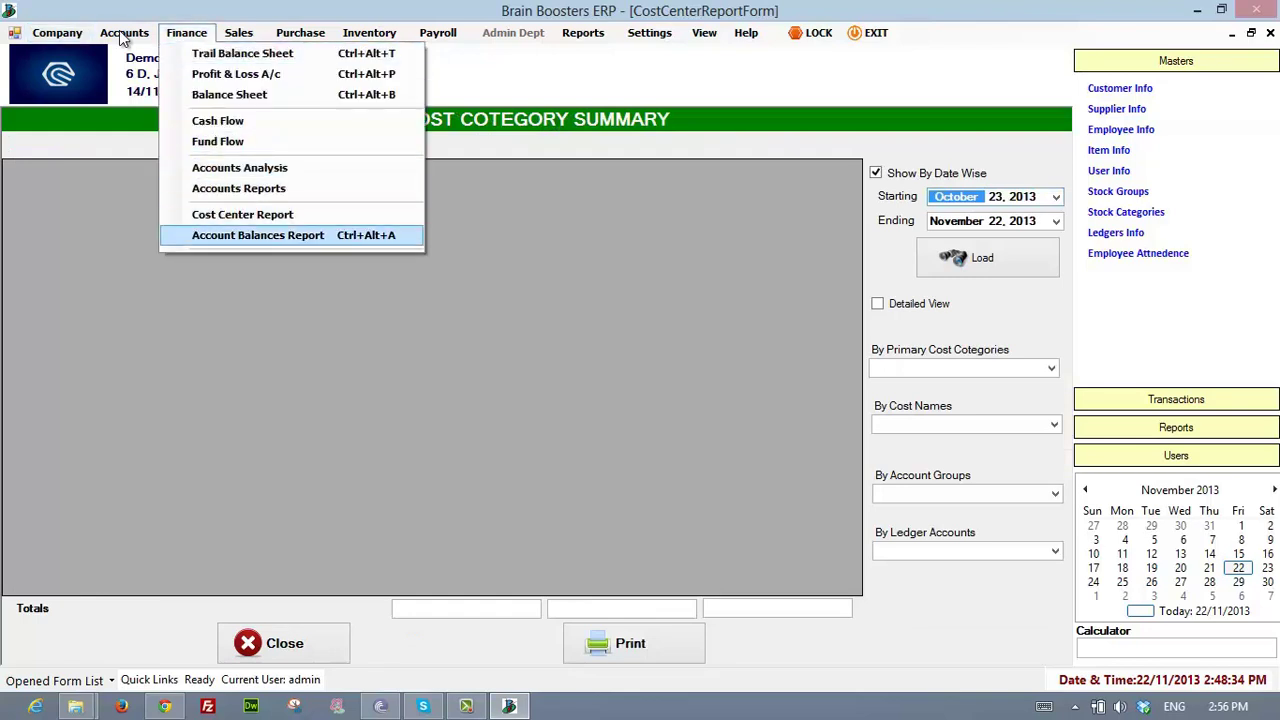
pyautogui.press('Return')
pyautogui.press('alt')
pyautogui.press('Right')
pyautogui.press('Right')
pyautogui.press('Right')
pyautogui.press('Left')
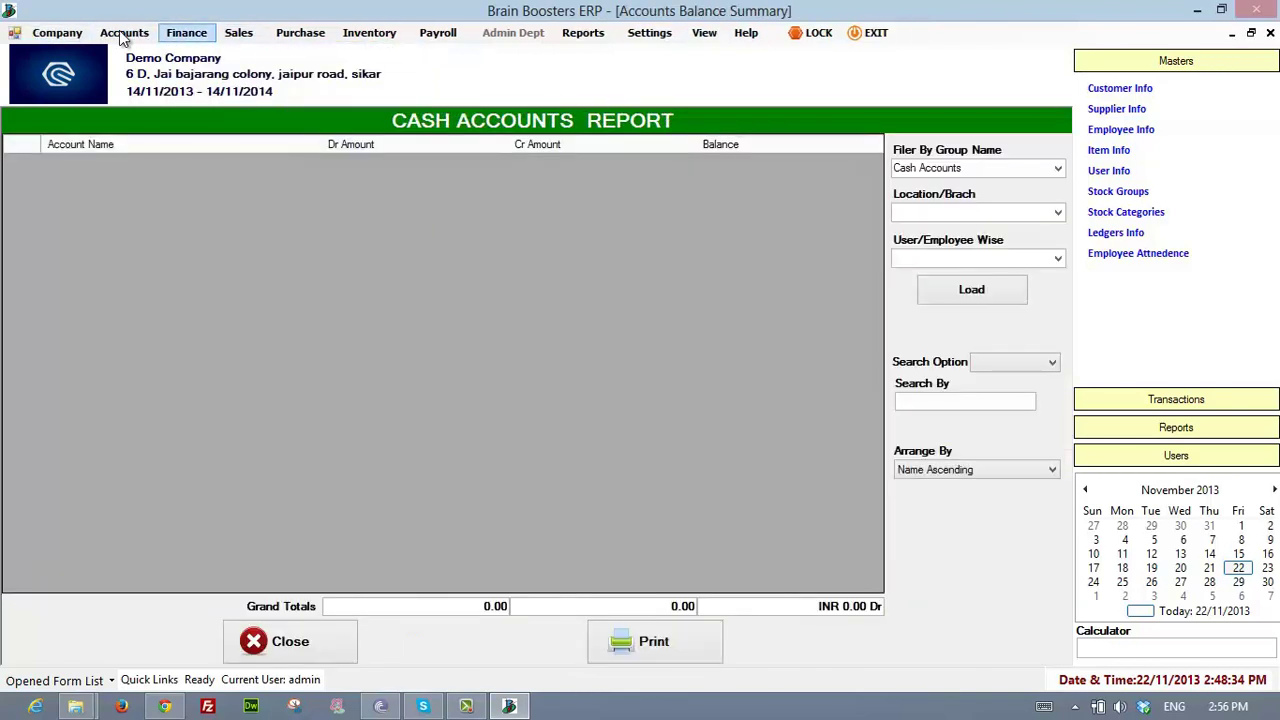
pyautogui.press('Down')
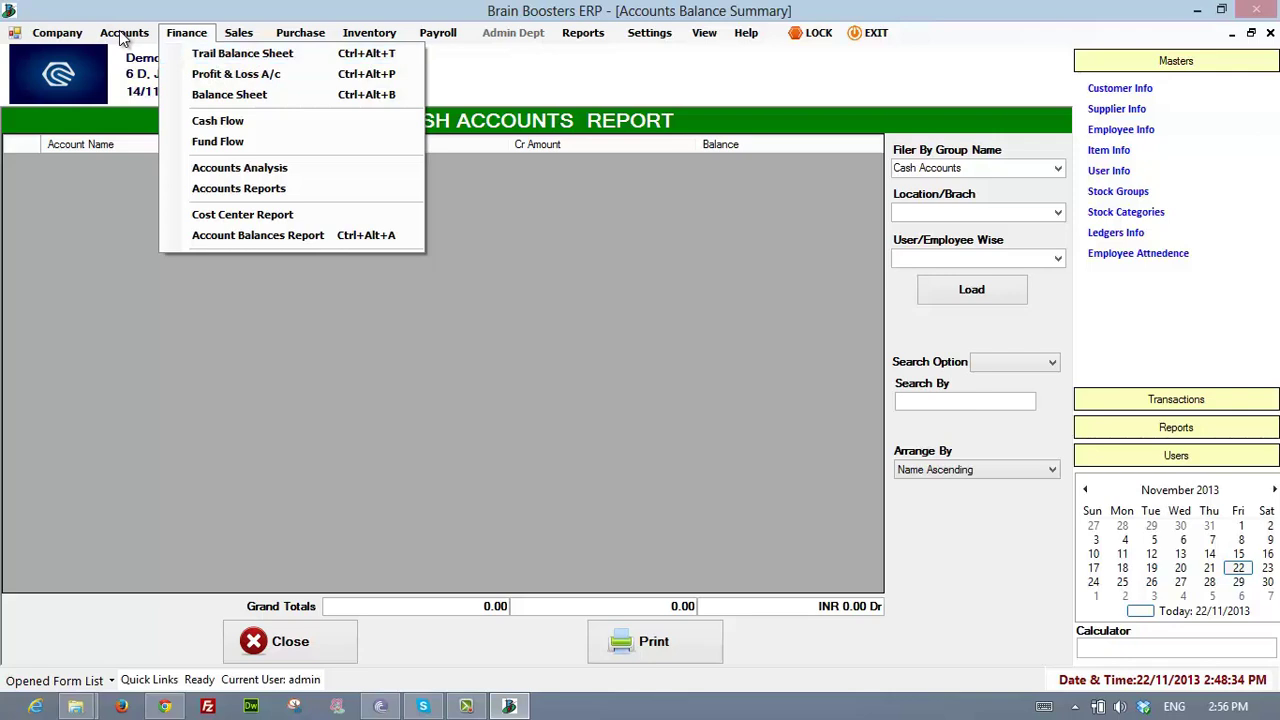
pyautogui.press('Right')
pyautogui.press('Escape')
pyautogui.press('Down')
pyautogui.press('Down')
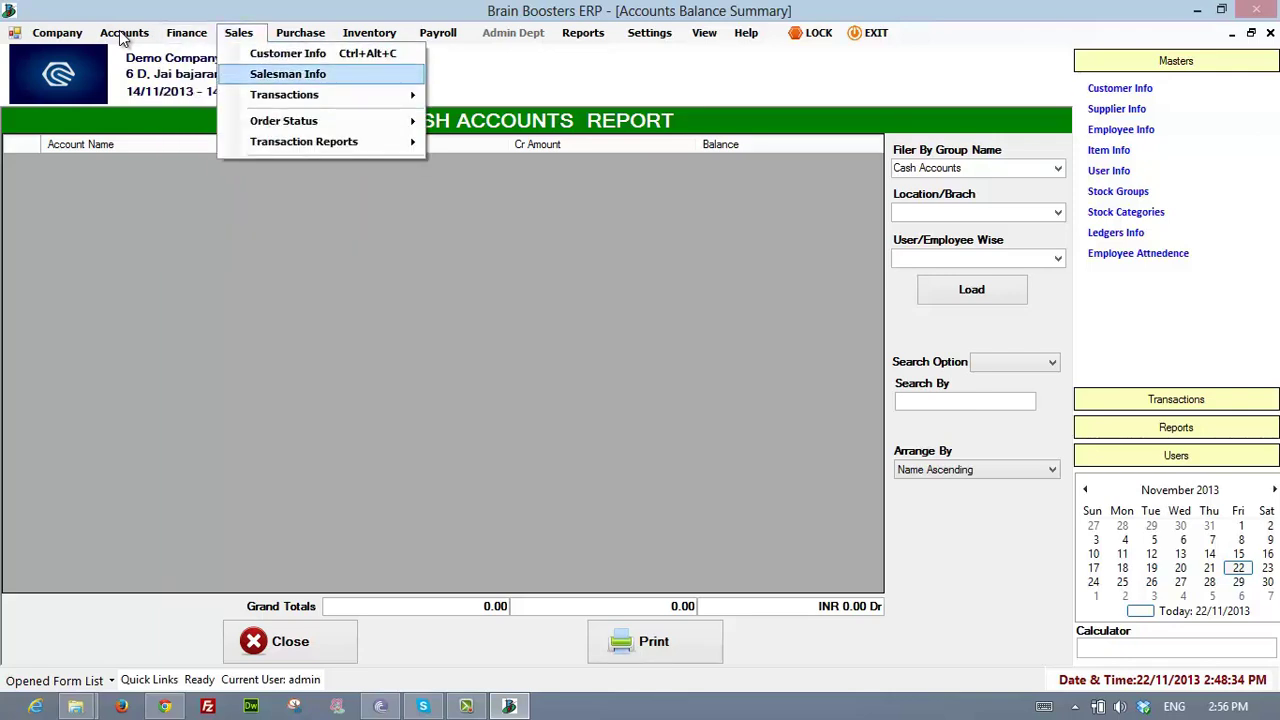
# - Review a new CUST1 customer form (credit limit 50000, payment term 30), then close it unsaved
pyautogui.press('Up')
pyautogui.press('Return')
pyautogui.press('Return')
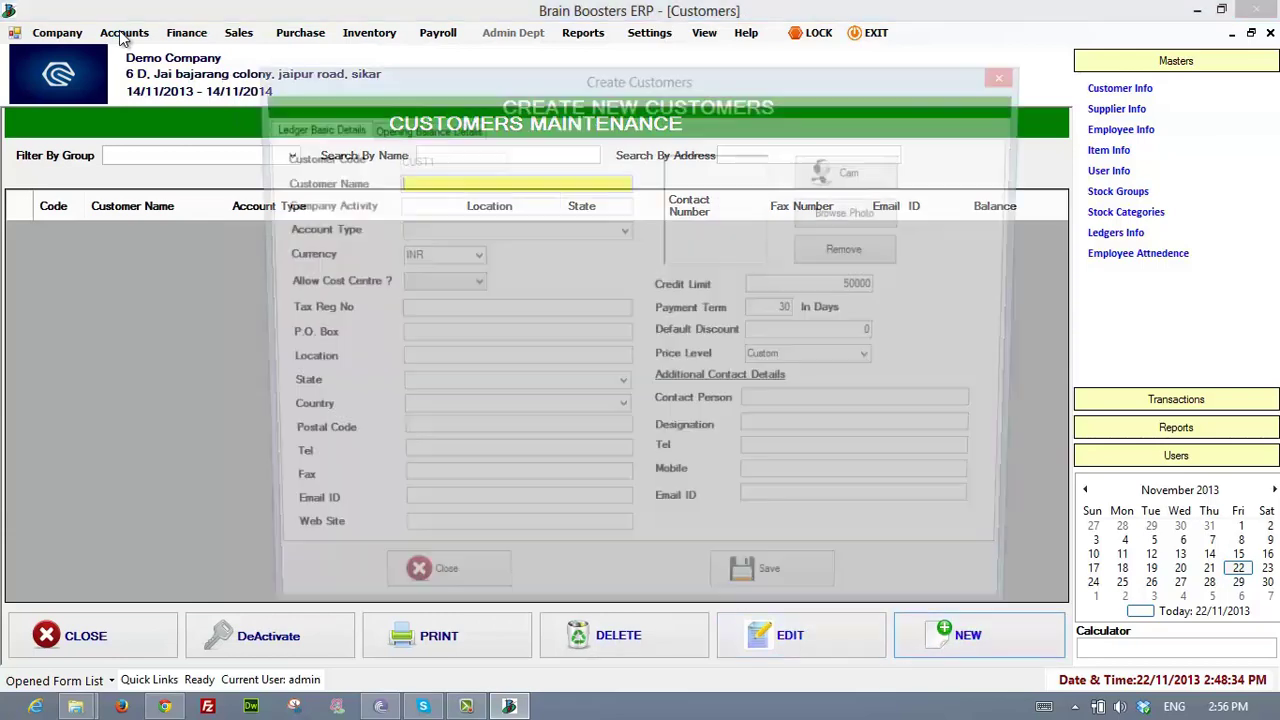
pyautogui.hotkey('ctrl', 'Tab')
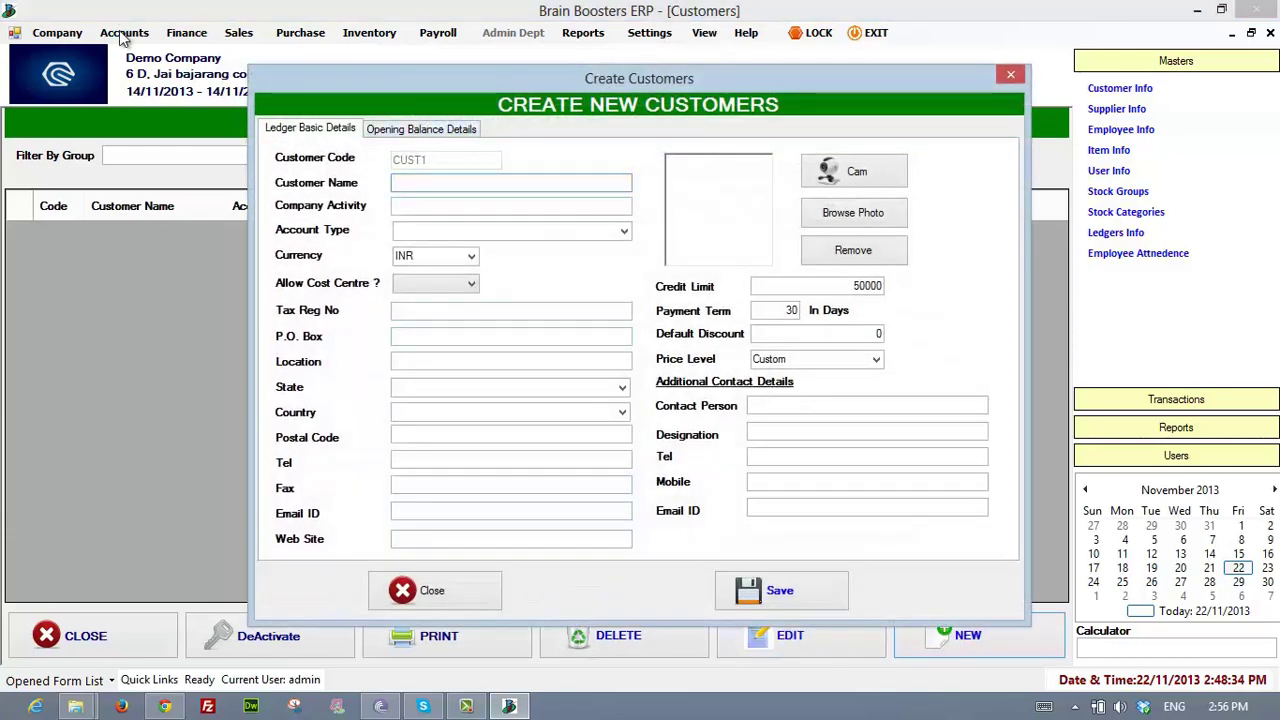
pyautogui.hotkey('ctrl', 'shift', 'Tab')
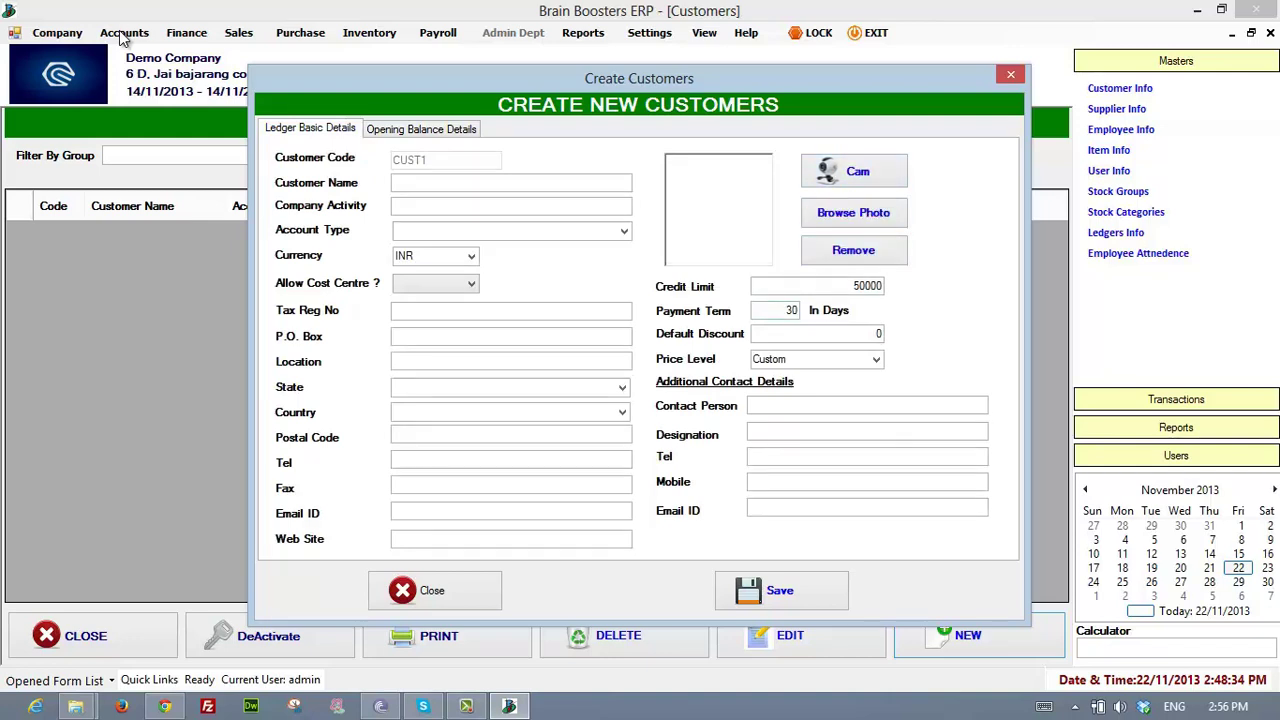
pyautogui.press('Tab')
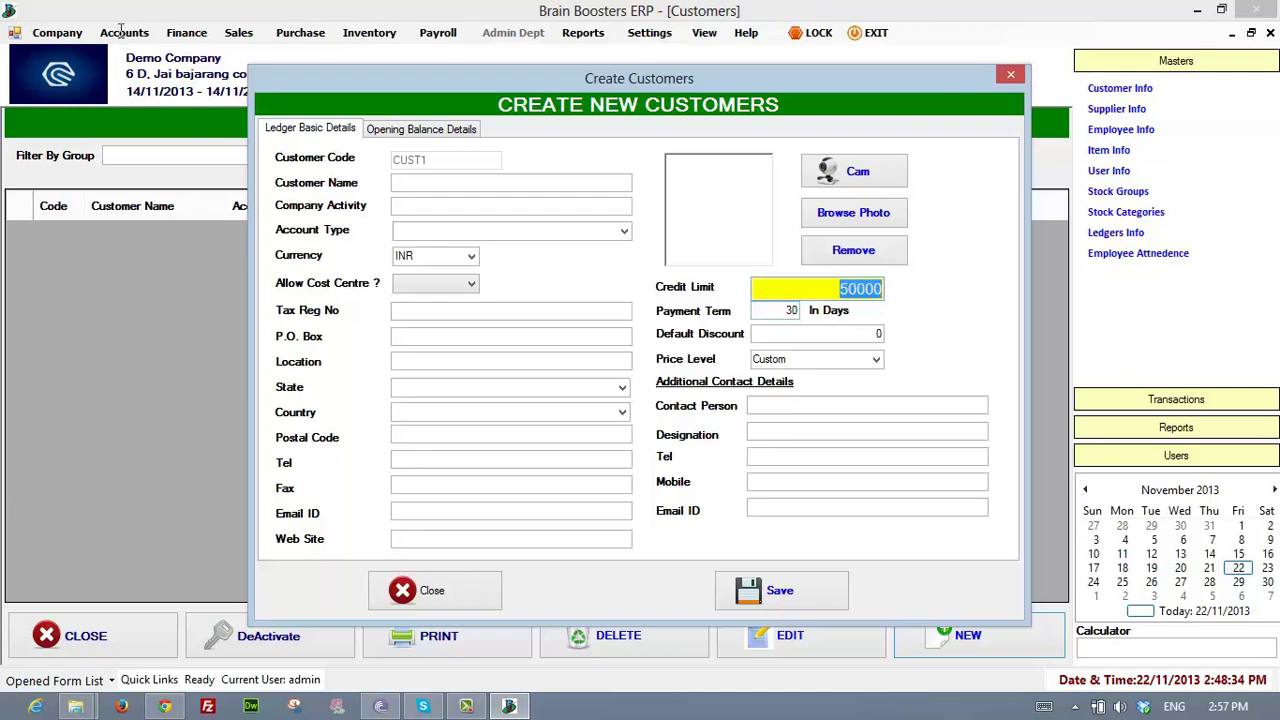
pyautogui.press('Tab')
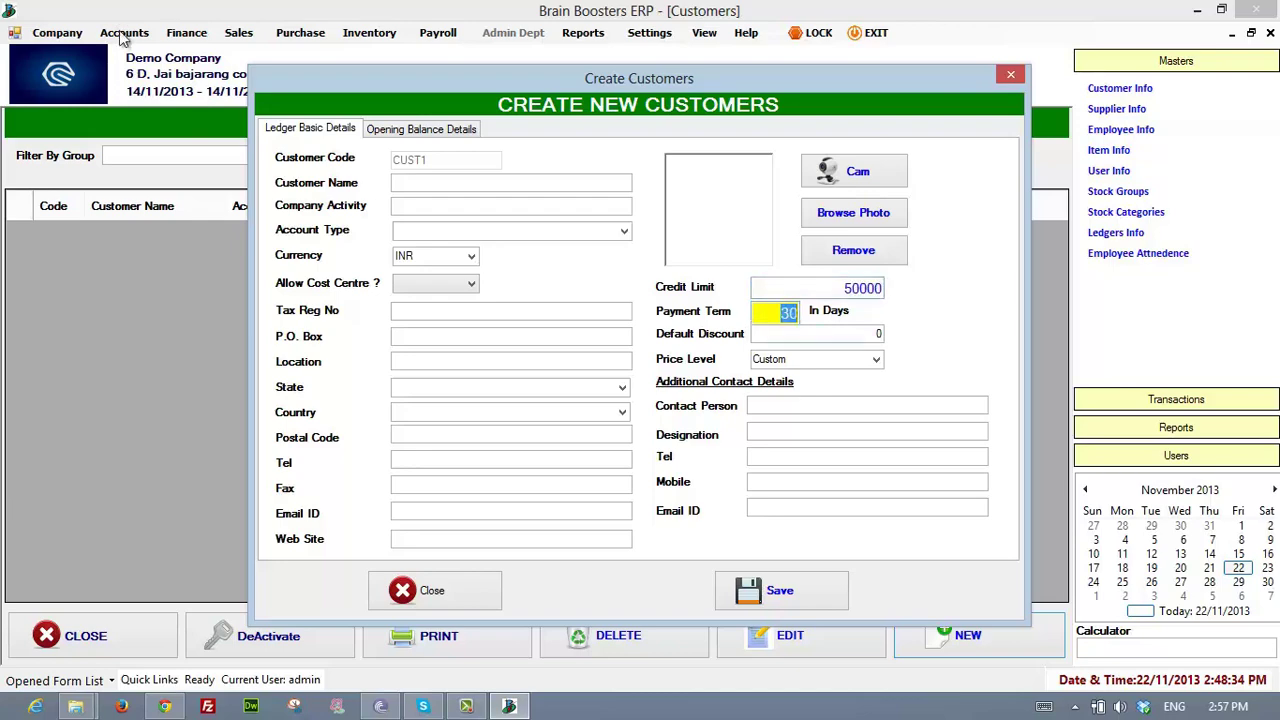
pyautogui.press('Tab')
pyautogui.press('Escape')
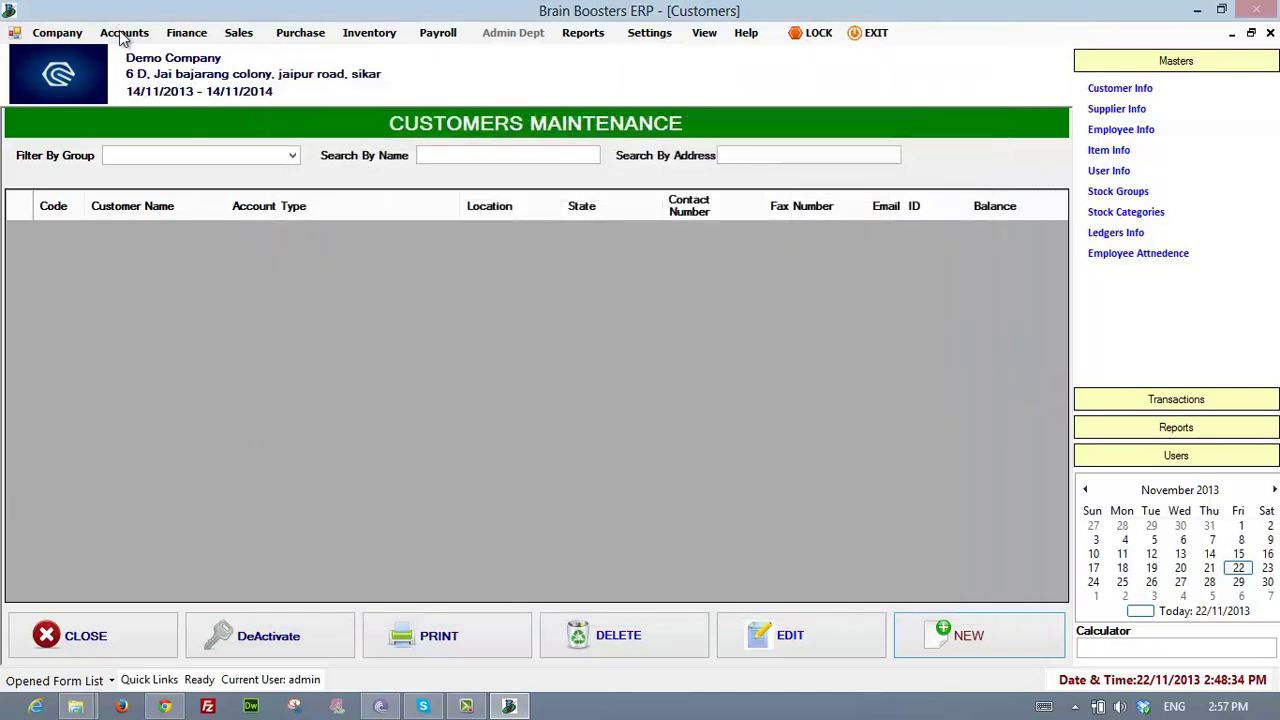
pyautogui.hotkey('alt', 's')
pyautogui.press('Down')
pyautogui.press('Down')
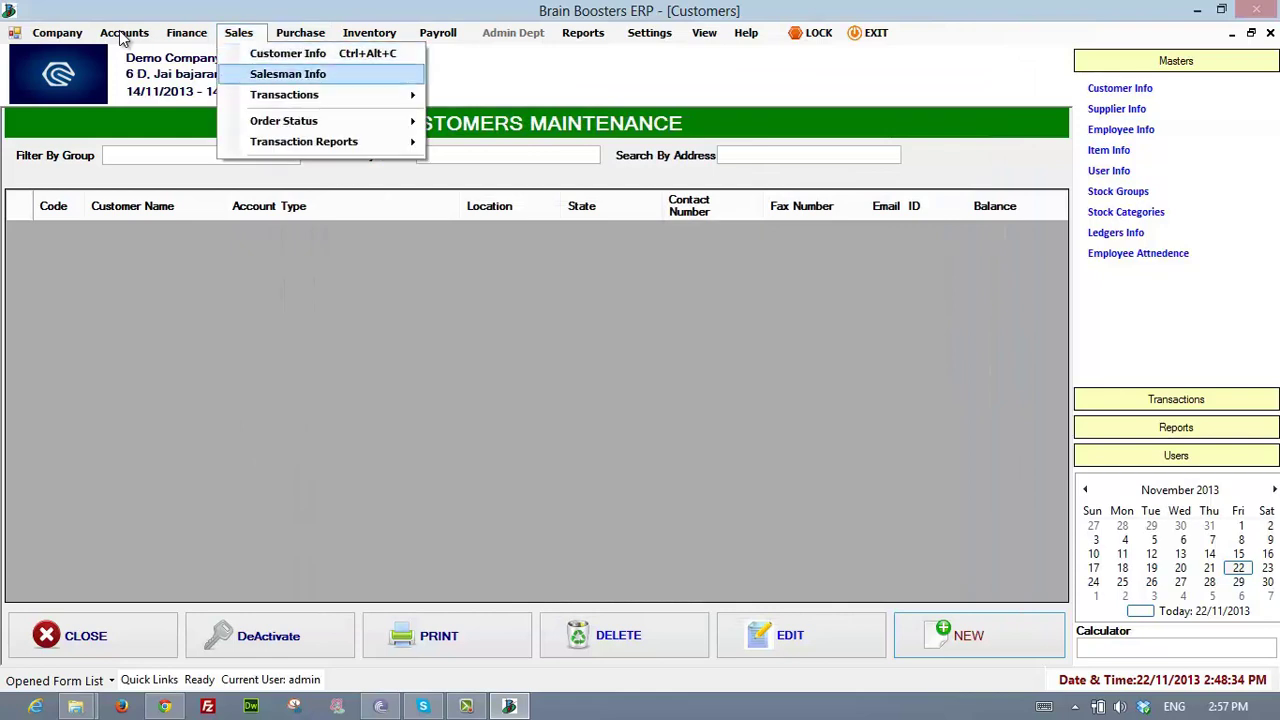
# - Open the Salesman Info records
pyautogui.press('Return')
pyautogui.hotkey('alt', 's')
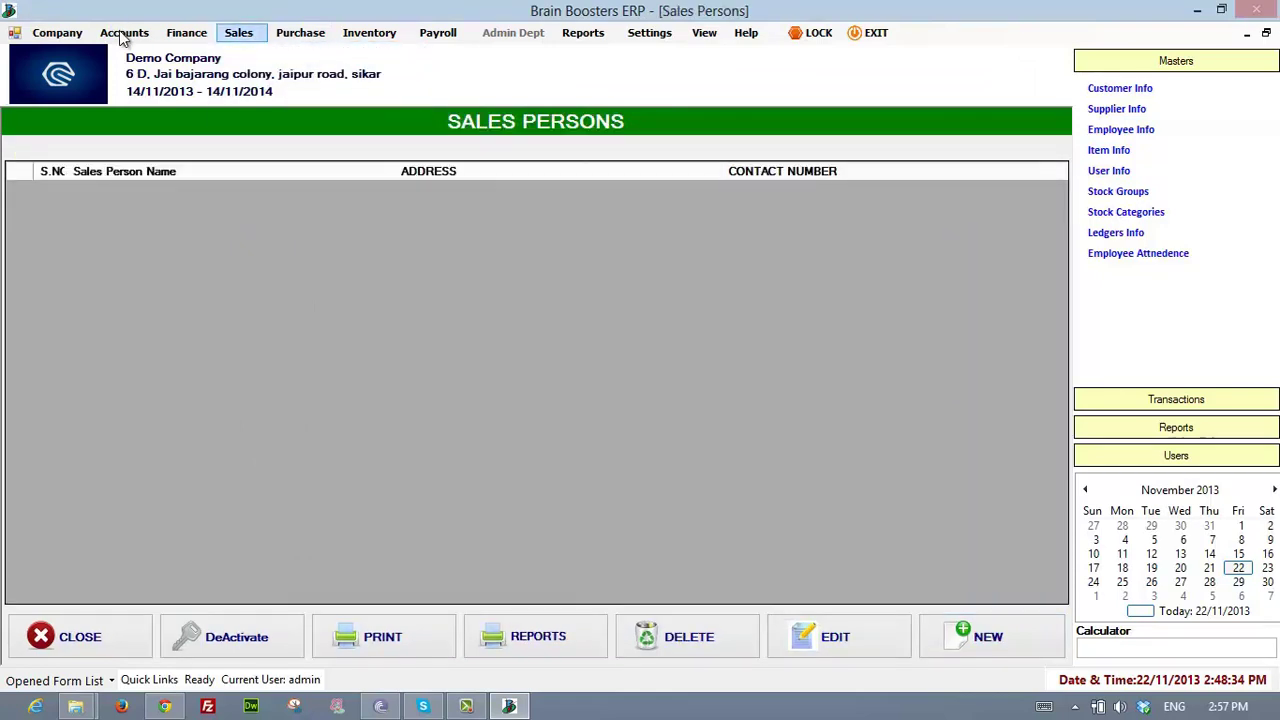
pyautogui.press('Down')
pyautogui.press('Down')
pyautogui.press('Down')
pyautogui.press('Up')
pyautogui.press('Down')
pyautogui.press('Up')
pyautogui.press('Up')
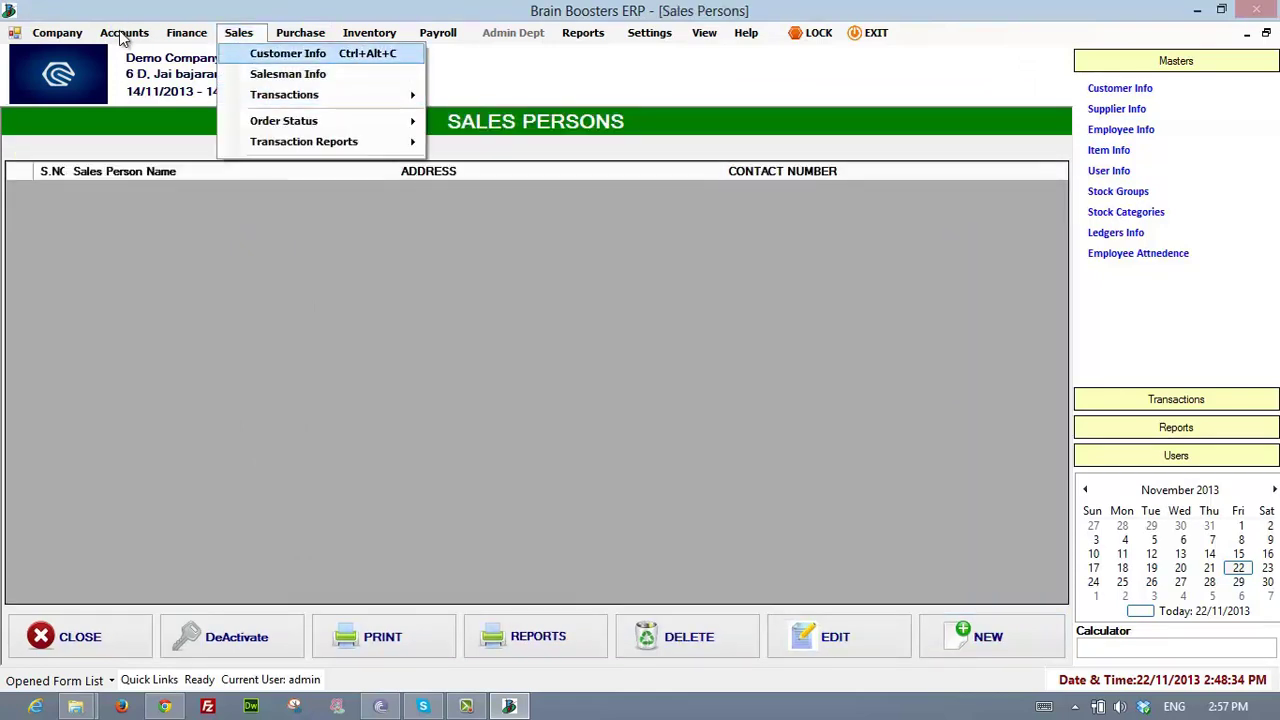
pyautogui.press('Down')
pyautogui.press('Down')
pyautogui.press('Down')
# - Open the Sales Orders status report from Sales > Order Status
pyautogui.press('Up')
pyautogui.press('Right')
pyautogui.press('Down')
pyautogui.press('Down')
pyautogui.press('Down')
pyautogui.press('Up')
pyautogui.press('Up')
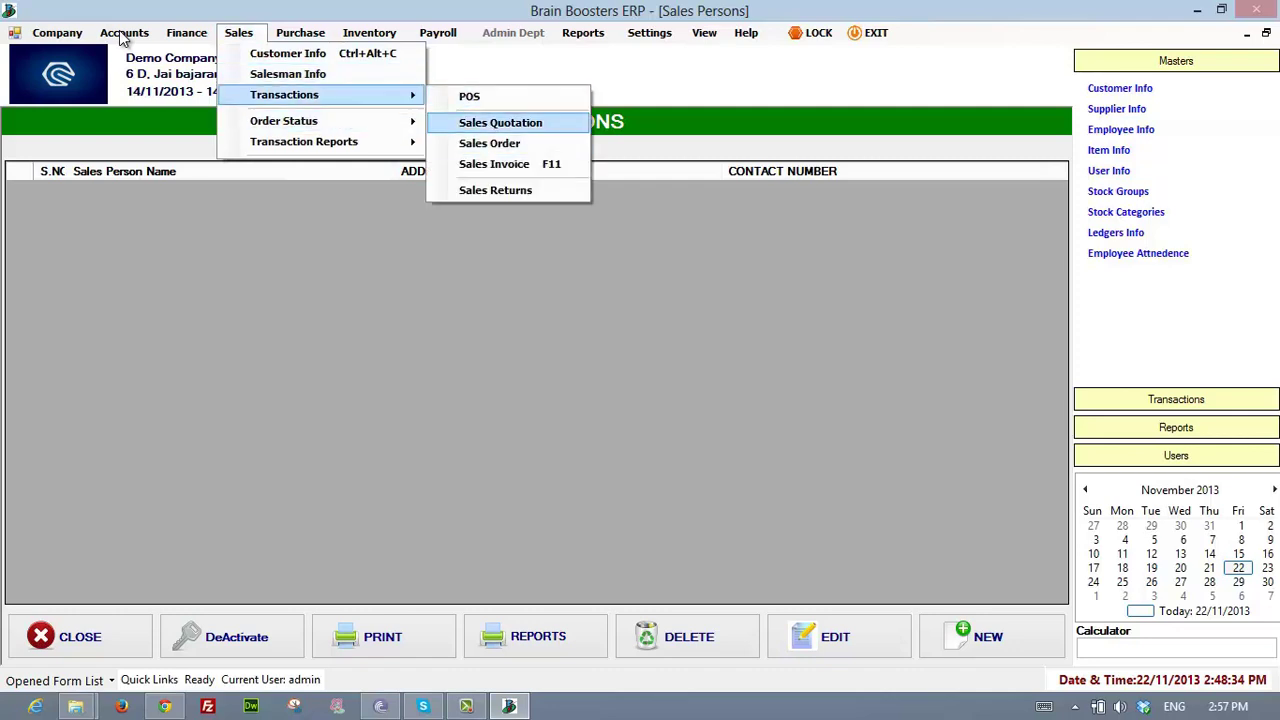
pyautogui.press('Down')
pyautogui.press('Up')
pyautogui.press('Down')
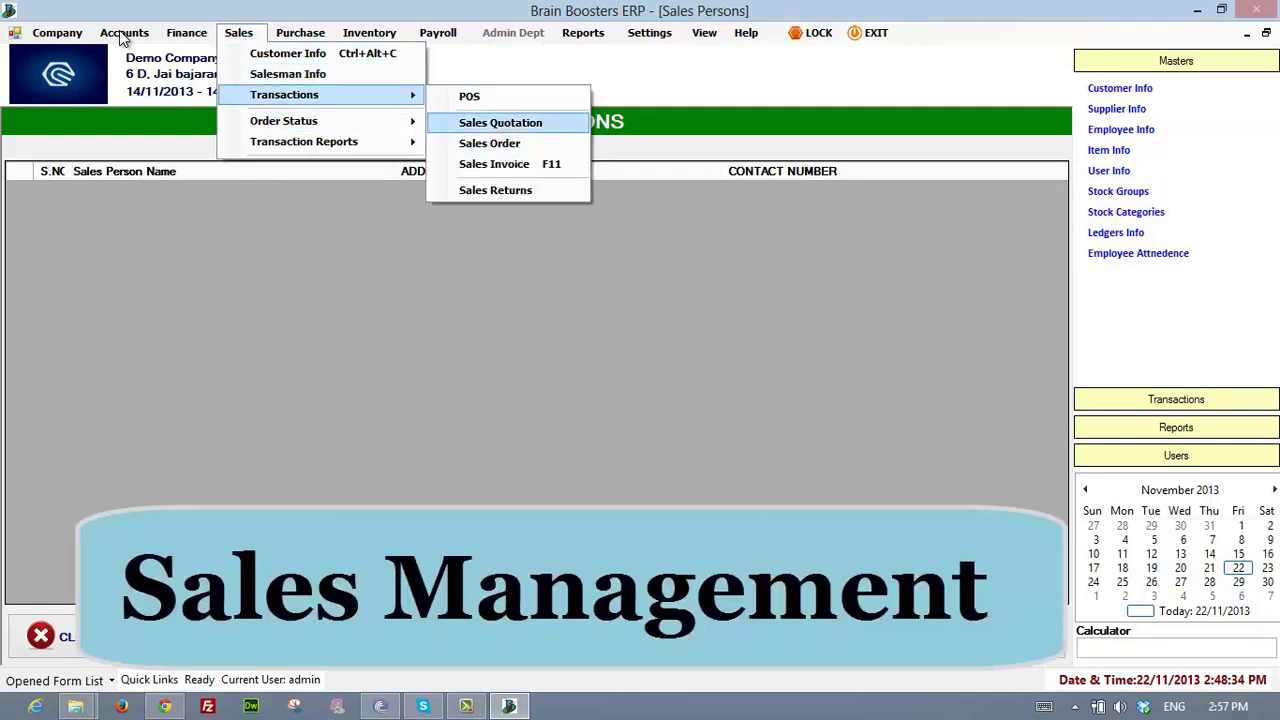
pyautogui.press('Down')
pyautogui.press('Down')
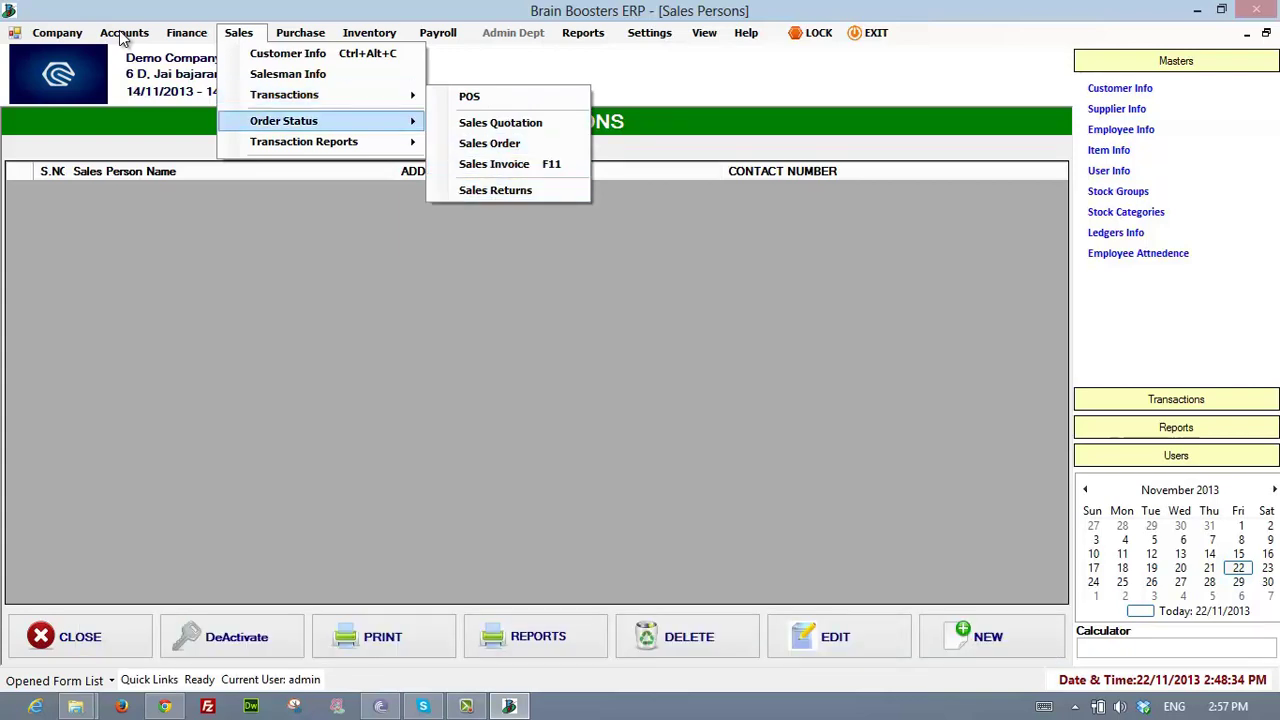
pyautogui.press('Right')
pyautogui.press('Return')
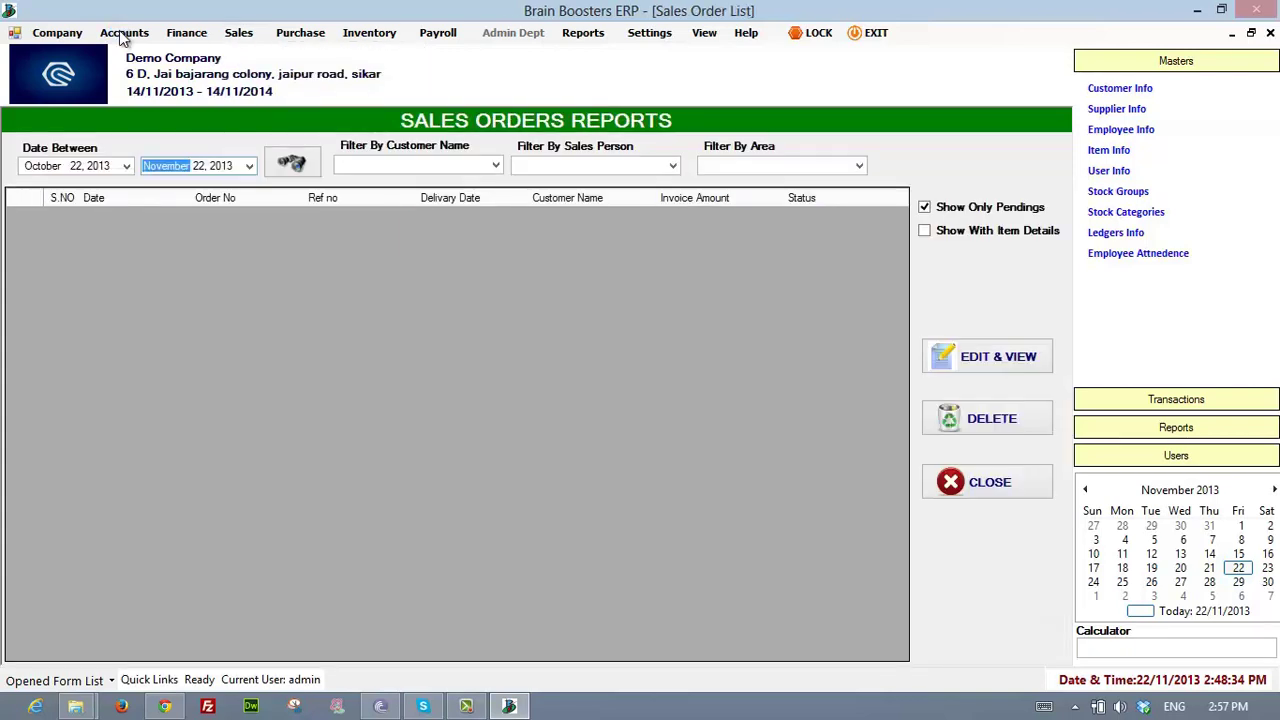
# - Open the Sales Quotations transaction report
pyautogui.hotkey('alt', 's')
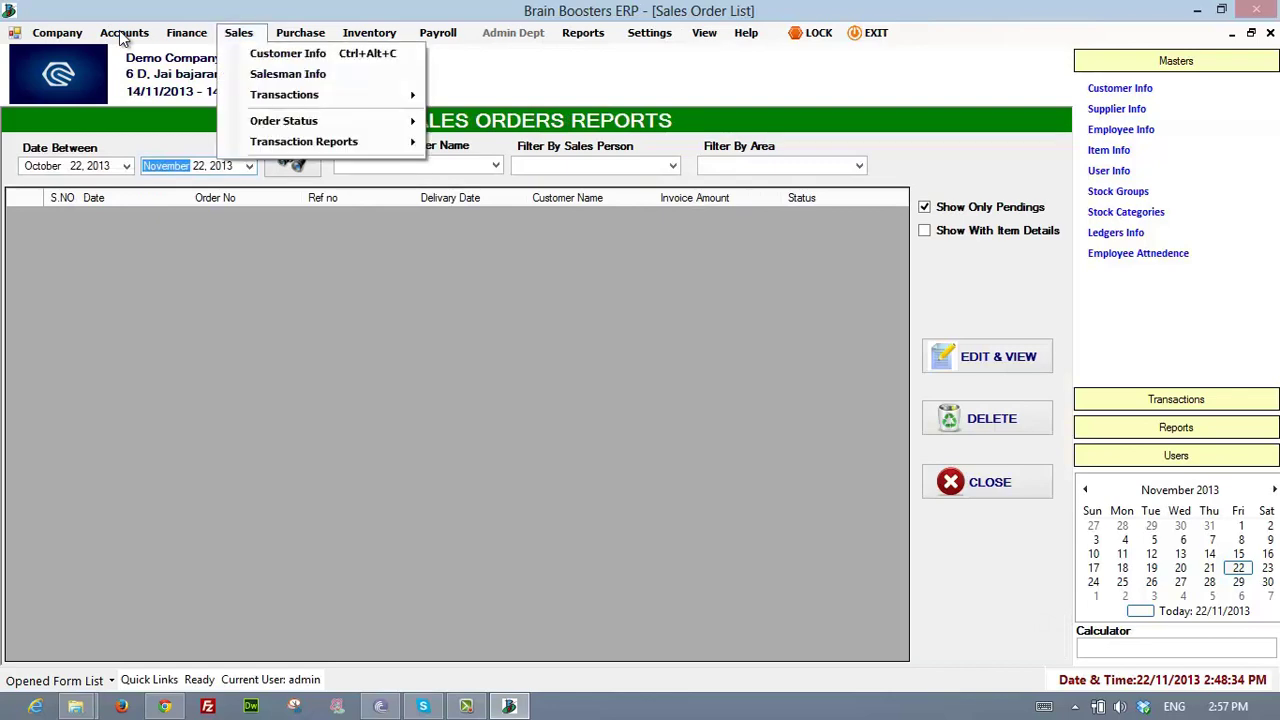
pyautogui.press('Right')
pyautogui.press('Down')
pyautogui.press('Down')
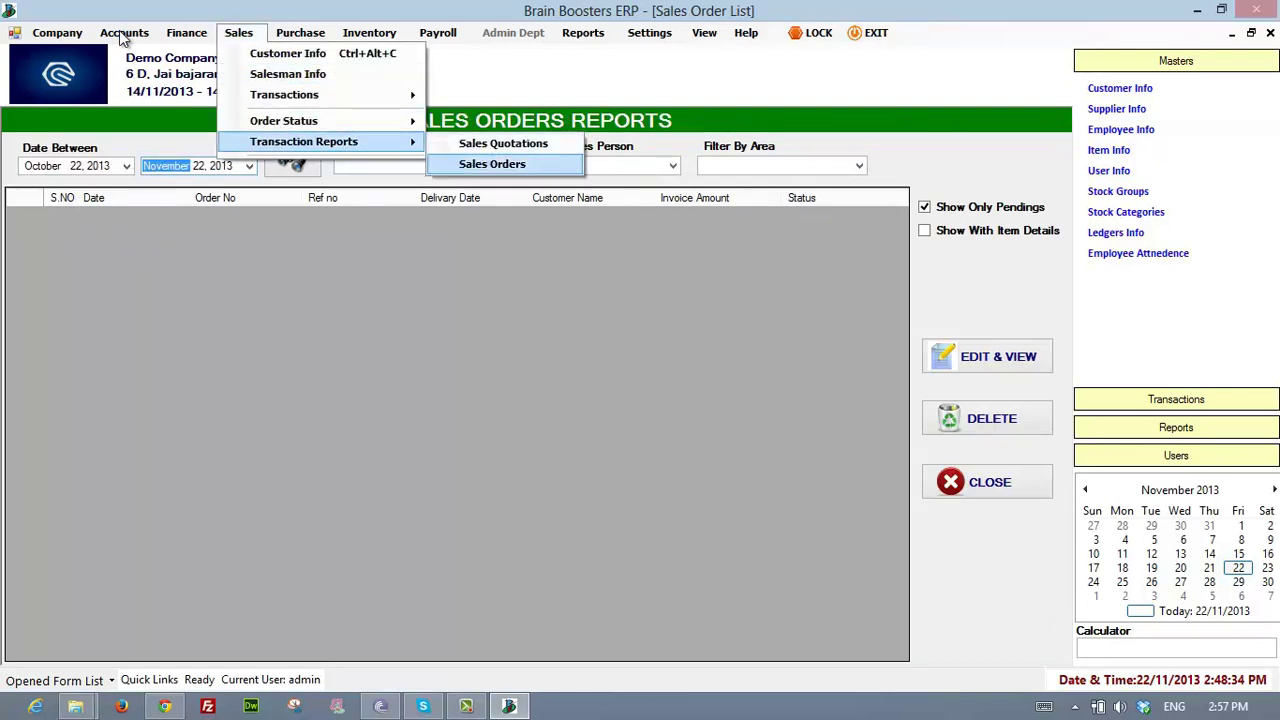
pyautogui.press('Up')
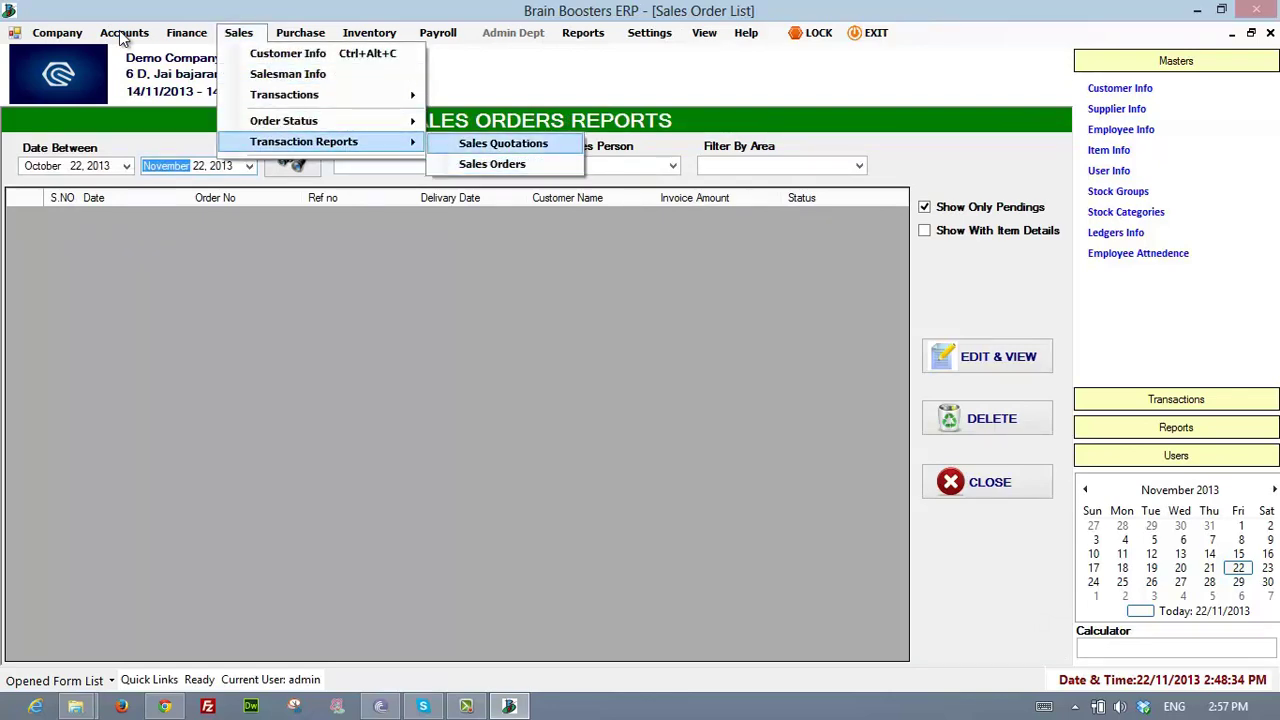
pyautogui.press('Return')
# - Open the Sales Orders report for 22 Oct to 22 Nov 2013 and review its customer and salesperson filters
pyautogui.hotkey('alt', 's')
pyautogui.press('Up')
pyautogui.press('Right')
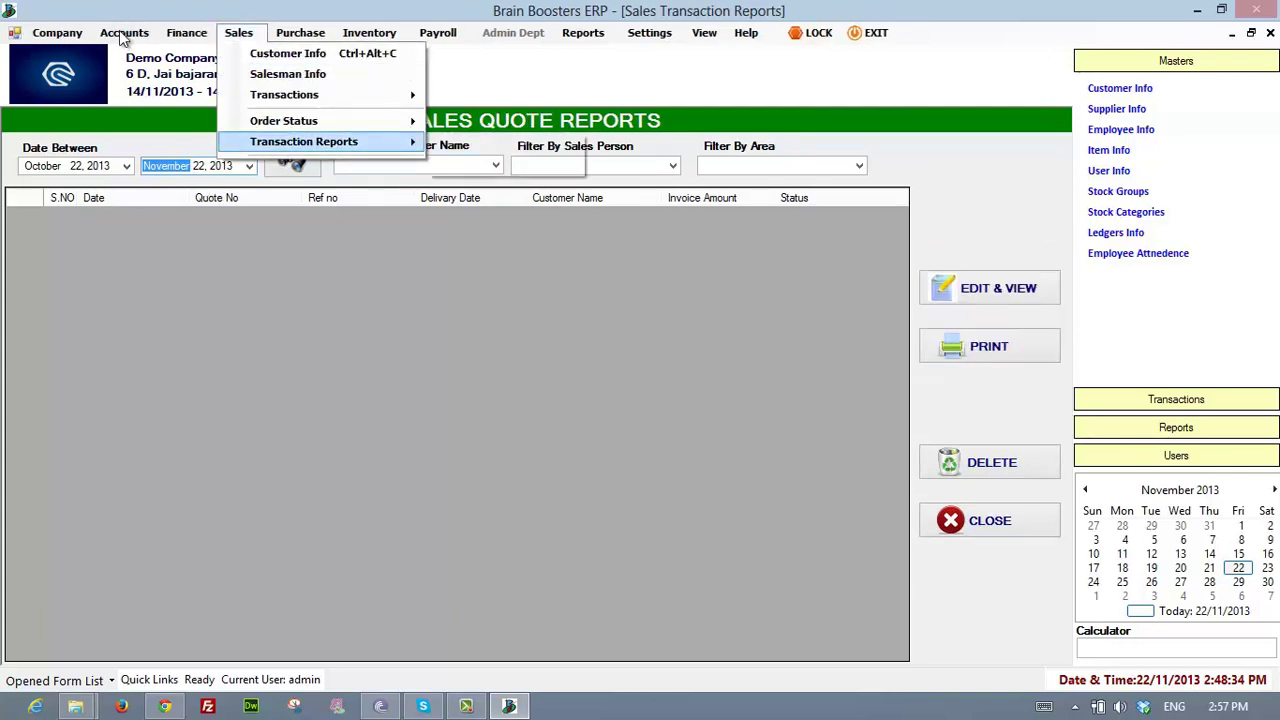
pyautogui.press('Down')
pyautogui.press('Return')
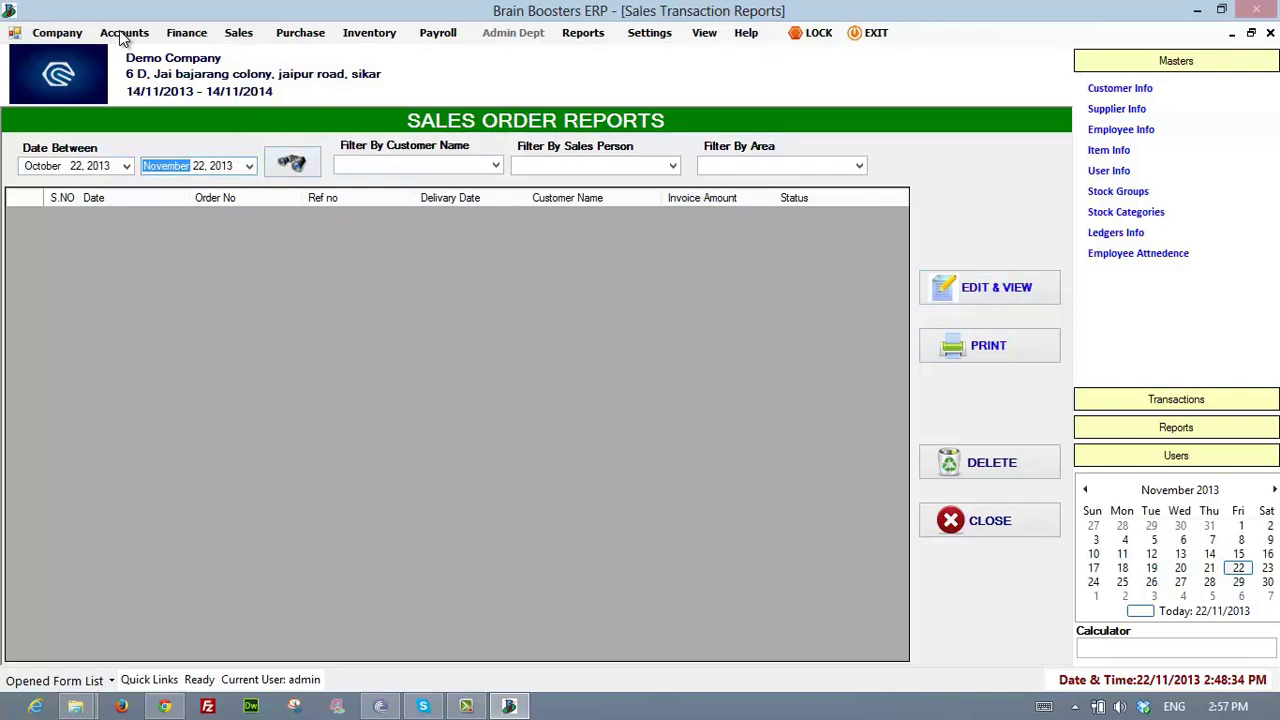
pyautogui.press('Tab')
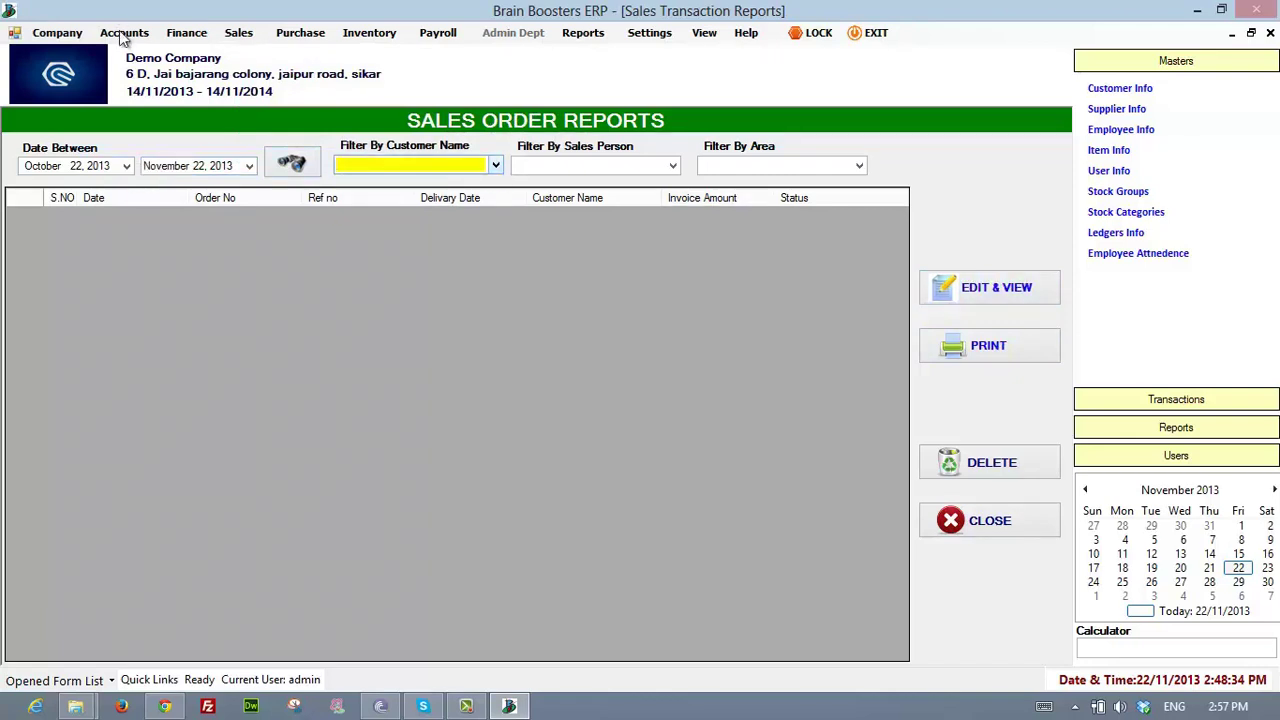
pyautogui.press('Tab')
pyautogui.press('Tab')
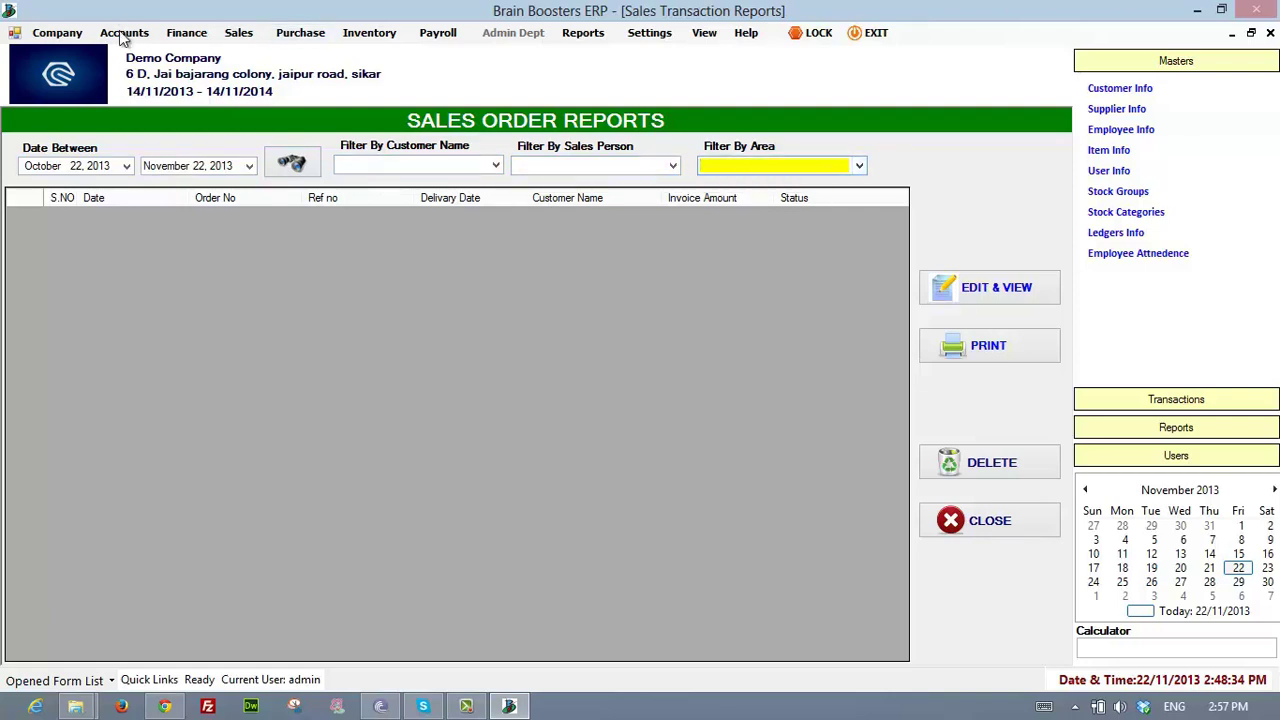
pyautogui.hotkey('alt', 's')
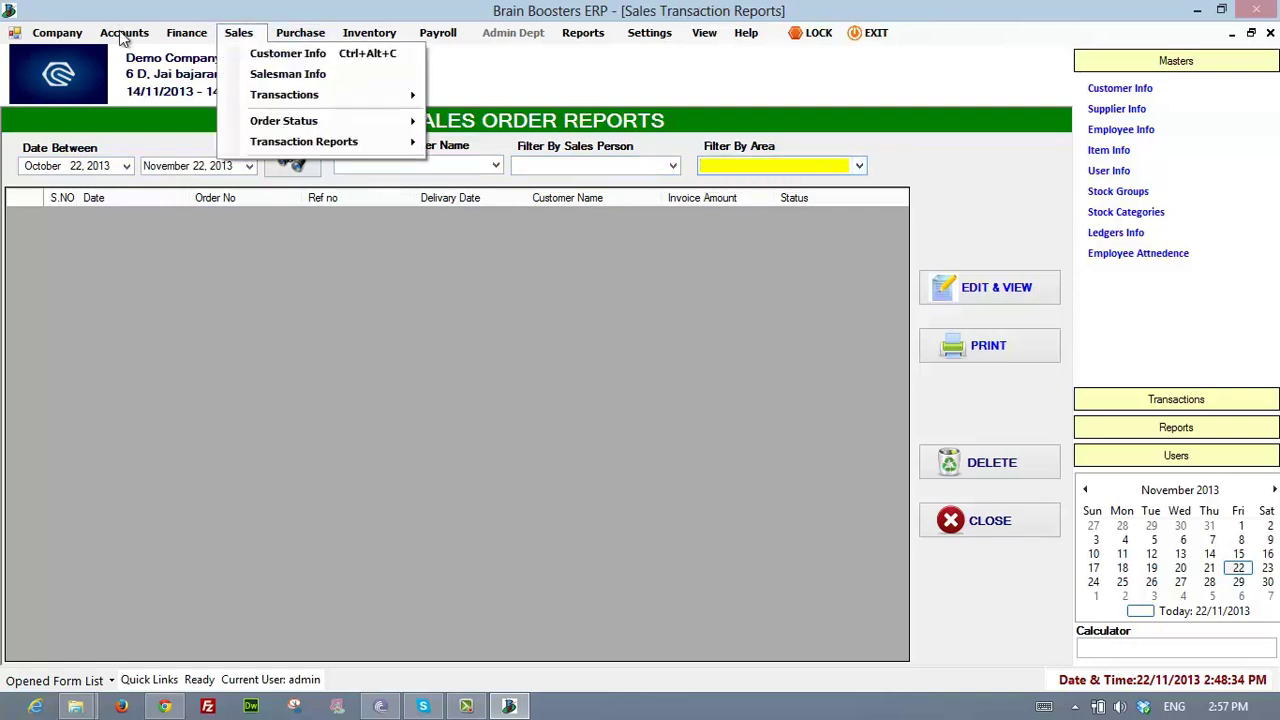
pyautogui.press('Right')
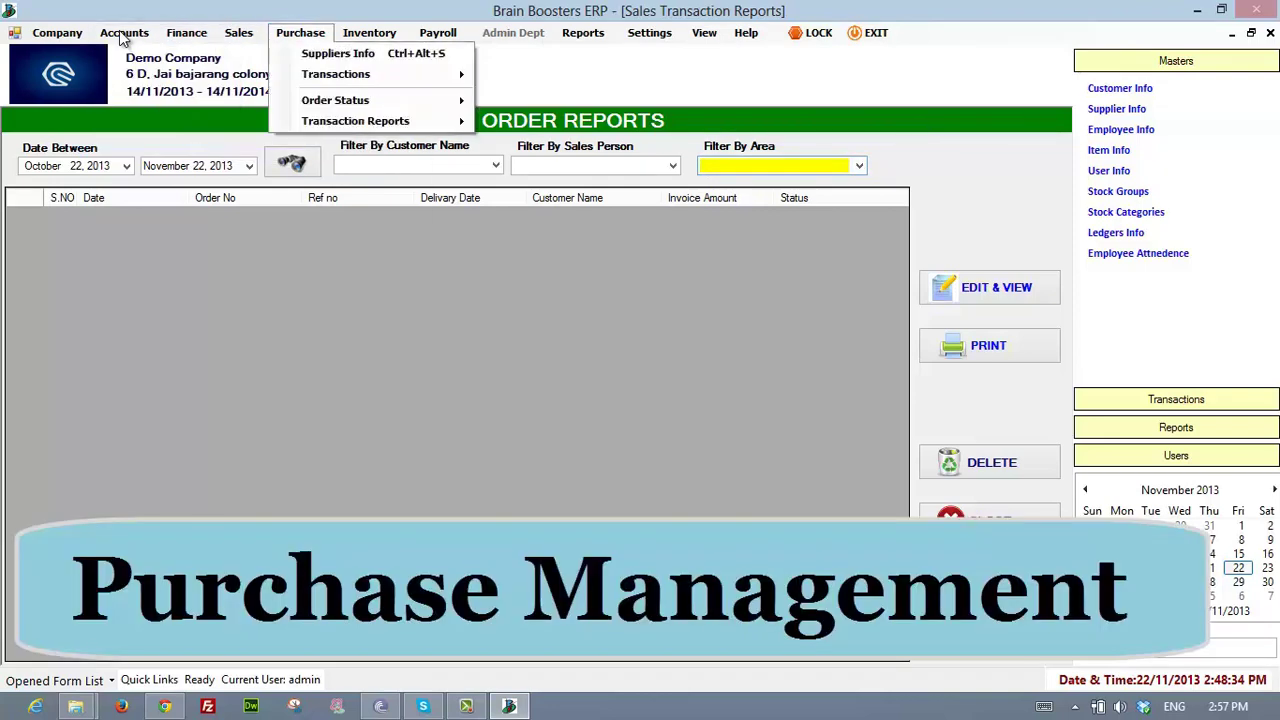
# - Open Purchase > Suppliers Info to show the Suppliers Maintenance form
pyautogui.press('Down')
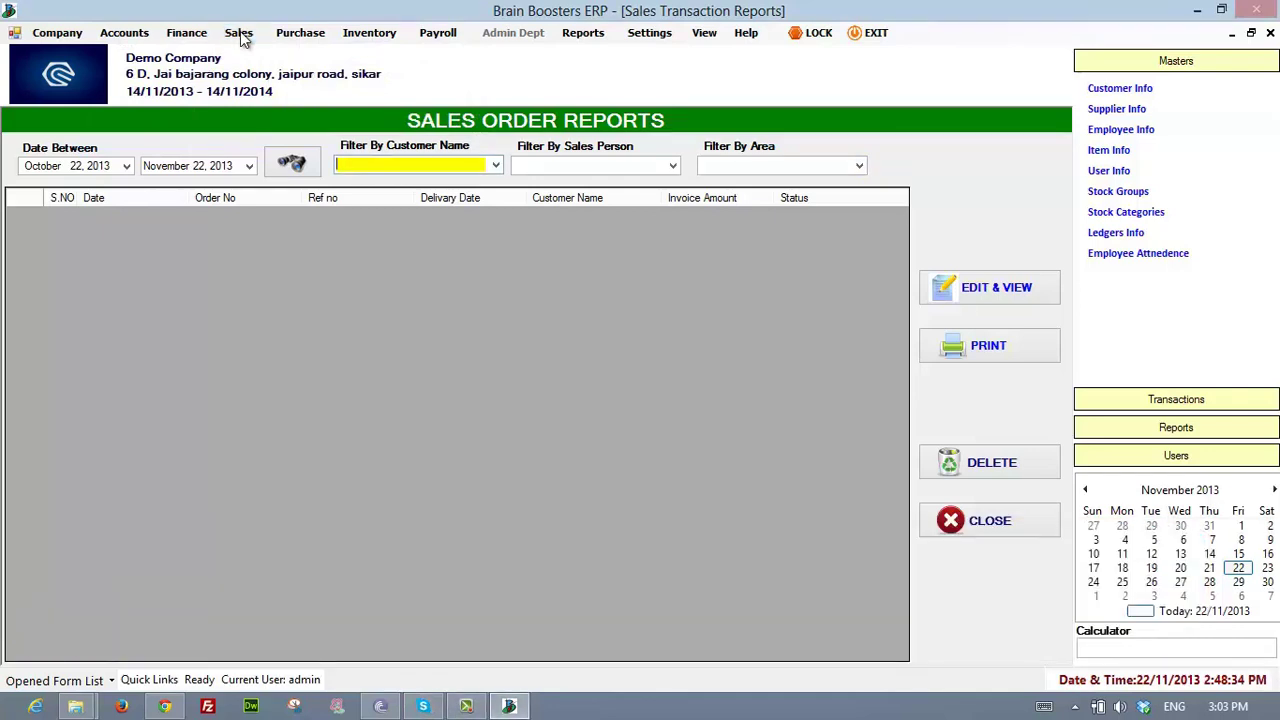
pyautogui.click(241, 38)
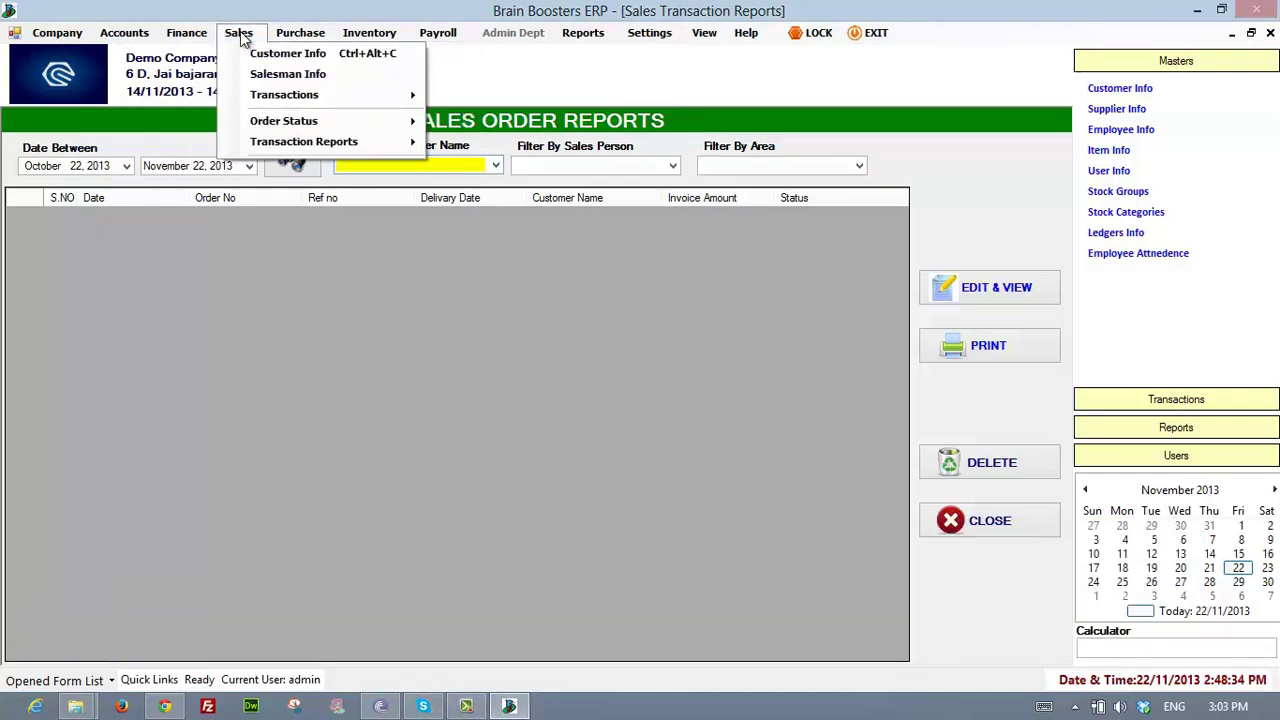
pyautogui.press('Right')
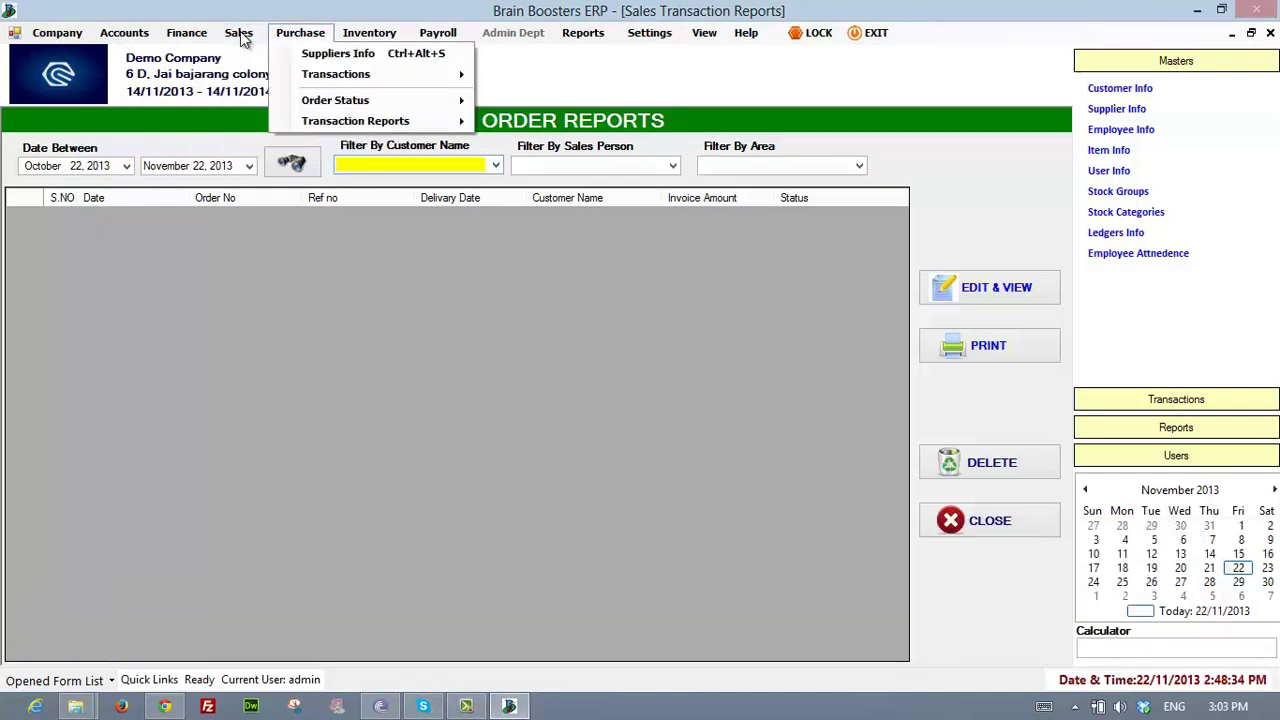
pyautogui.press('Down')
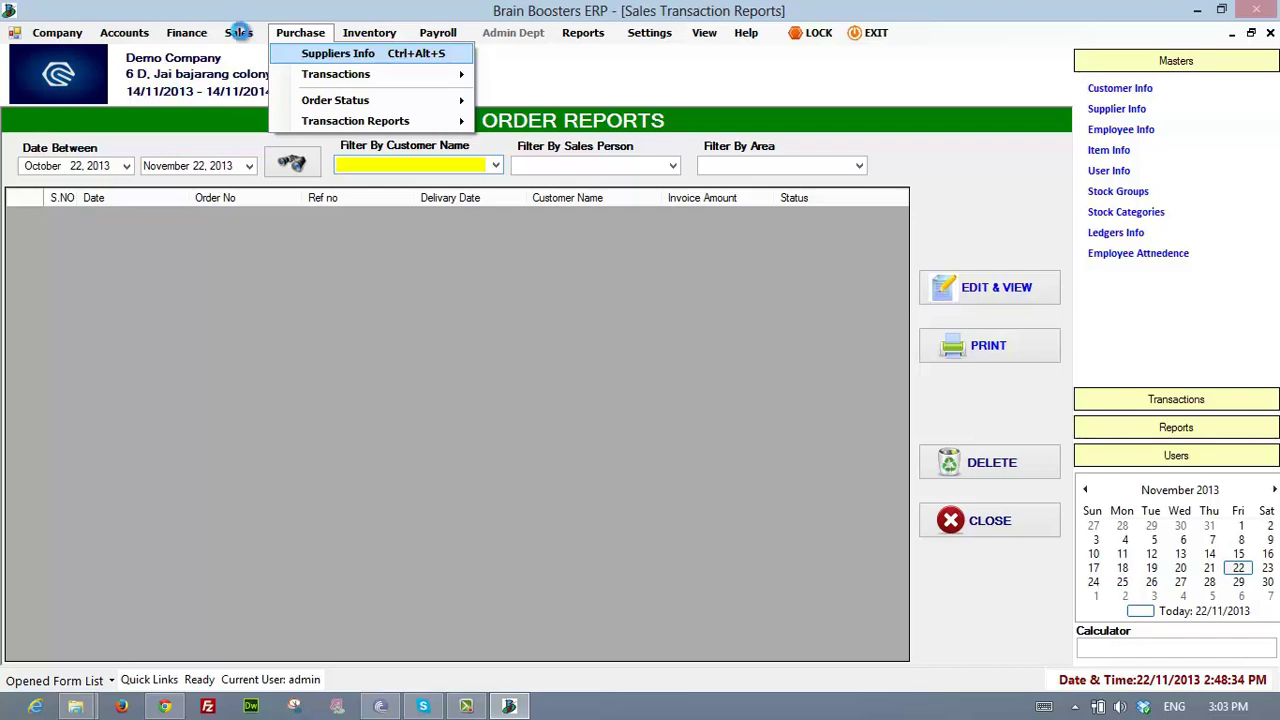
pyautogui.press('Return')
# - Start a new supplier named 'demo' with account type Suppliers Accounts and currency INR
pyautogui.hotkey('alt', 'n')
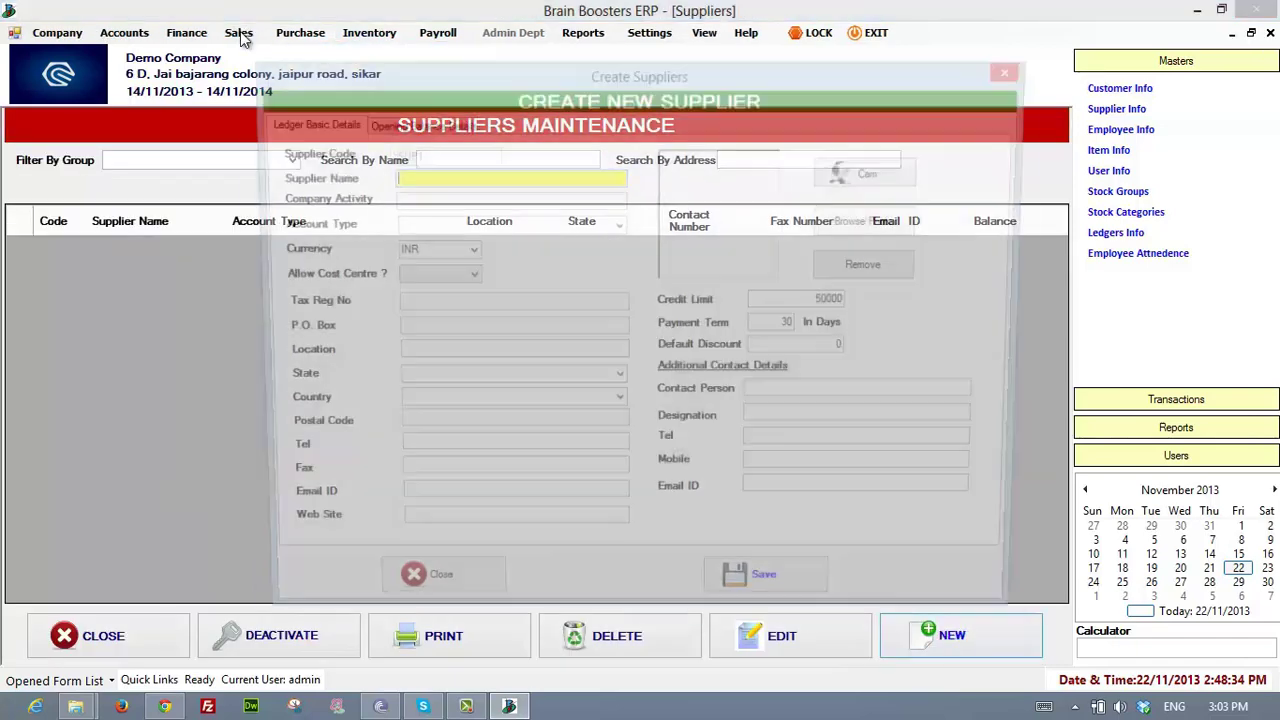
pyautogui.press('Tab')
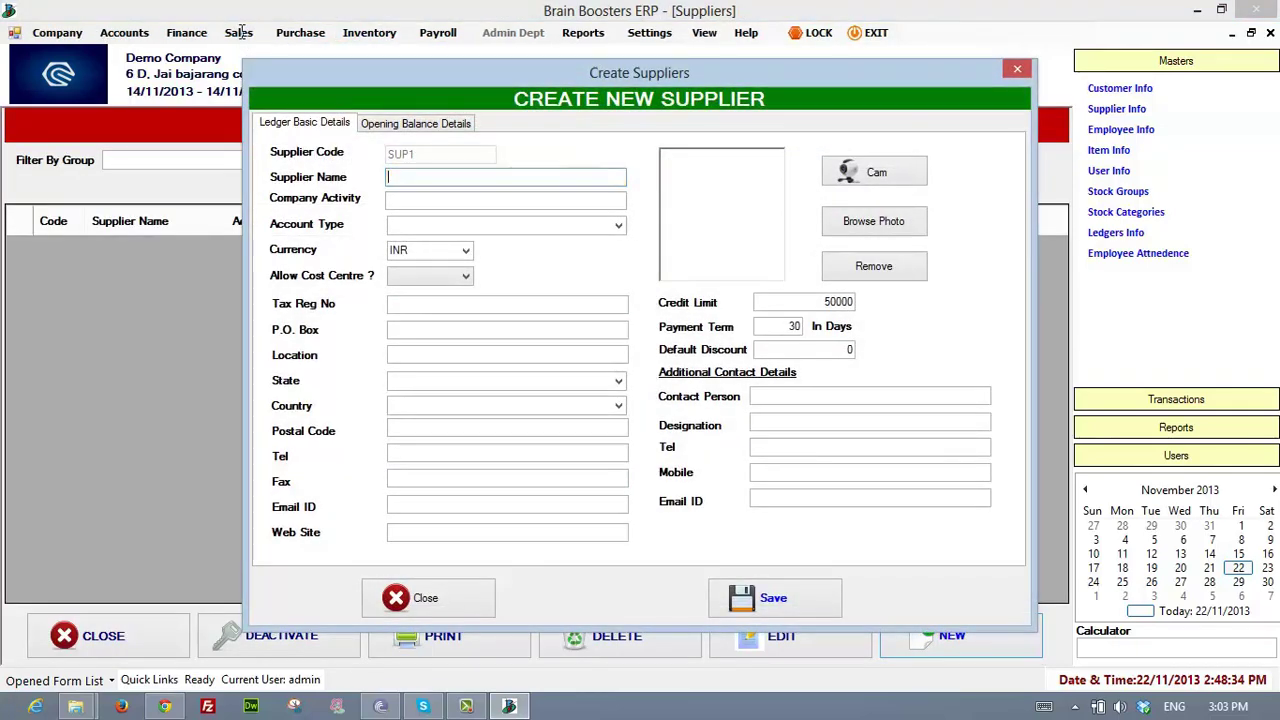
pyautogui.hotkey('shift', 'Tab')
pyautogui.write('demo')
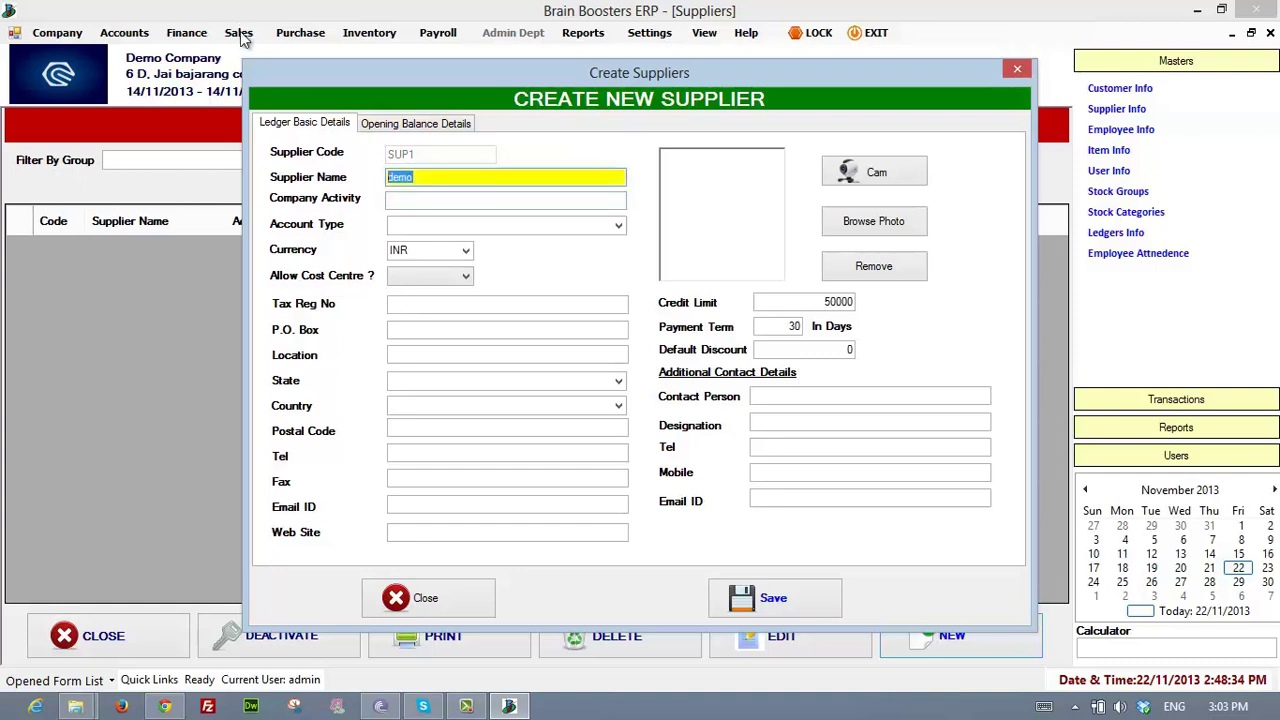
pyautogui.press('Tab')
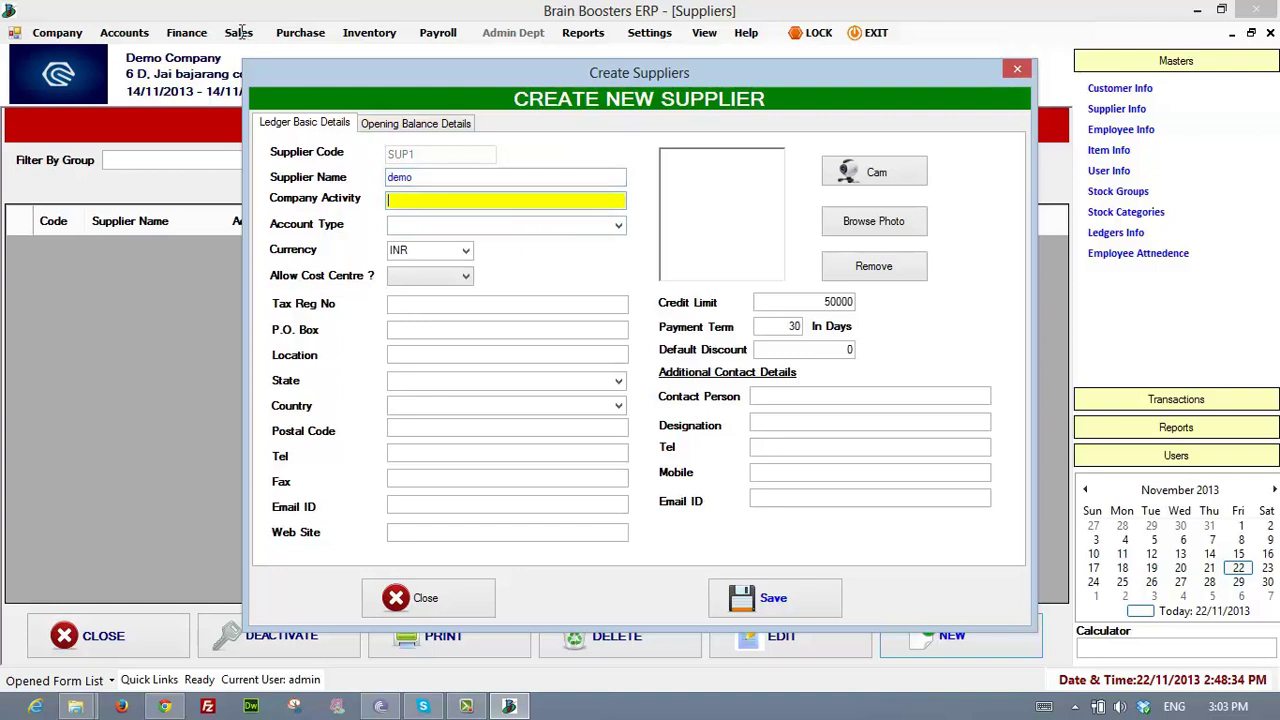
pyautogui.press('Tab')
pyautogui.hotkey('alt', 'Down')
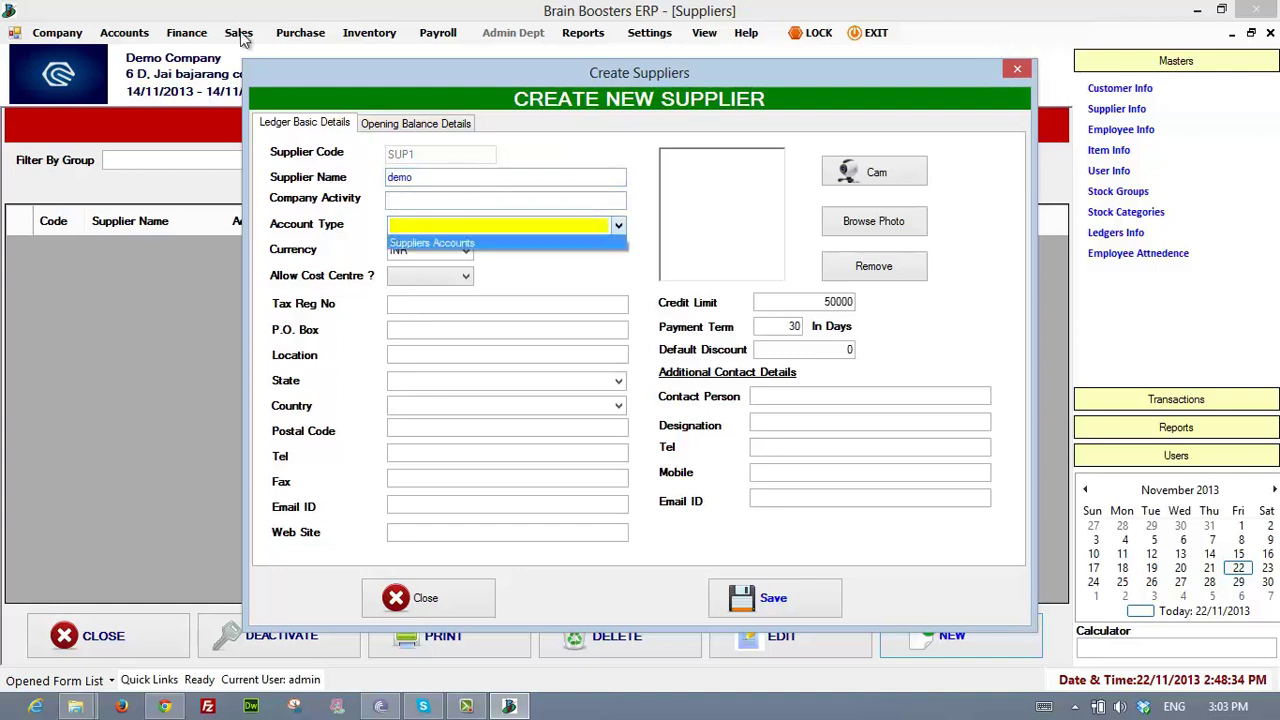
pyautogui.press('Return')
pyautogui.press('Tab')
pyautogui.hotkey('alt', 'Down')
pyautogui.press('Return')
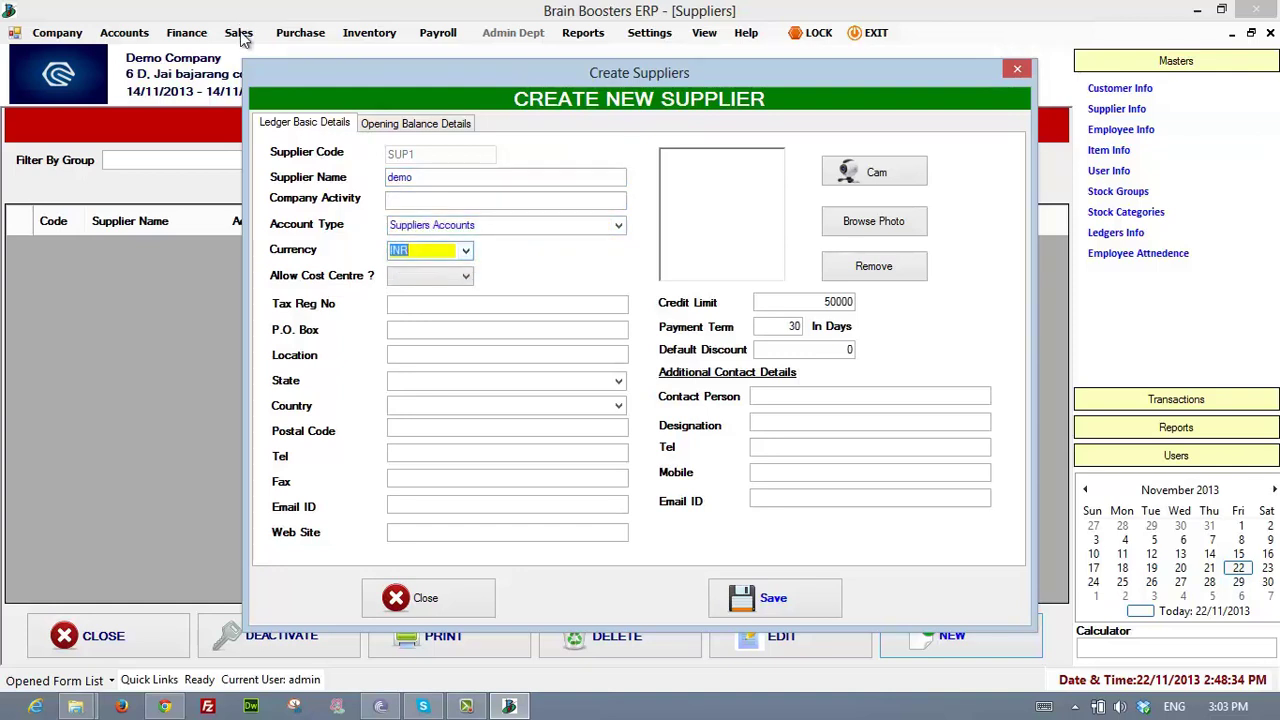
# - Review the cost centre, credit limit and payment term fields, then close the supplier form unsaved
pyautogui.press('Tab')
pyautogui.hotkey('alt', 'Down')
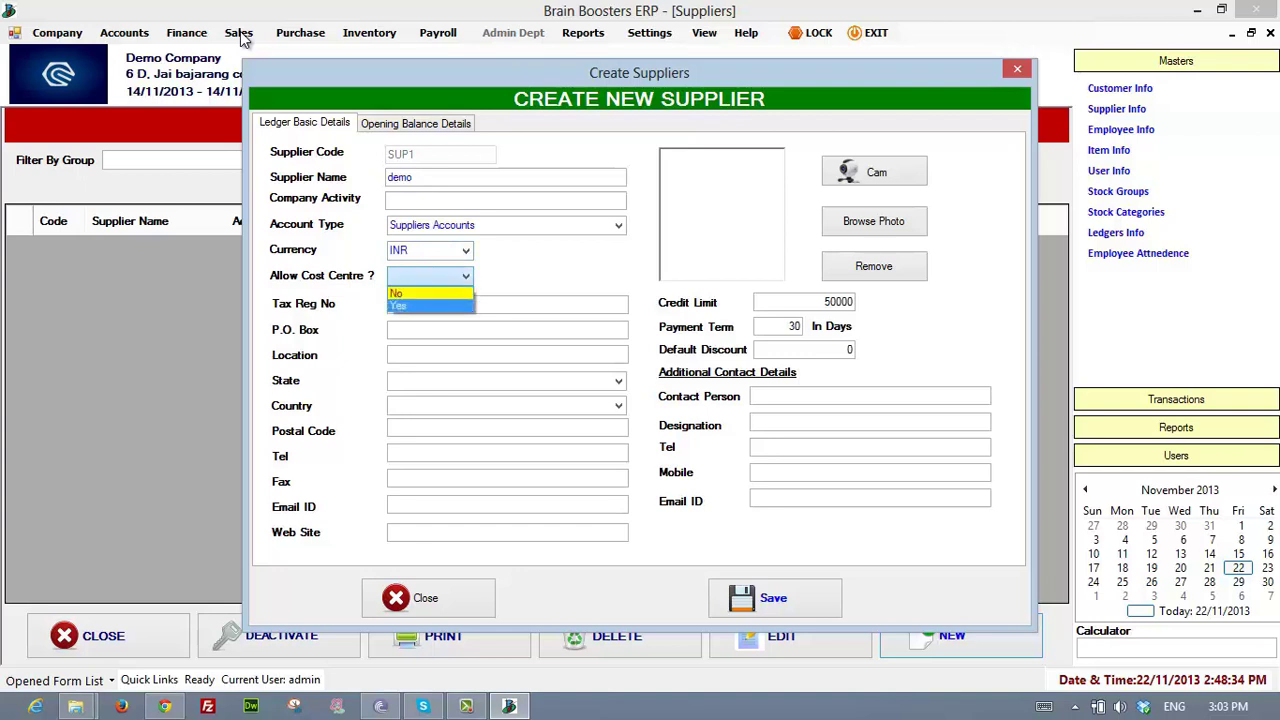
pyautogui.press('Escape')
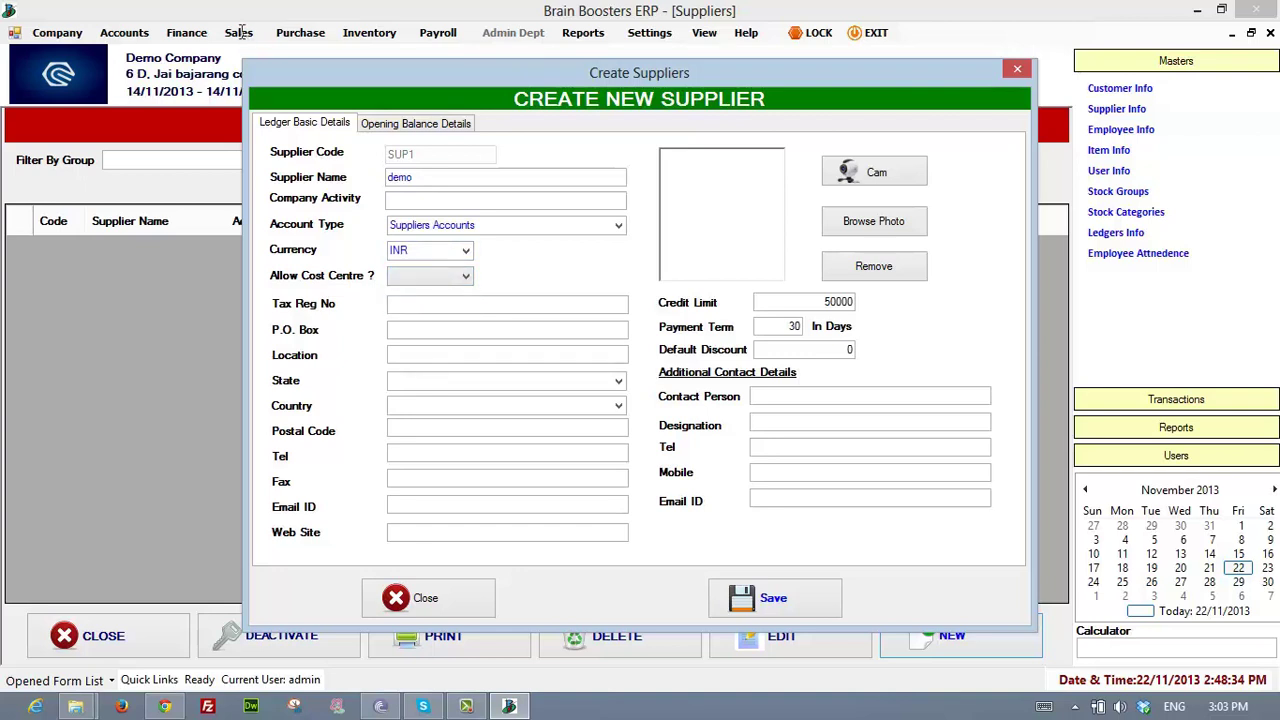
pyautogui.press('Tab')
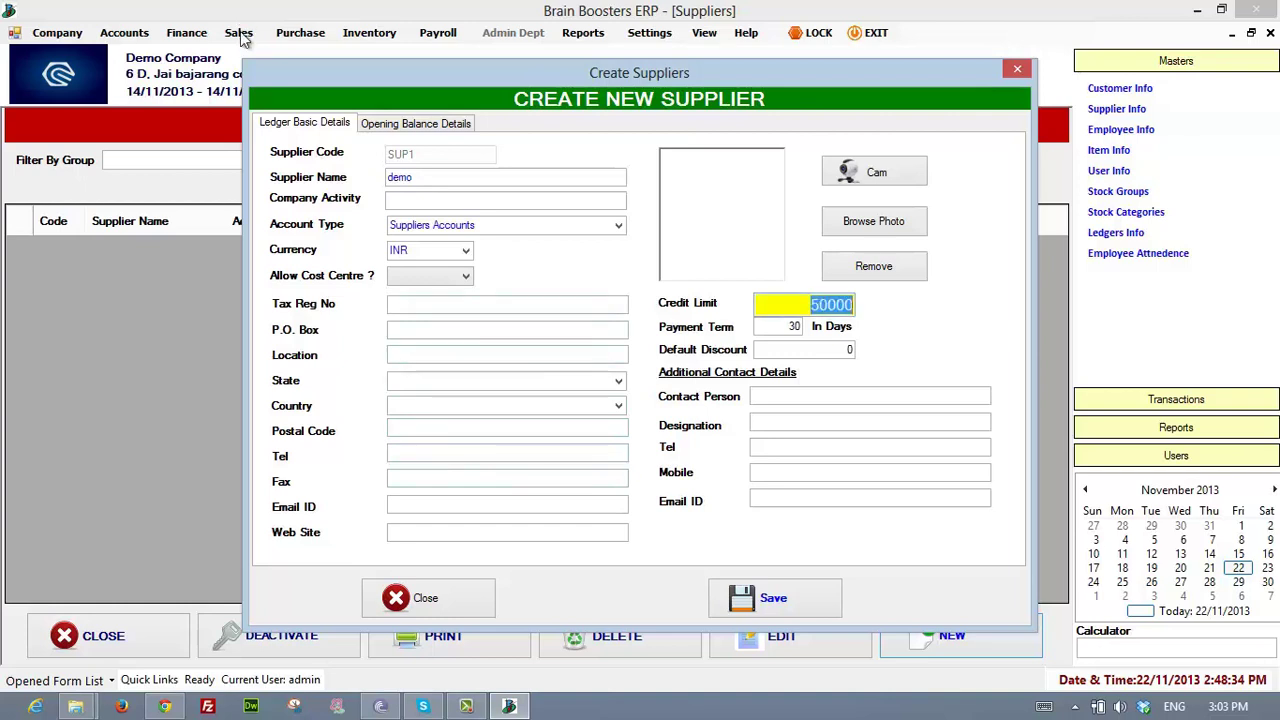
pyautogui.press('Tab')
pyautogui.press('Tab')
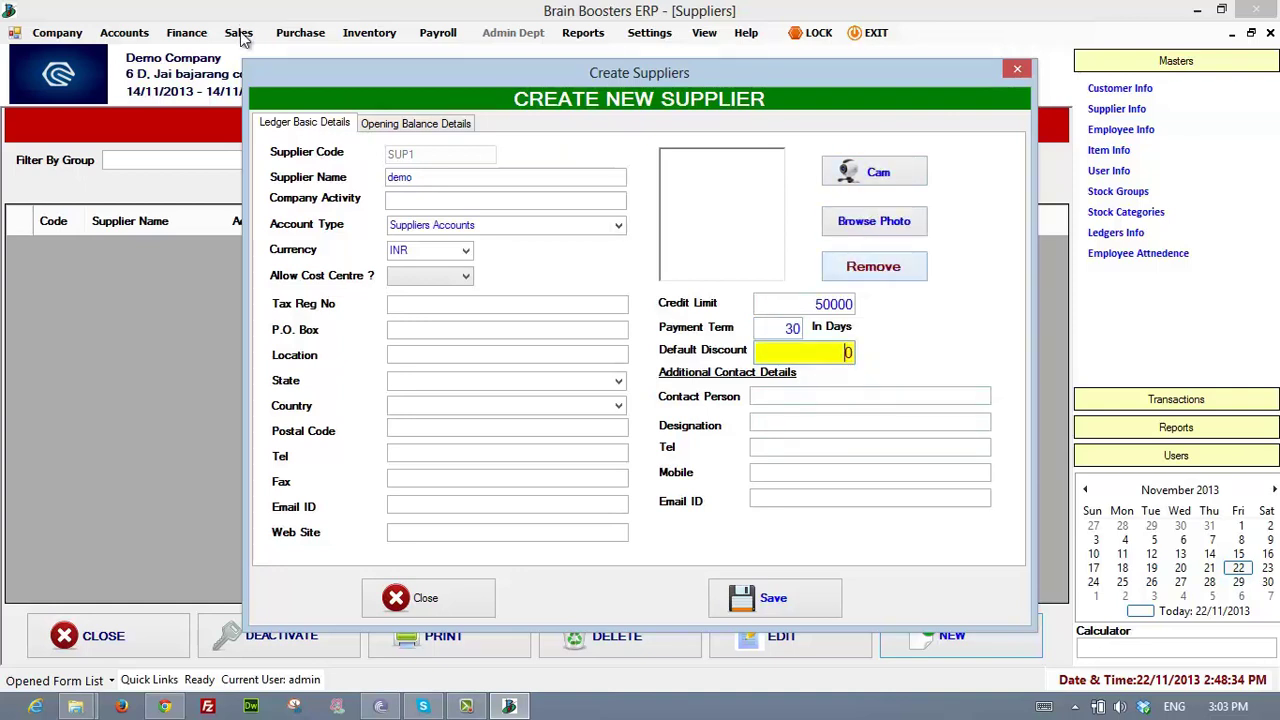
pyautogui.press('Escape')
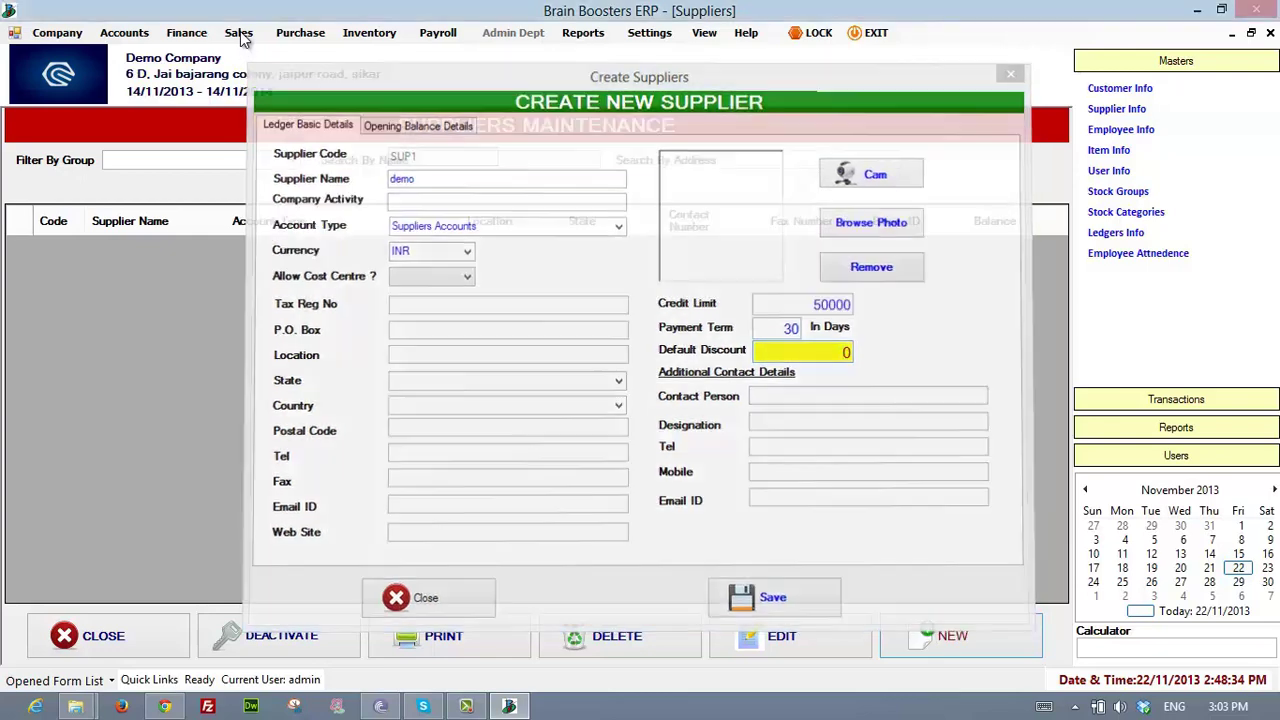
pyautogui.hotkey('alt', 'p')
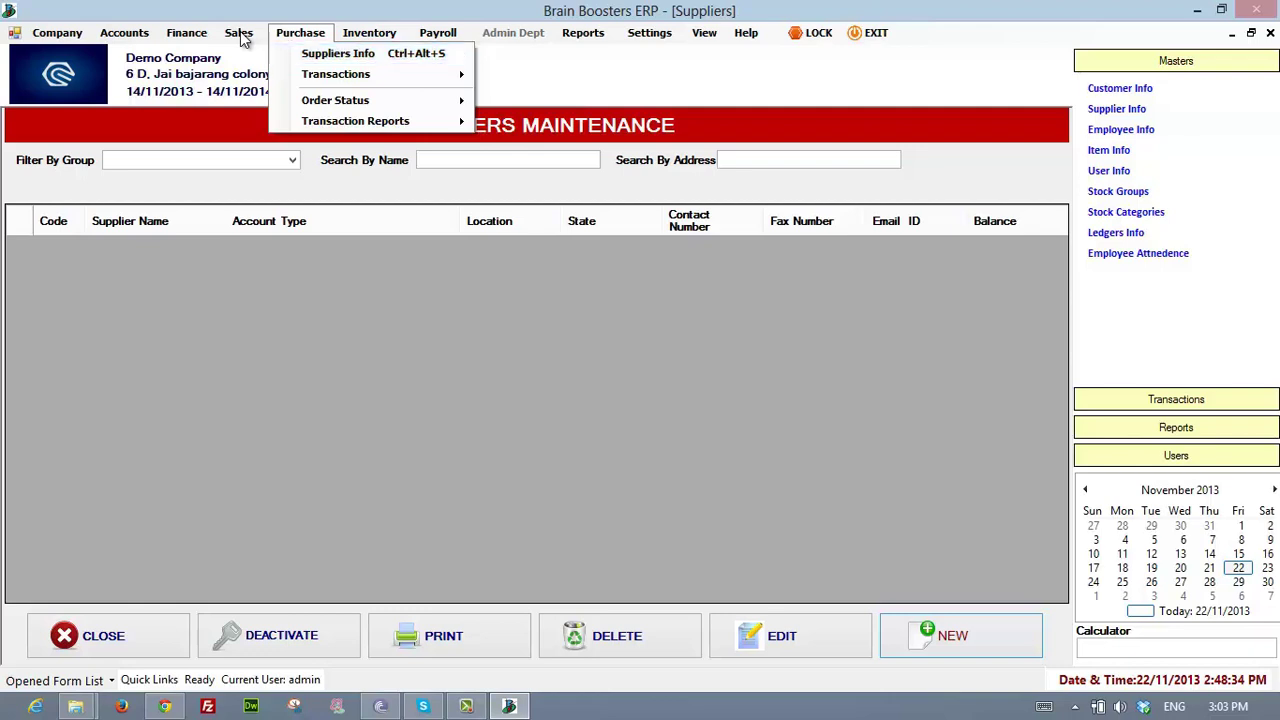
pyautogui.click(240, 34)
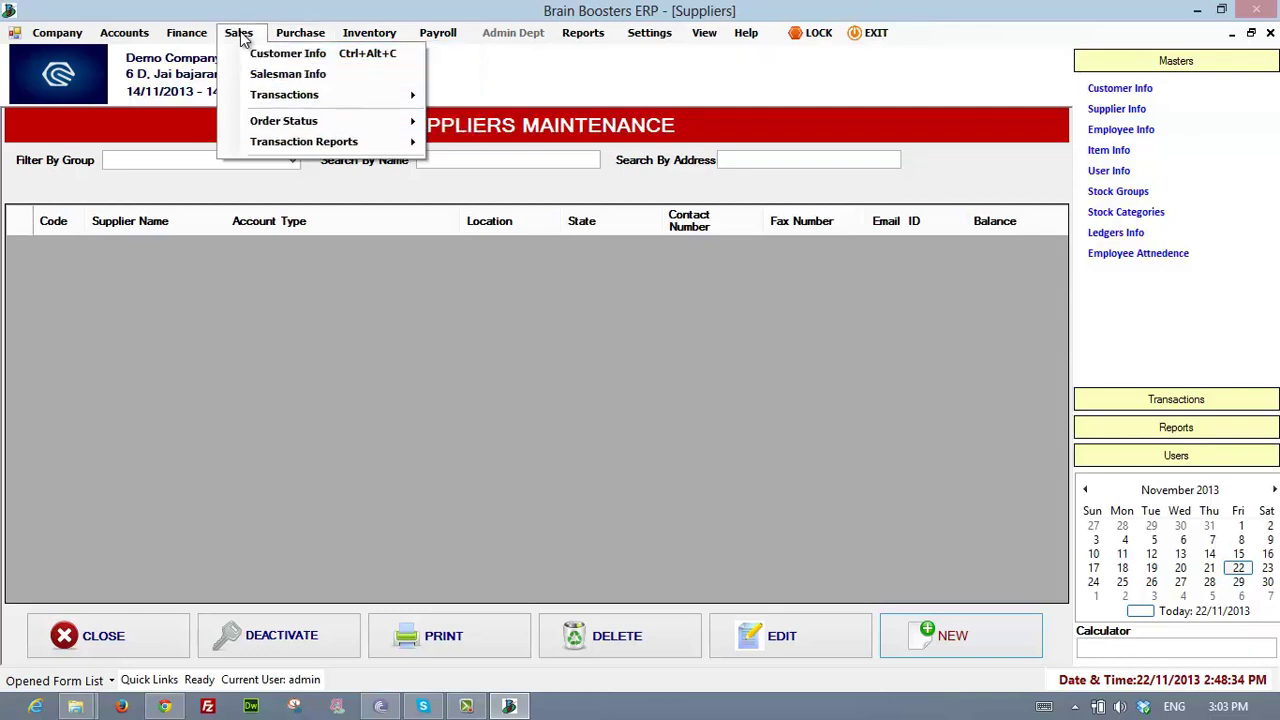
pyautogui.press('Left')
pyautogui.press('Left')
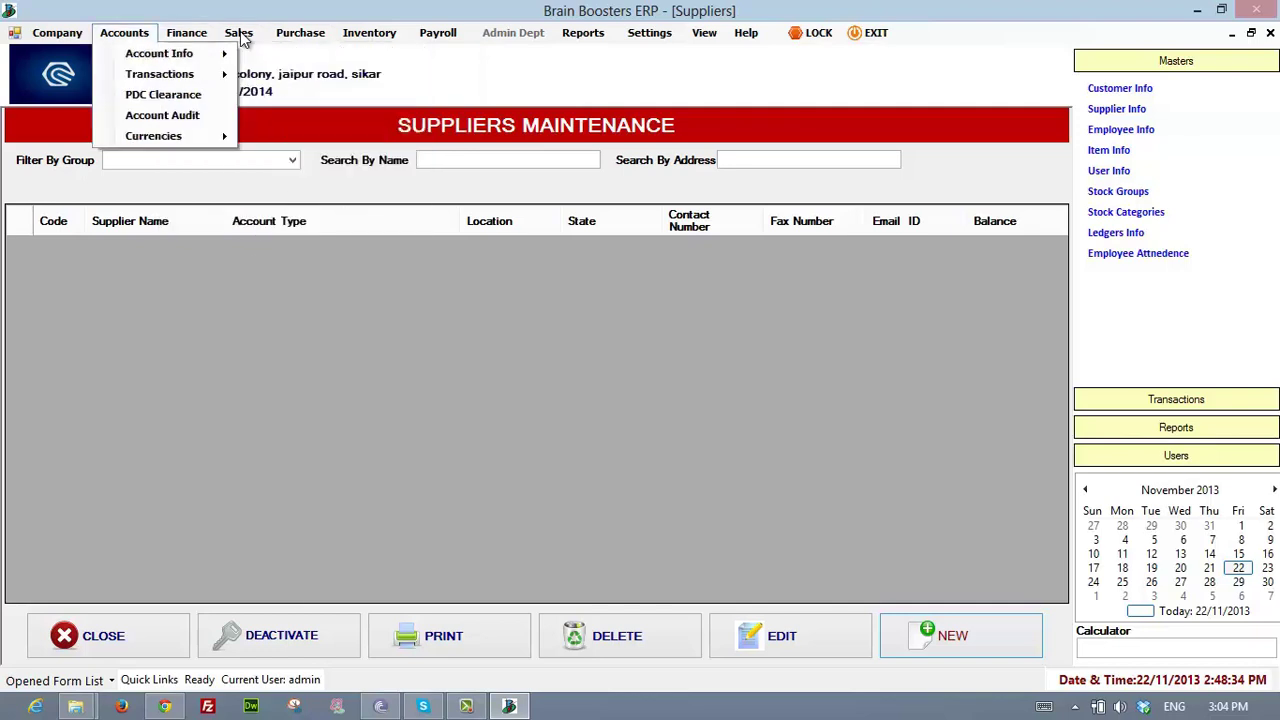
pyautogui.press('Right')
pyautogui.press('Right')
pyautogui.press('Right')
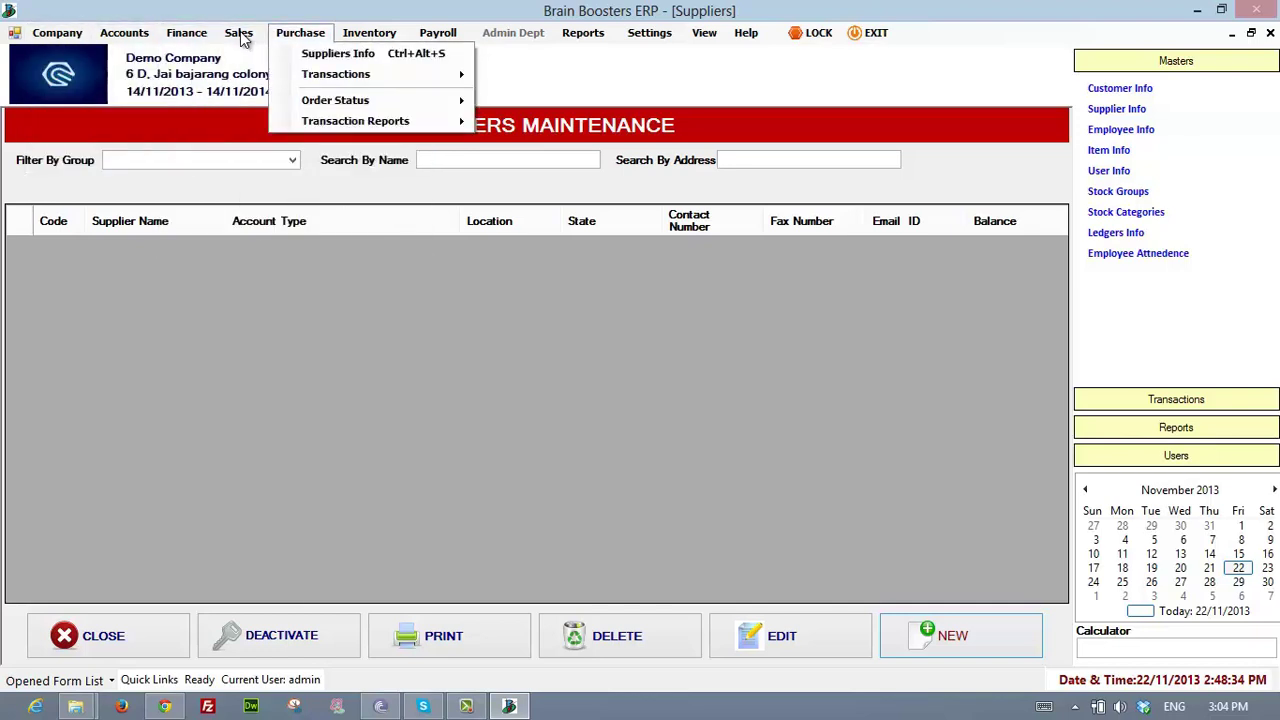
# - Browse the Inventory, Payroll, Admin and Reports menus on the menu bar
pyautogui.press('Right')
pyautogui.press('Right')
pyautogui.press('Down')
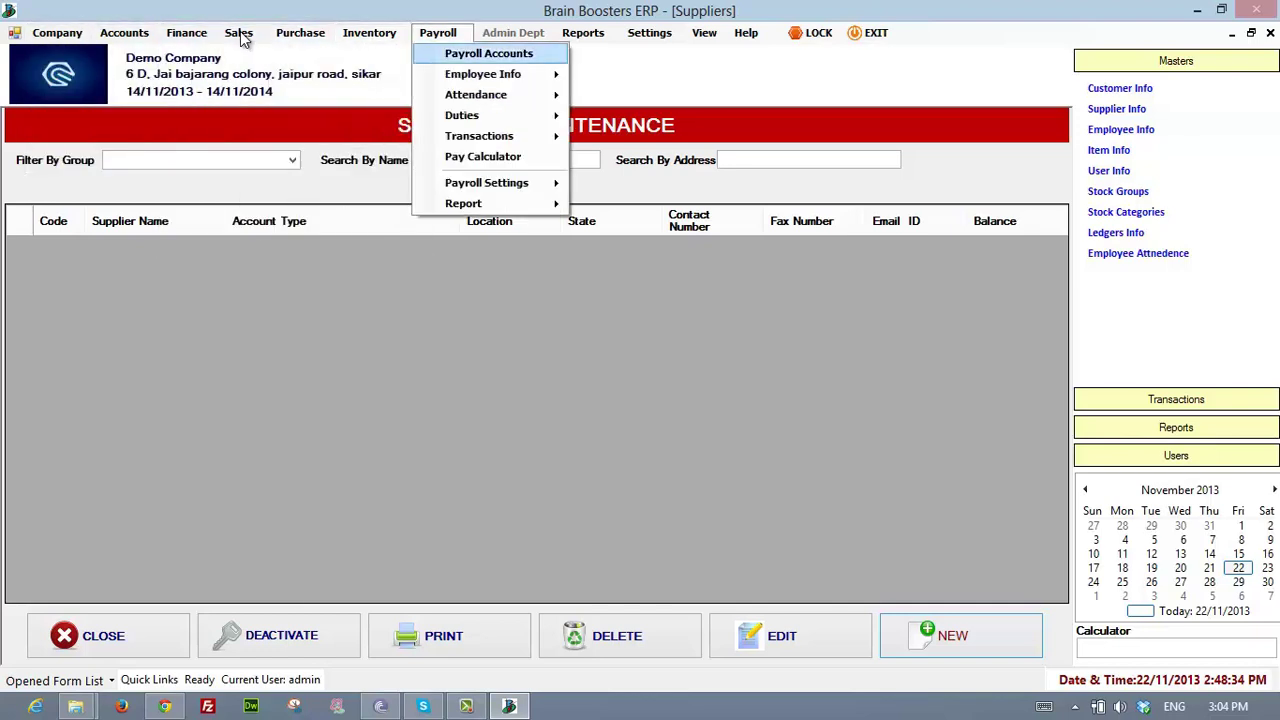
pyautogui.press('Escape')
pyautogui.press('Right')
pyautogui.press('Right')
pyautogui.press('Left')
pyautogui.press('Left')
pyautogui.press('Left')
pyautogui.press('Left')
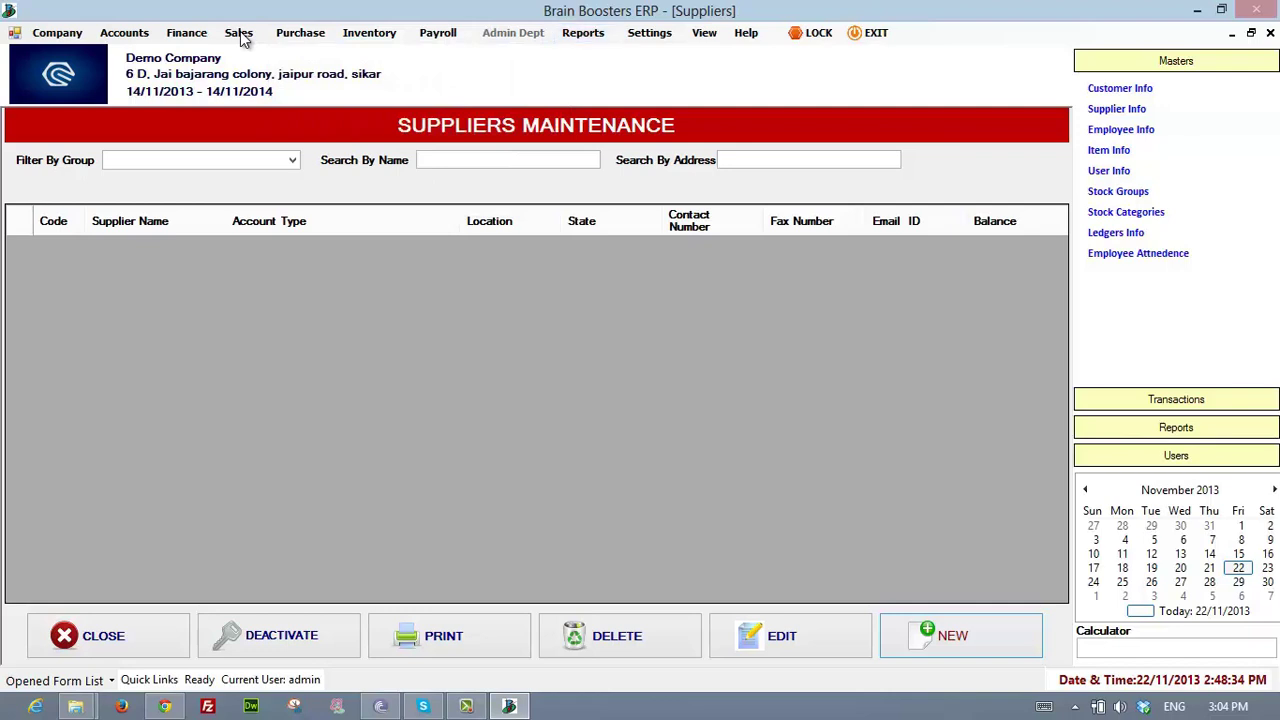
pyautogui.press('Down')
# - Show the Purchase Transactions submenu: Enquiry, Order, Invoice and Returns
pyautogui.press('Right')
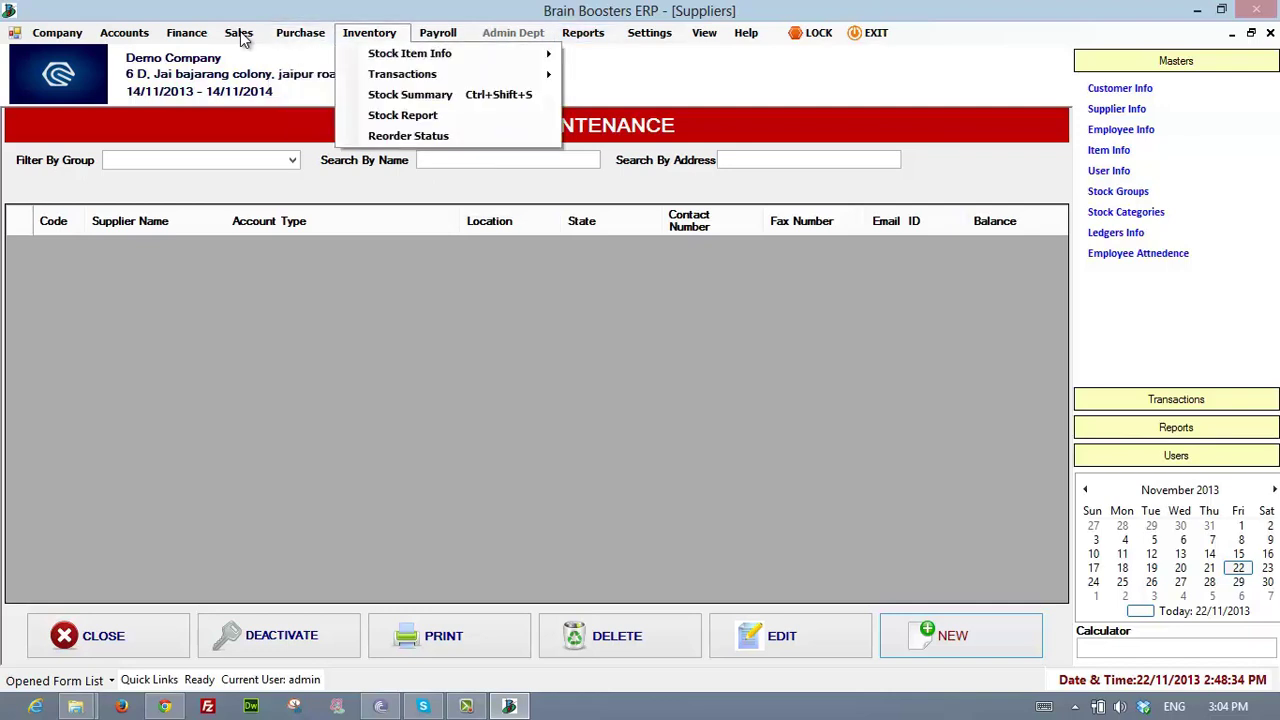
pyautogui.press('Left')
pyautogui.press('Left')
pyautogui.press('Right')
pyautogui.press('Down')
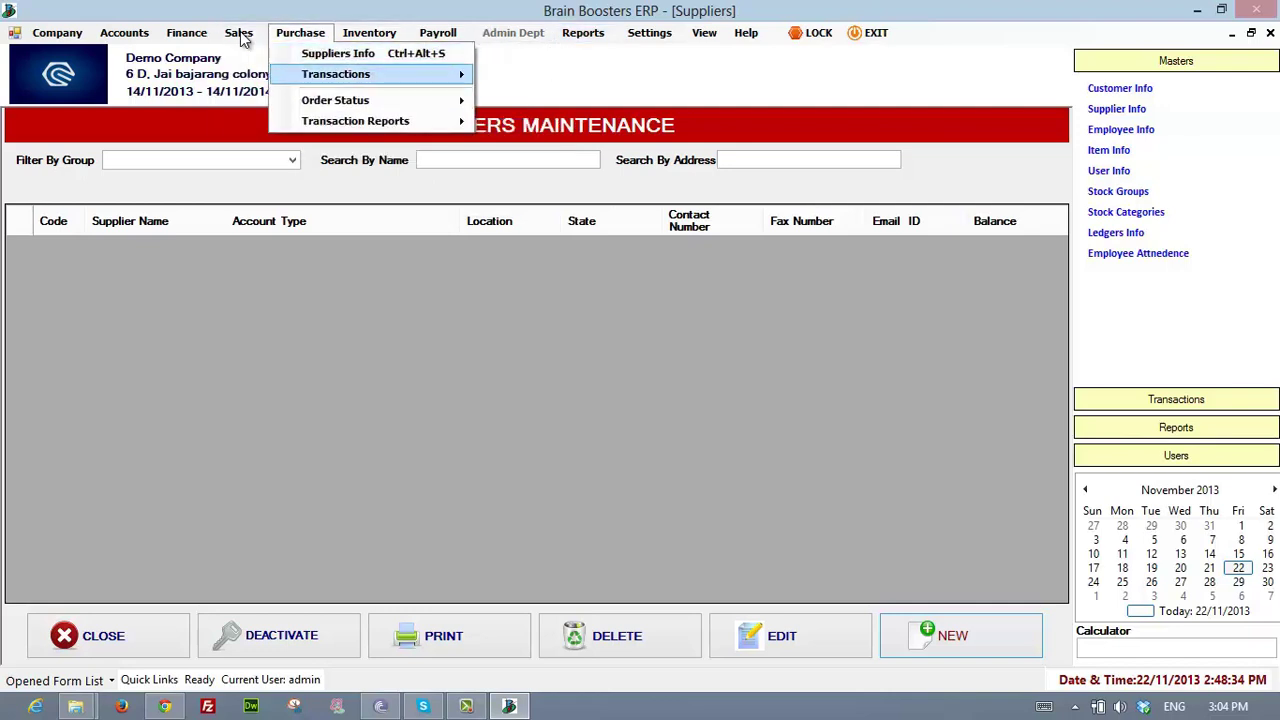
pyautogui.press('Up')
pyautogui.press('Return')
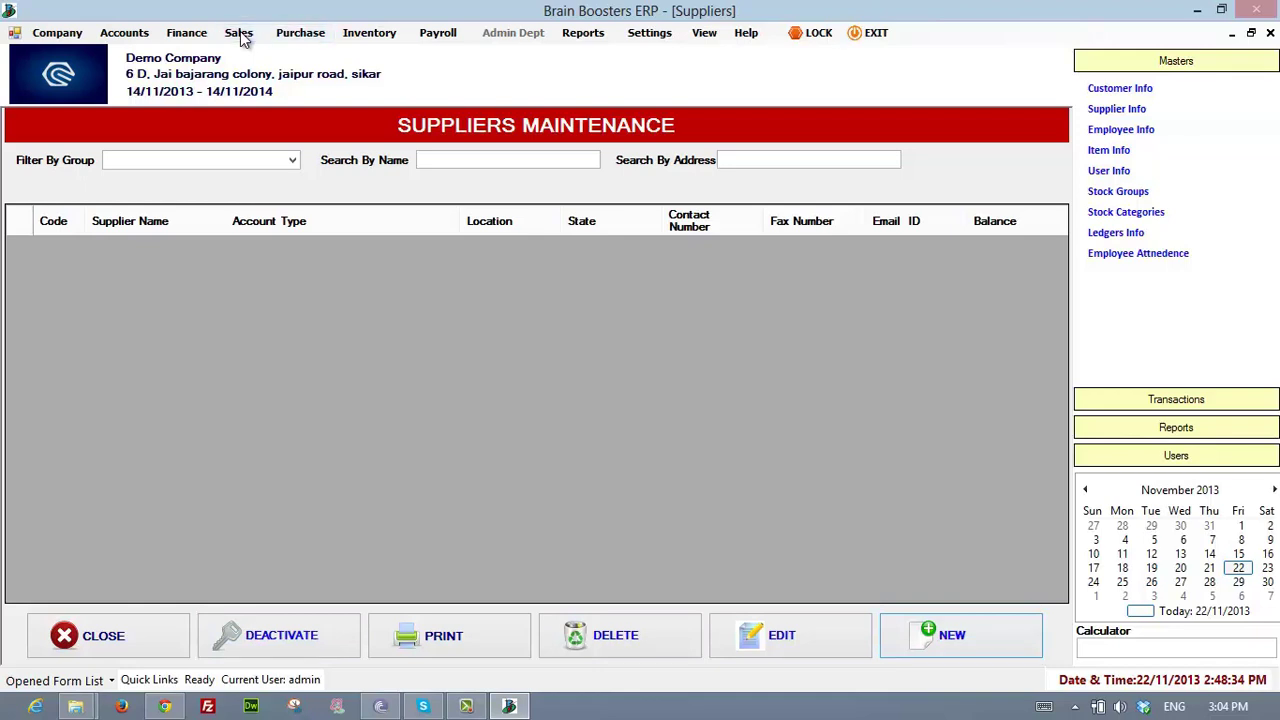
pyautogui.click(300, 33)
pyautogui.moveTo(336, 74)
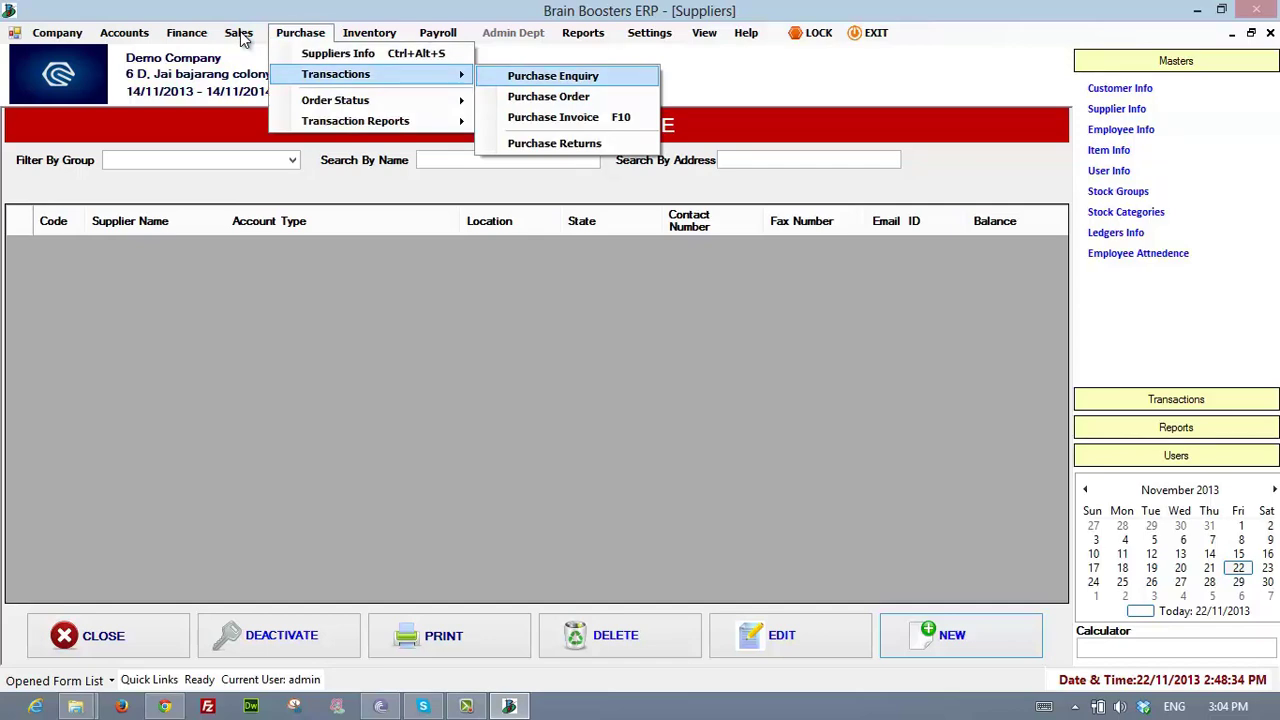
# - Open the Purchase Quotation form and step through its date, supplier and item line fields
pyautogui.press('Return')
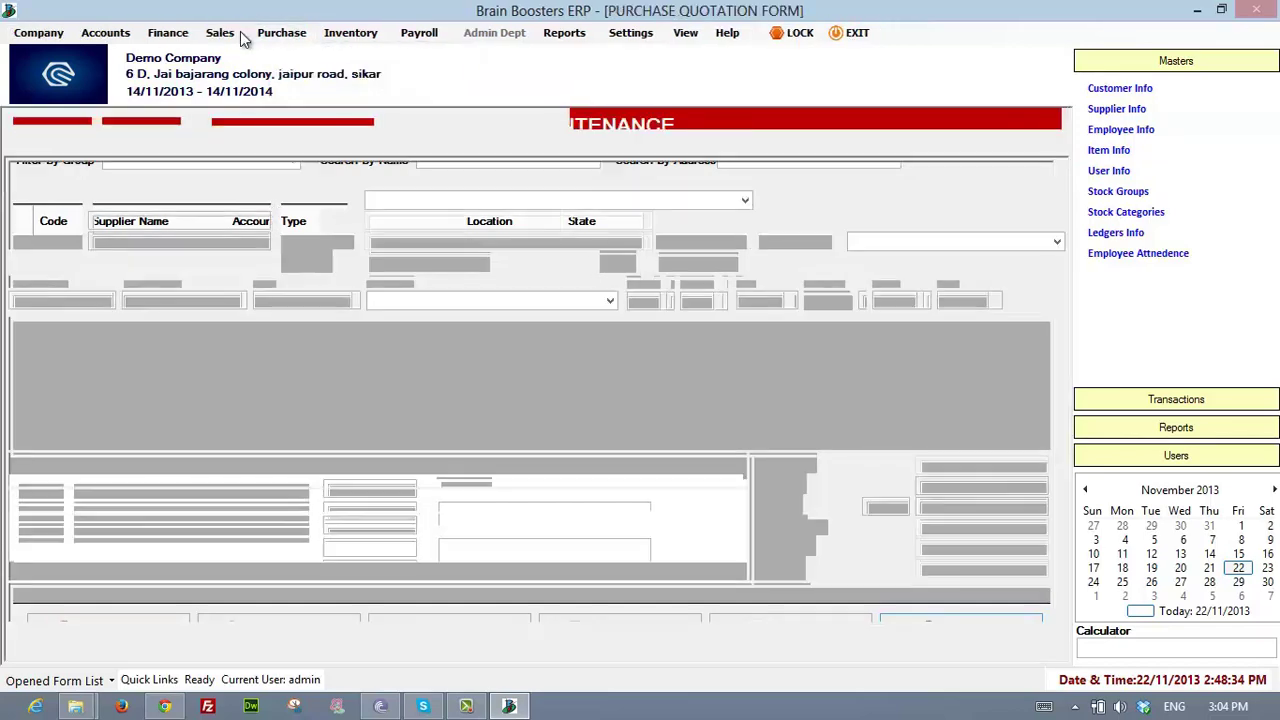
pyautogui.click(168, 200)
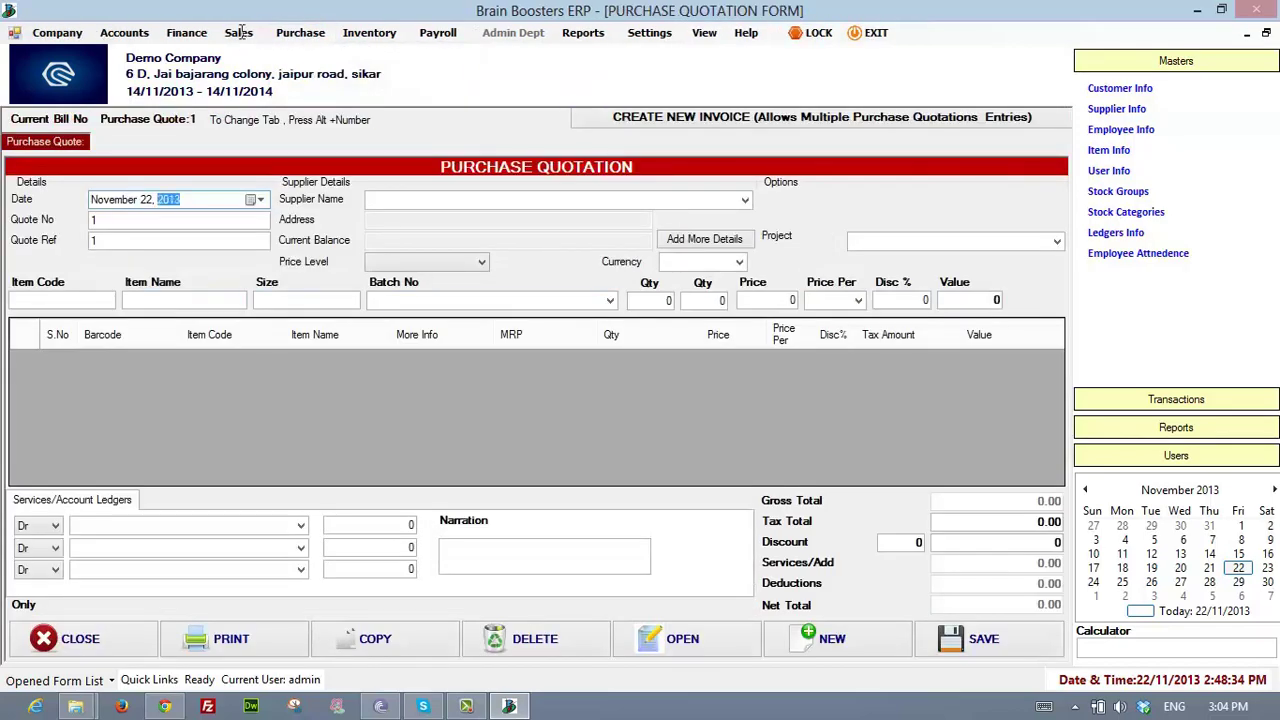
pyautogui.click(520, 200)
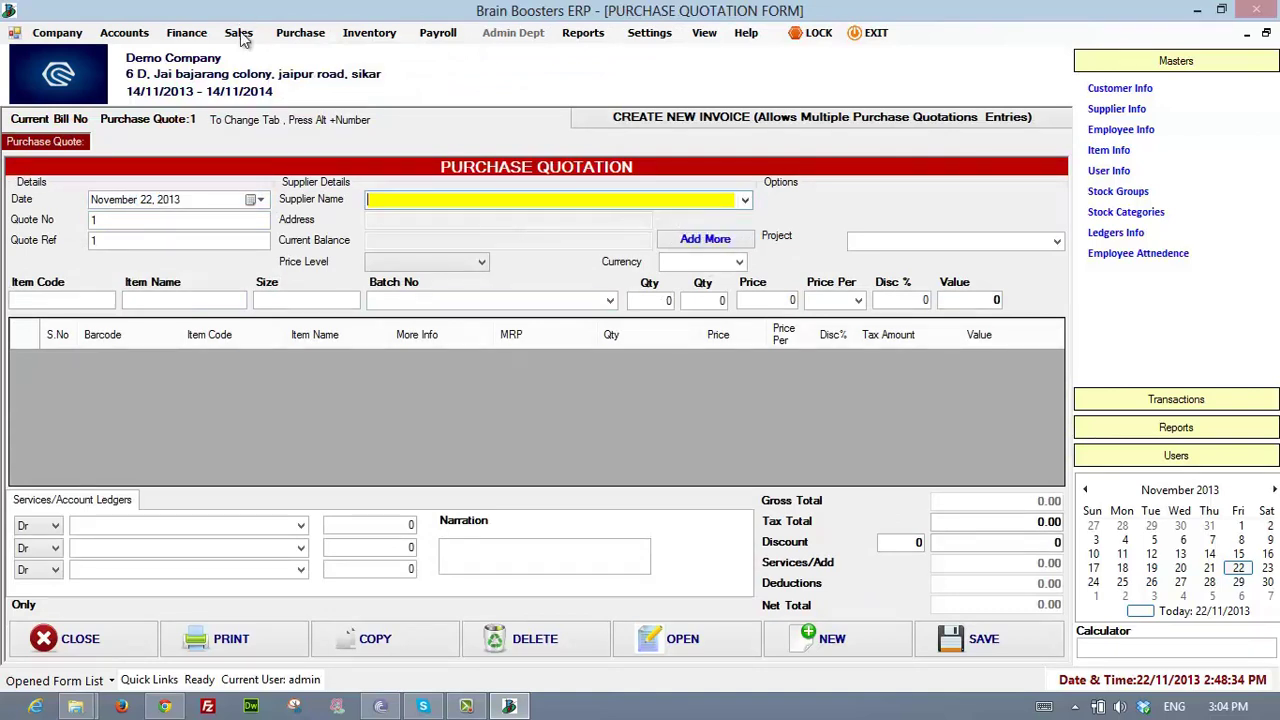
pyautogui.click(745, 200)
pyautogui.click(745, 200)
pyautogui.press('Tab')
pyautogui.press('Tab')
pyautogui.press('Tab')
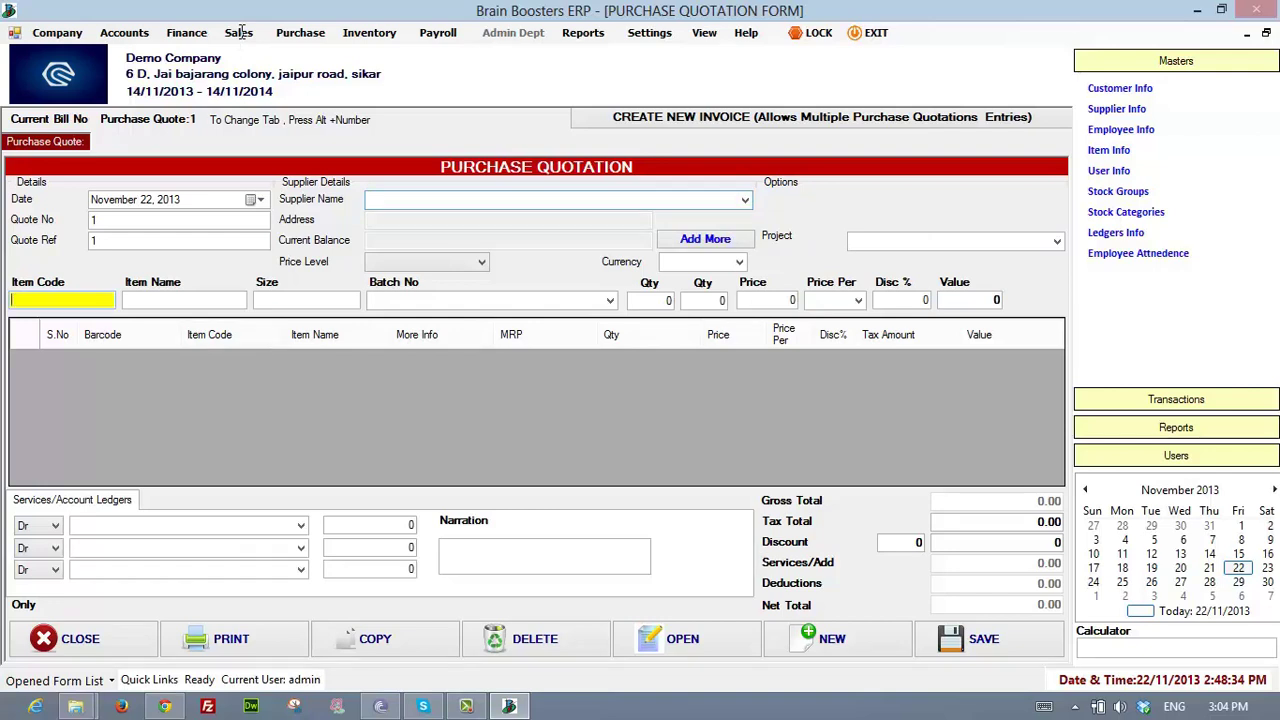
pyautogui.press('Tab')
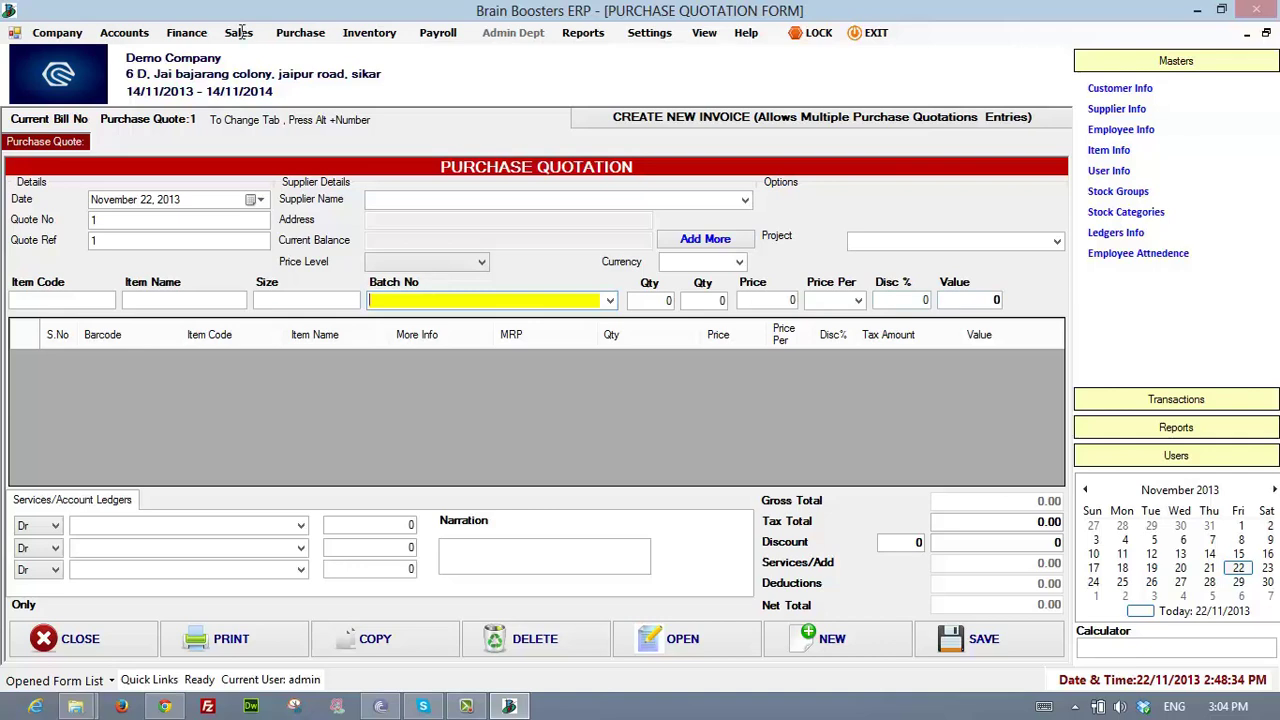
pyautogui.press('Tab')
pyautogui.press('Tab')
pyautogui.press('Tab')
pyautogui.press('Tab')
pyautogui.press('Tab')
pyautogui.press('Tab')
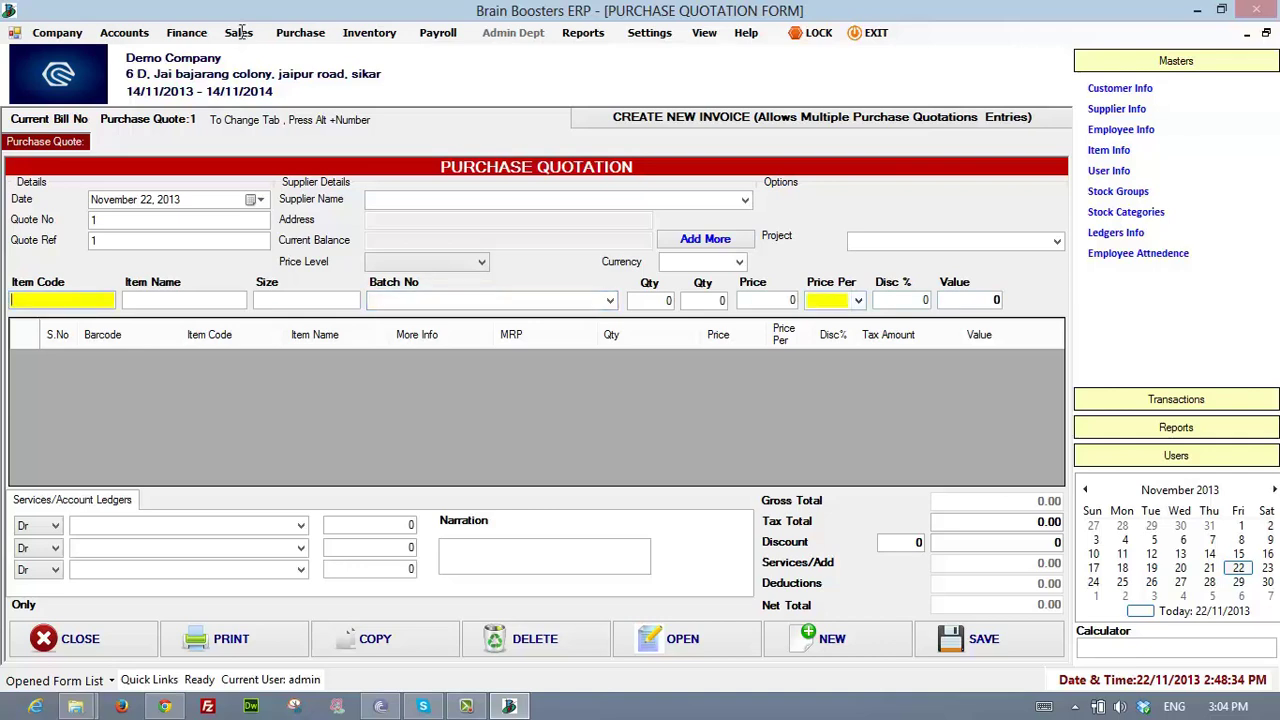
pyautogui.press('Tab')
pyautogui.press('Tab')
pyautogui.press('Tab')
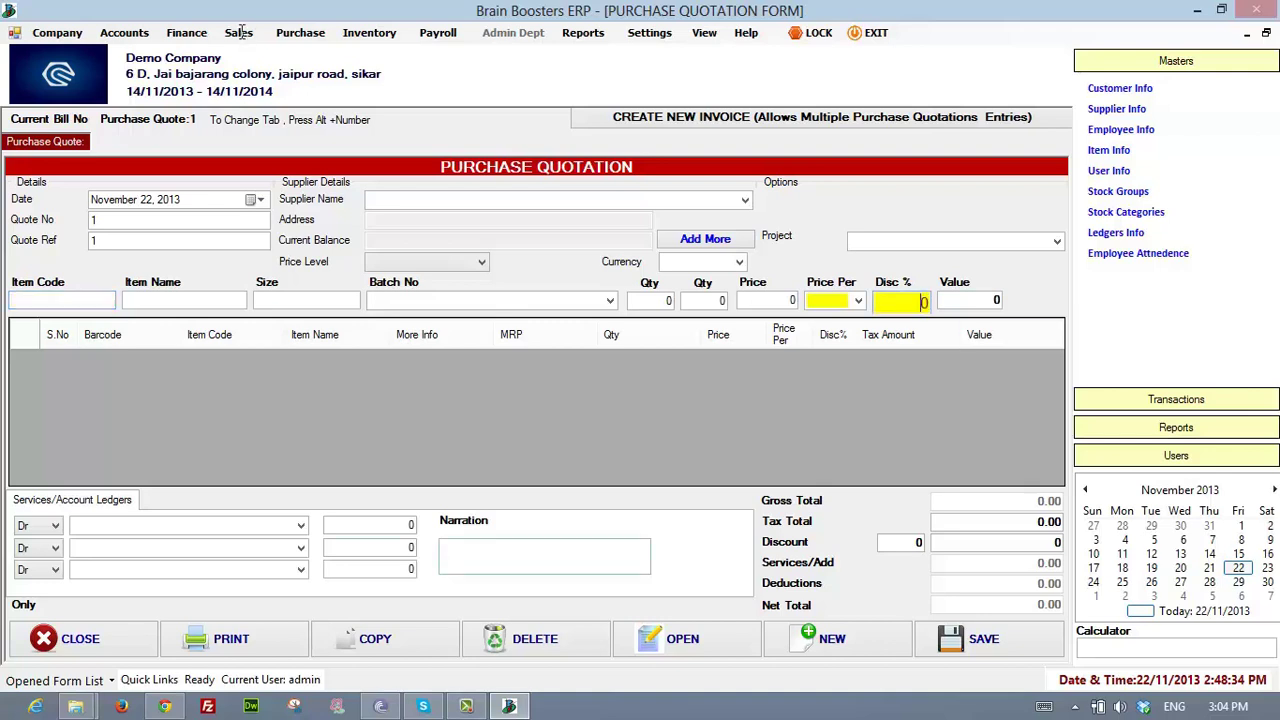
pyautogui.press('Tab')
pyautogui.press('Tab')
pyautogui.press('Tab')
pyautogui.hotkey('shift', 'Tab')
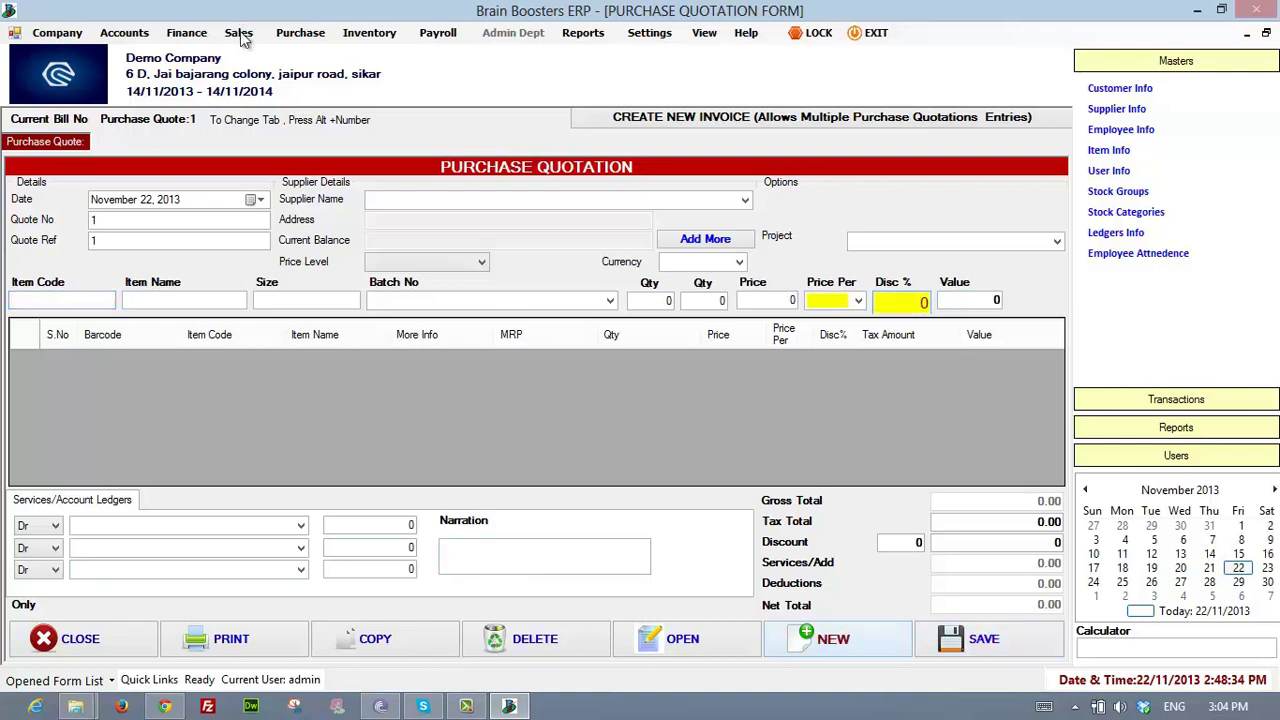
# - Open the empty Purchase Order form, order number 1 dated 22 November 2013
pyautogui.hotkey('alt', 'p')
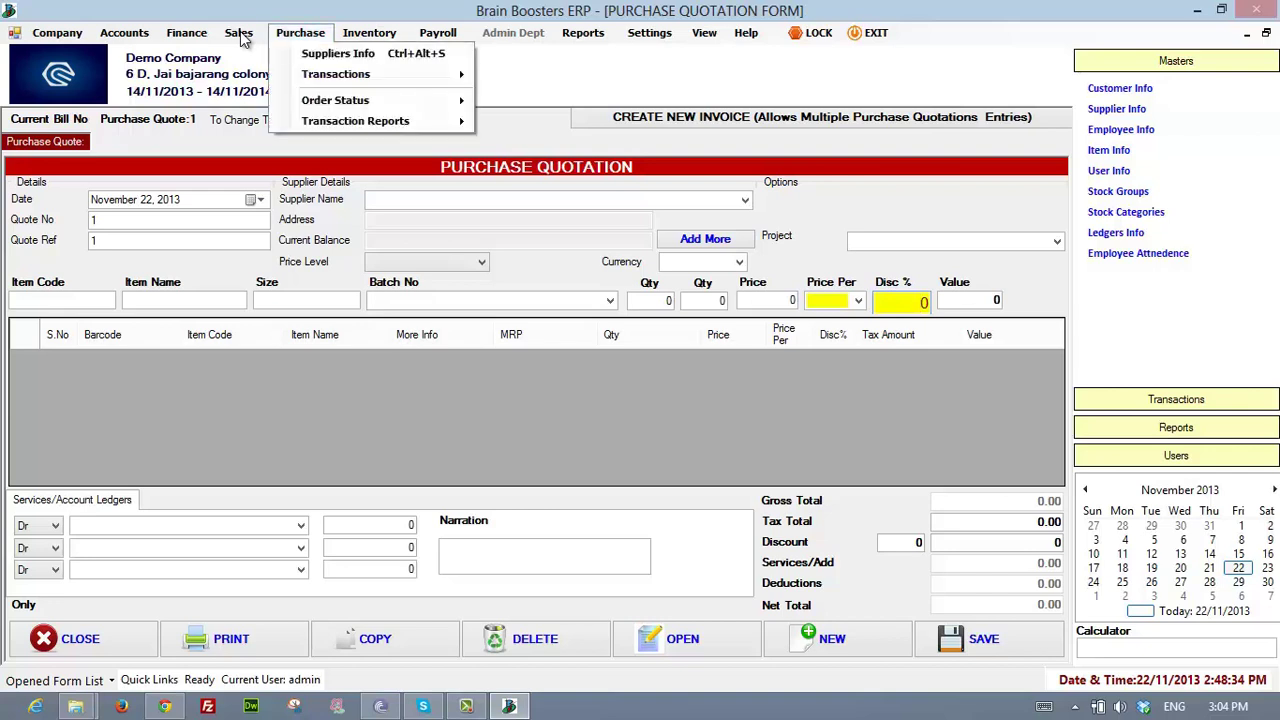
pyautogui.press('Down')
pyautogui.press('Down')
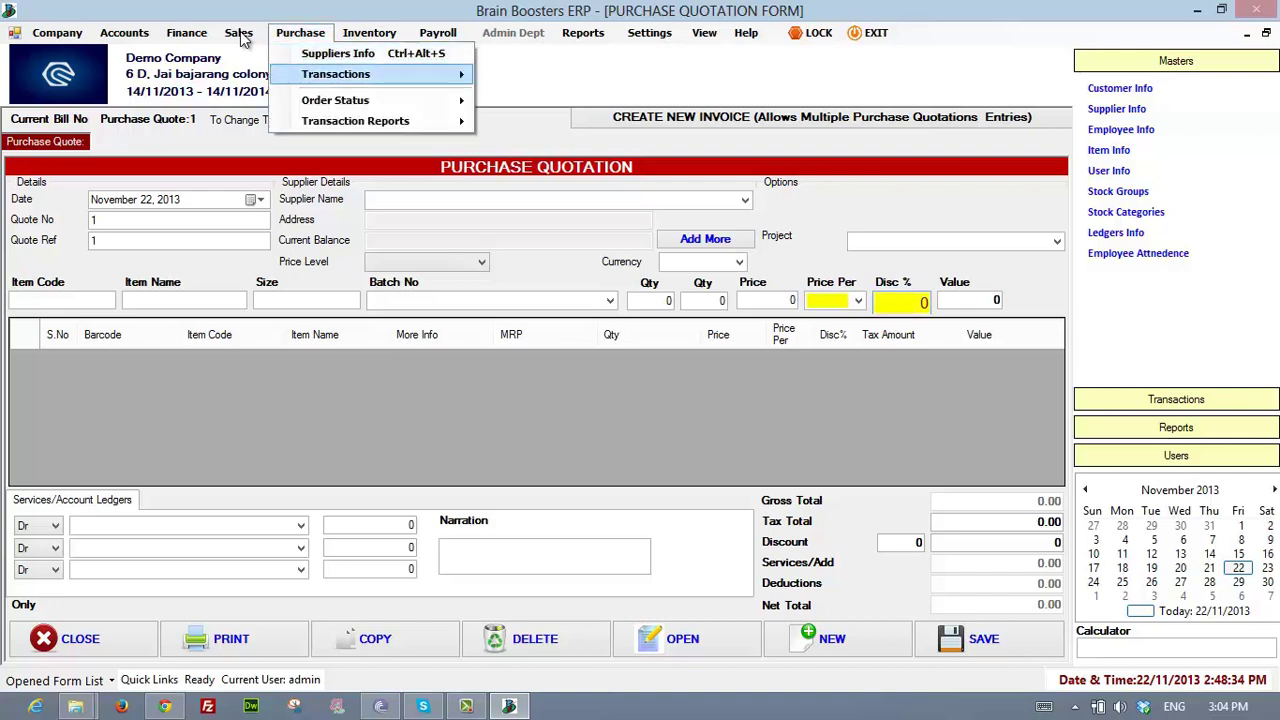
pyautogui.press('Right')
pyautogui.press('Escape')
pyautogui.press('Escape')
pyautogui.press('Right')
pyautogui.press('Left')
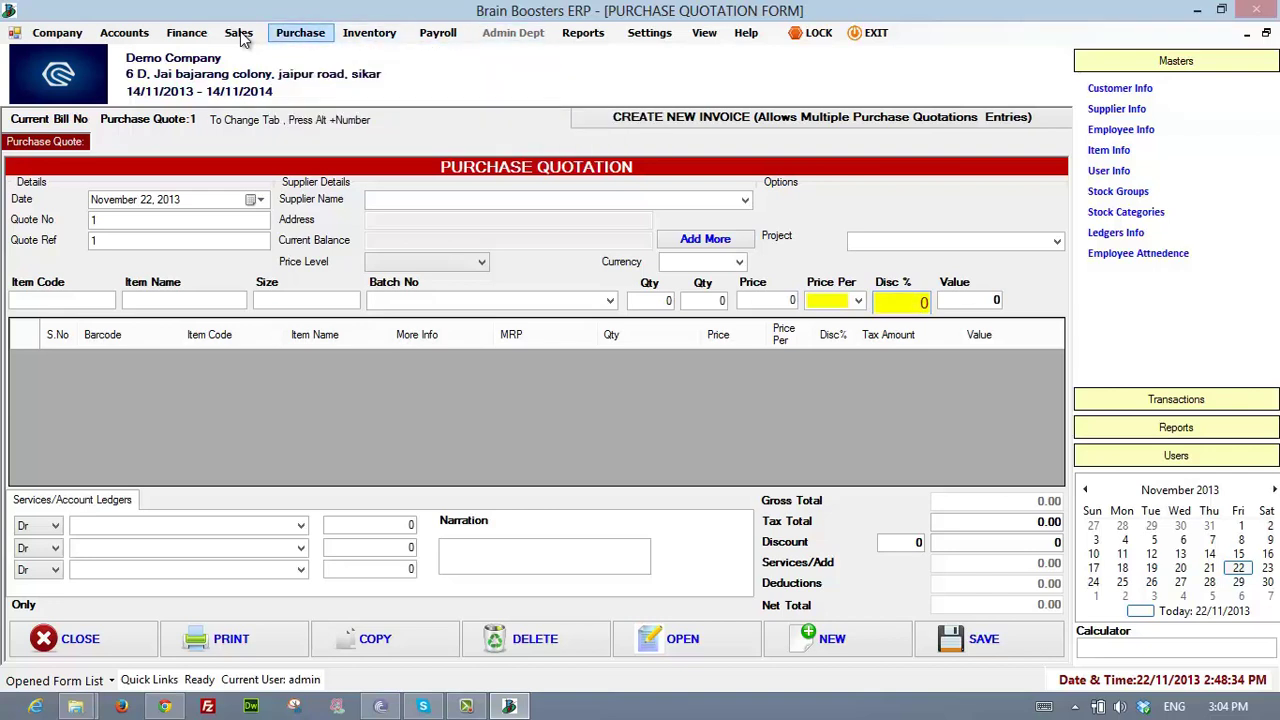
pyautogui.press('Down')
pyautogui.press('Down')
pyautogui.press('Right')
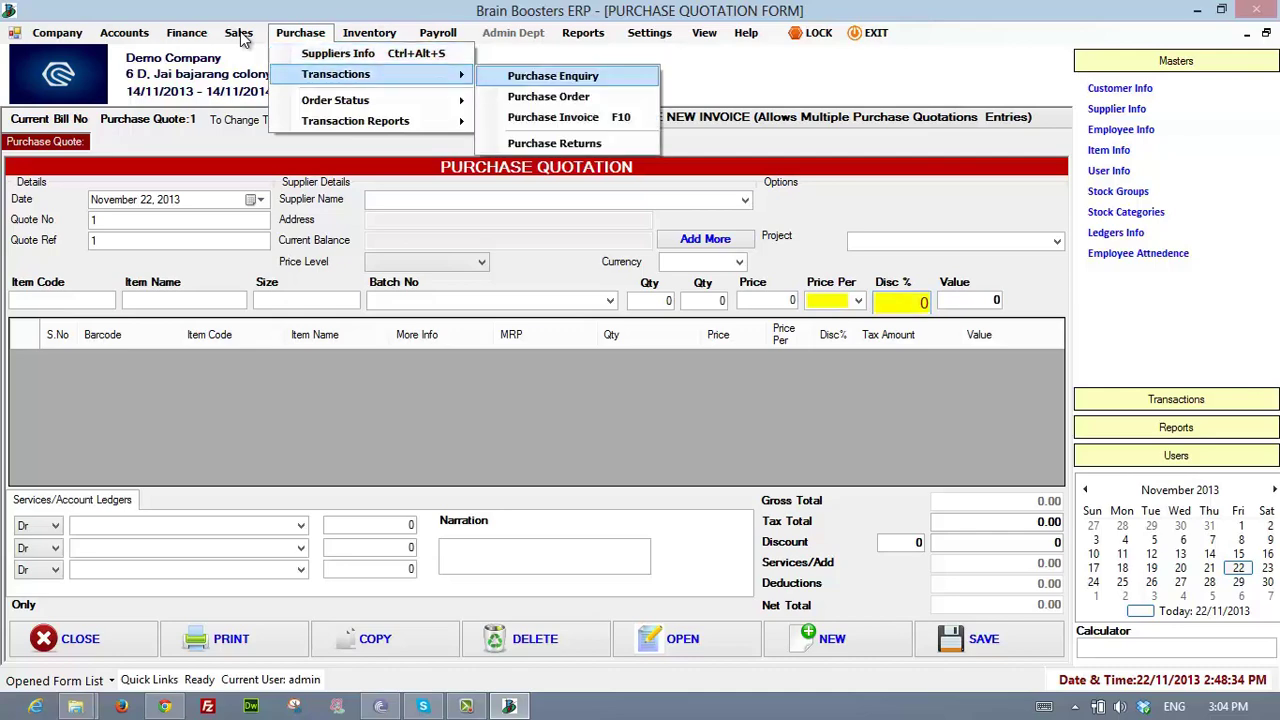
pyautogui.press('Down')
pyautogui.press('Down')
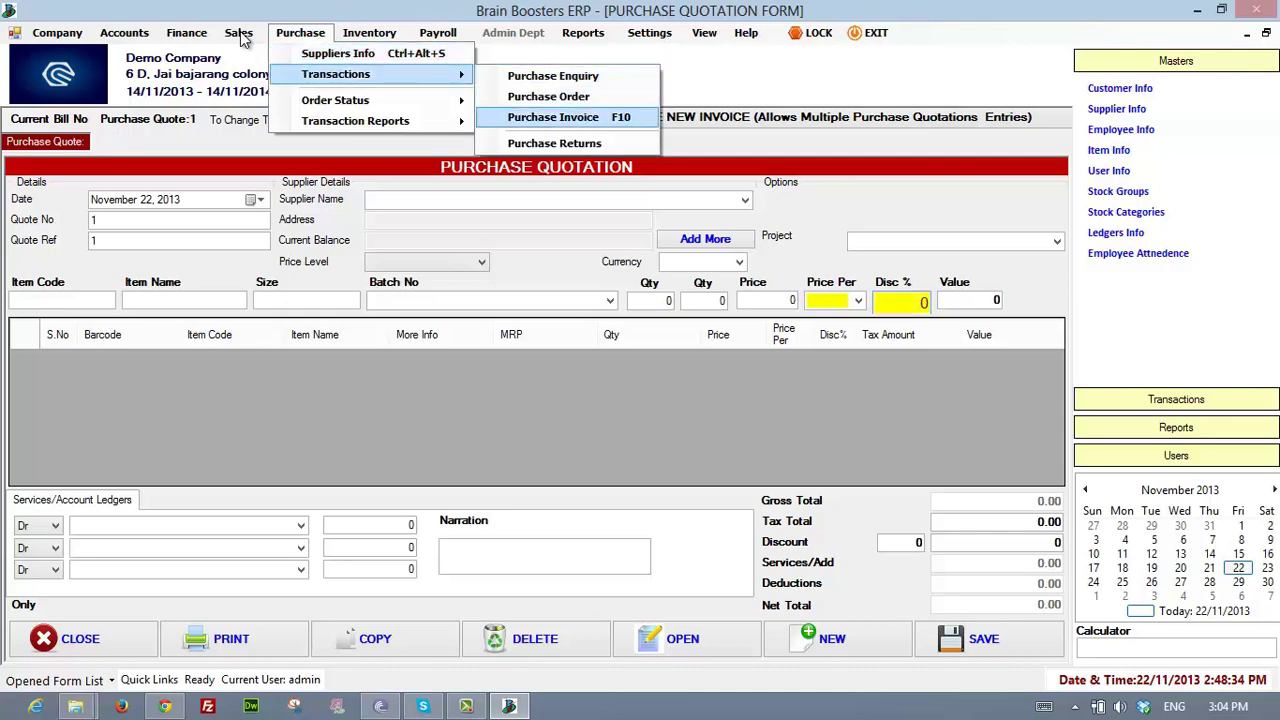
pyautogui.press('Return')
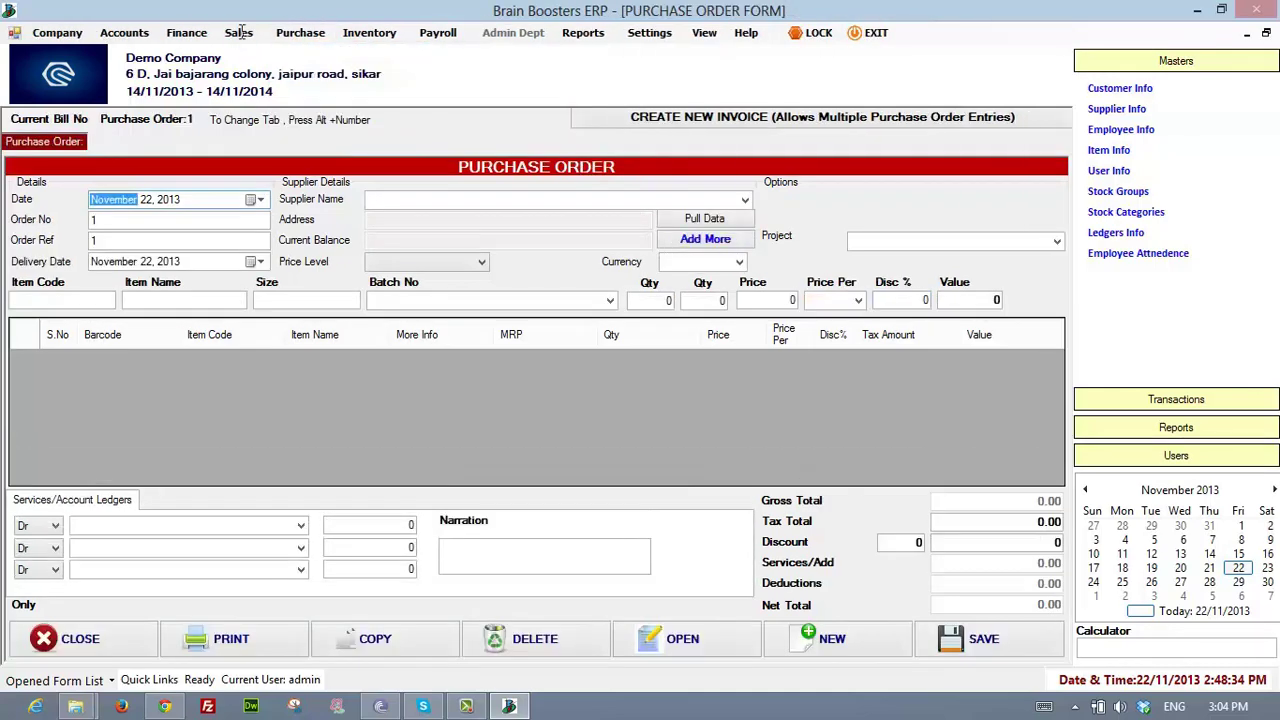
# - Open the Purchase Invoice form from Purchase > Transactions using the keyboard
pyautogui.hotkey('alt', 'p')
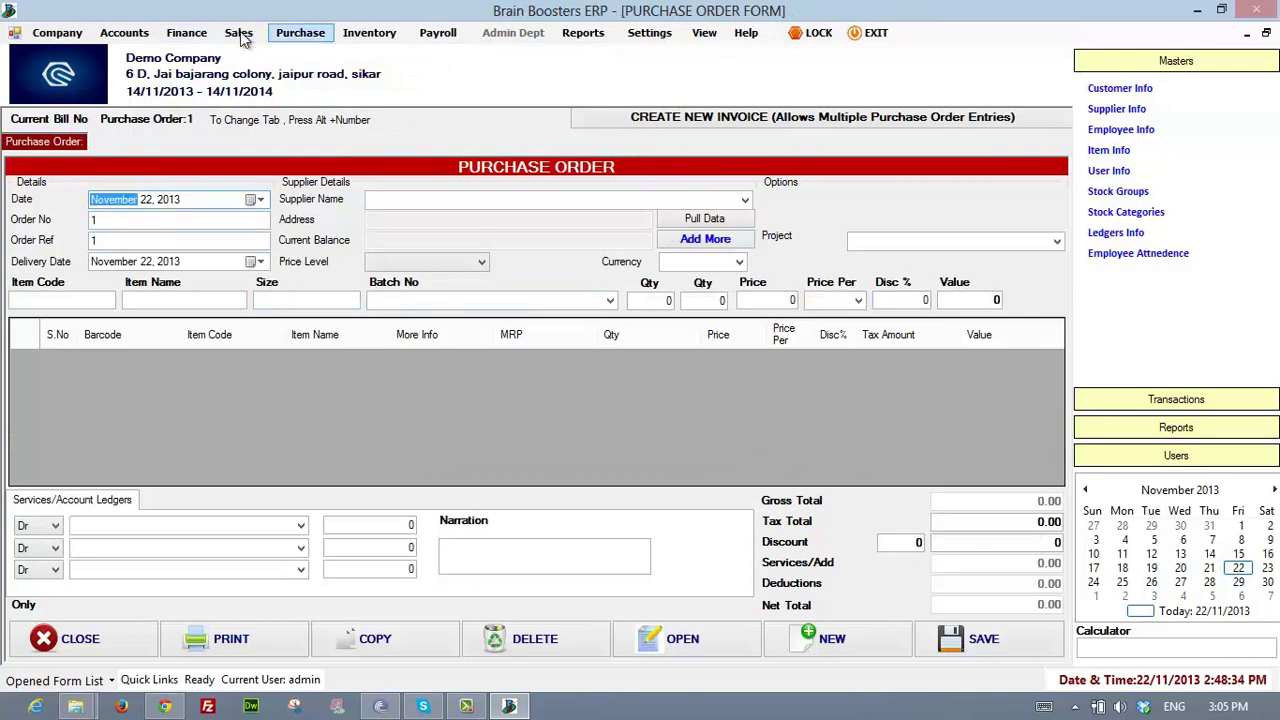
pyautogui.press('Down')
pyautogui.press('Down')
pyautogui.press('Right')
pyautogui.press('Down')
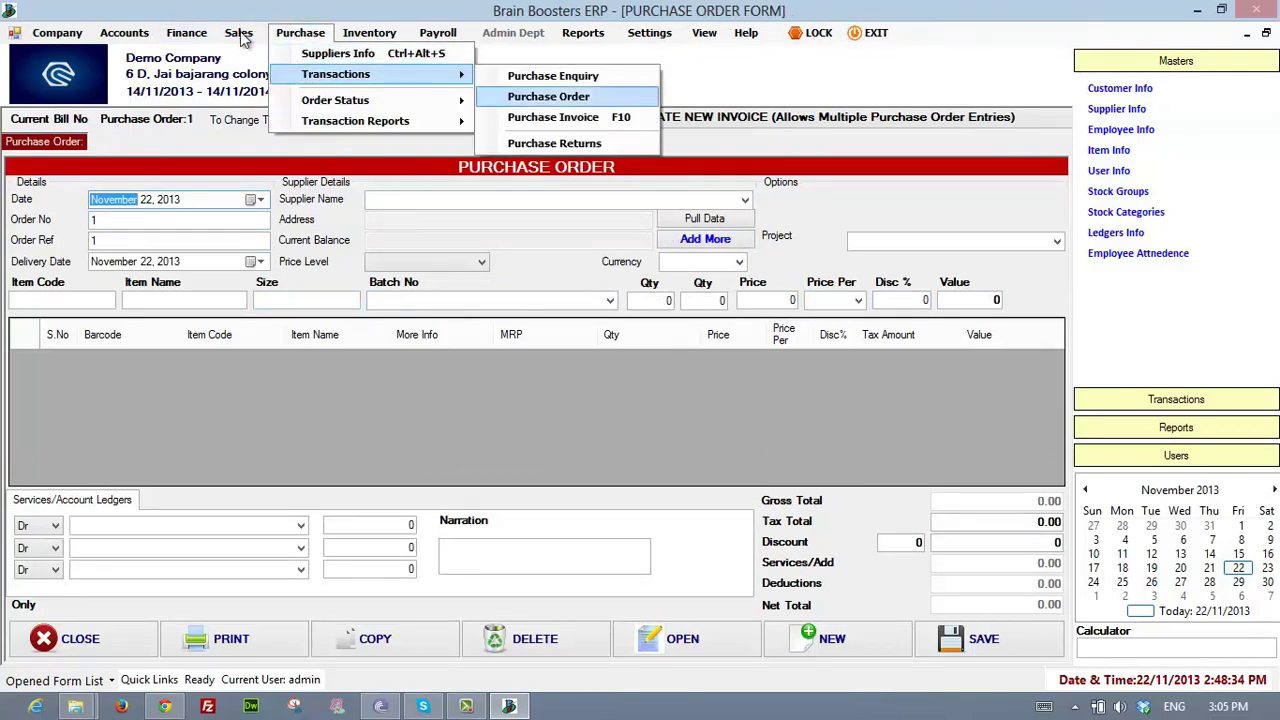
pyautogui.press('Down')
pyautogui.press('Down')
pyautogui.press('Up')
pyautogui.press('Return')
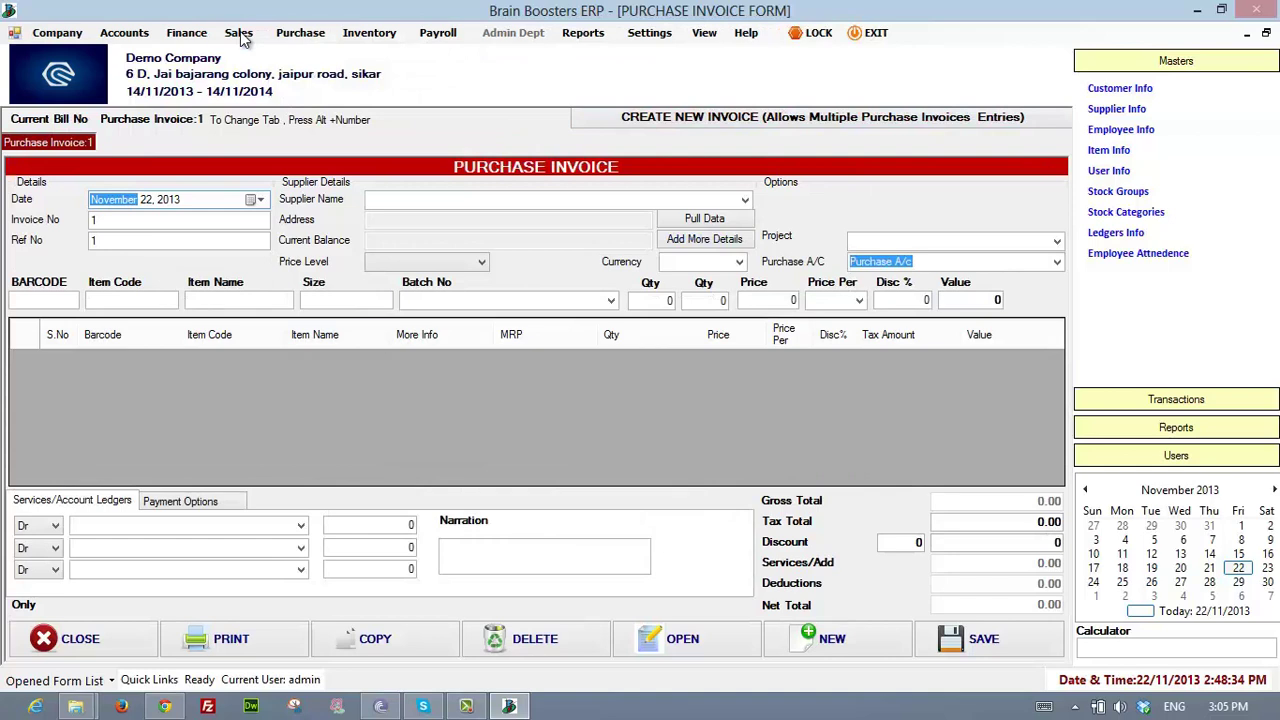
# - Open the Purchase Orders Reports list from Purchase > Order Status
pyautogui.hotkey('alt', 'p')
pyautogui.press('Down')
pyautogui.press('Right')
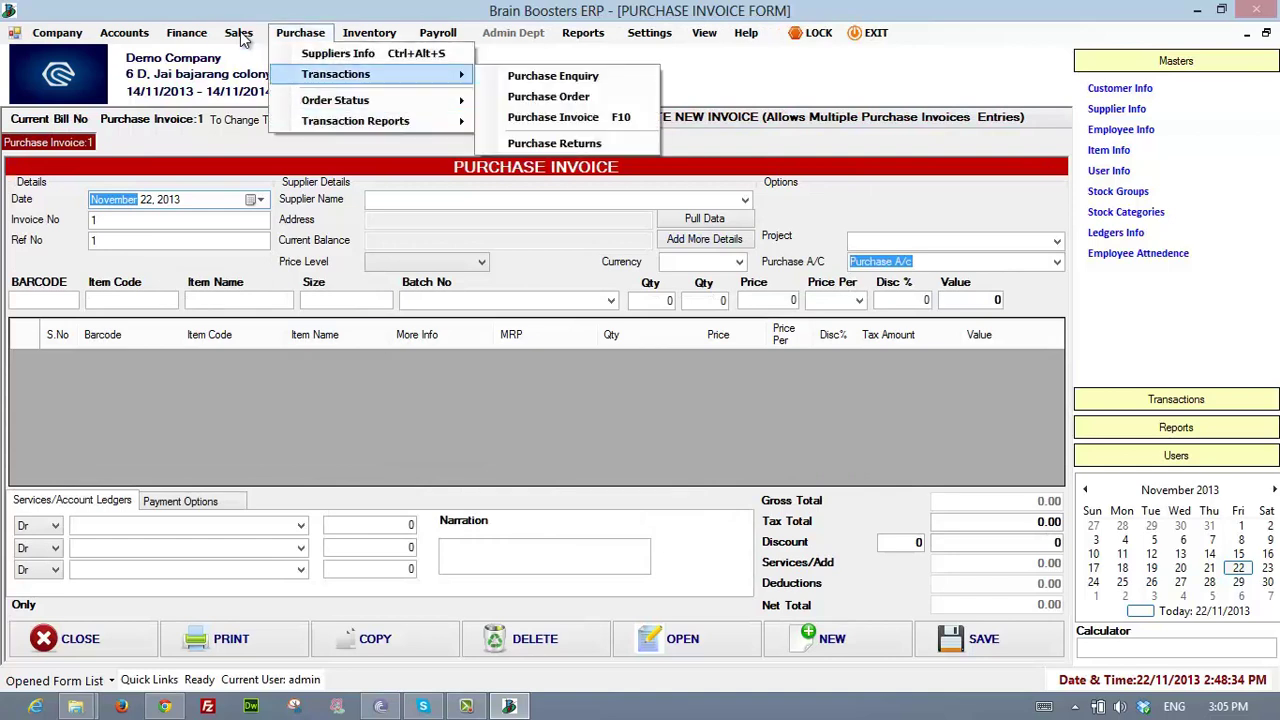
pyautogui.press('Down')
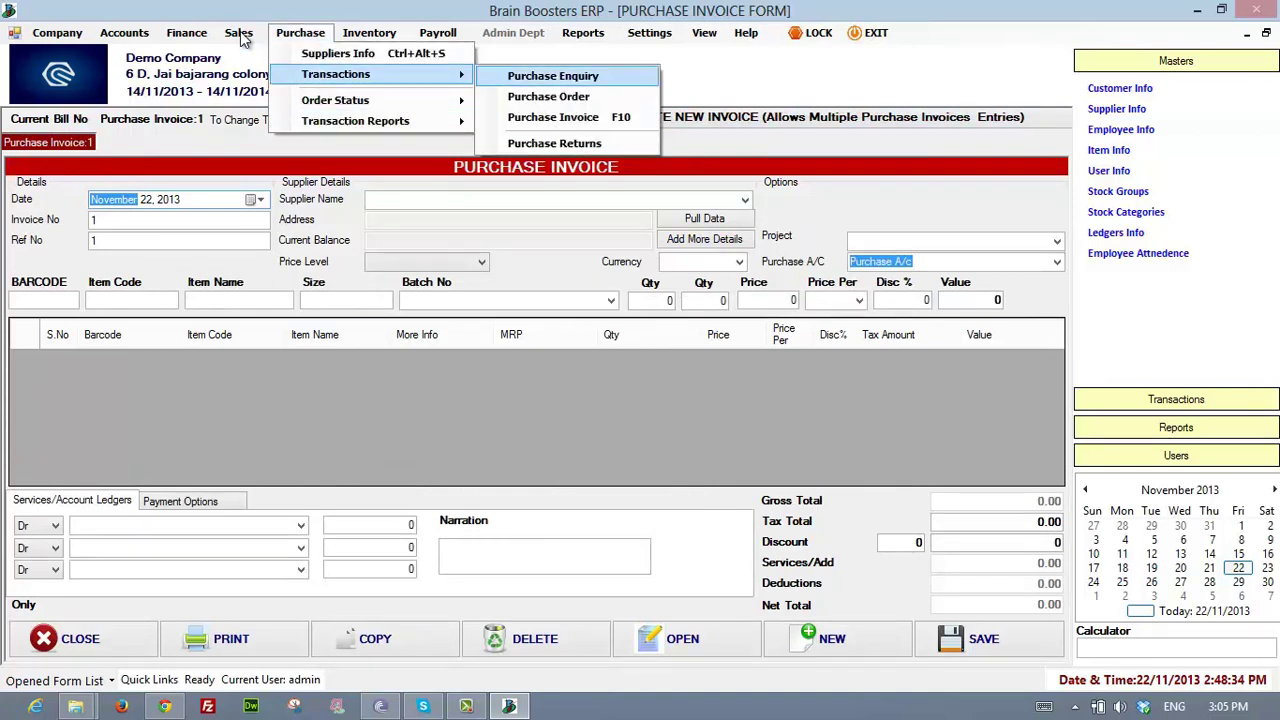
pyautogui.press('Left')
pyautogui.press('Down')
pyautogui.press('Down')
pyautogui.press('Up')
pyautogui.press('Right')
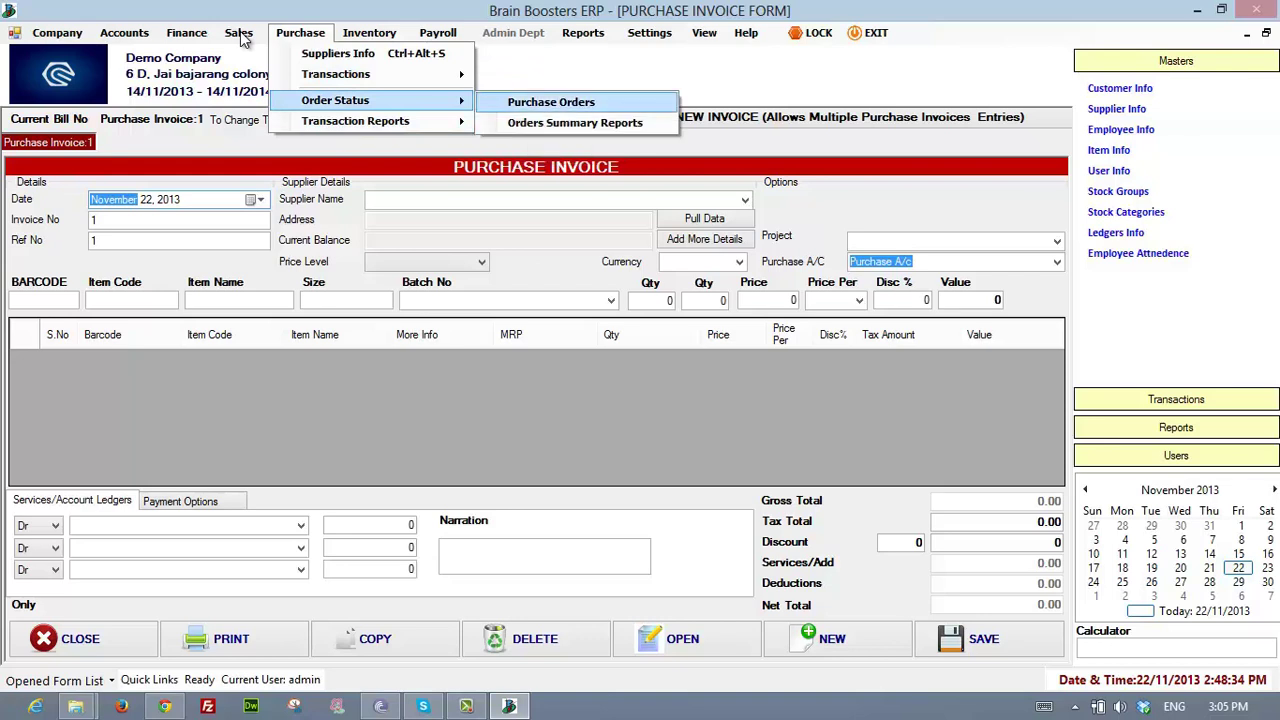
pyautogui.press('Return')
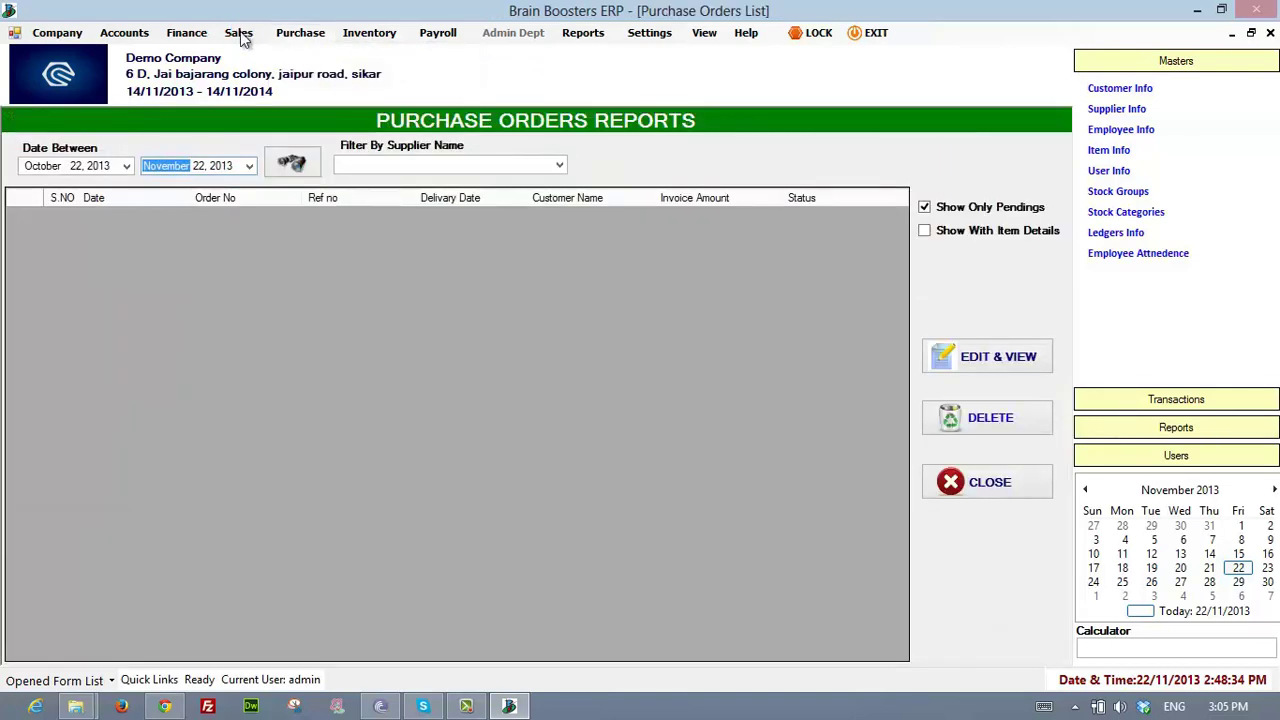
# - Set the report dates to October 8 through December 5, 2013, and check the supplier name filter
pyautogui.click(126, 166)
pyautogui.click(93, 242)
pyautogui.click(249, 166)
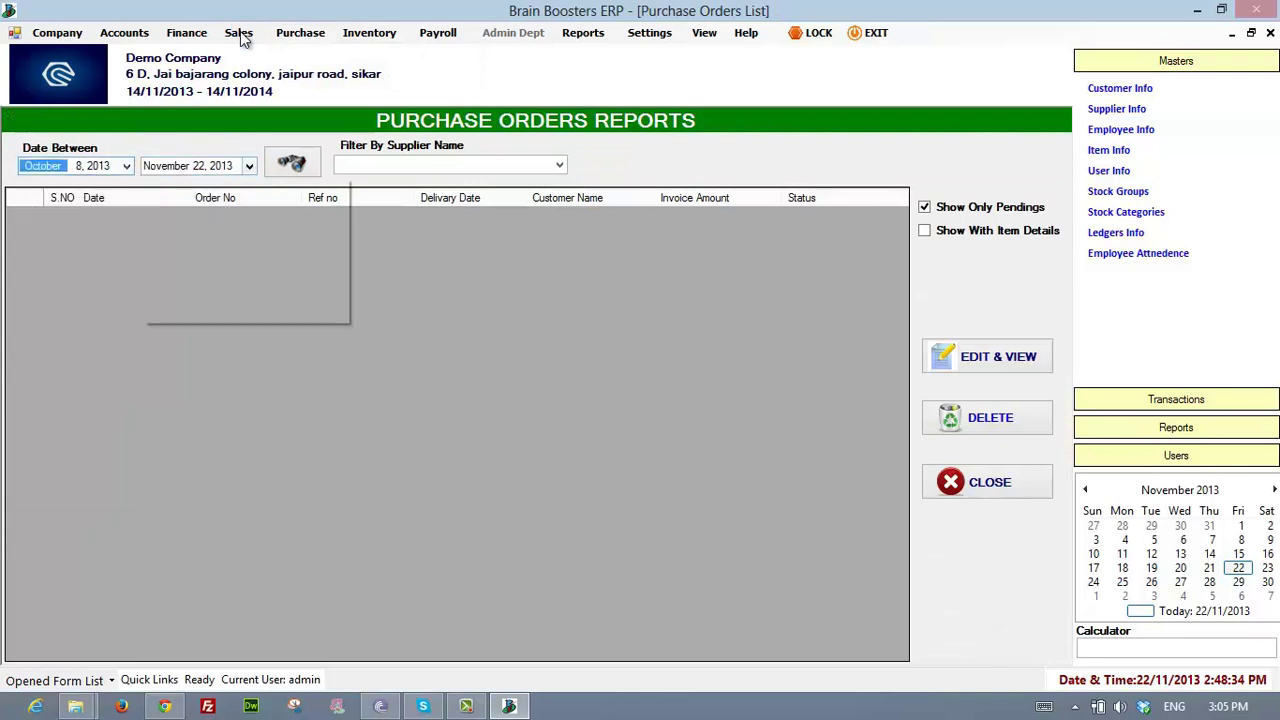
pyautogui.click(275, 298)
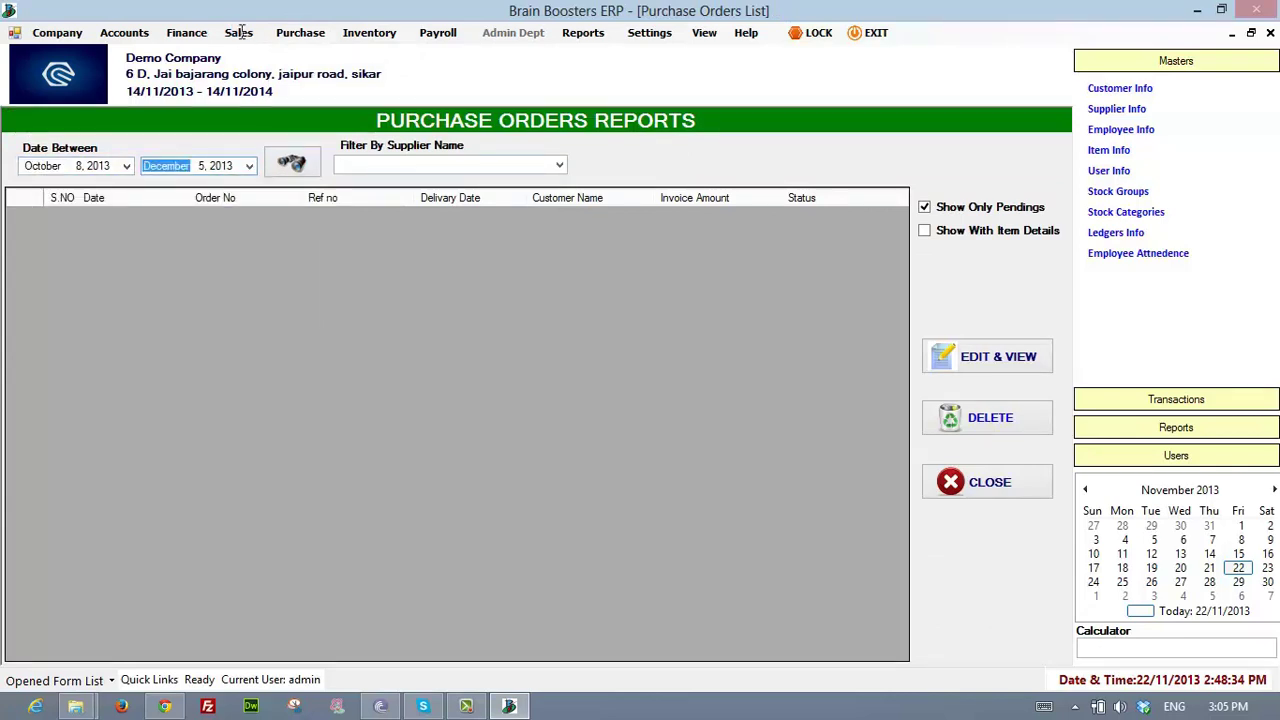
pyautogui.click(559, 165)
pyautogui.click(292, 162)
pyautogui.click(292, 162)
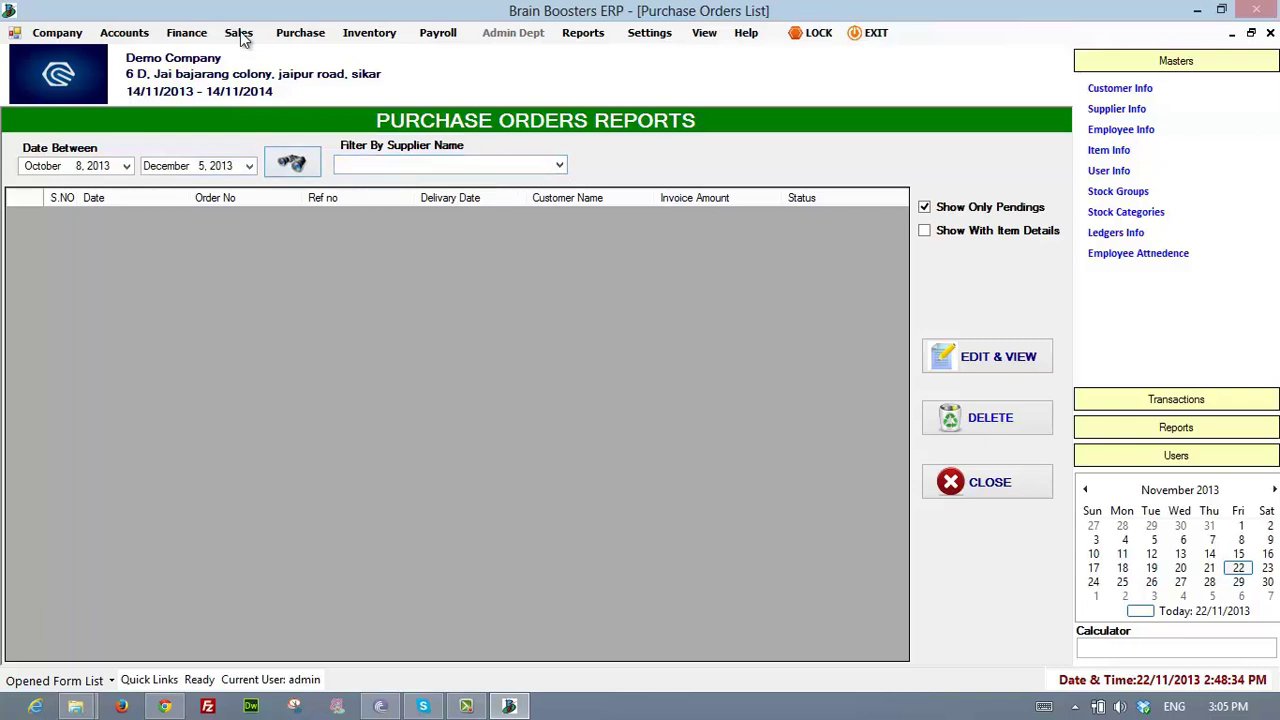
# - Open the Pending Purchase Orders Summary report under Purchase > Order Status
pyautogui.click(300, 33)
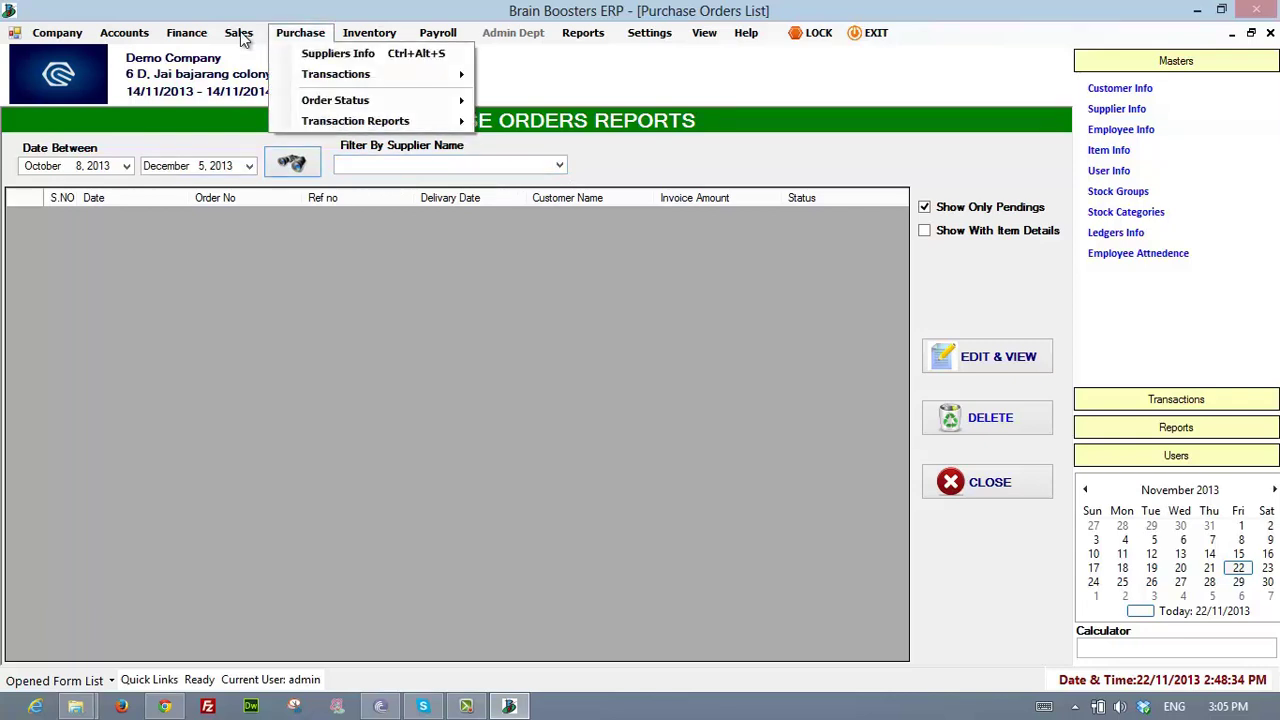
pyautogui.press('Down')
pyautogui.press('Right')
pyautogui.press('Down')
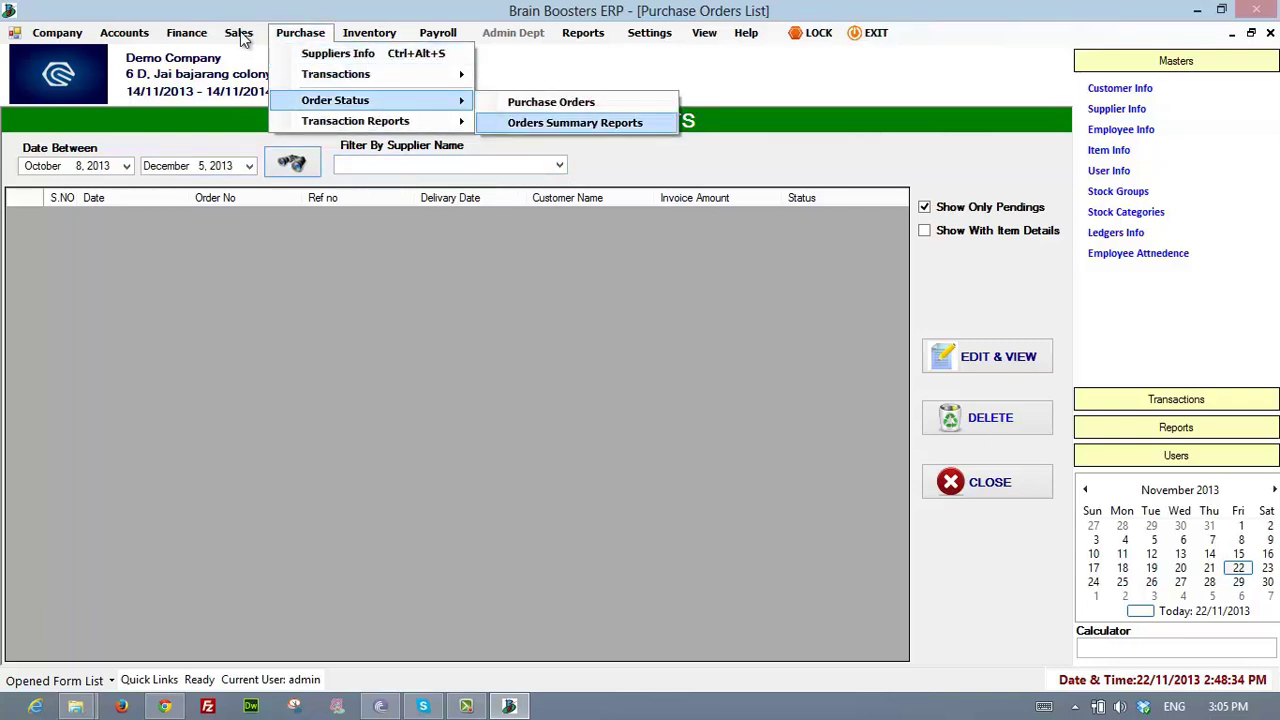
pyautogui.press('Return')
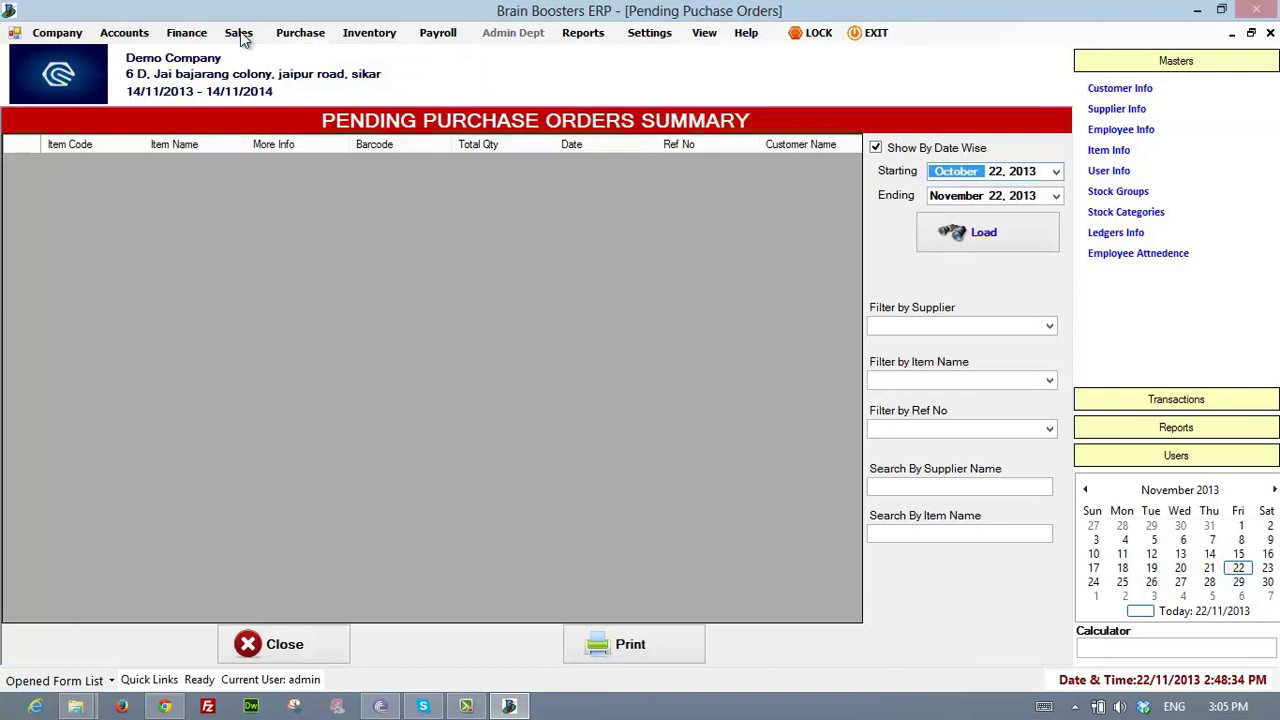
# - Browse the Purchase Transaction Reports submenu, stopping on the purchase orders report
pyautogui.hotkey('alt', 'p')
pyautogui.press('Down')
pyautogui.press('Down')
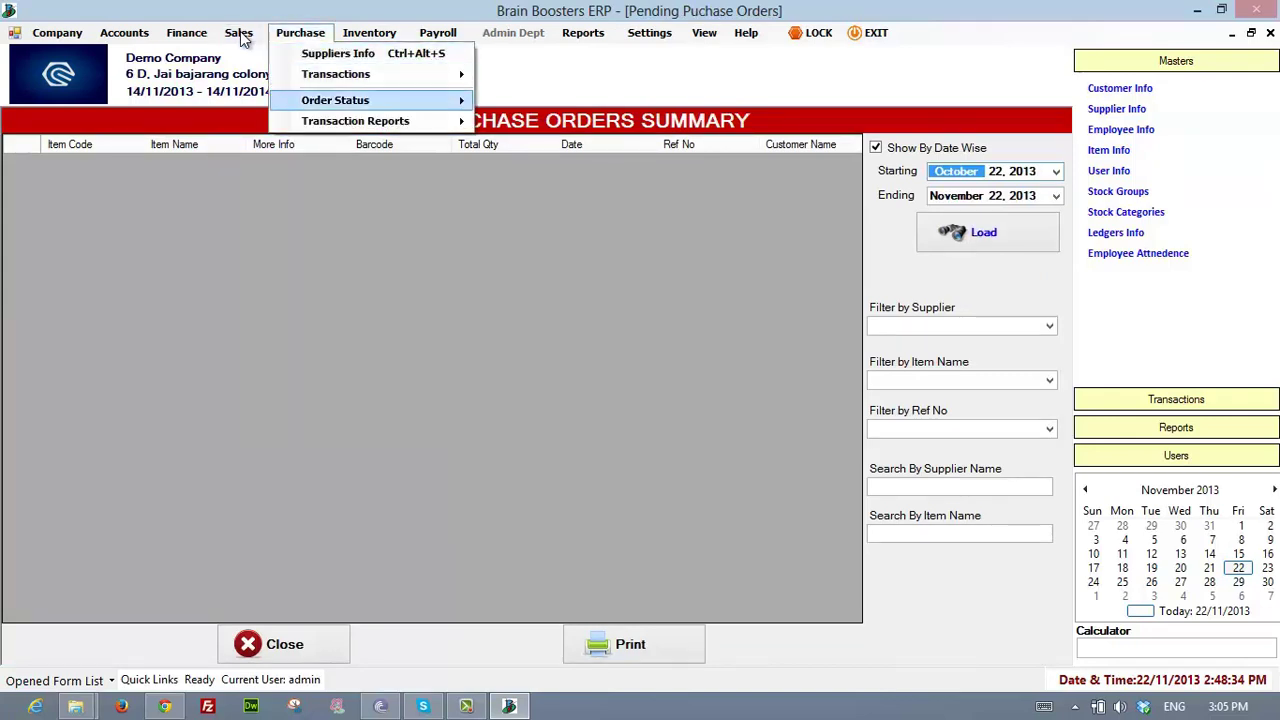
pyautogui.press('Down')
pyautogui.press('Up')
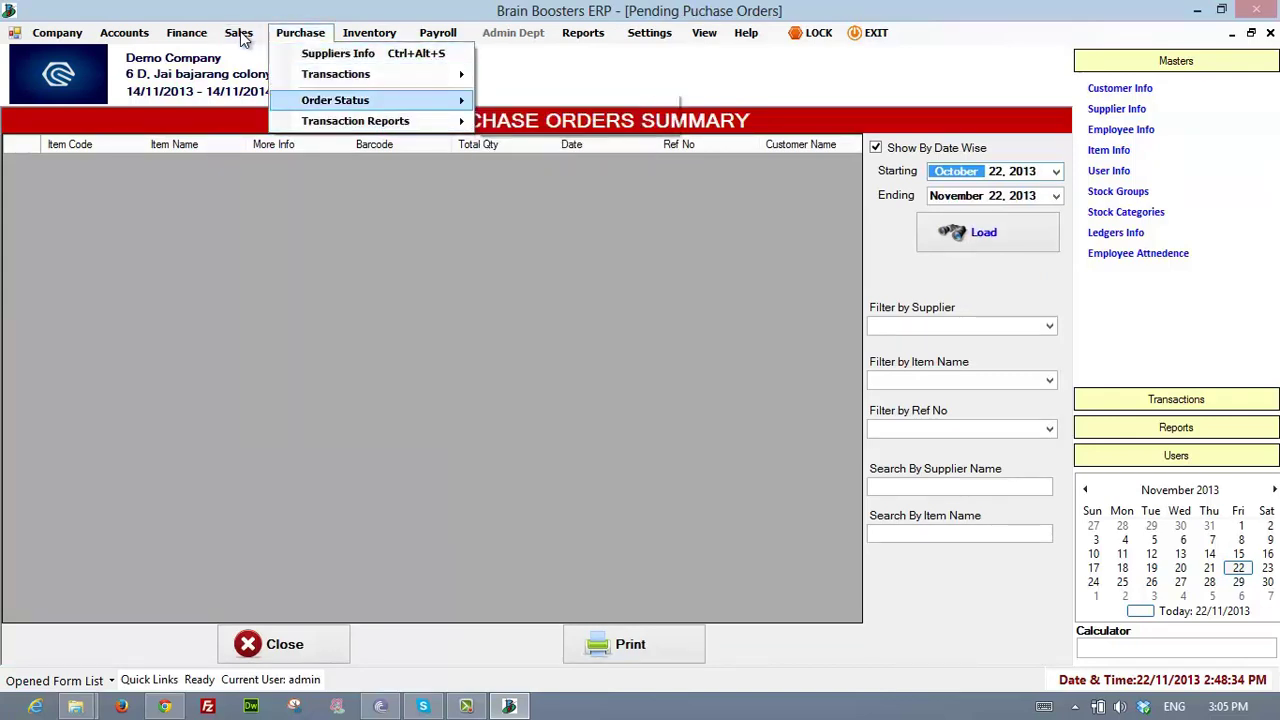
pyautogui.press('Down')
pyautogui.press('Right')
pyautogui.press('Down')
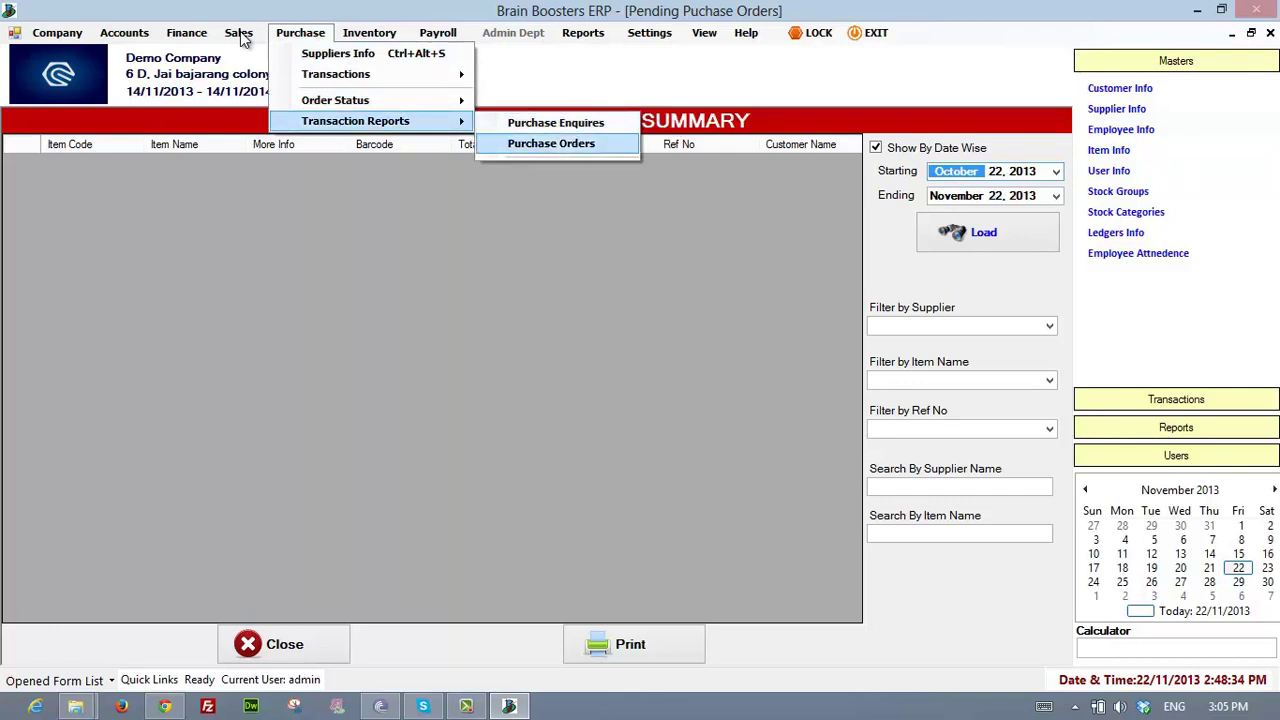
# - Back out to Transactions, then move to the Payroll menu and highlight Payroll Accounts
pyautogui.press('Up')
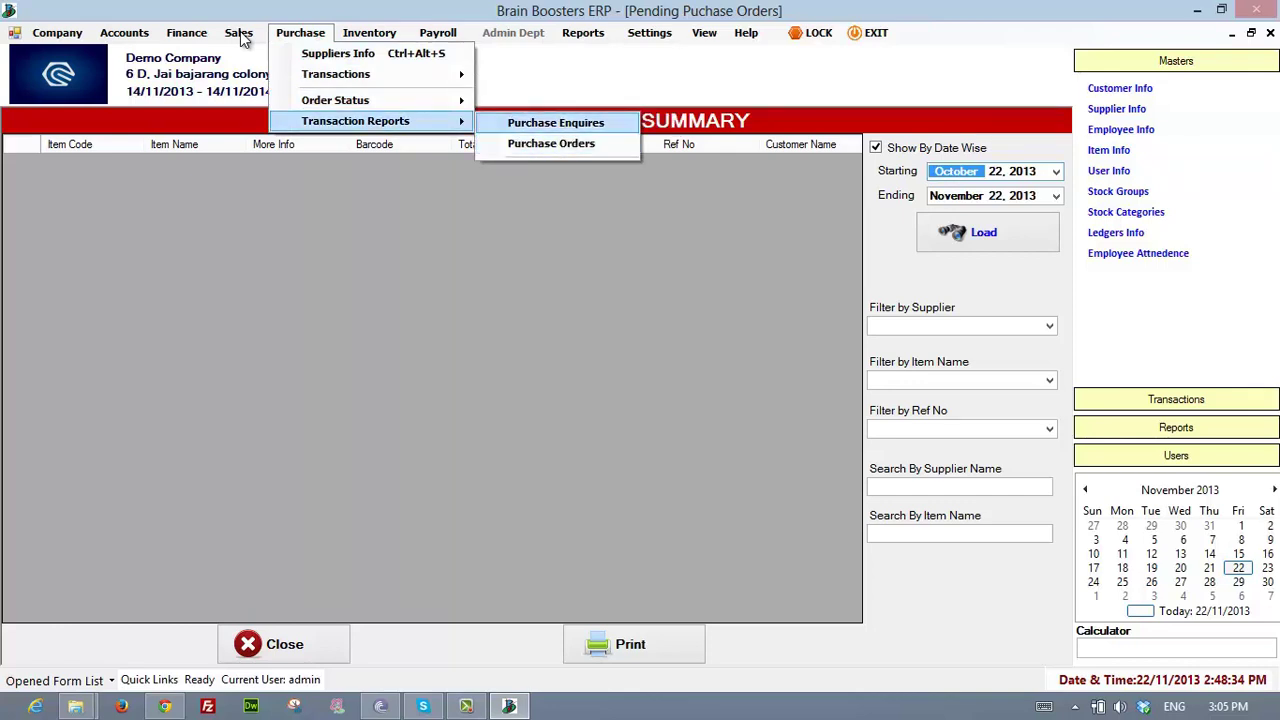
pyautogui.press('Left')
pyautogui.press('Up')
pyautogui.press('Up')
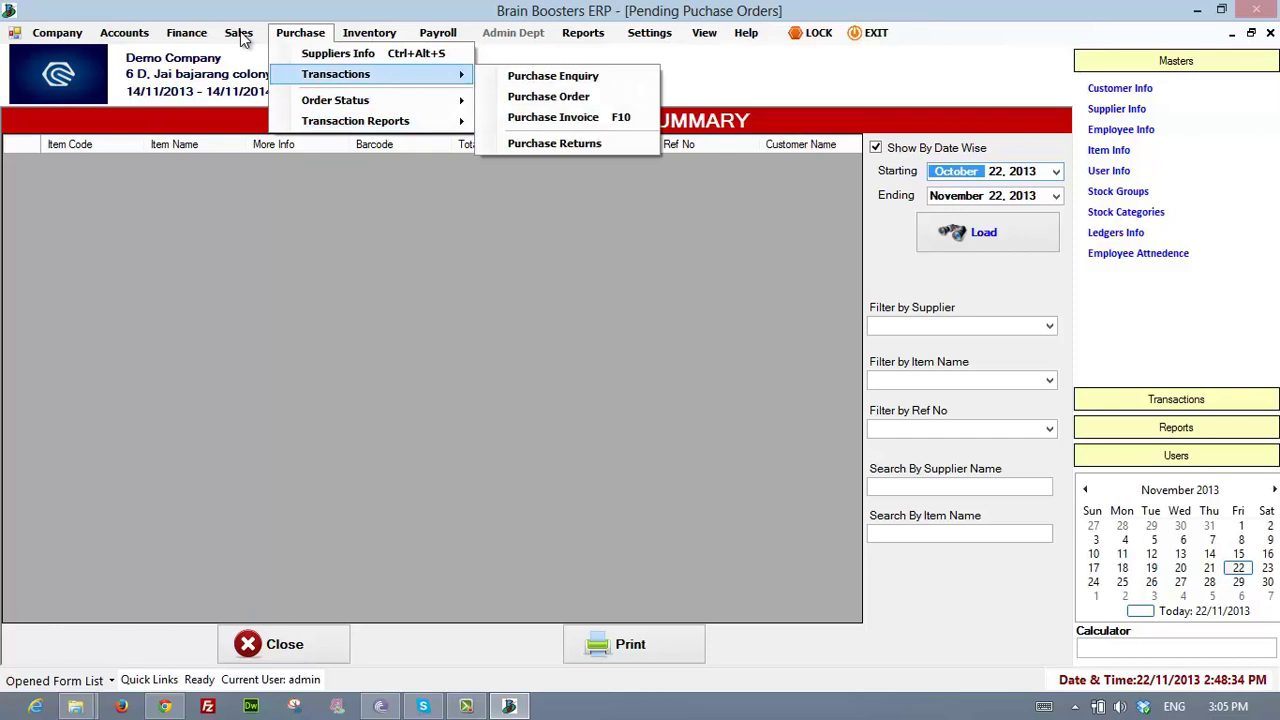
pyautogui.press('Right')
pyautogui.press('Right')
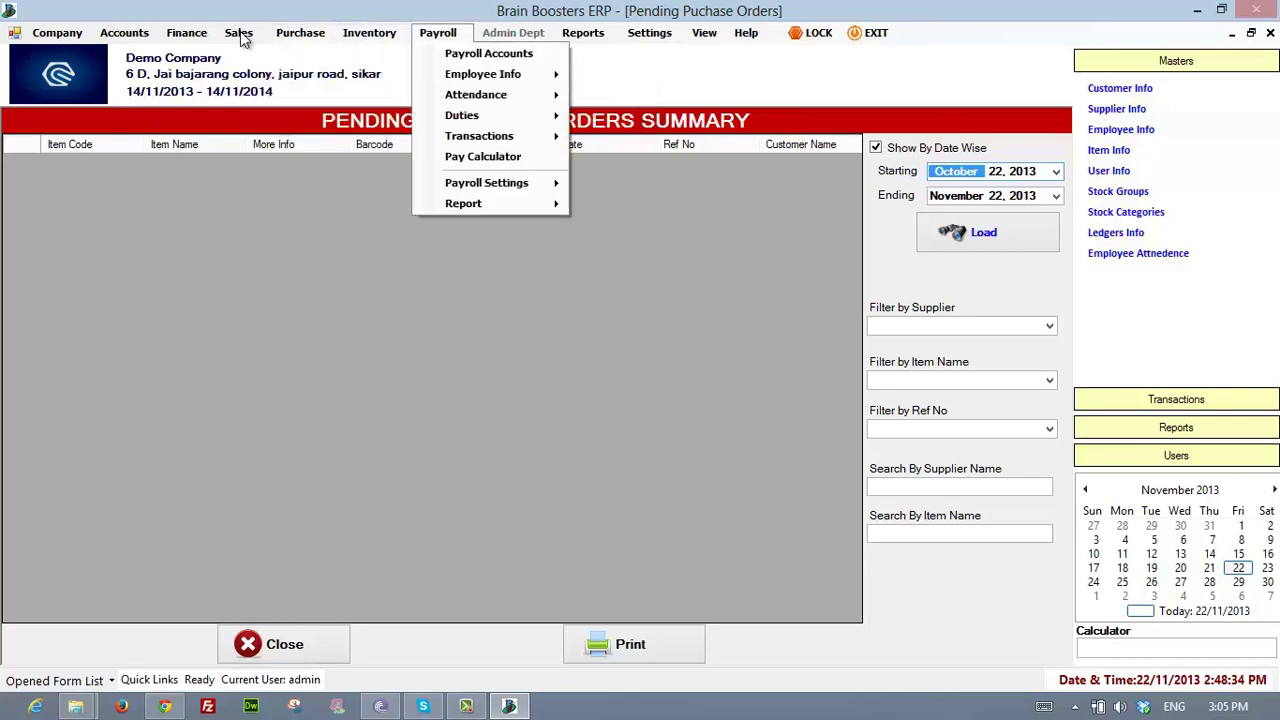
pyautogui.press('Down')
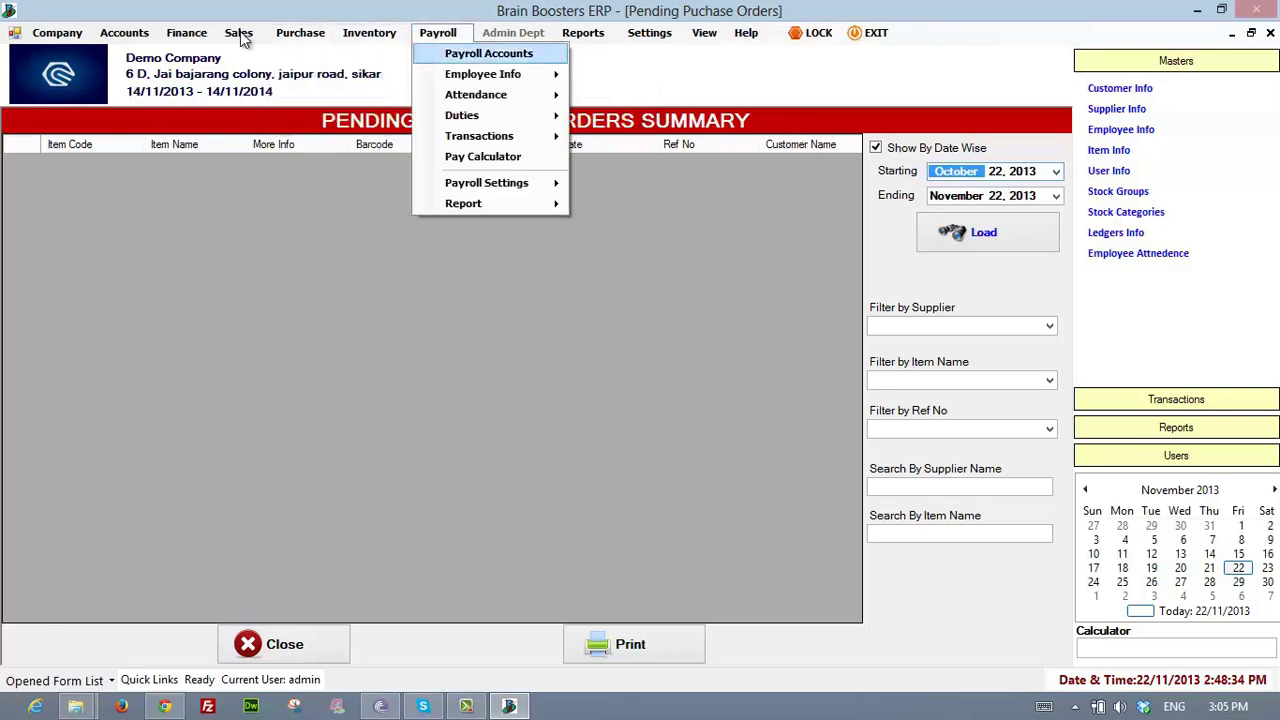
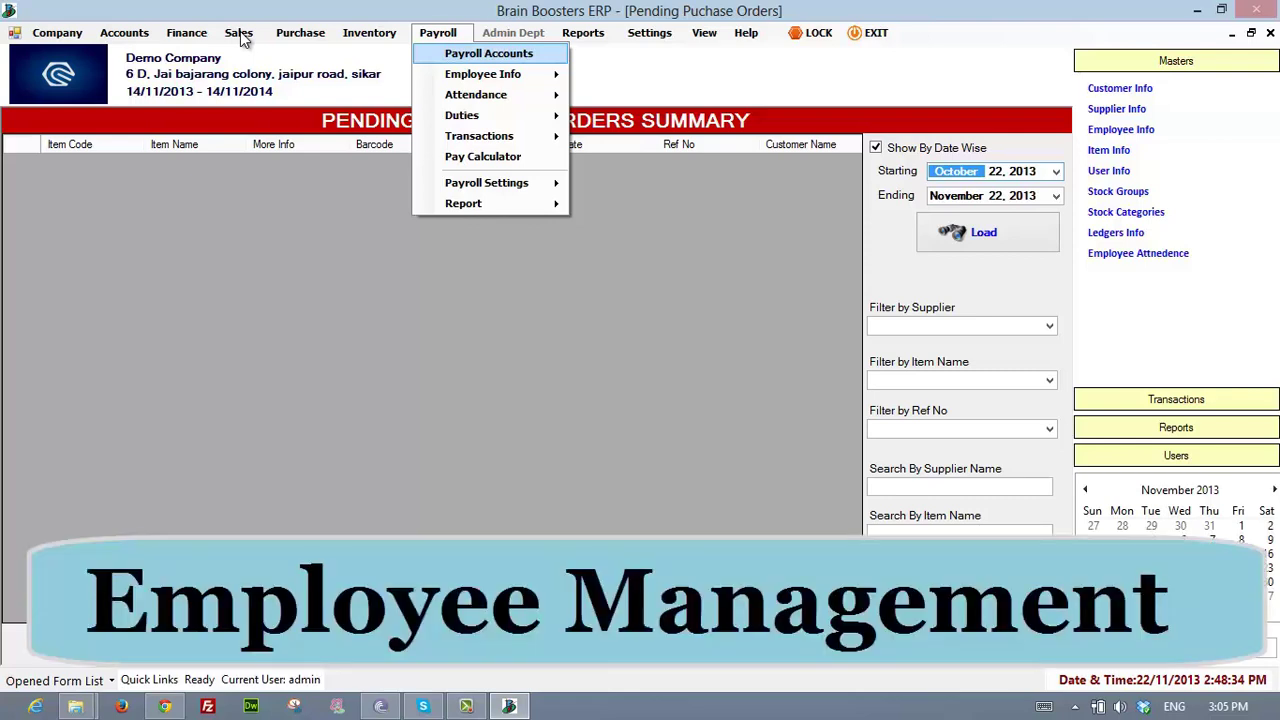
# - Browse the Payroll > Employee Info submenu: departments, employee leaves and salary history
pyautogui.press('Down')
pyautogui.press('Right')
pyautogui.press('Down')
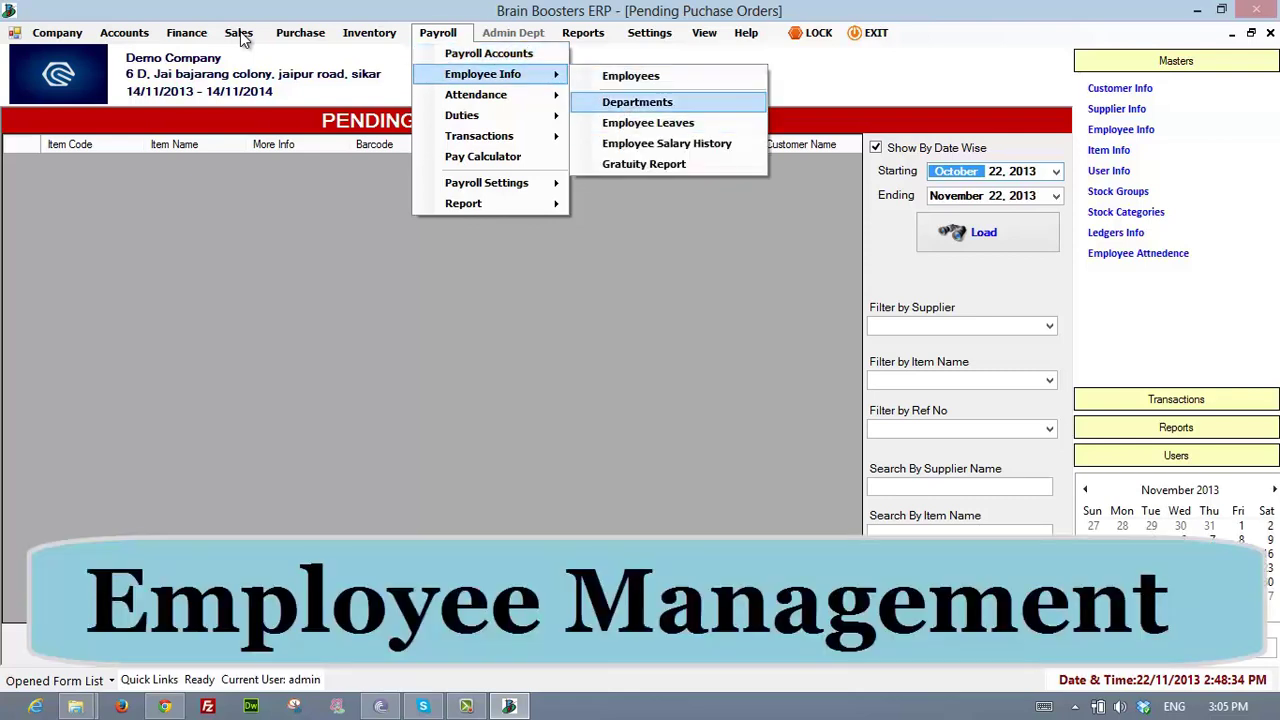
pyautogui.press('Down')
pyautogui.press('Up')
pyautogui.press('Down')
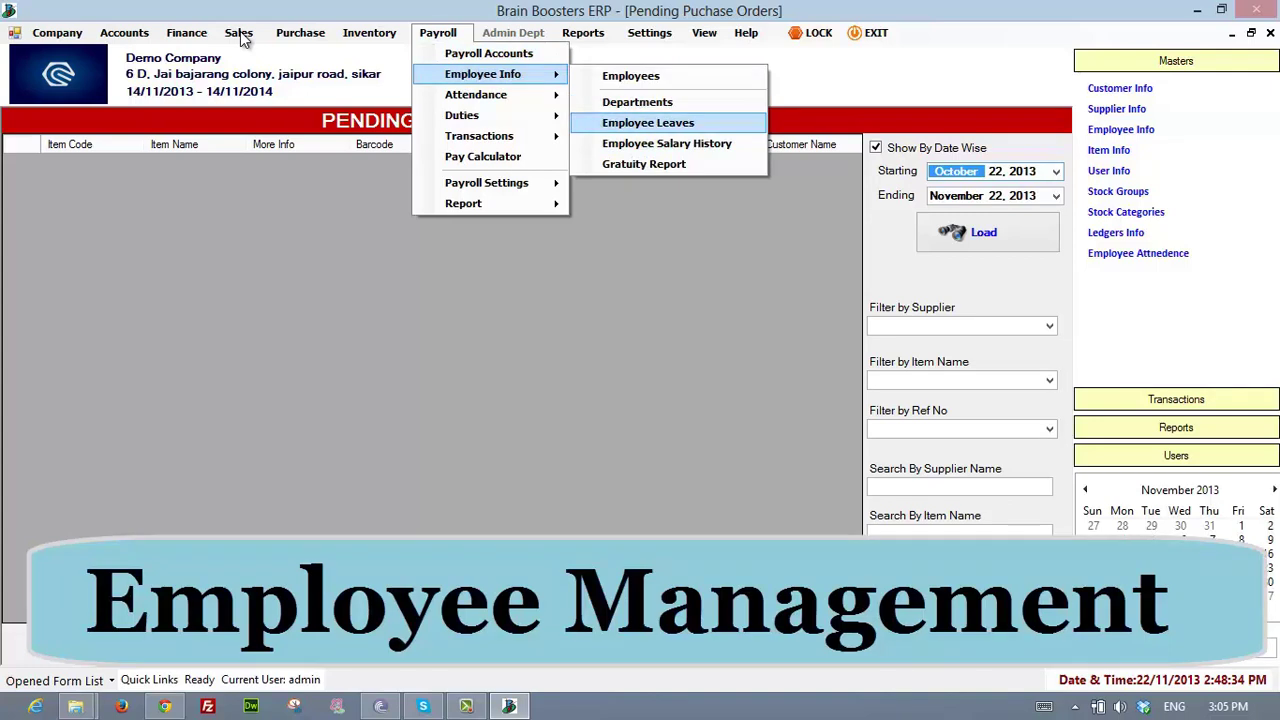
pyautogui.press('Down')
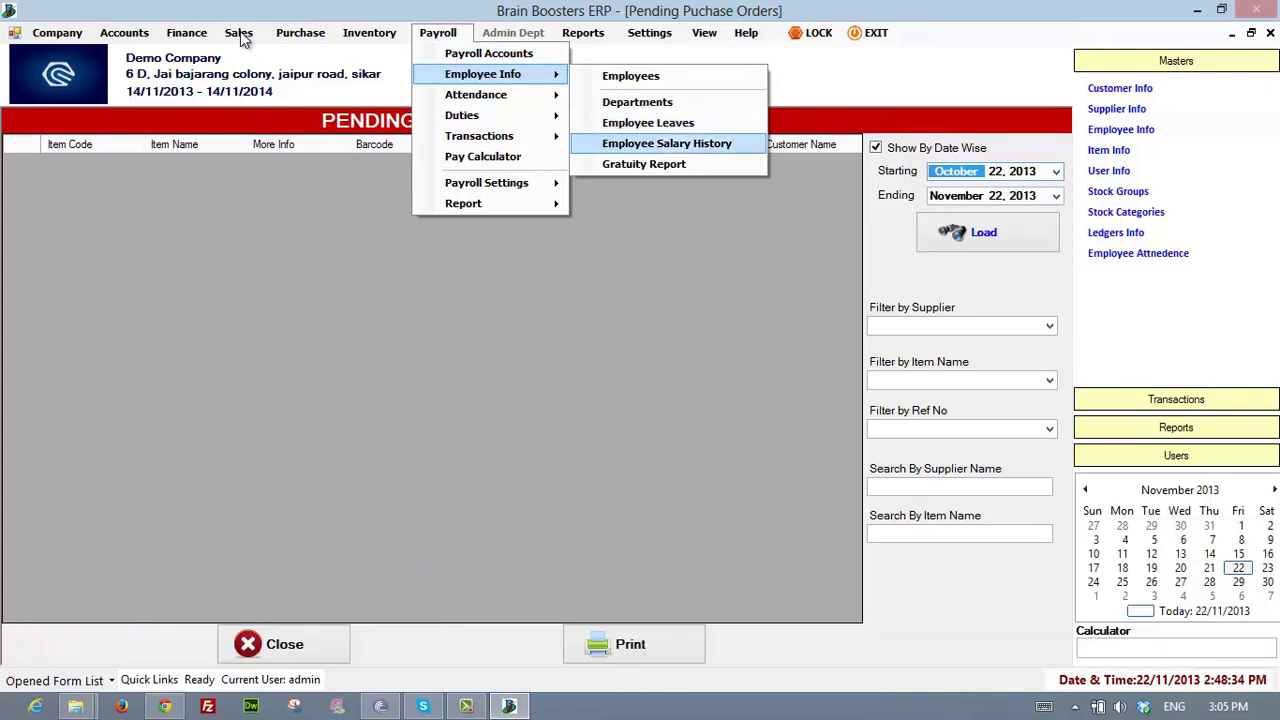
pyautogui.press('Down')
pyautogui.press('Up')
pyautogui.press('Down')
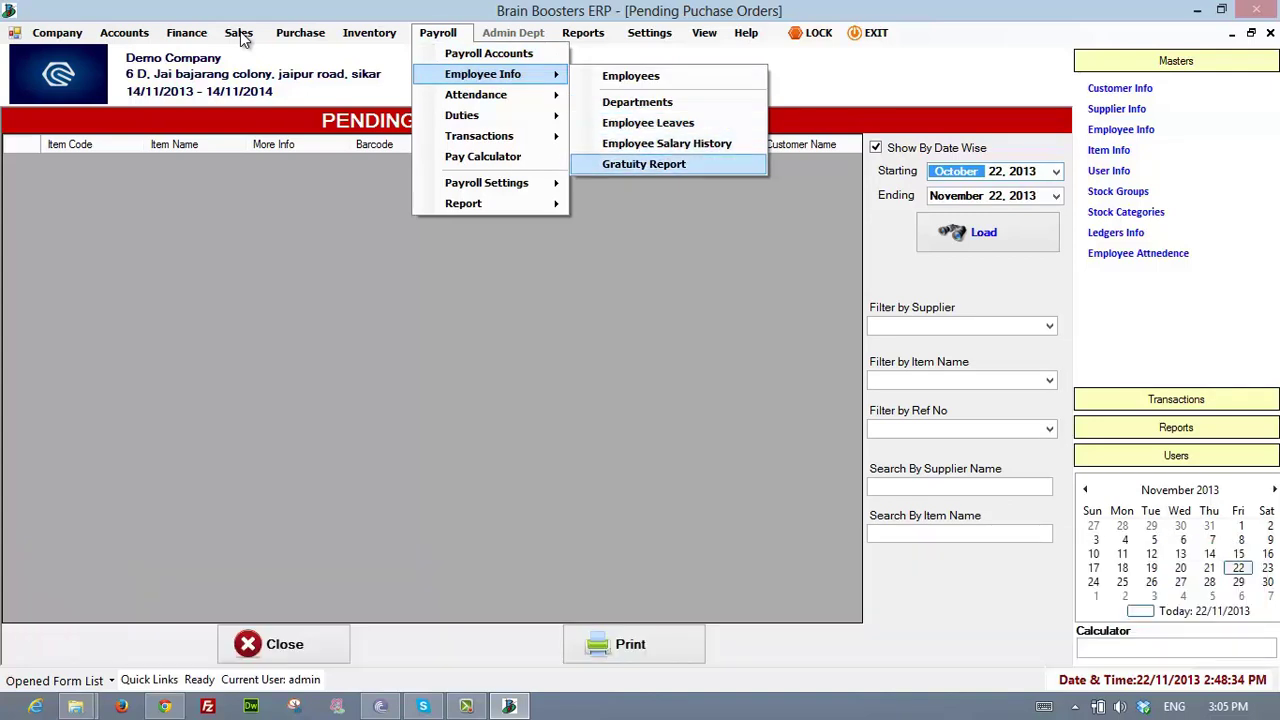
# - Look over the Payroll attendance and barcode features
pyautogui.press('Left')
pyautogui.press('Down')
pyautogui.press('Up')
pyautogui.press('Down')
pyautogui.press('Down')
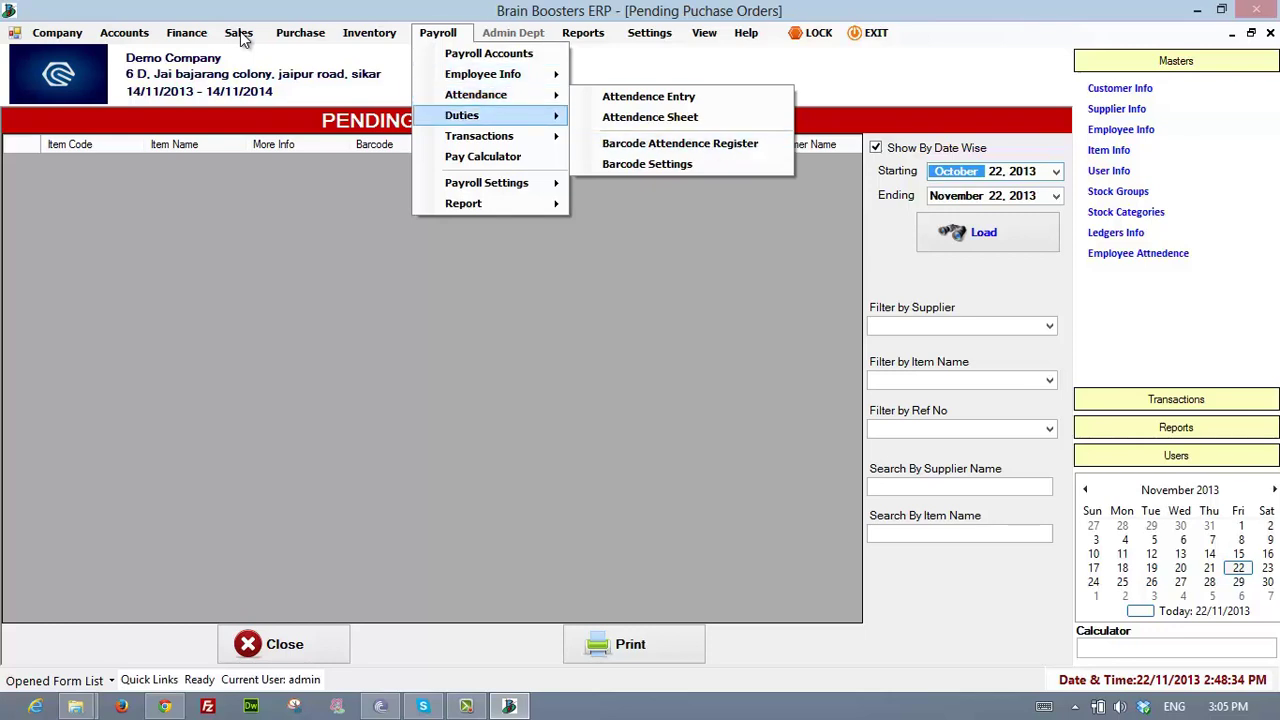
pyautogui.press('Up')
pyautogui.press('Right')
pyautogui.press('Down')
pyautogui.press('Up')
pyautogui.press('Up')
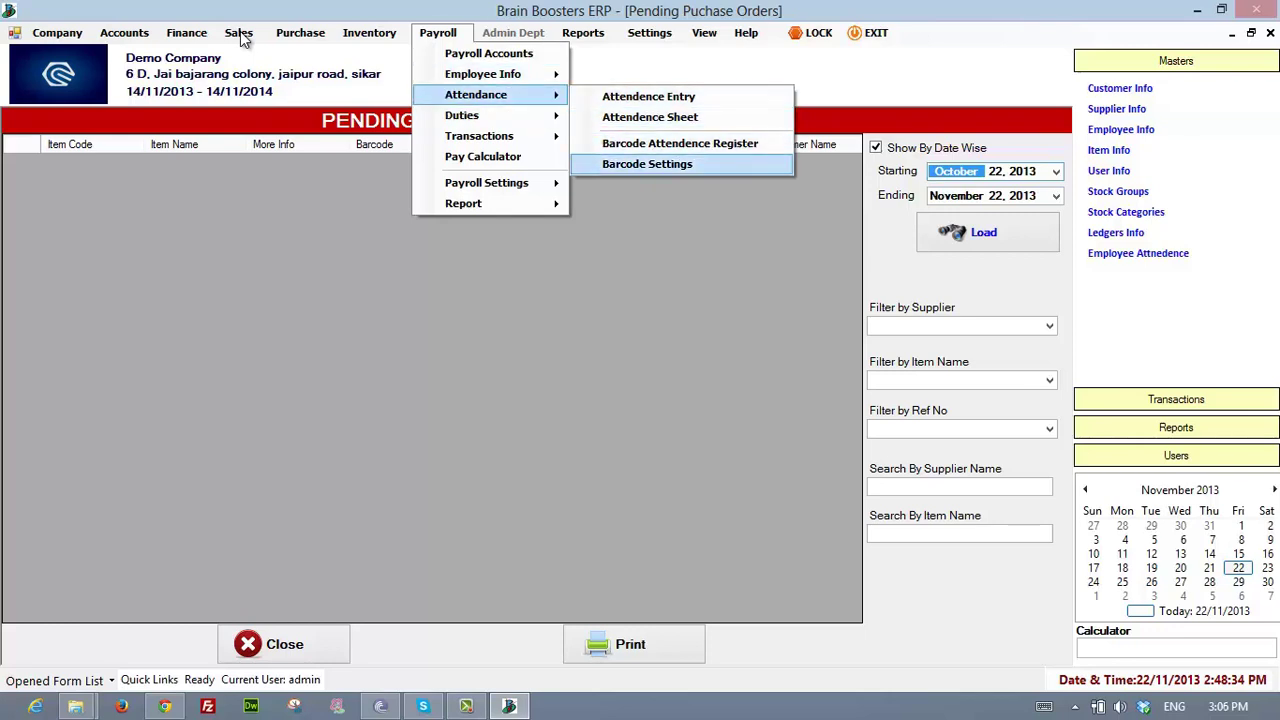
pyautogui.press('Up')
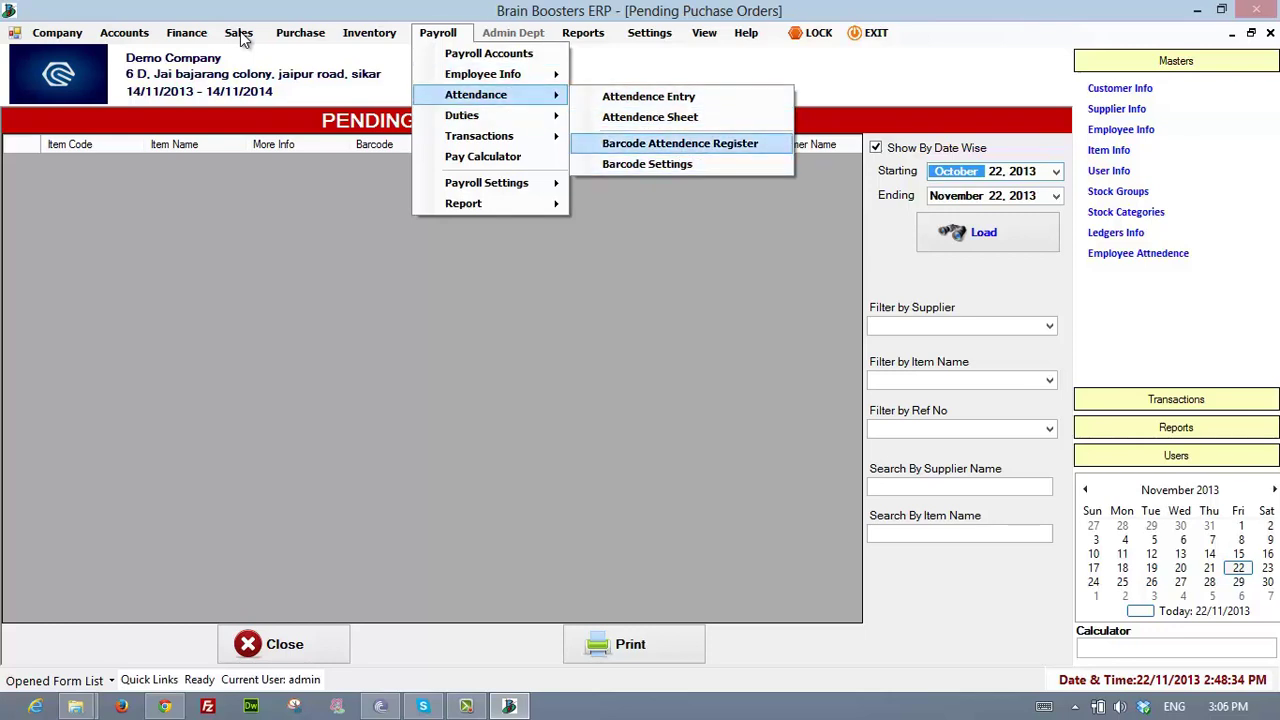
# - Go back up to Payroll Accounts and open the Payroll Ledger Accounts Maintenance form
pyautogui.press('Left')
pyautogui.press('Up')
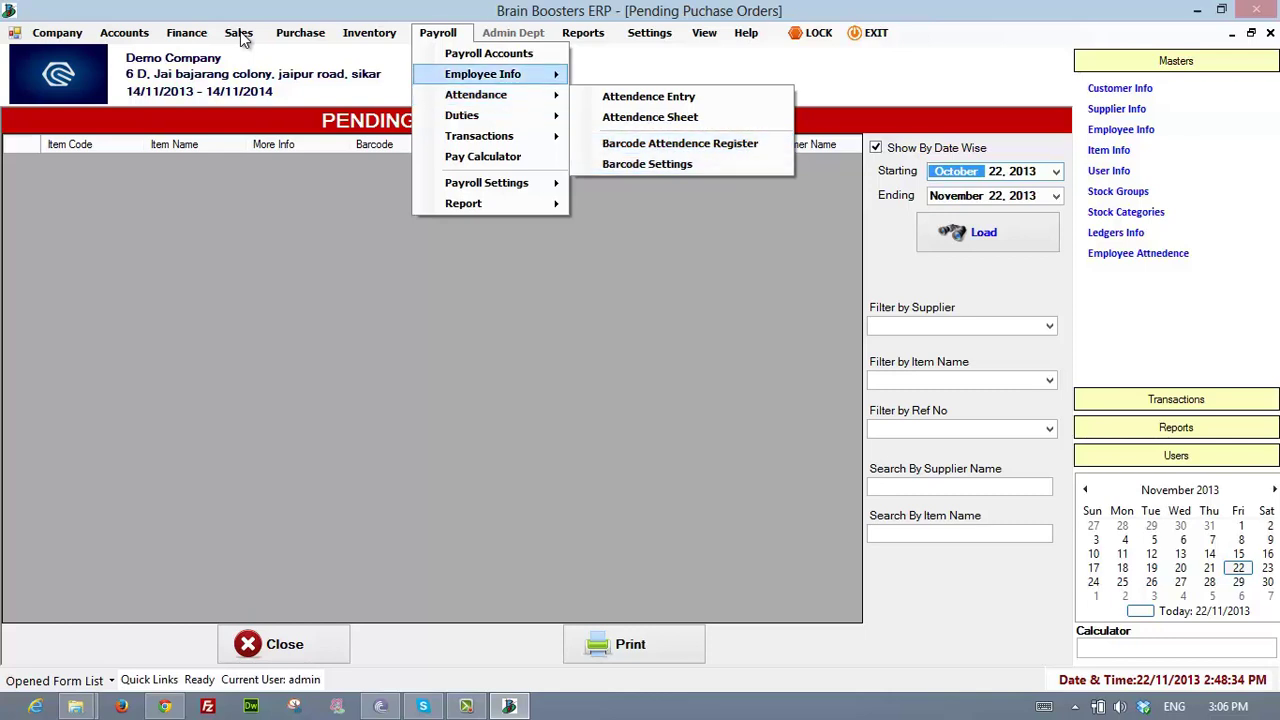
pyautogui.press('Up')
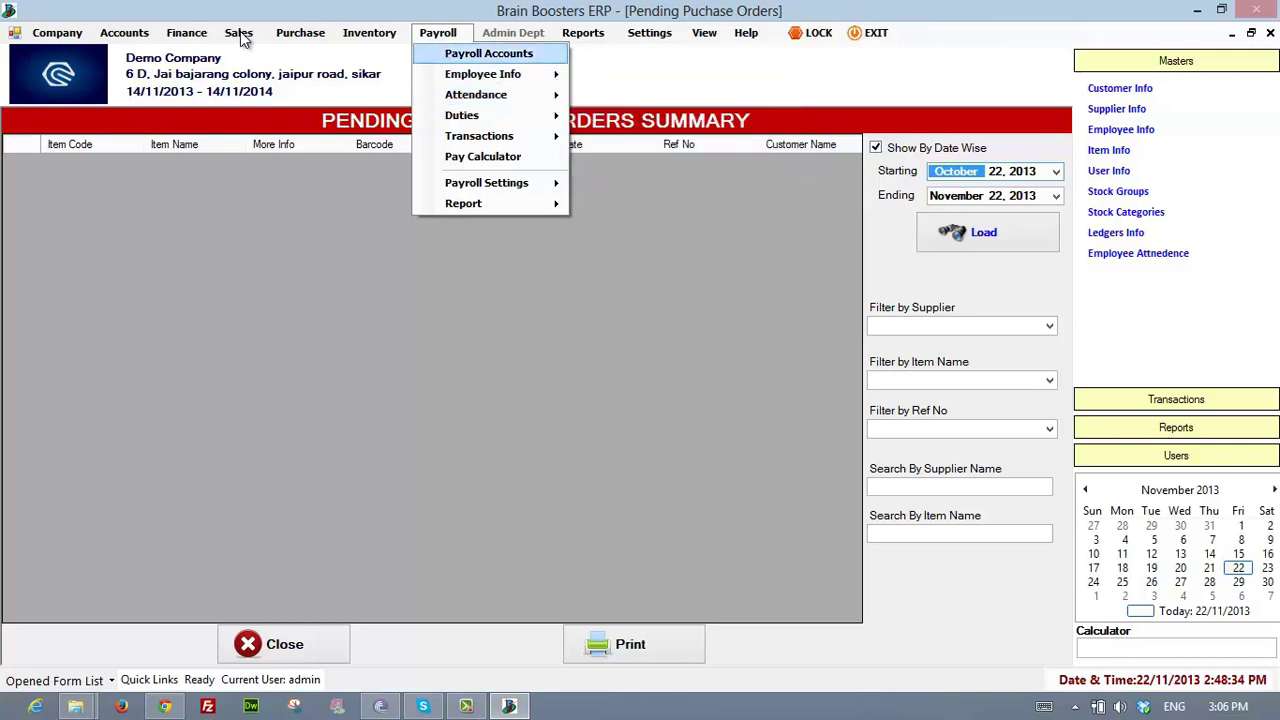
pyautogui.press('Return')
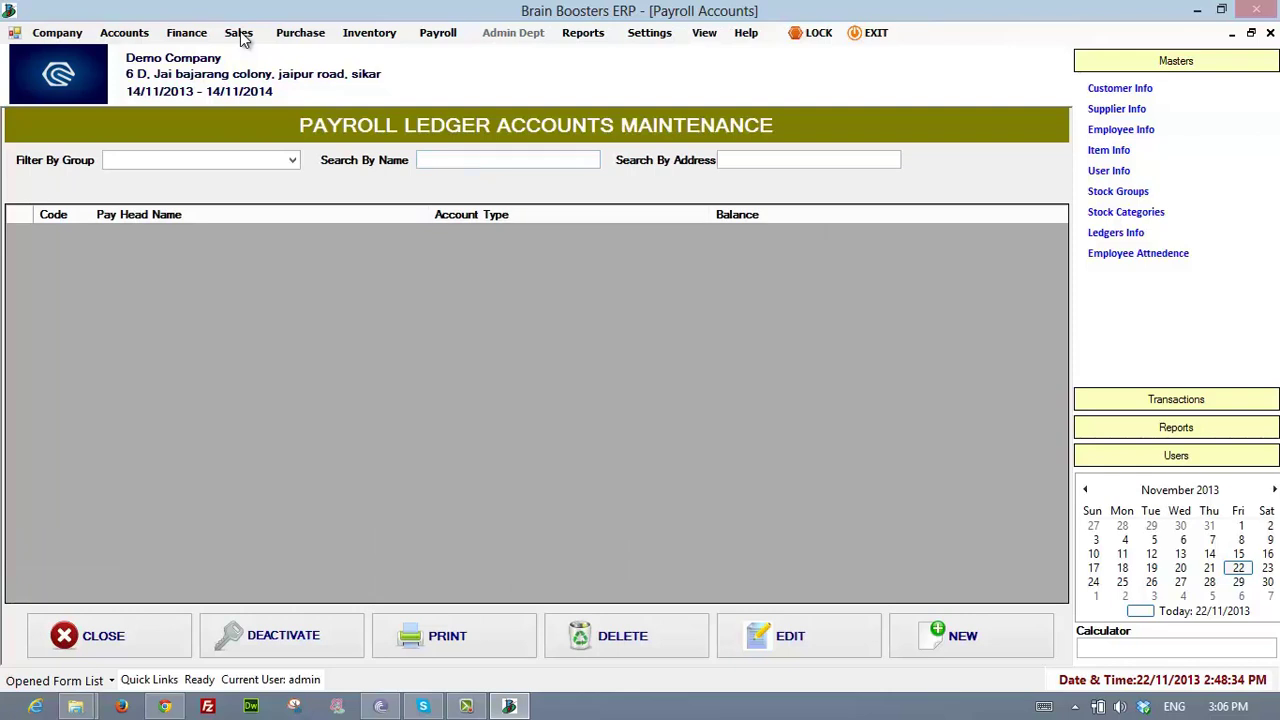
# - Open Duties Management from Payroll > Duties, passing Duty Settings, to reach Duty Allotment
pyautogui.hotkey('alt', 'p')
pyautogui.press('Down')
pyautogui.press('Down')
pyautogui.press('Down')
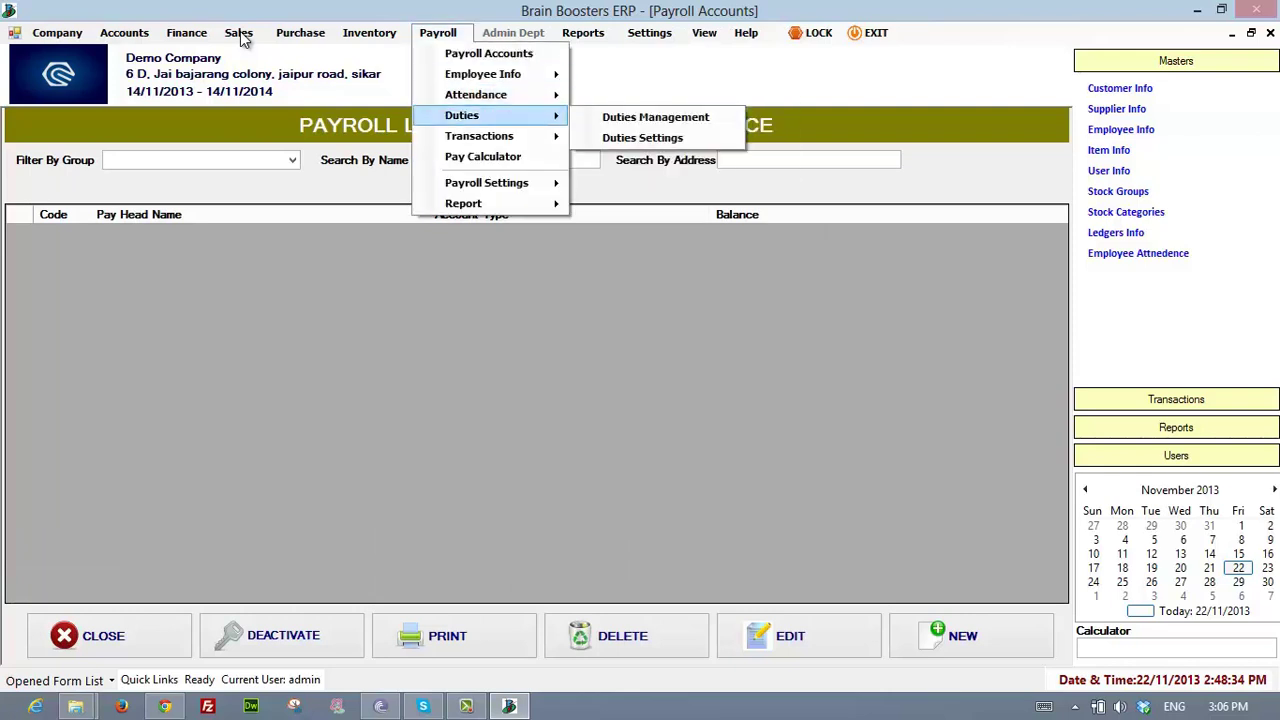
pyautogui.press('Right')
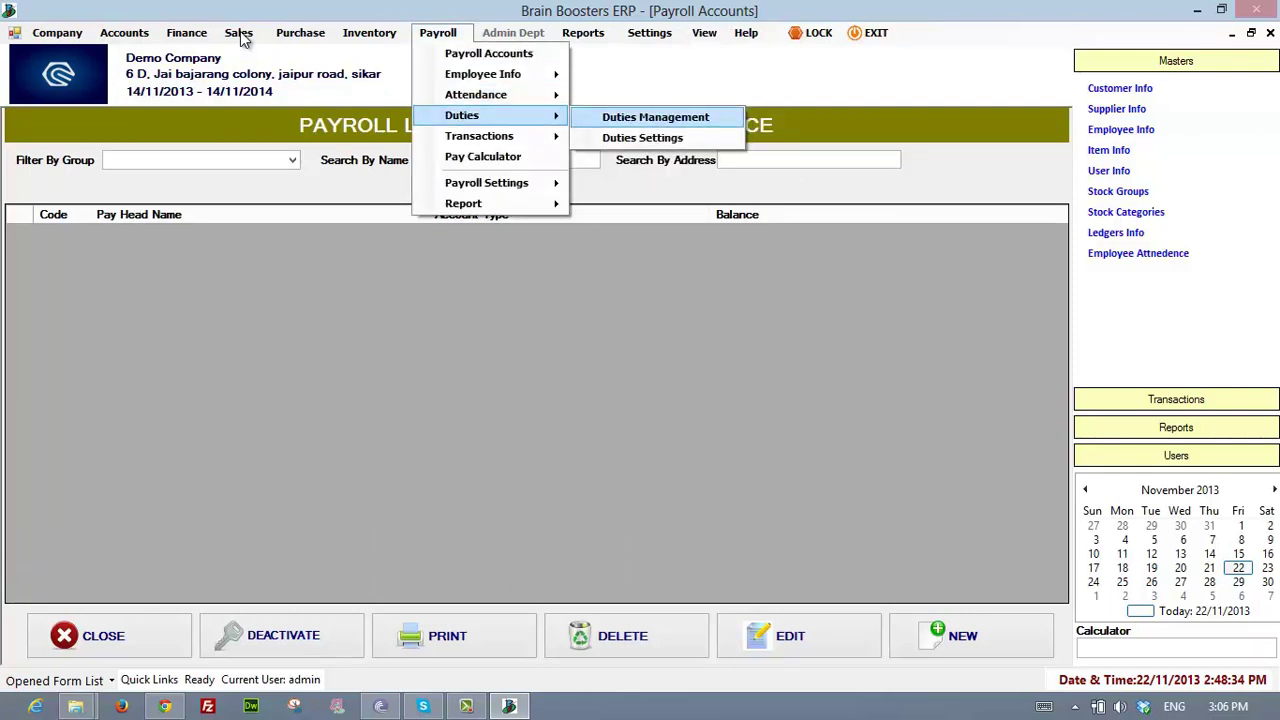
pyautogui.press('Down')
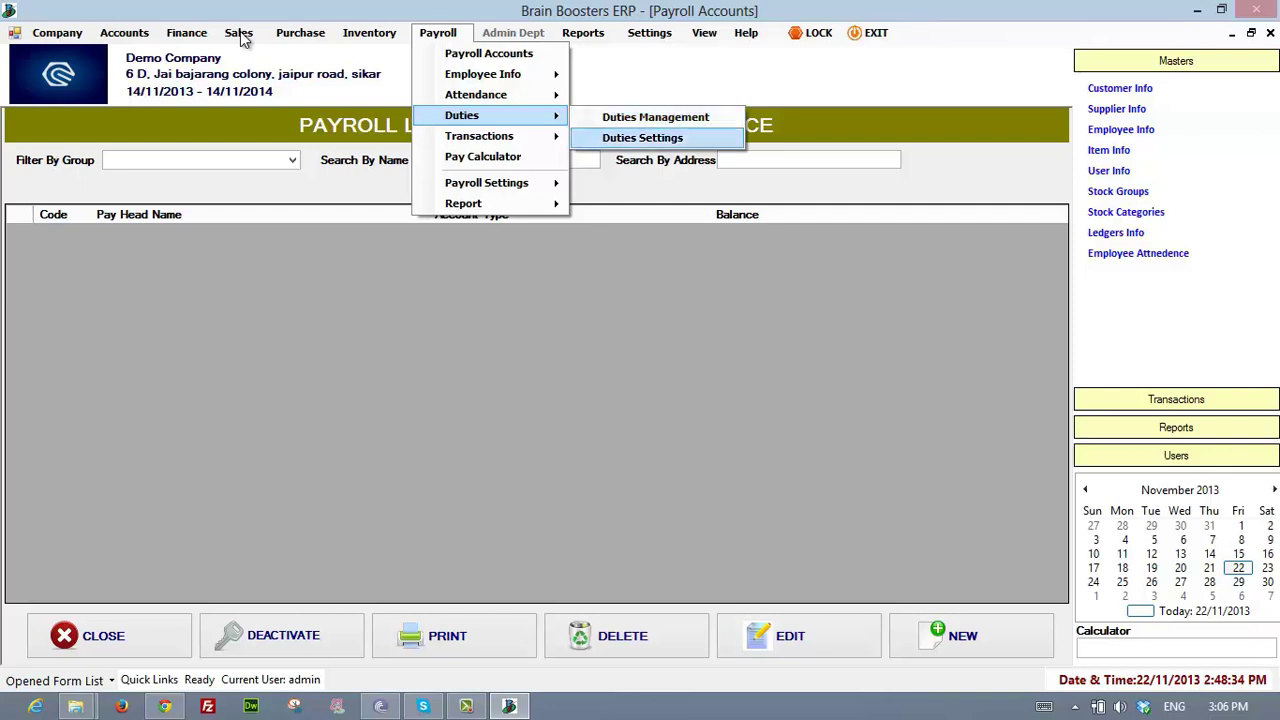
pyautogui.press('Up')
pyautogui.press('Return')
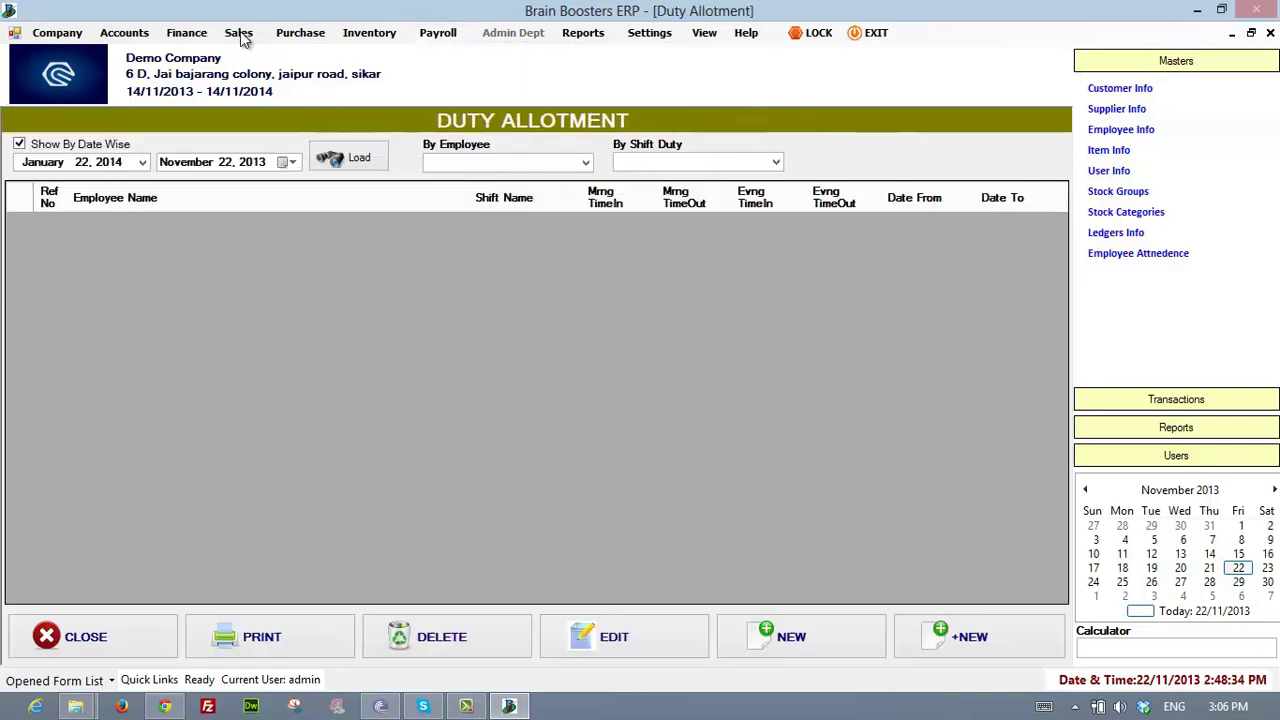
# - Start a new duty allotment, find the shift name list empty, and abandon it unsaved
pyautogui.hotkey('alt', 'n')
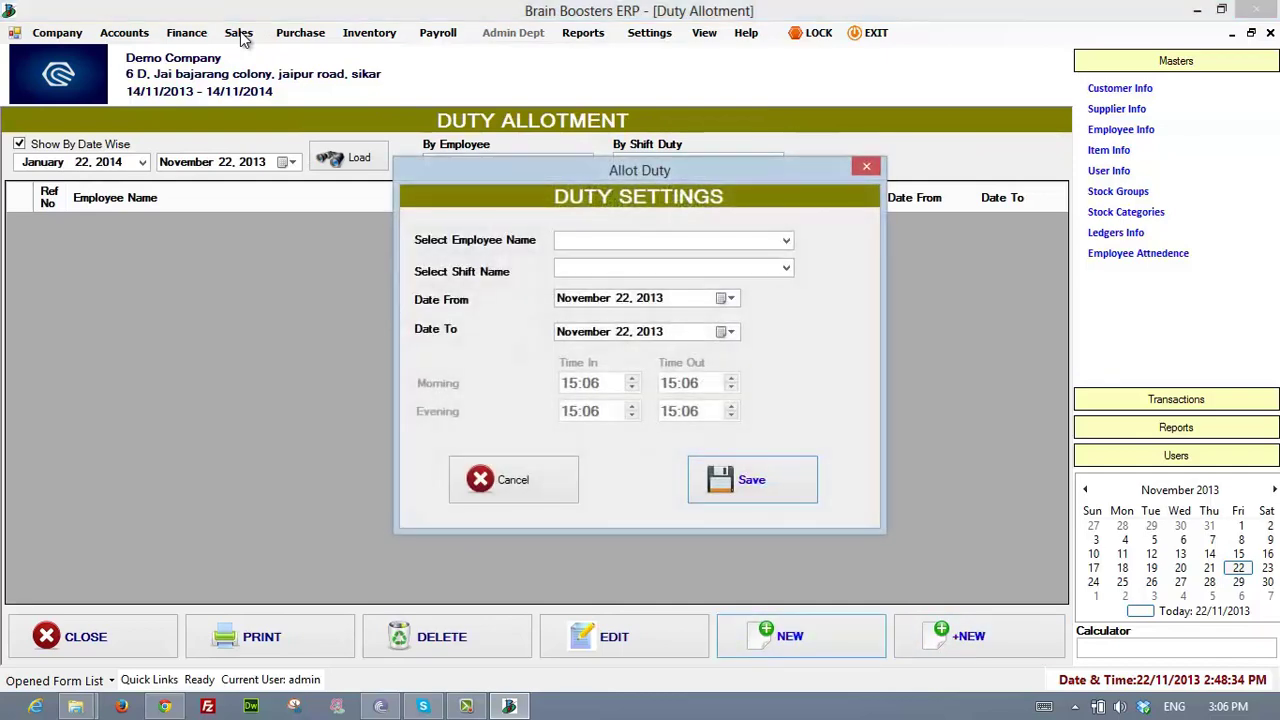
pyautogui.press('Tab')
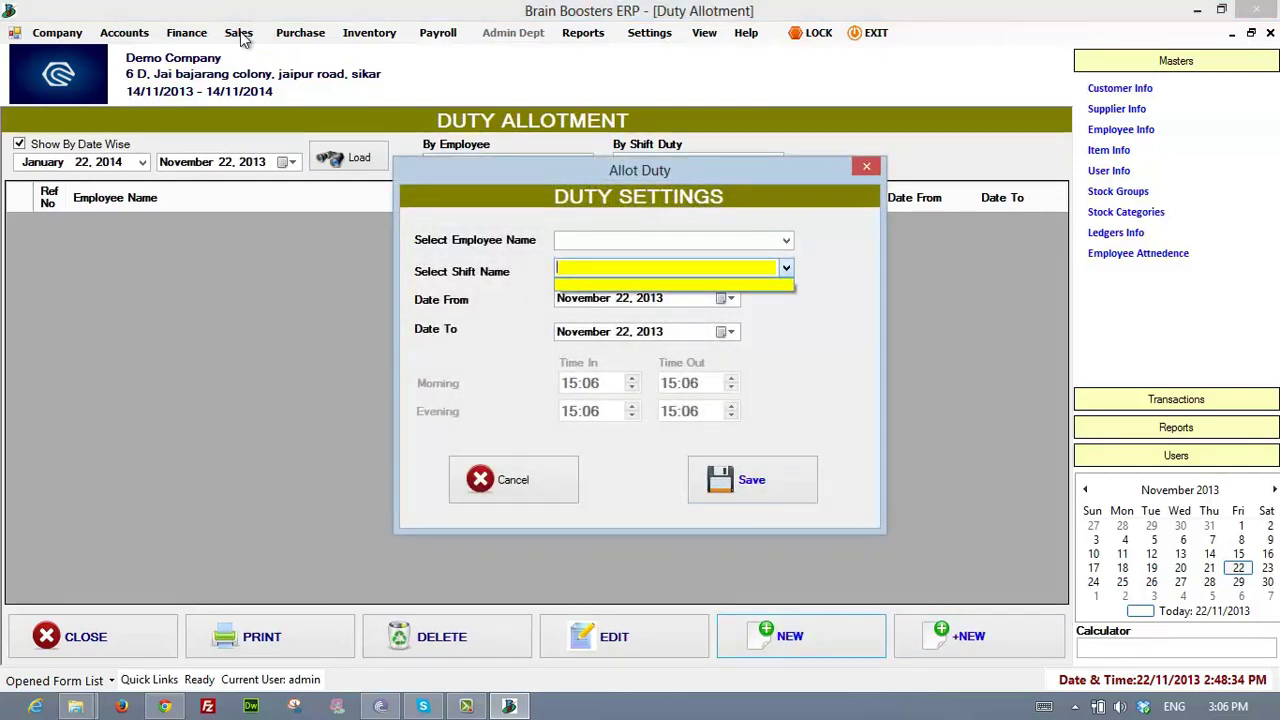
pyautogui.press('Escape')
pyautogui.press('Escape')
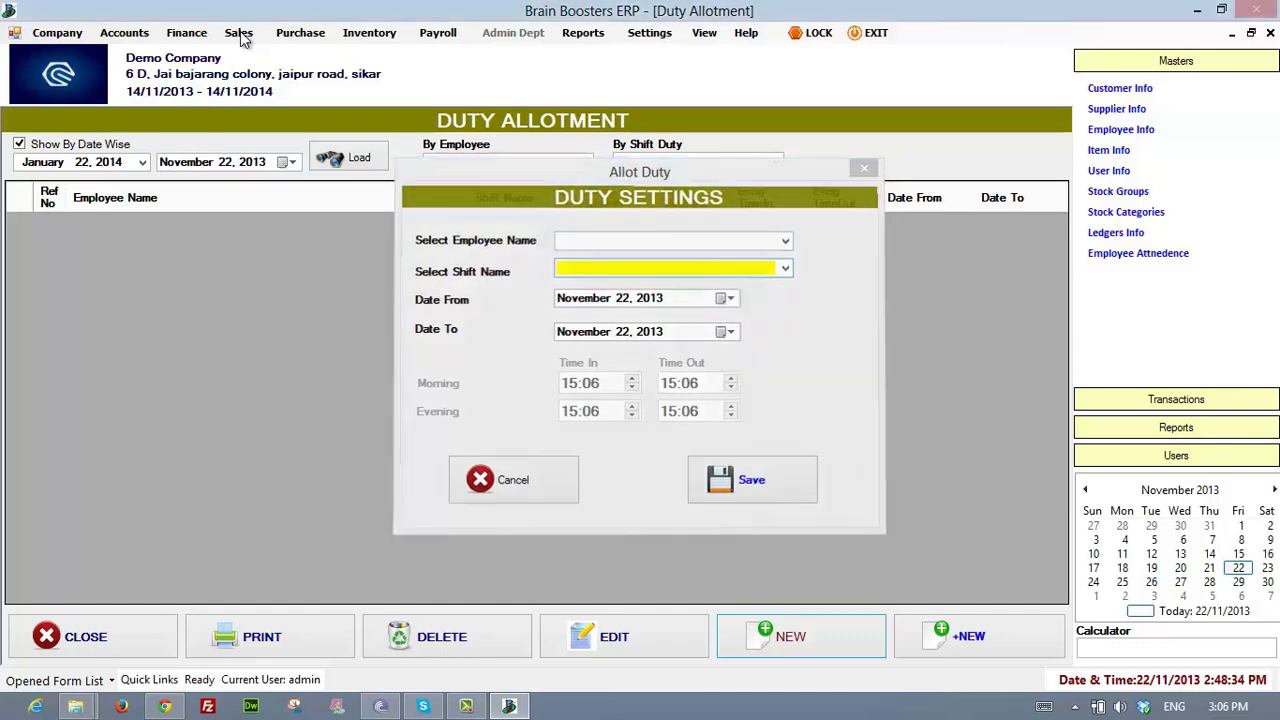
pyautogui.hotkey('alt', 'p')
# - Browse Payroll duty and transaction features, then open Pay Calculator
pyautogui.press('Right')
pyautogui.press('Left')
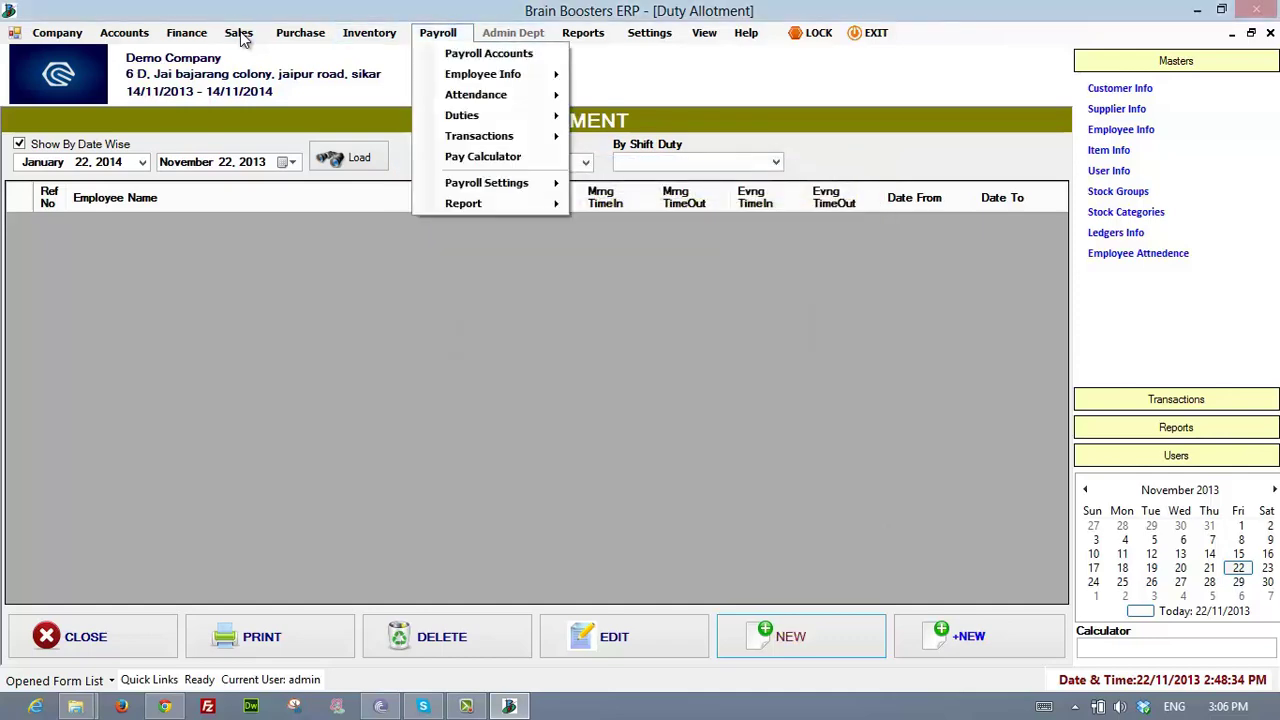
pyautogui.press('Down')
pyautogui.press('Down')
pyautogui.press('Down')
pyautogui.press('Right')
pyautogui.press('Down')
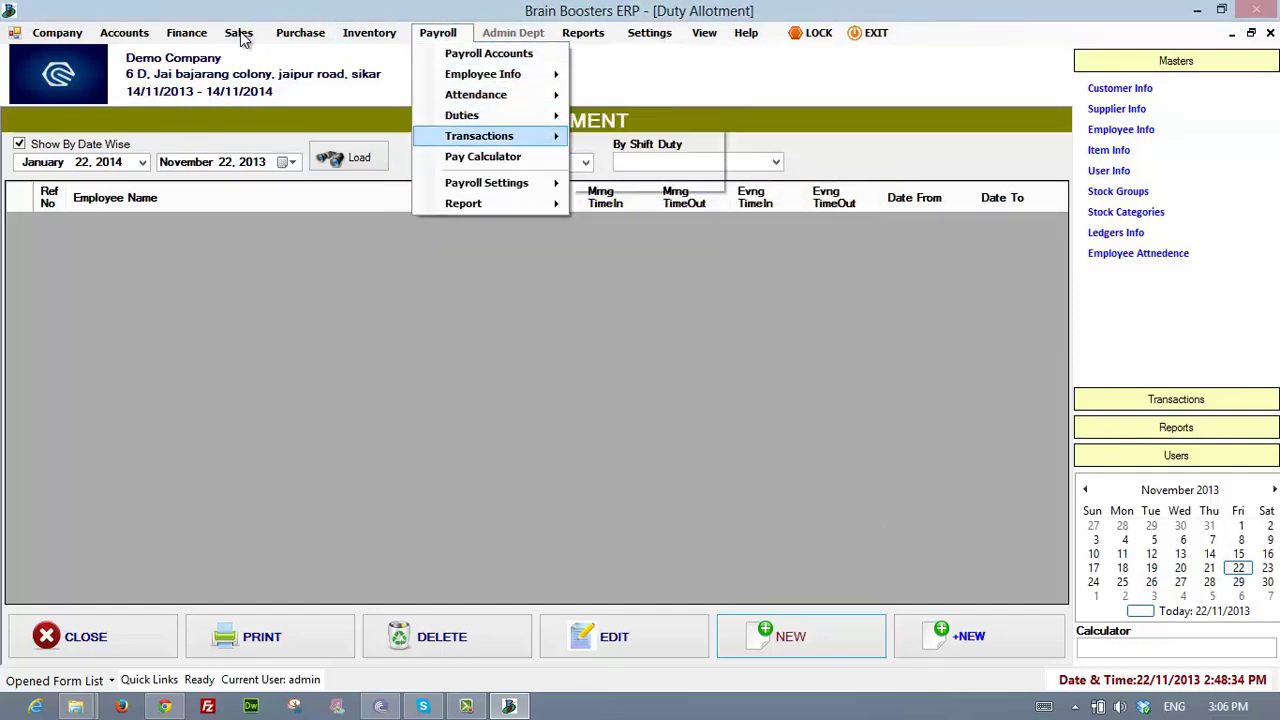
pyautogui.press('Right')
pyautogui.press('Down')
pyautogui.press('Down')
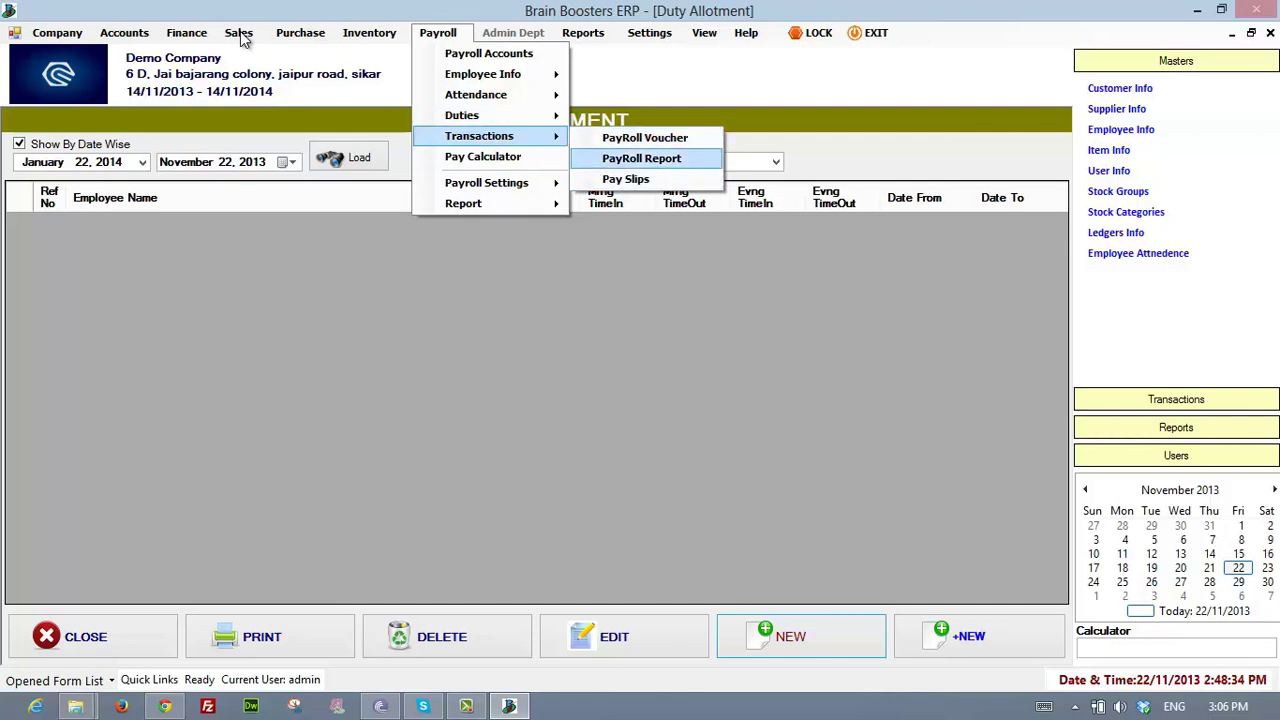
pyautogui.press('Up')
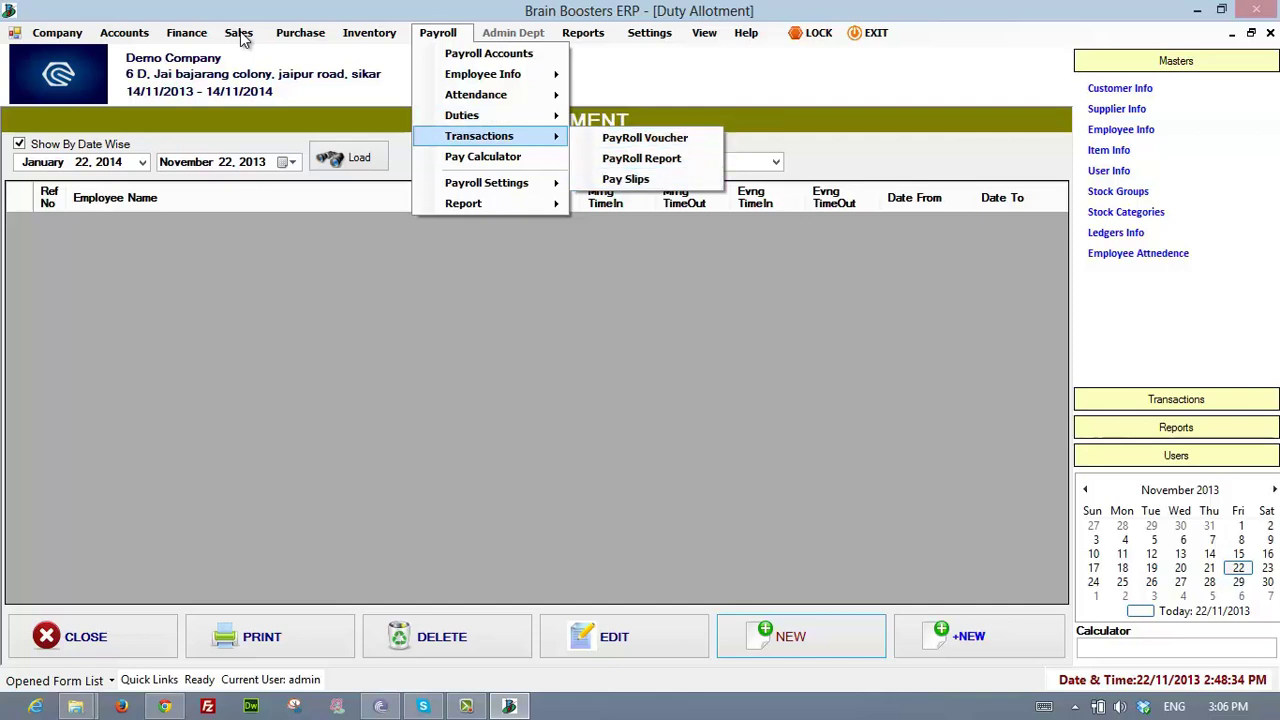
pyautogui.press('Down')
pyautogui.press('Left')
pyautogui.press('Down')
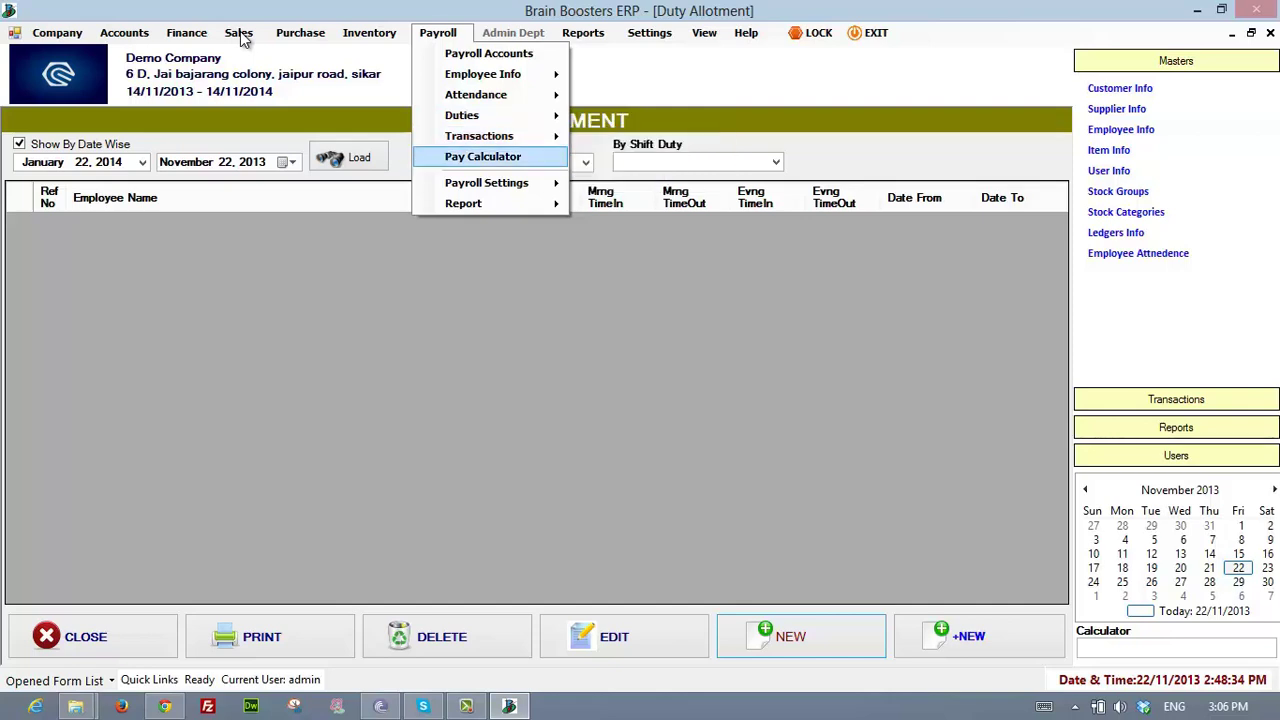
pyautogui.press('Return')
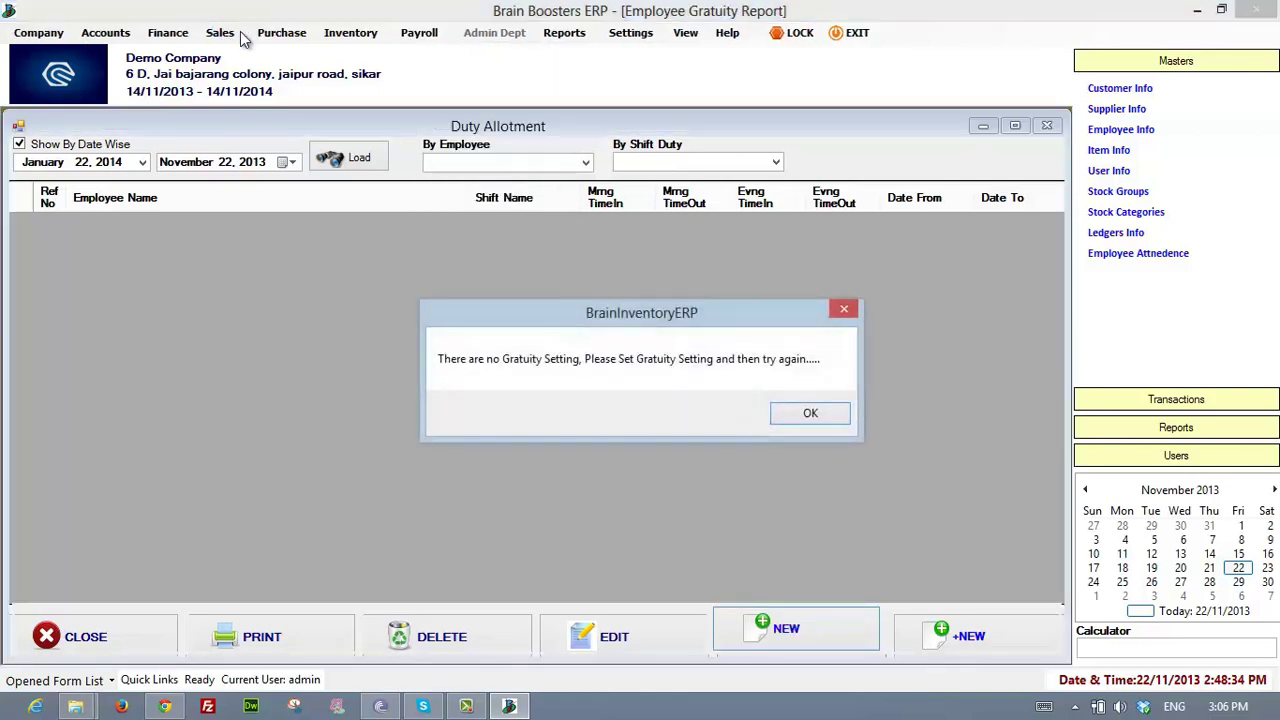
# - Dismiss the missing gratuity settings warning and revisit the Payroll transaction features
pyautogui.press('Return')
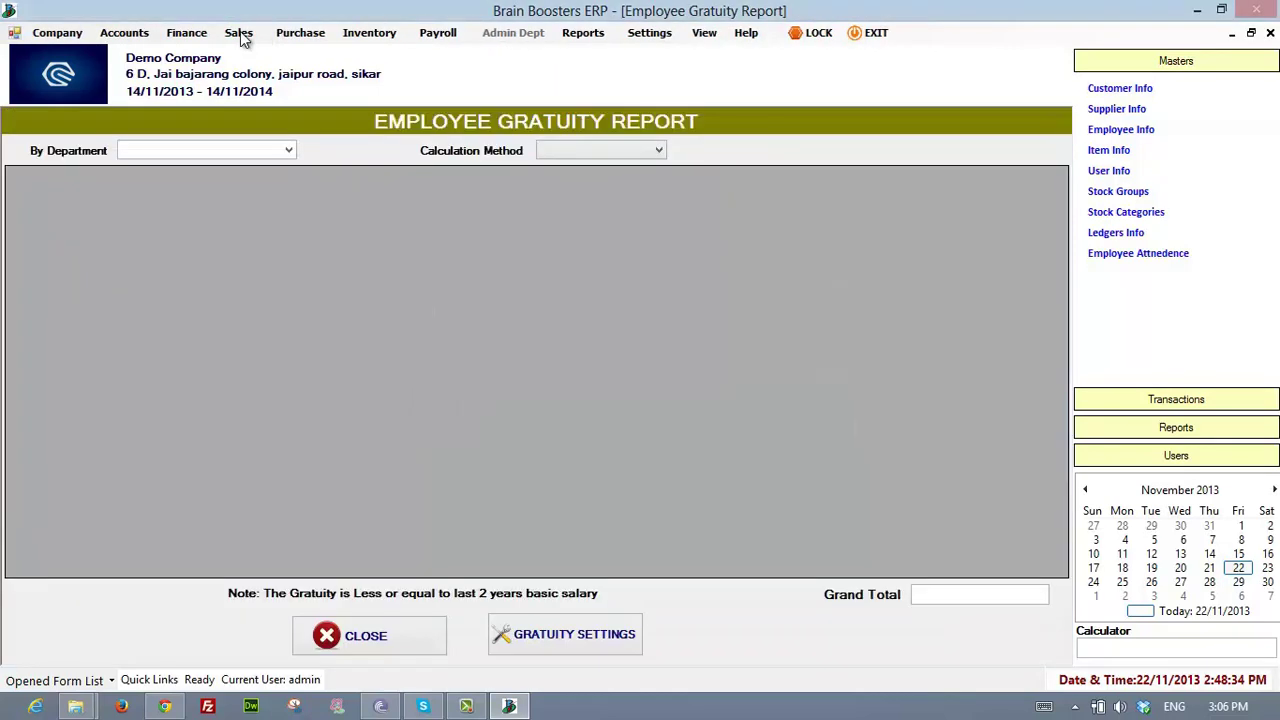
pyautogui.hotkey('alt', 'p')
pyautogui.press('Down')
pyautogui.press('Down')
pyautogui.press('Down')
pyautogui.press('Down')
pyautogui.press('Down')
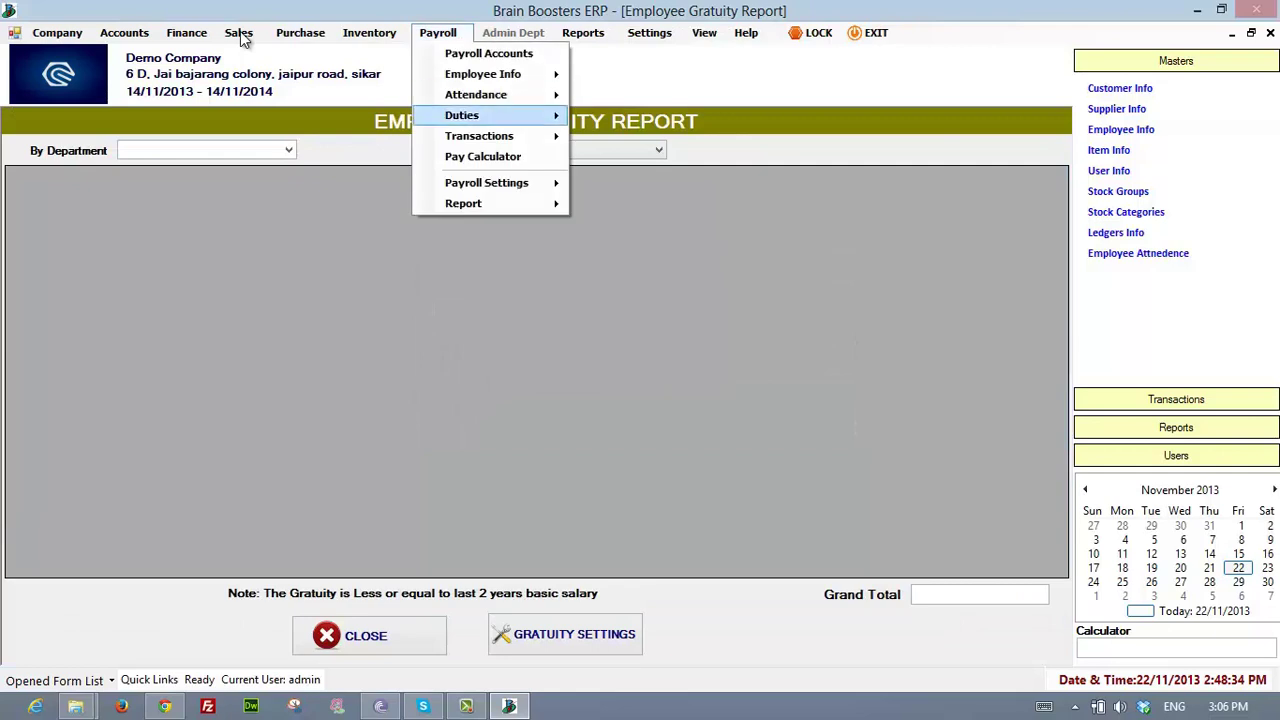
pyautogui.press('Down')
pyautogui.press('Up')
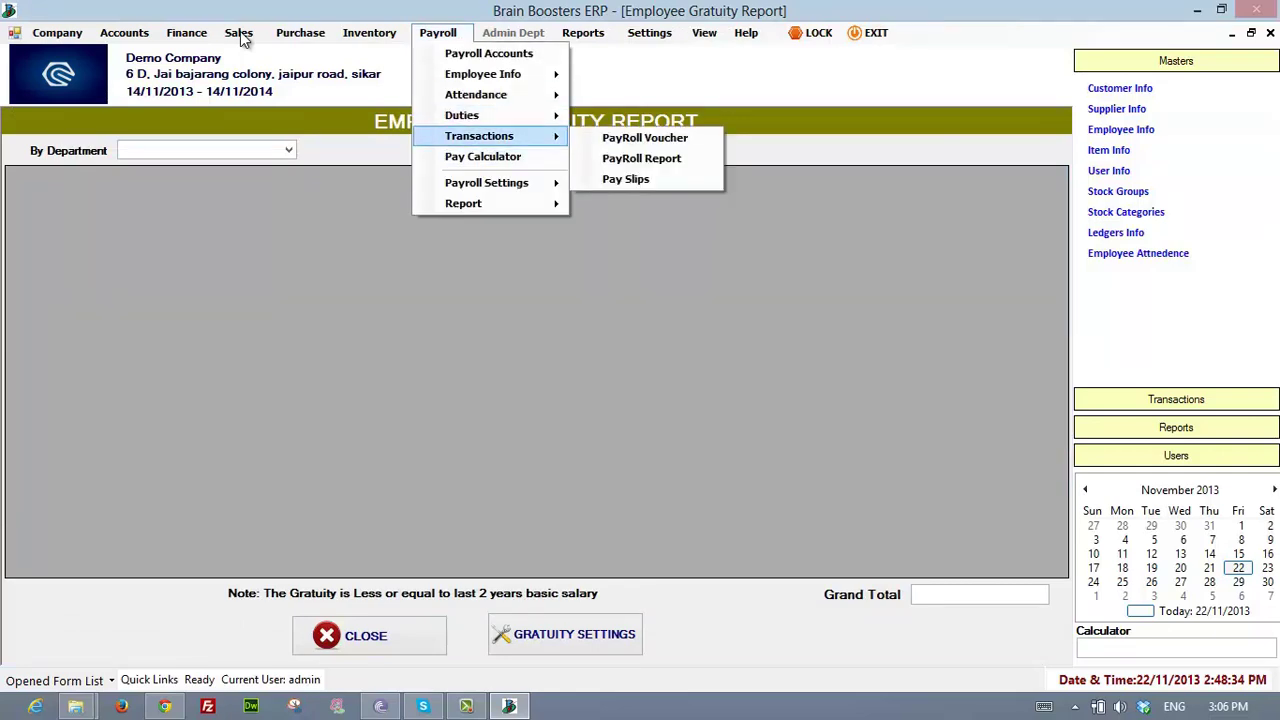
pyautogui.press('Up')
pyautogui.press('Down')
pyautogui.press('Down')
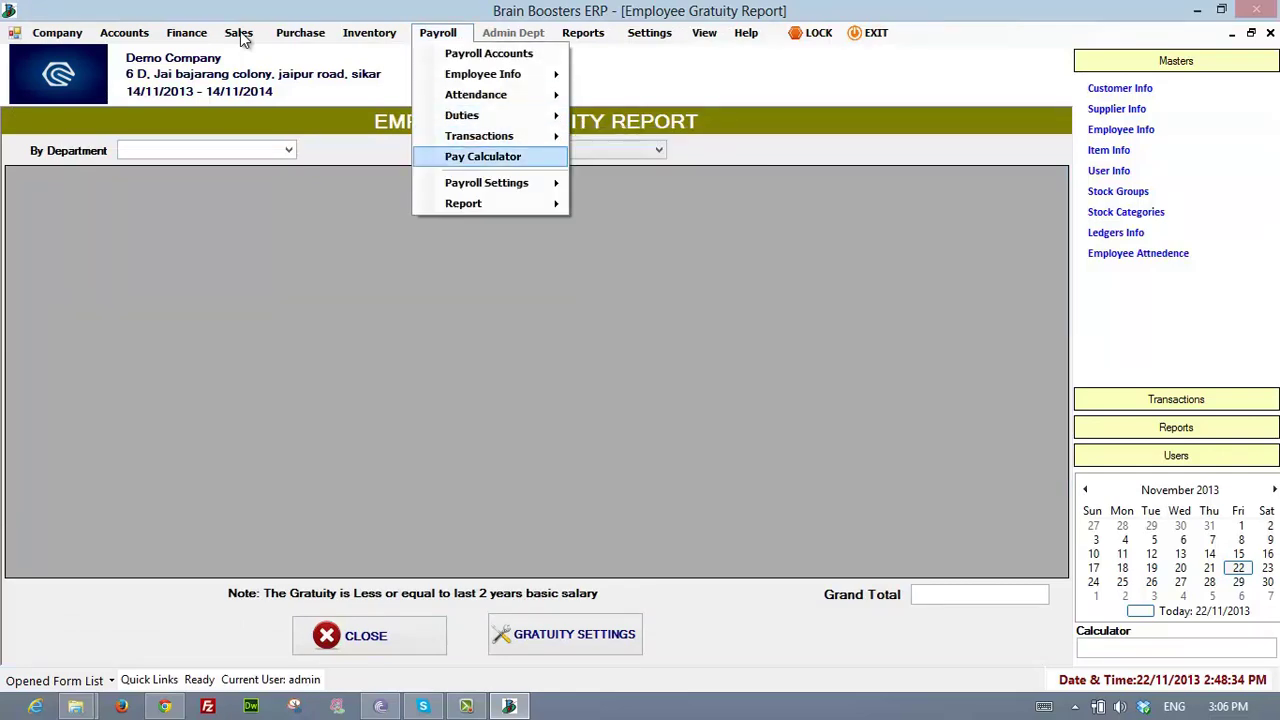
# - Browse Payroll Settings (allowances and deductions, leave types, gratuity, holidays) to the monthly attendance report
pyautogui.press('Down')
pyautogui.press('Right')
pyautogui.press('Down')
pyautogui.press('Up')
pyautogui.press('Down')
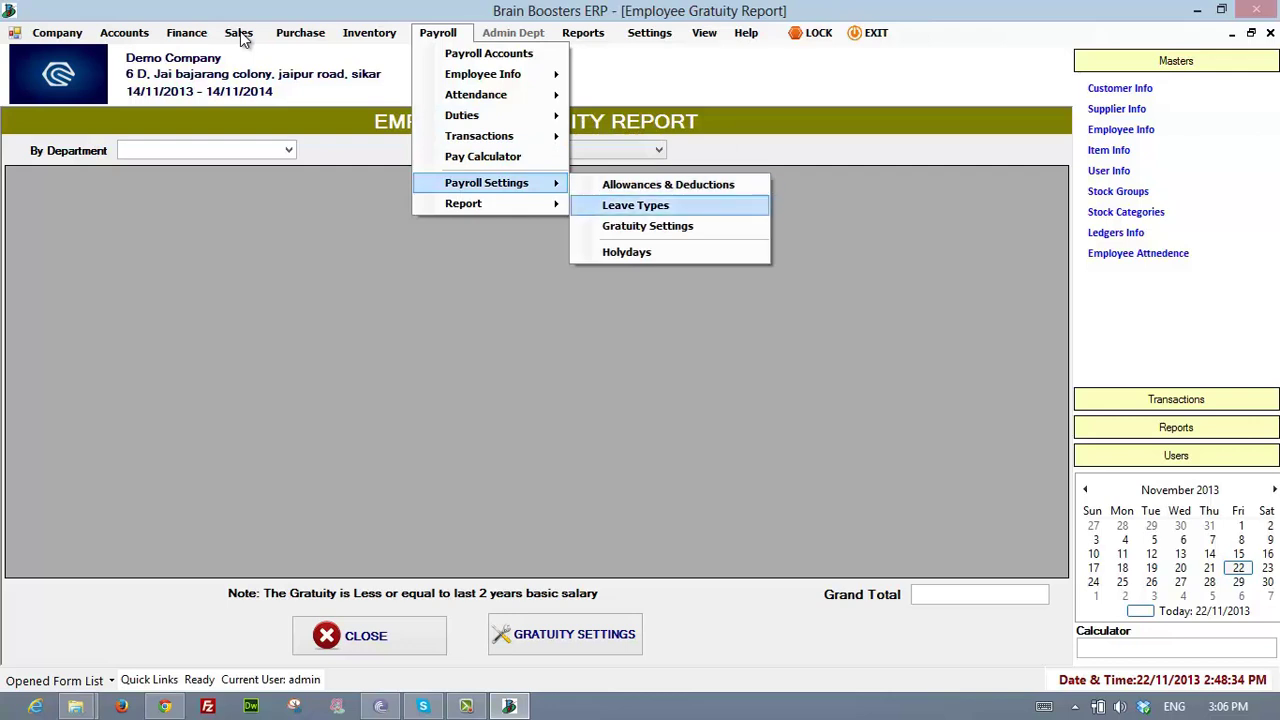
pyautogui.press('Up')
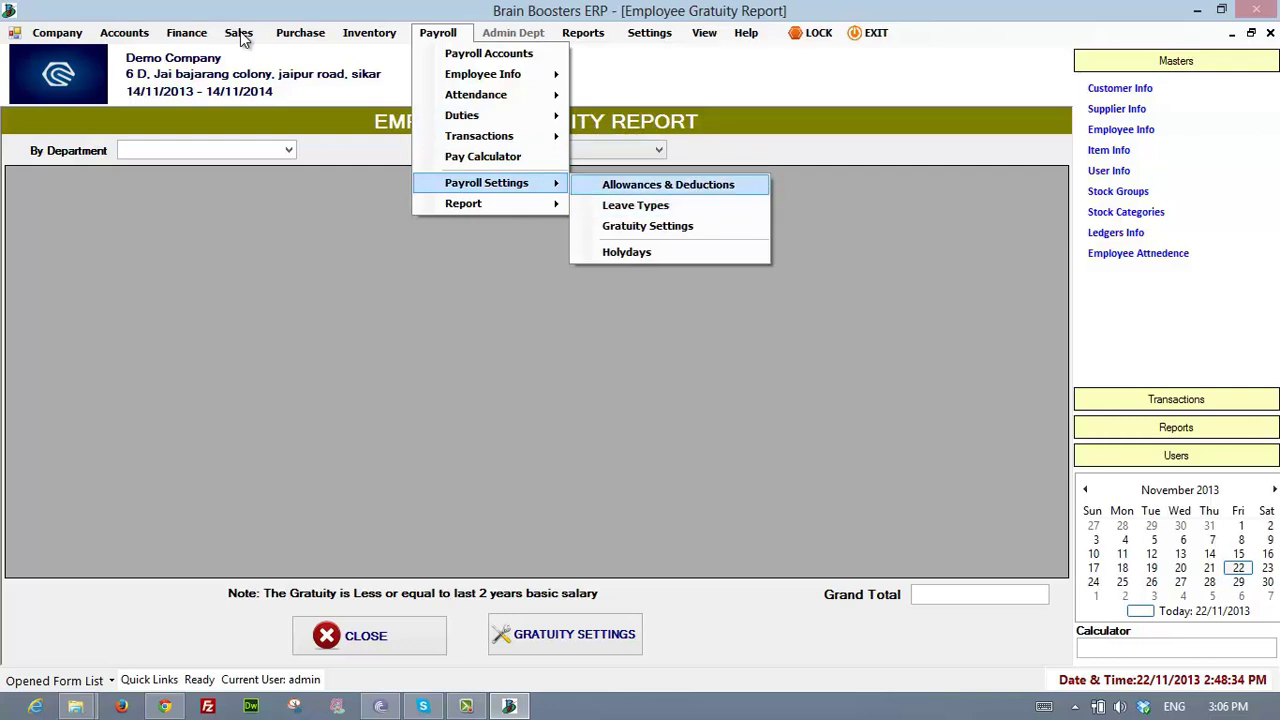
pyautogui.press('Down')
pyautogui.press('Down')
pyautogui.press('Down')
pyautogui.press('Down')
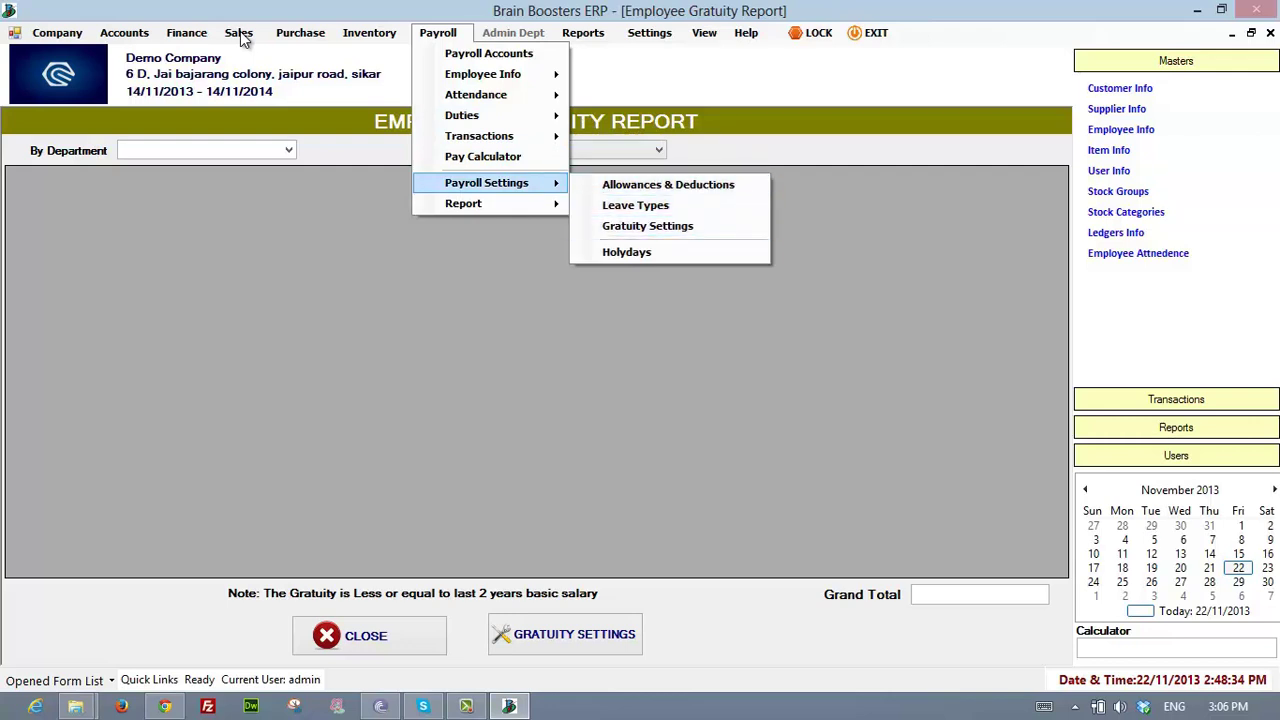
pyautogui.press('Down')
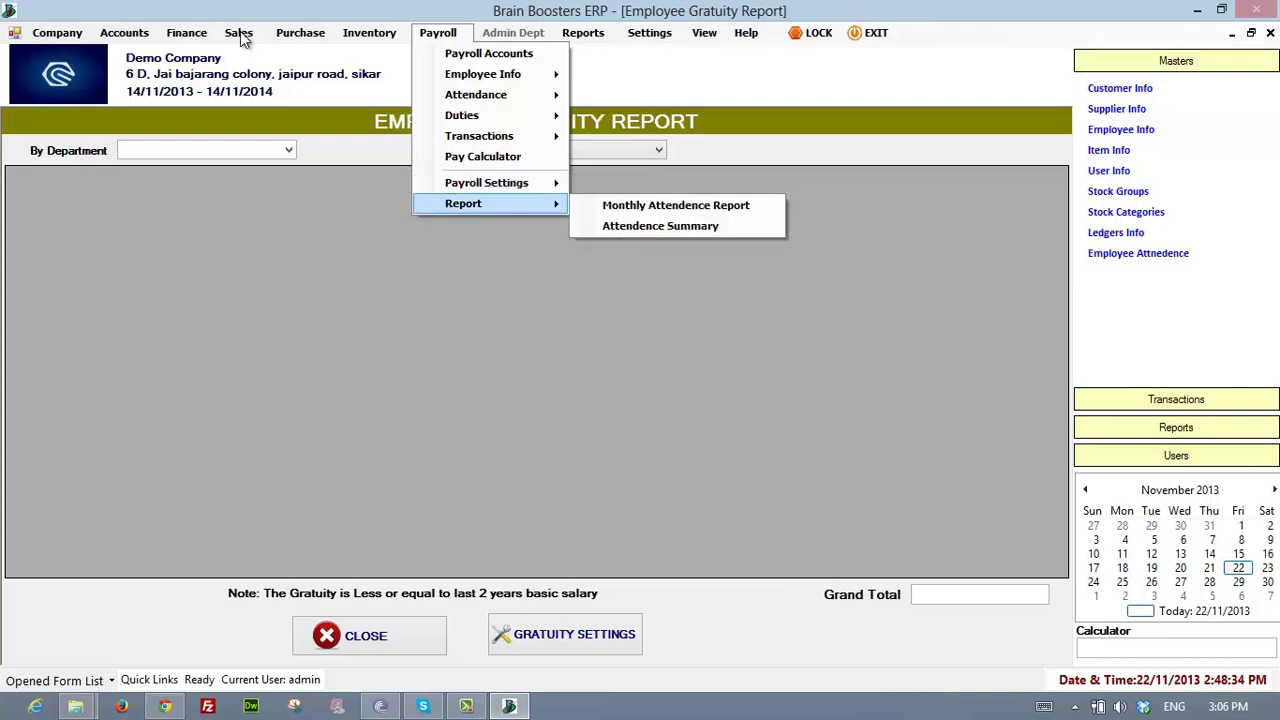
pyautogui.press('Right')
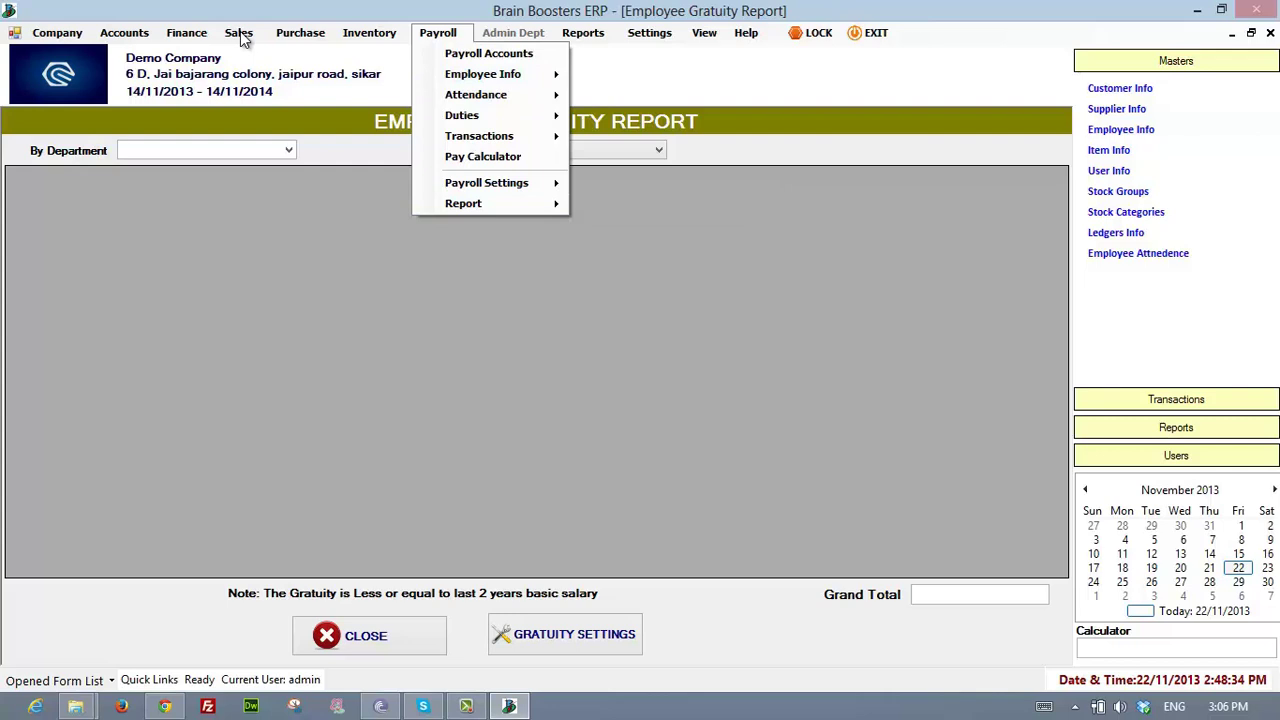
pyautogui.press('Escape')
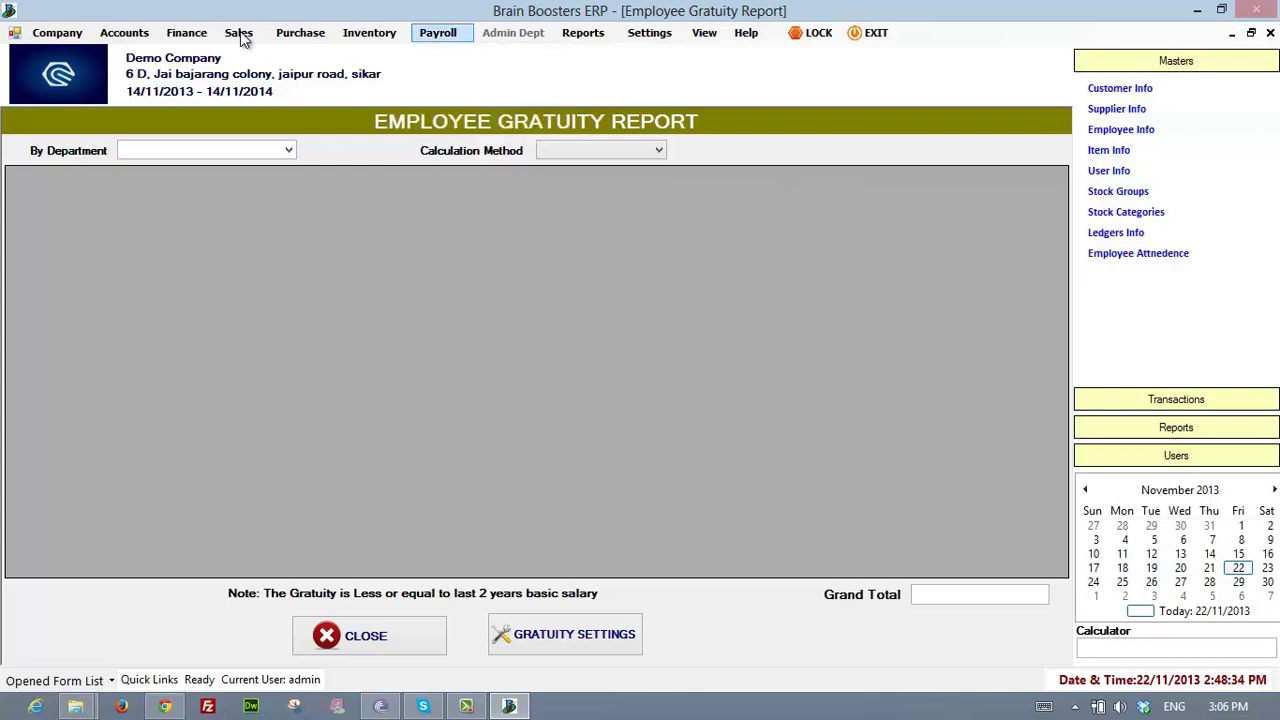
pyautogui.press('alt')
pyautogui.press('Right')
pyautogui.press('Down')
pyautogui.press('Left')
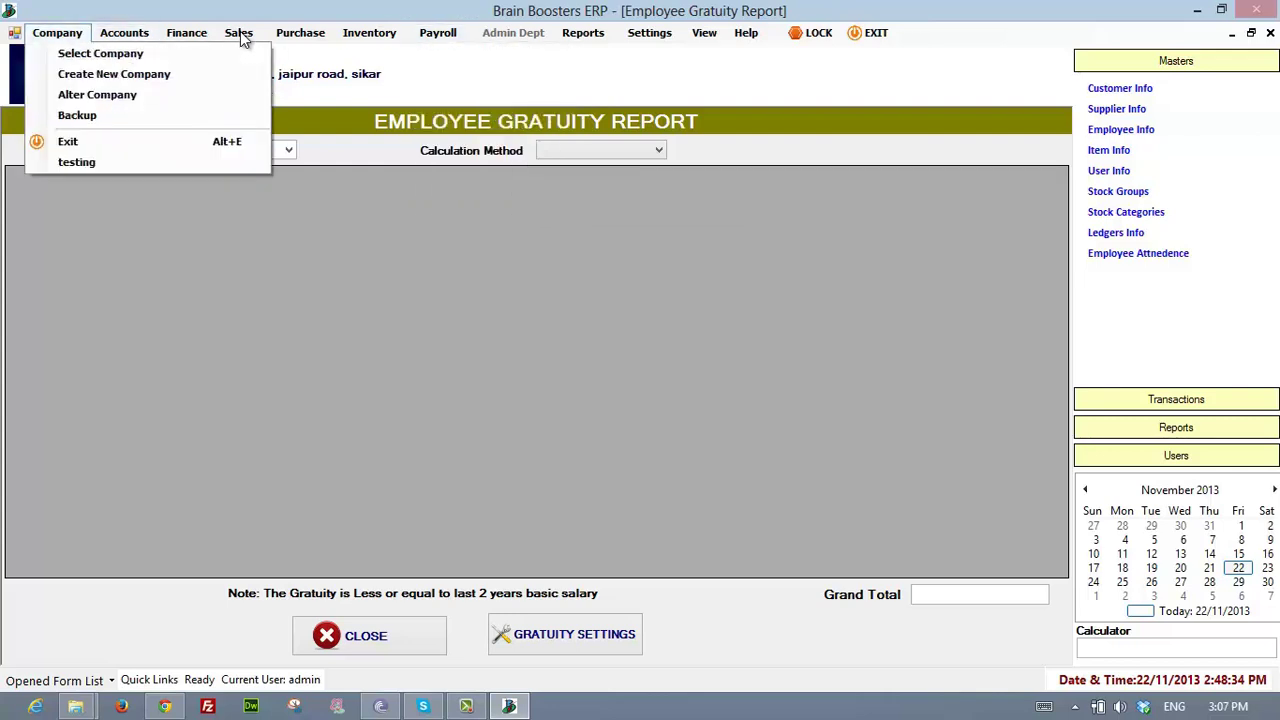
pyautogui.press('Right')
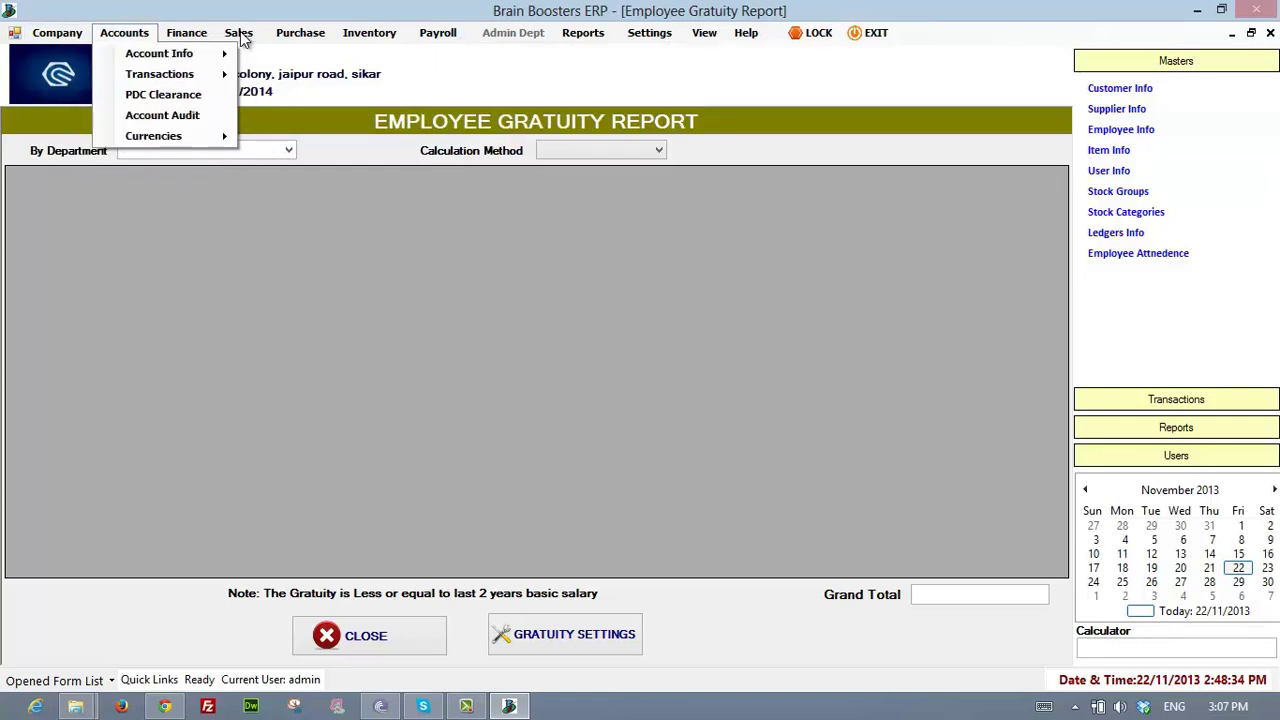
pyautogui.press('Left')
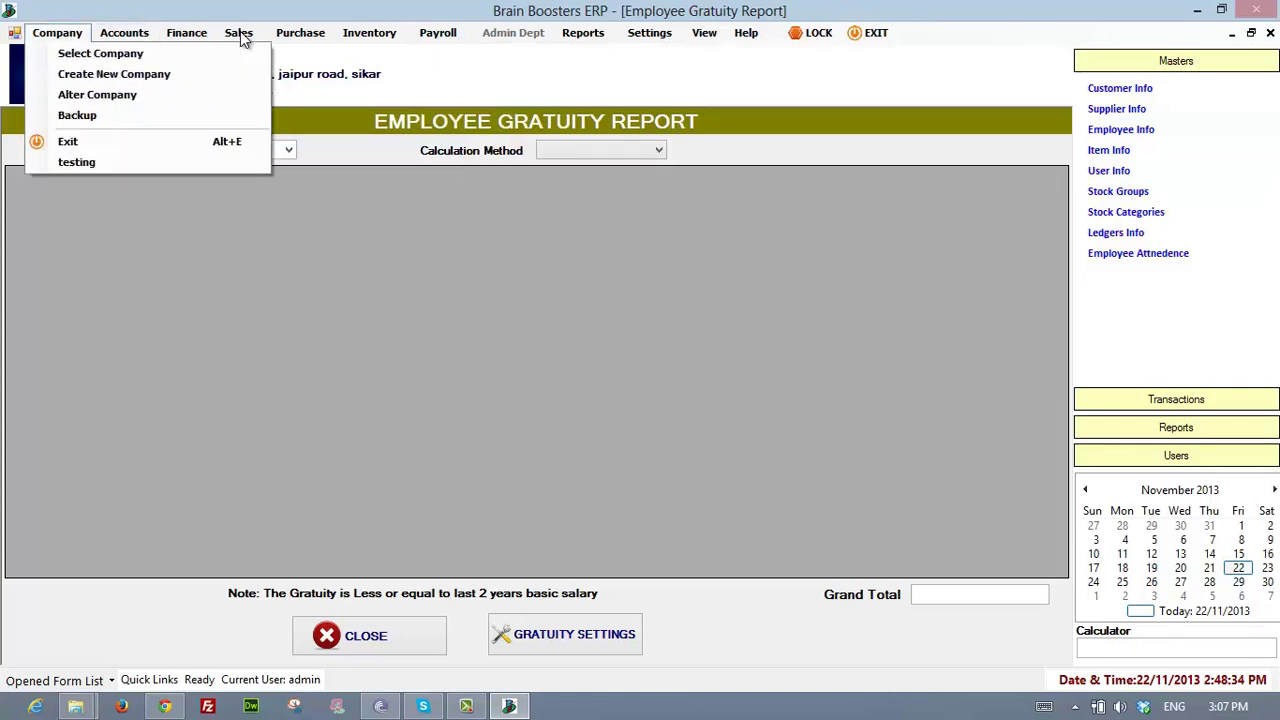
pyautogui.press('Right')
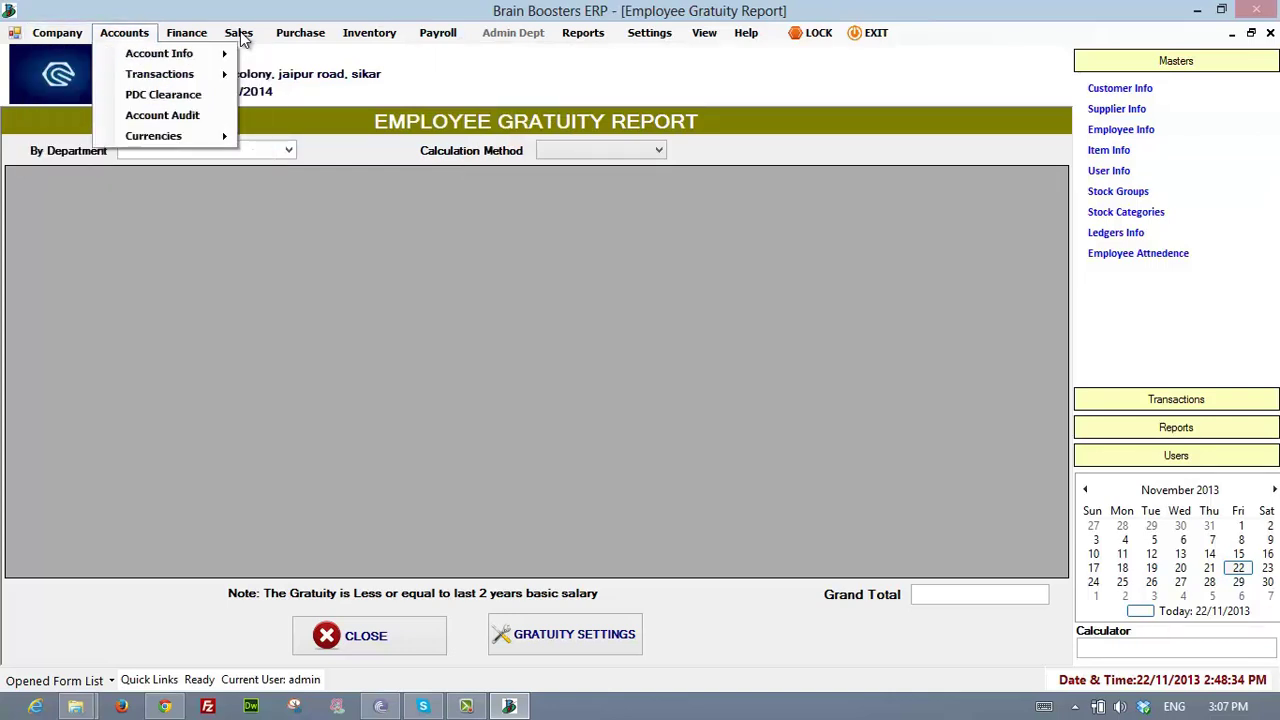
pyautogui.press('Right')
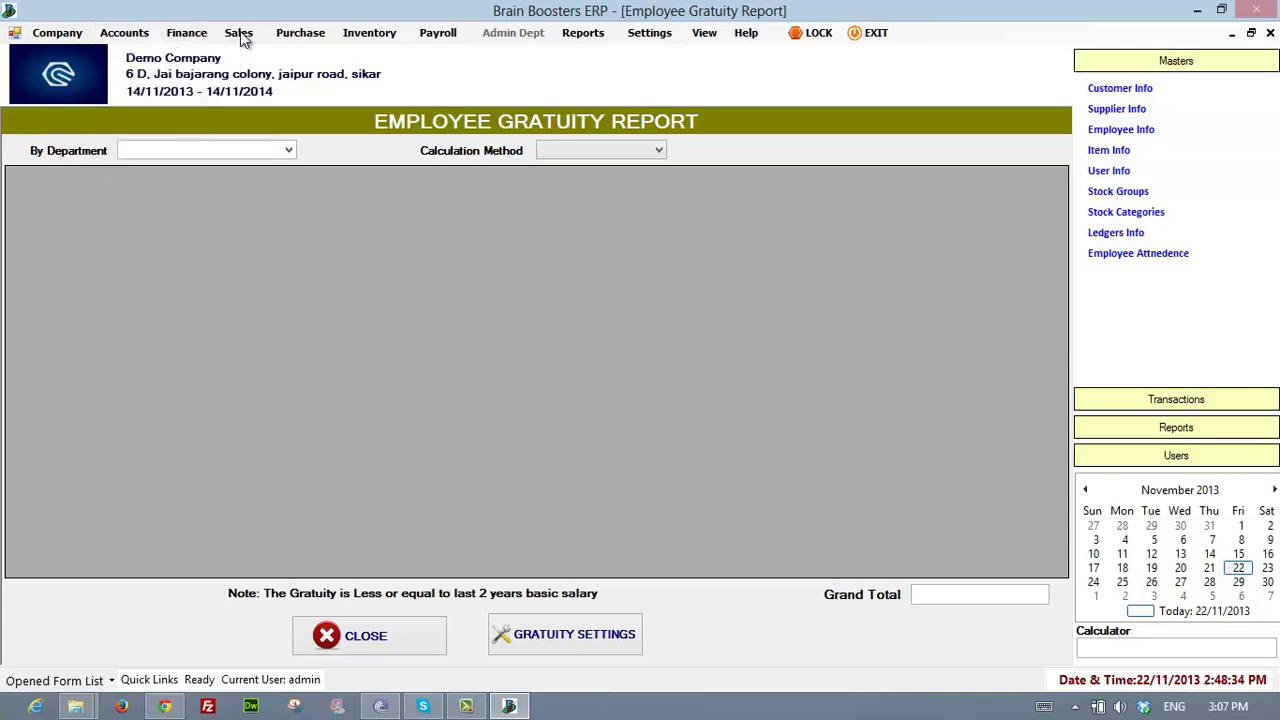
pyautogui.press('Right')
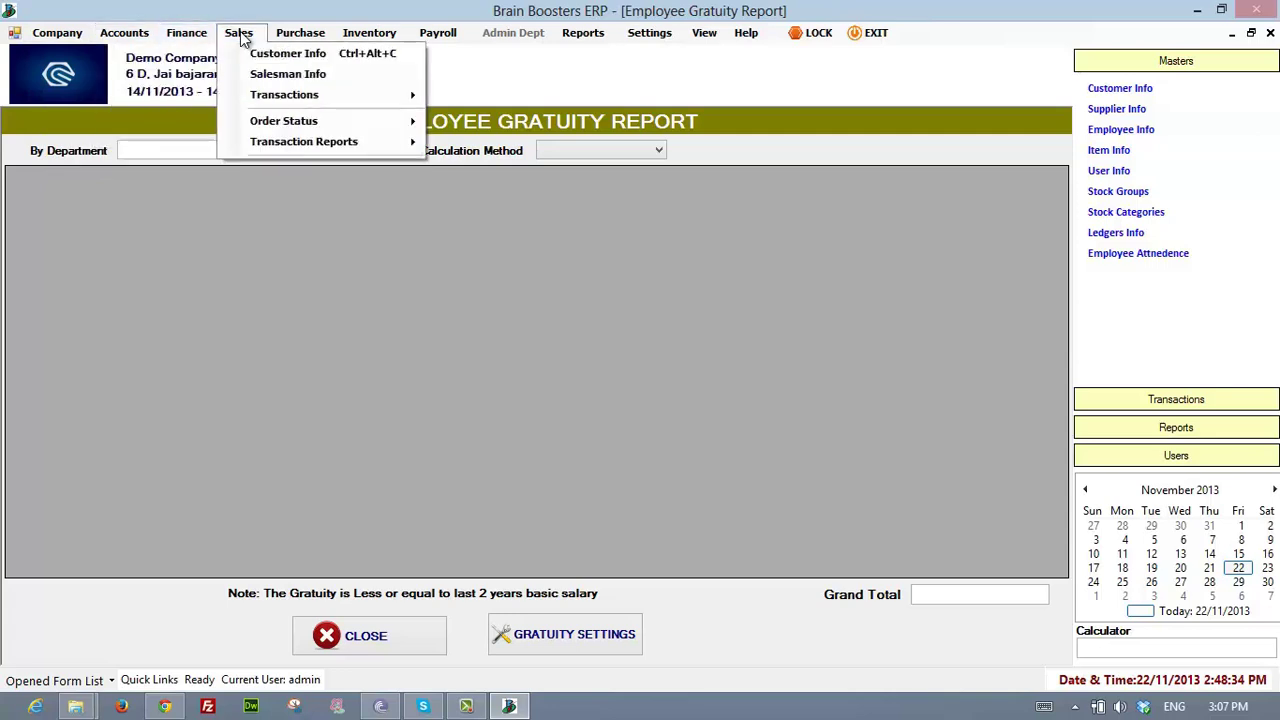
pyautogui.press('Right')
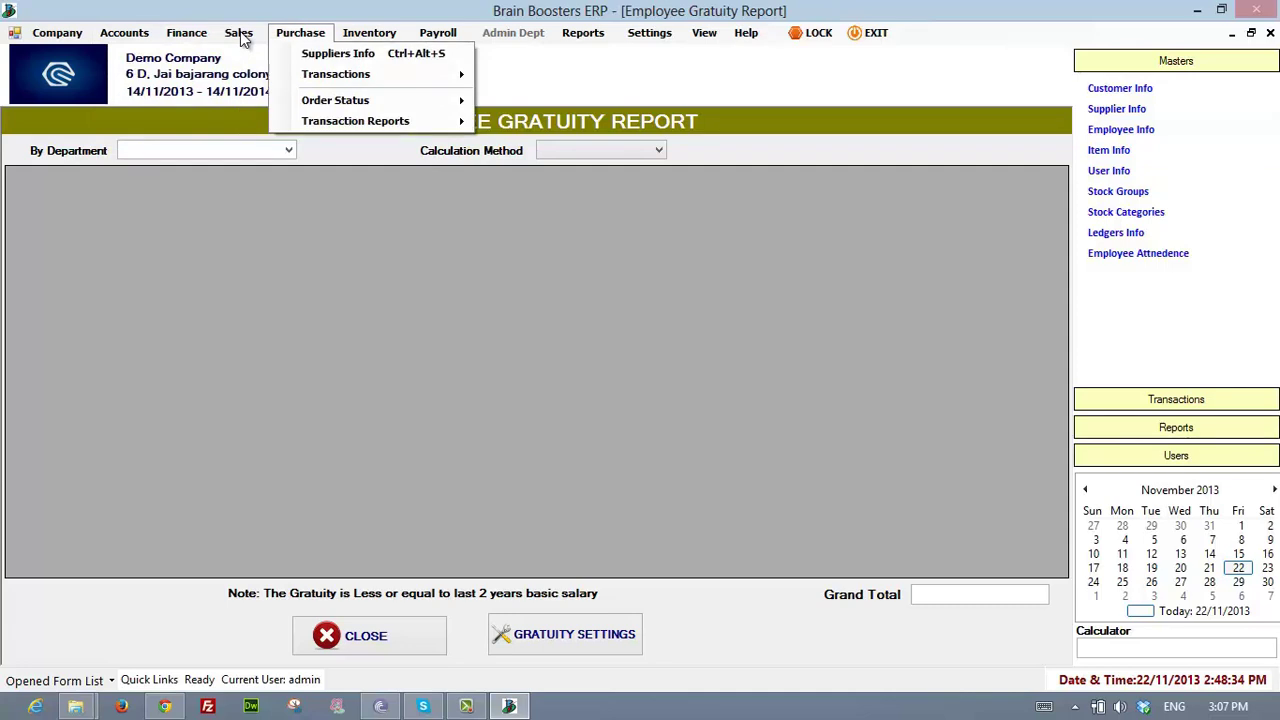
pyautogui.press('Right')
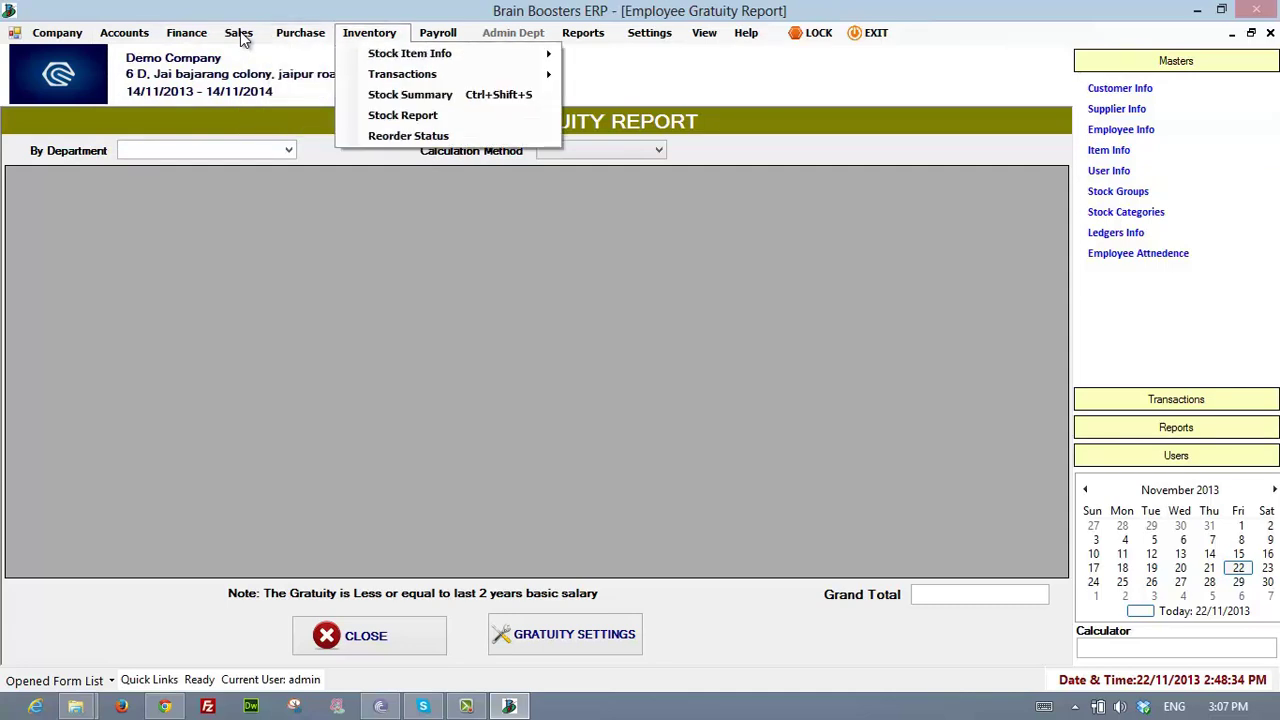
pyautogui.press('Right')
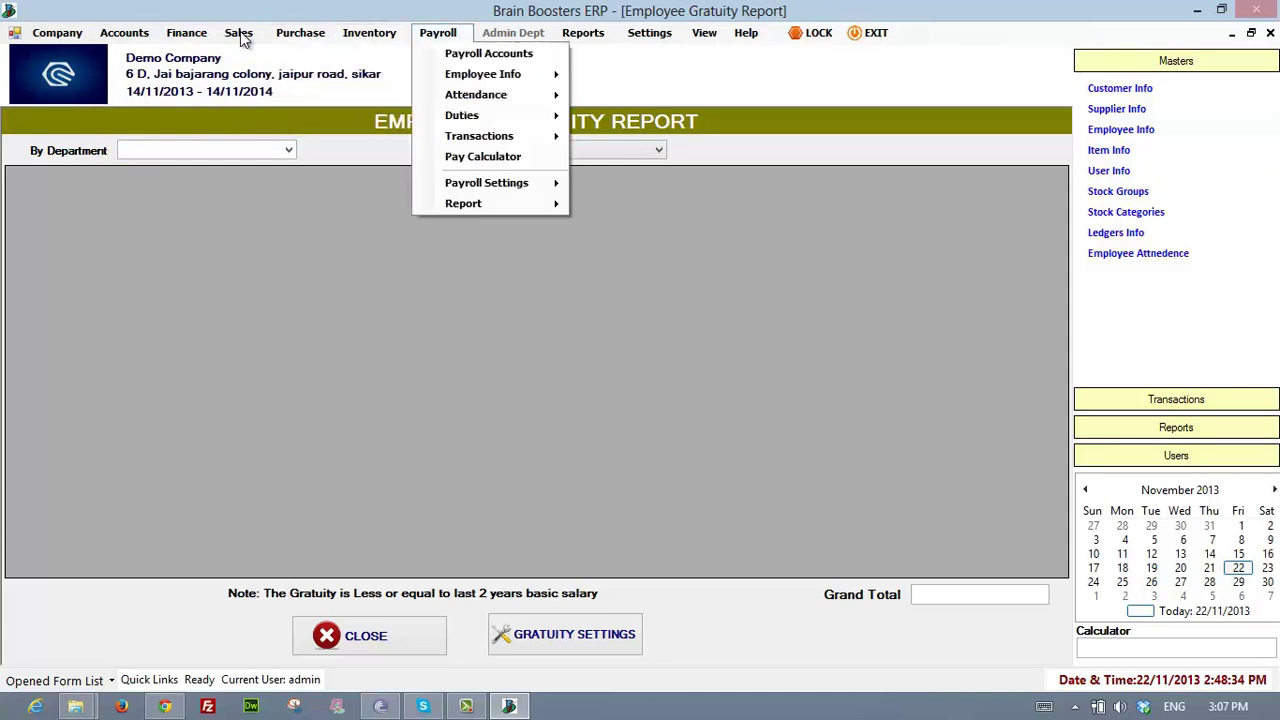
pyautogui.press('Right')
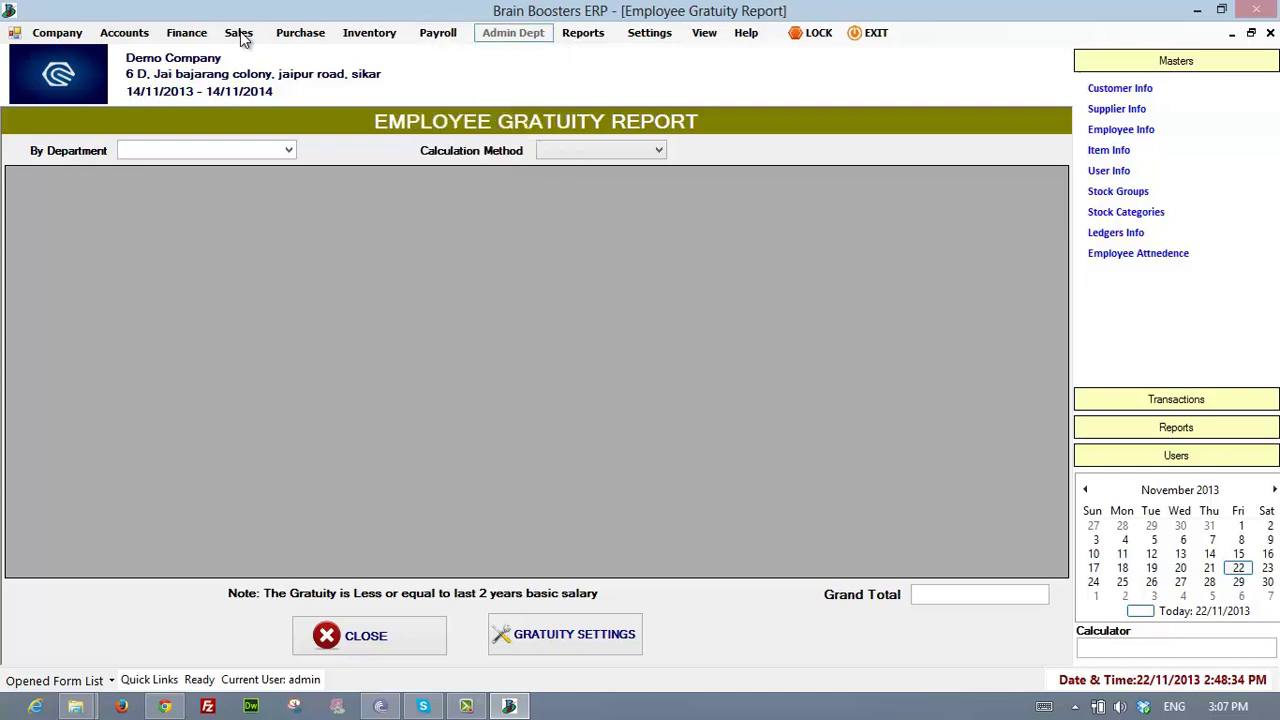
pyautogui.press('Left')
pyautogui.press('Down')
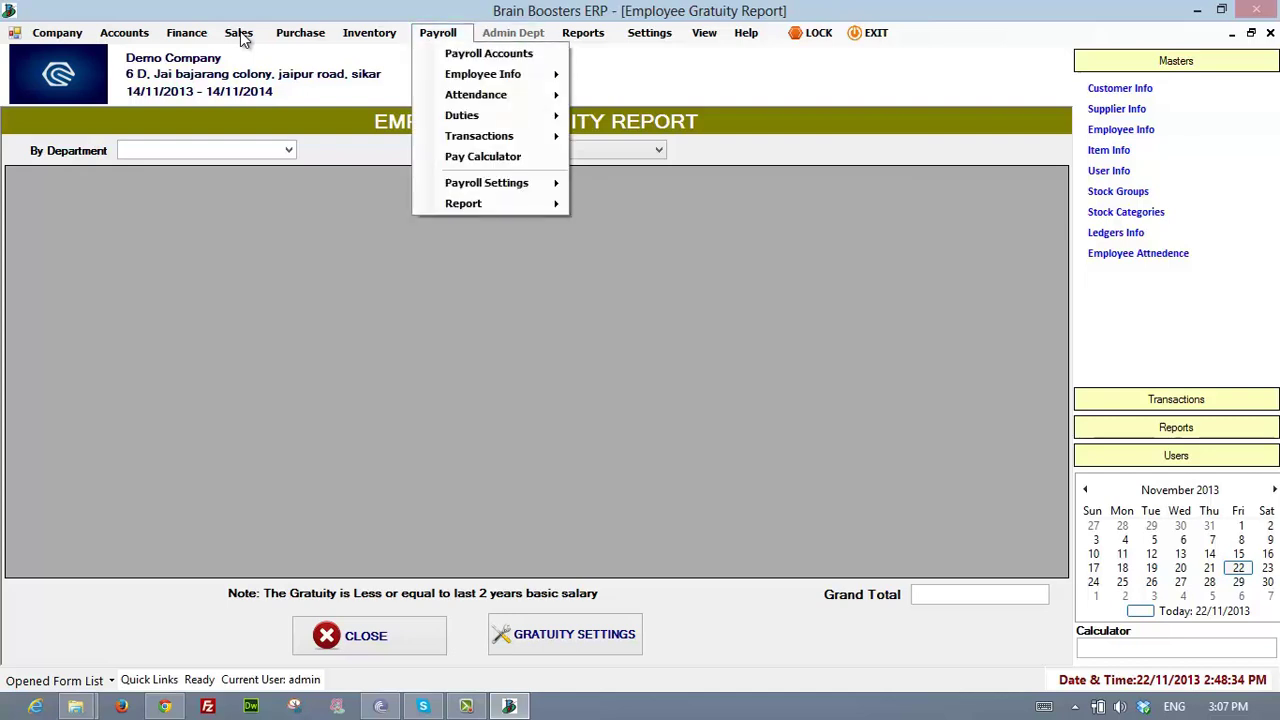
pyautogui.press('Right')
# - Browse the account reports: Group Accounts, Ledger Accounts, Cash Book, Bank Book, Day Book
pyautogui.press('Down')
pyautogui.press('Right')
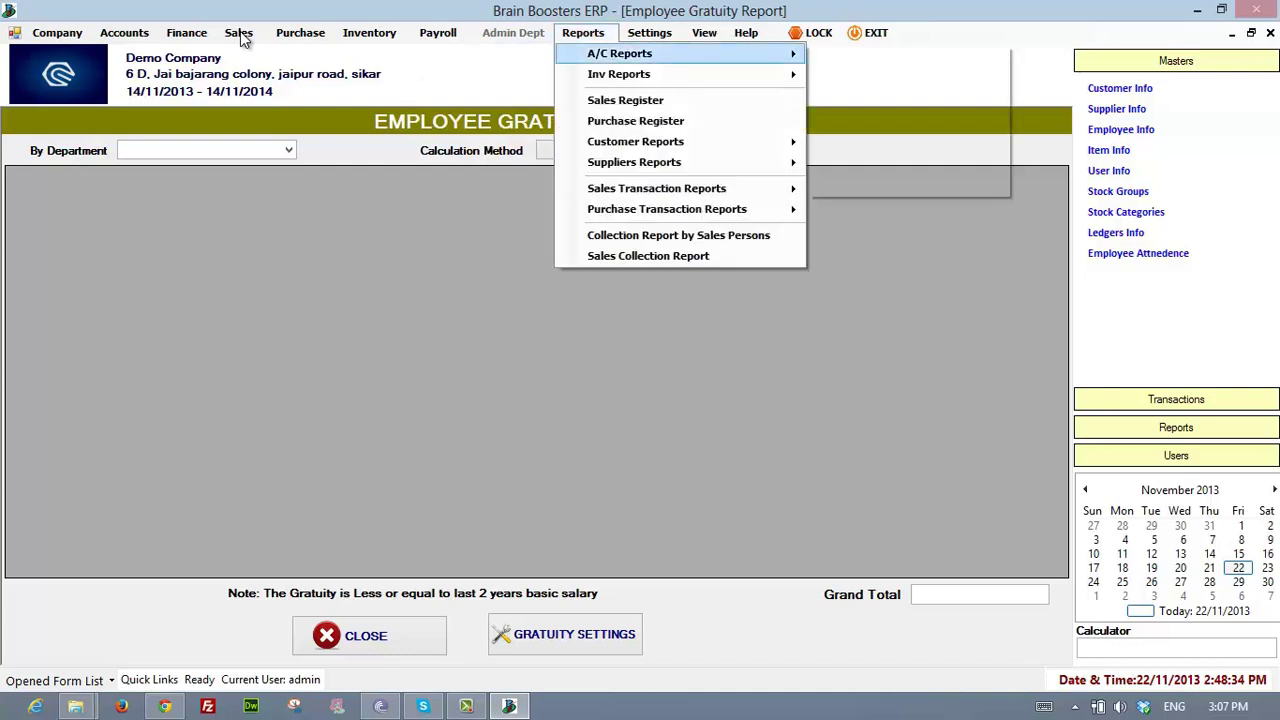
pyautogui.press('Down')
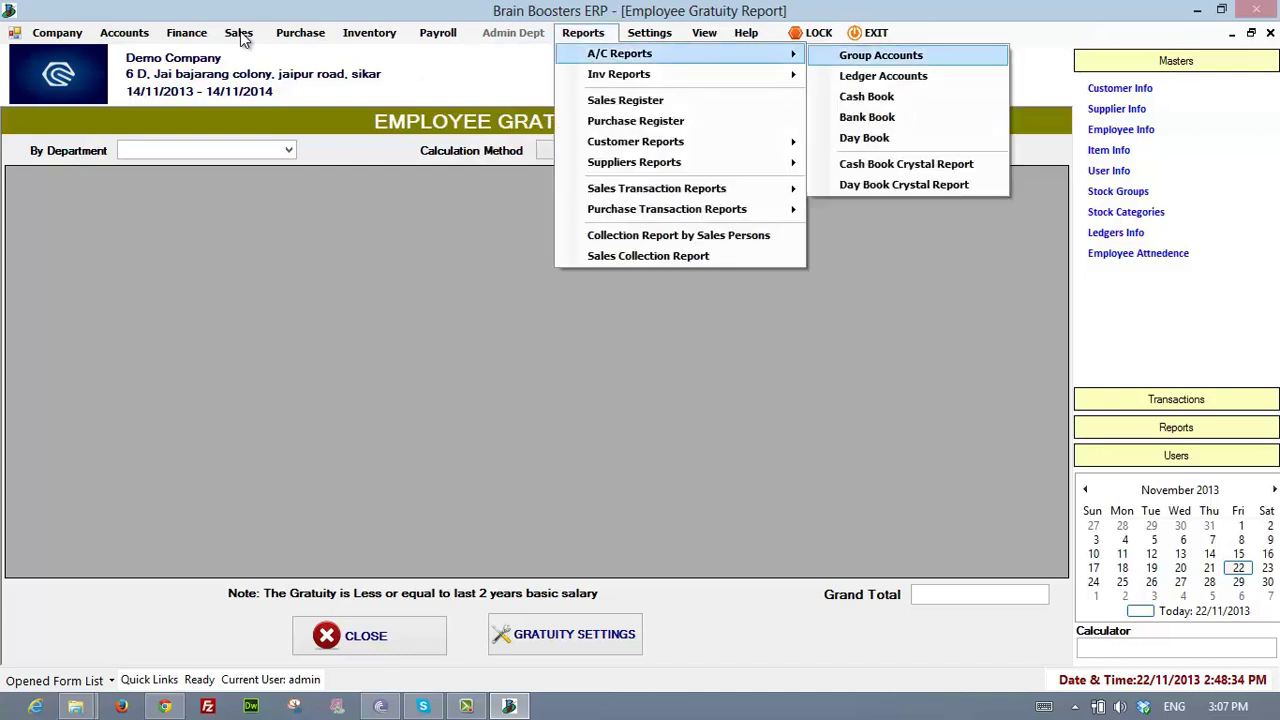
pyautogui.press('Down')
pyautogui.press('Down')
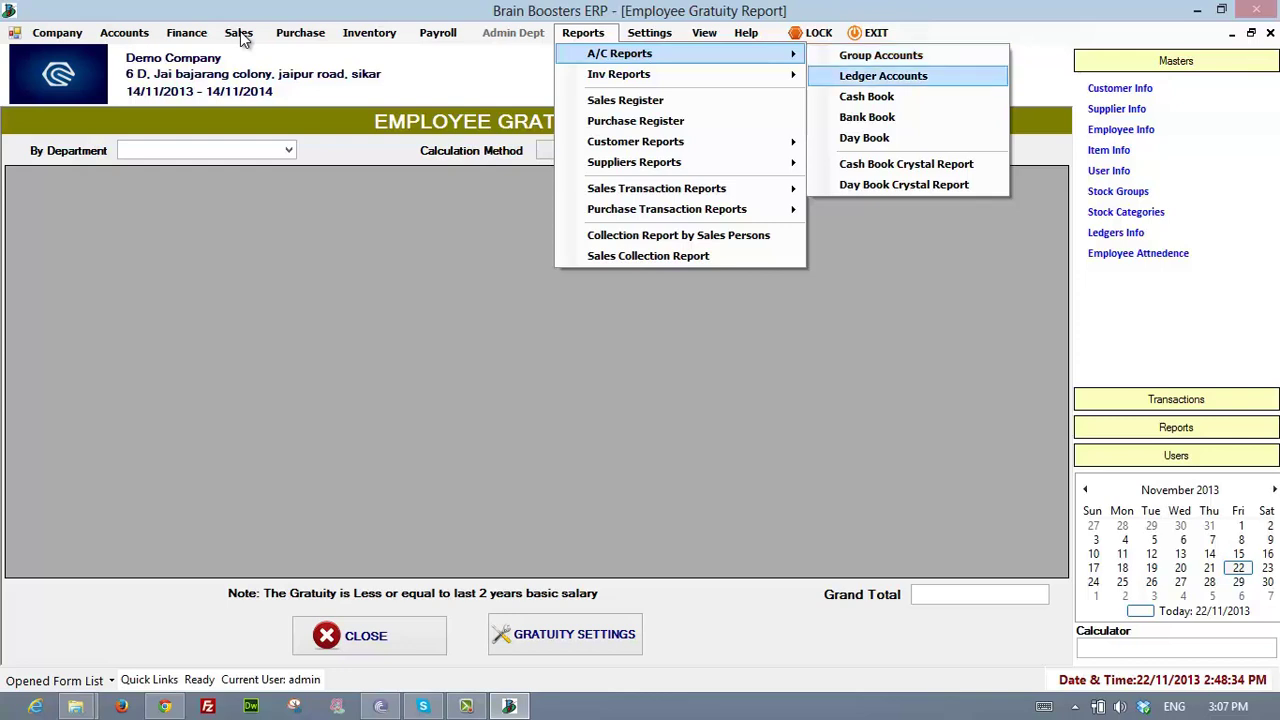
pyautogui.press('Down')
pyautogui.press('Down')
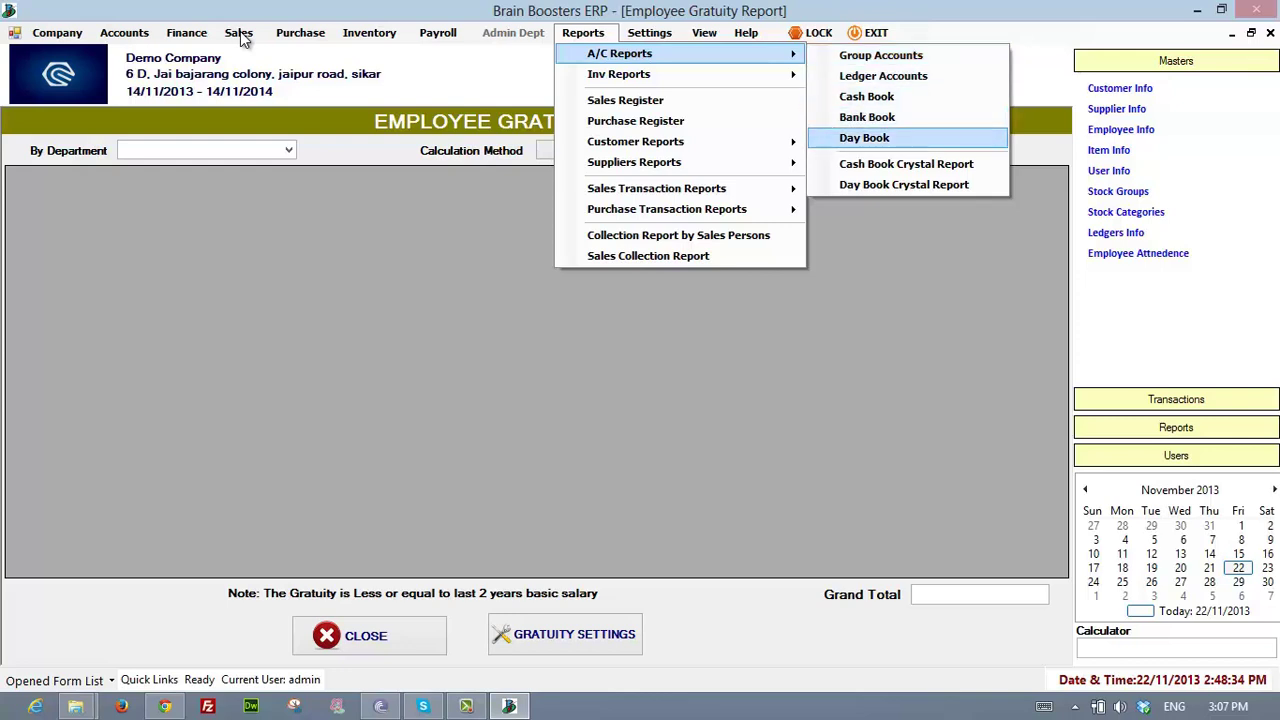
pyautogui.press('Down')
pyautogui.press('Down')
pyautogui.press('Up')
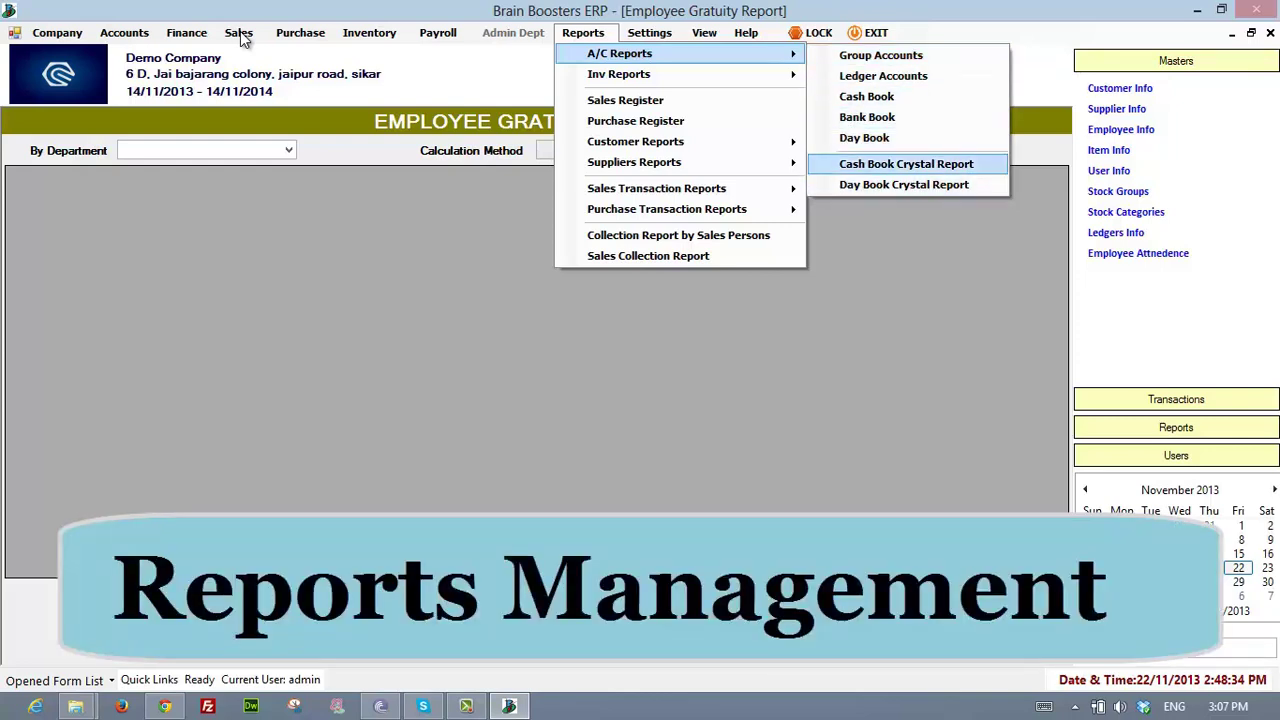
# - Look at the inventory reports, Current Stock and Stock Item Report, then reach Sales Register
pyautogui.moveTo(640, 74)
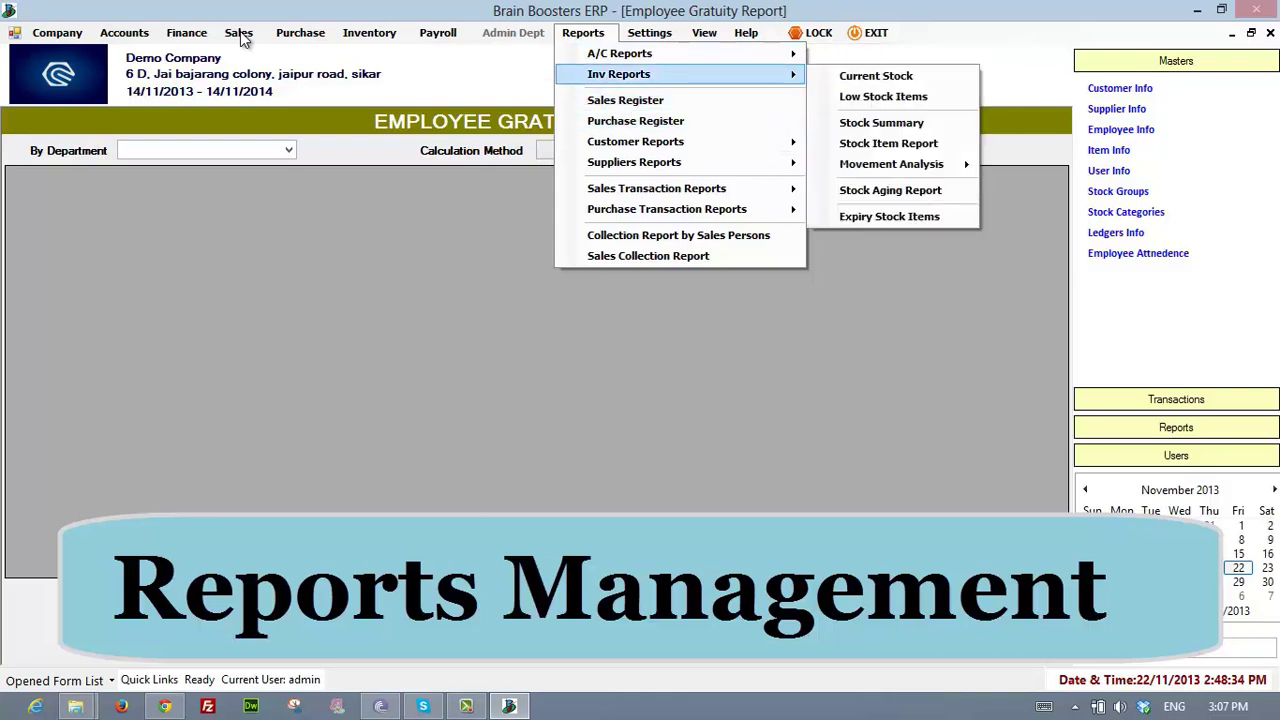
pyautogui.press('Right')
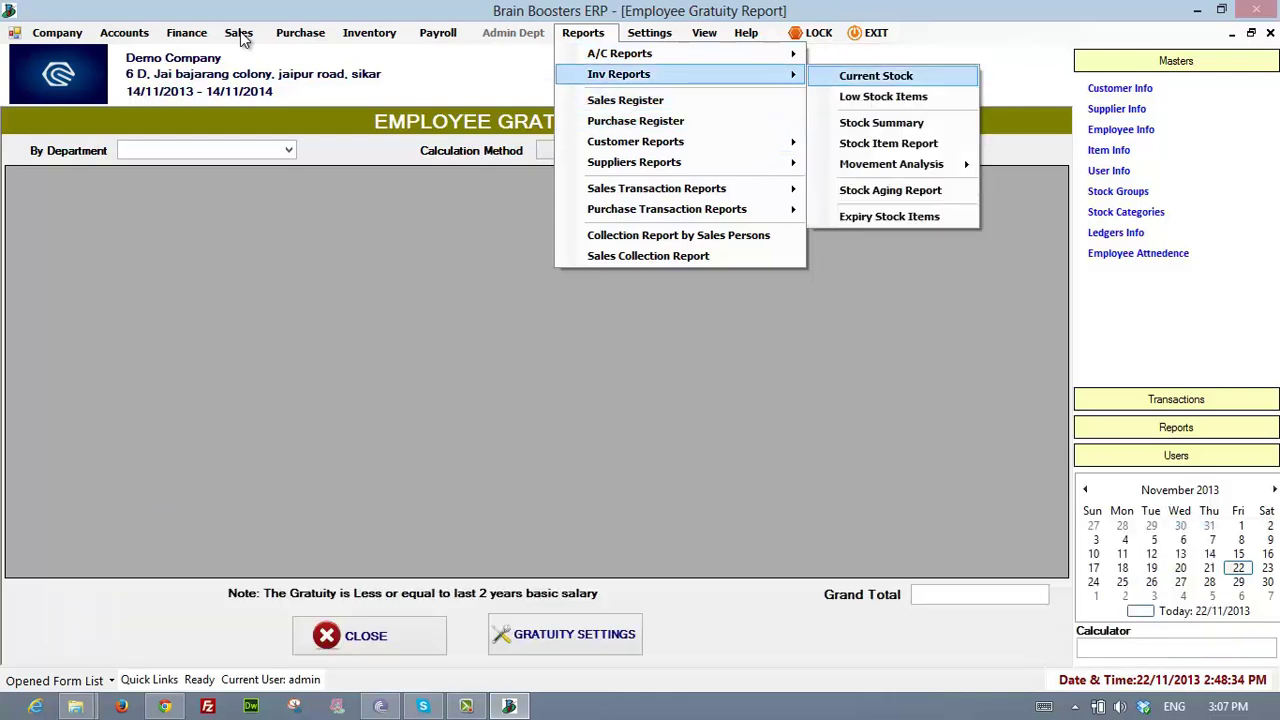
pyautogui.press('Down')
pyautogui.press('Down')
pyautogui.press('Down')
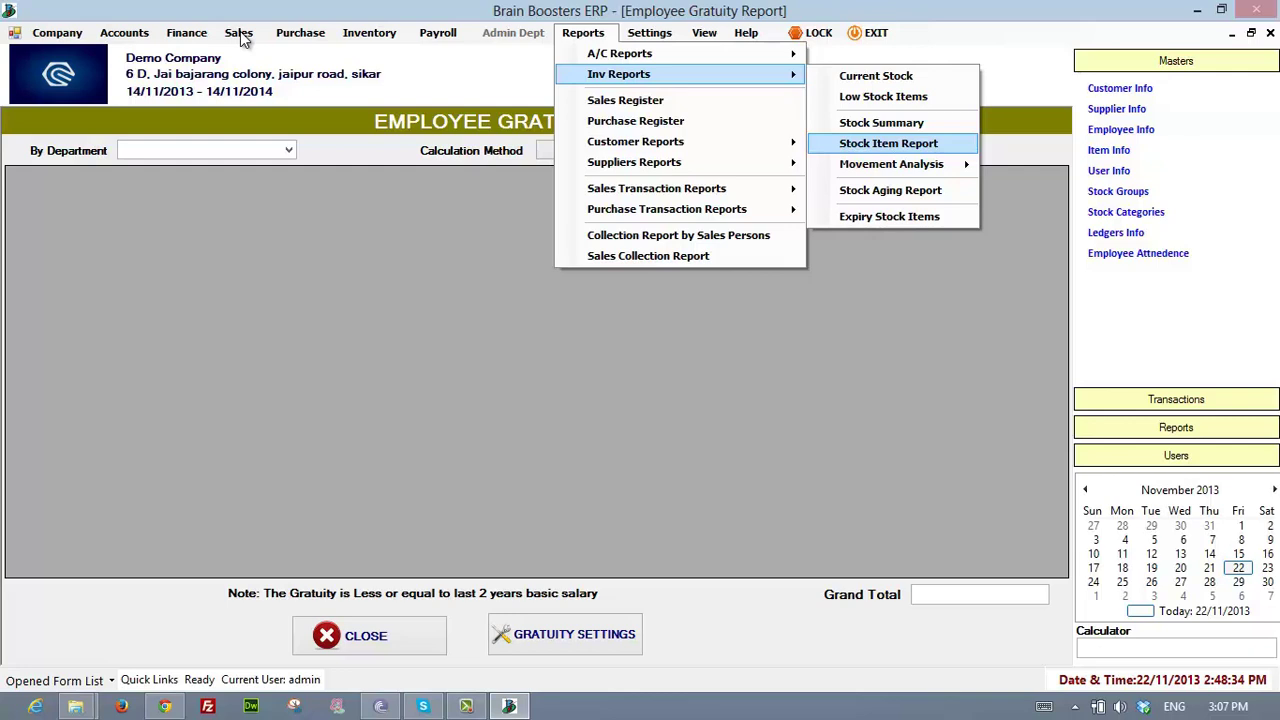
pyautogui.press('Left')
pyautogui.press('Down')
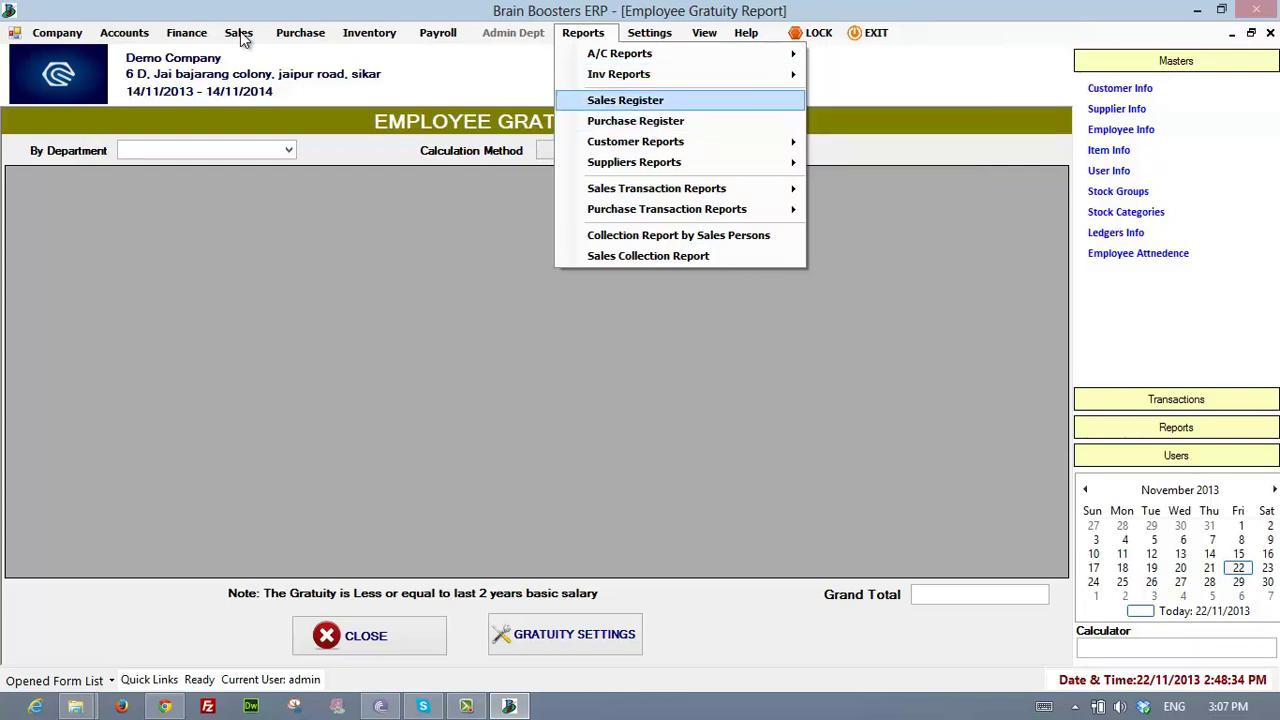
# - Browse the sales transaction reports down to Sales Collection Report, then Purchase Register
pyautogui.press('Down')
pyautogui.press('Down')
pyautogui.press('Up')
pyautogui.press('Down')
pyautogui.press('Down')
pyautogui.press('Down')
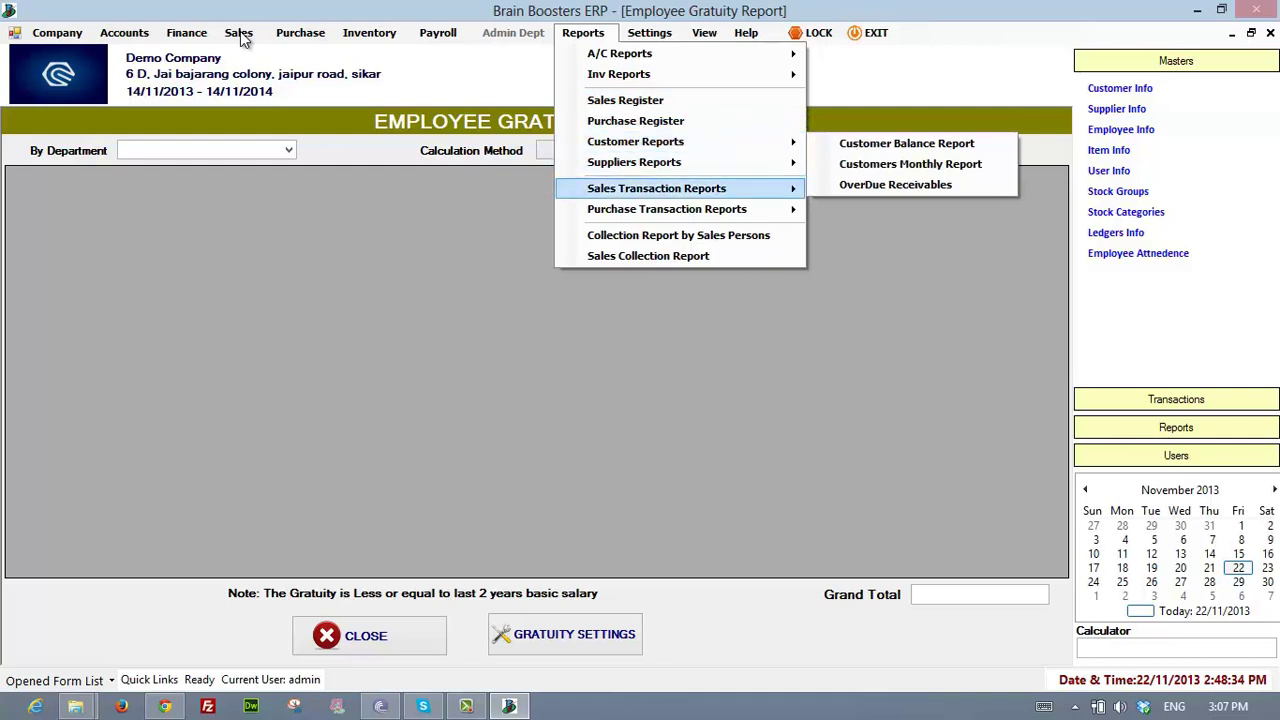
pyautogui.press('Down')
pyautogui.press('Down')
pyautogui.press('Down')
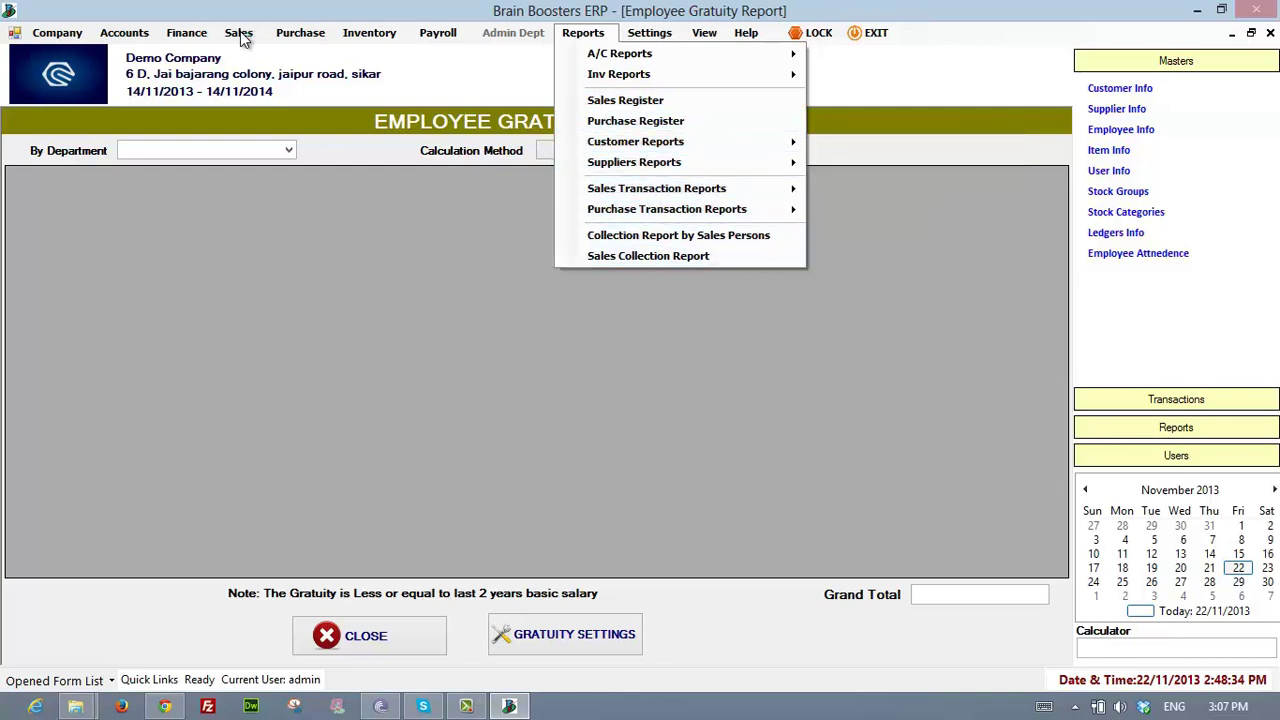
pyautogui.press('Left')
pyautogui.press('Right')
pyautogui.press('Down')
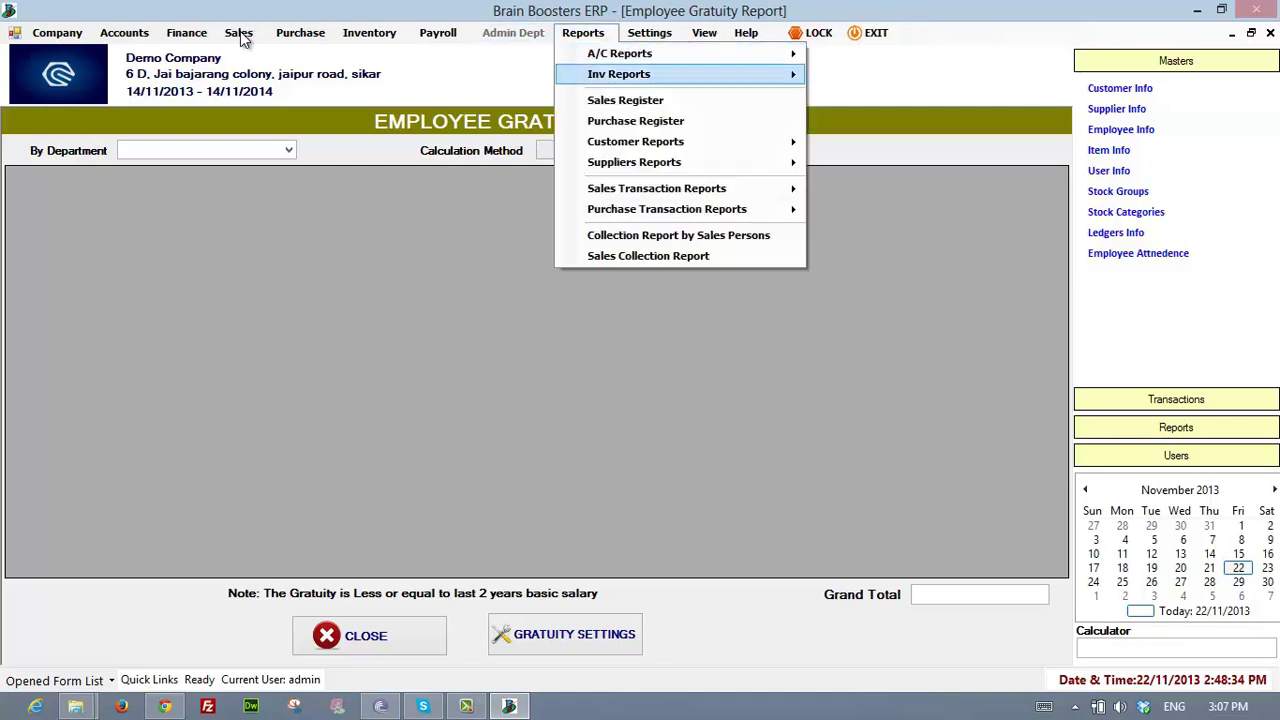
pyautogui.press('Down')
pyautogui.press('Down')
pyautogui.press('Up')
pyautogui.press('Up')
pyautogui.press('Up')
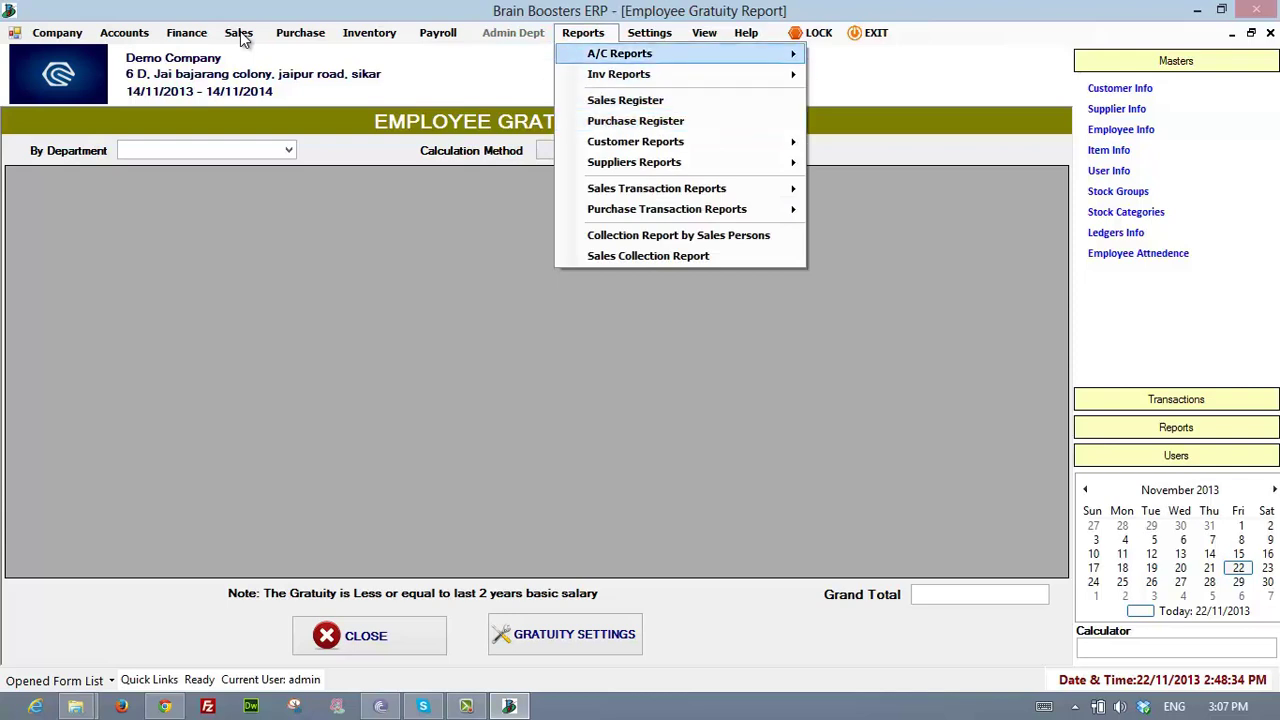
# - Check the settings and view options, then open the Customers Maintenance screen
pyautogui.press('Right')
pyautogui.press('Left')
pyautogui.press('Right')
pyautogui.press('Right')
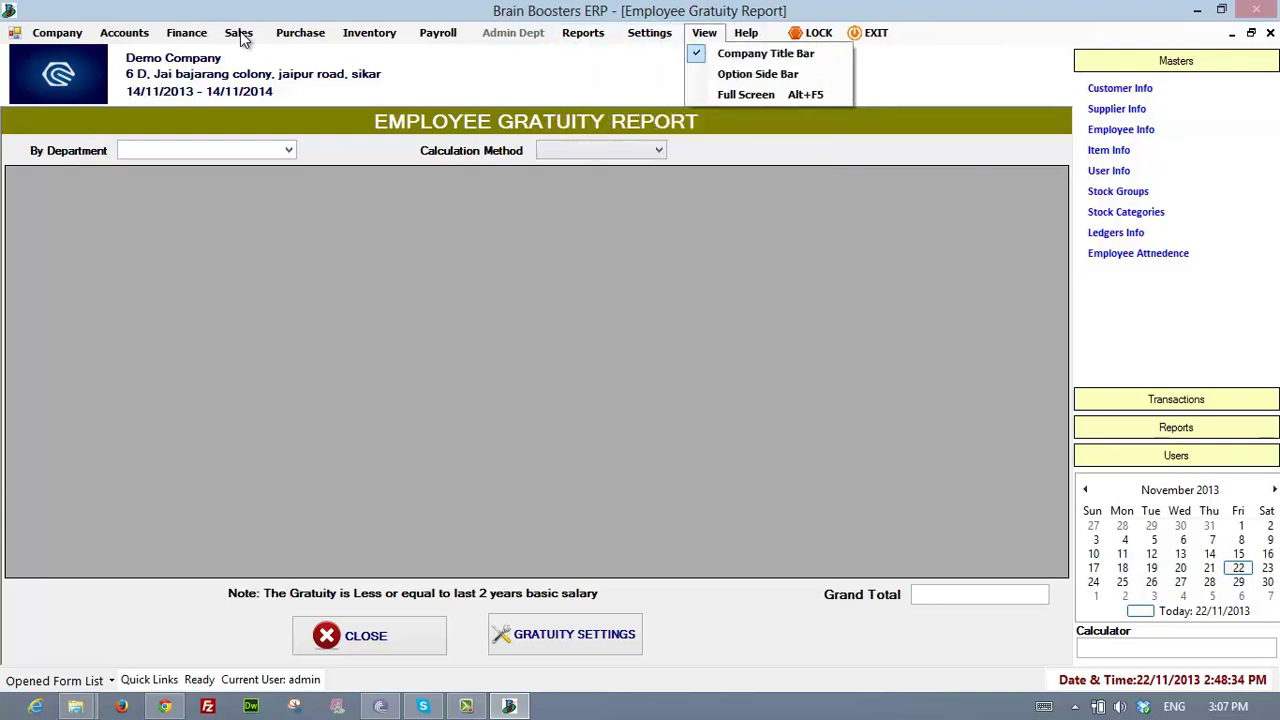
pyautogui.press('Down')
pyautogui.press('Up')
pyautogui.press('Escape')
pyautogui.press('Escape')
pyautogui.hotkey('ctrl', 'c')
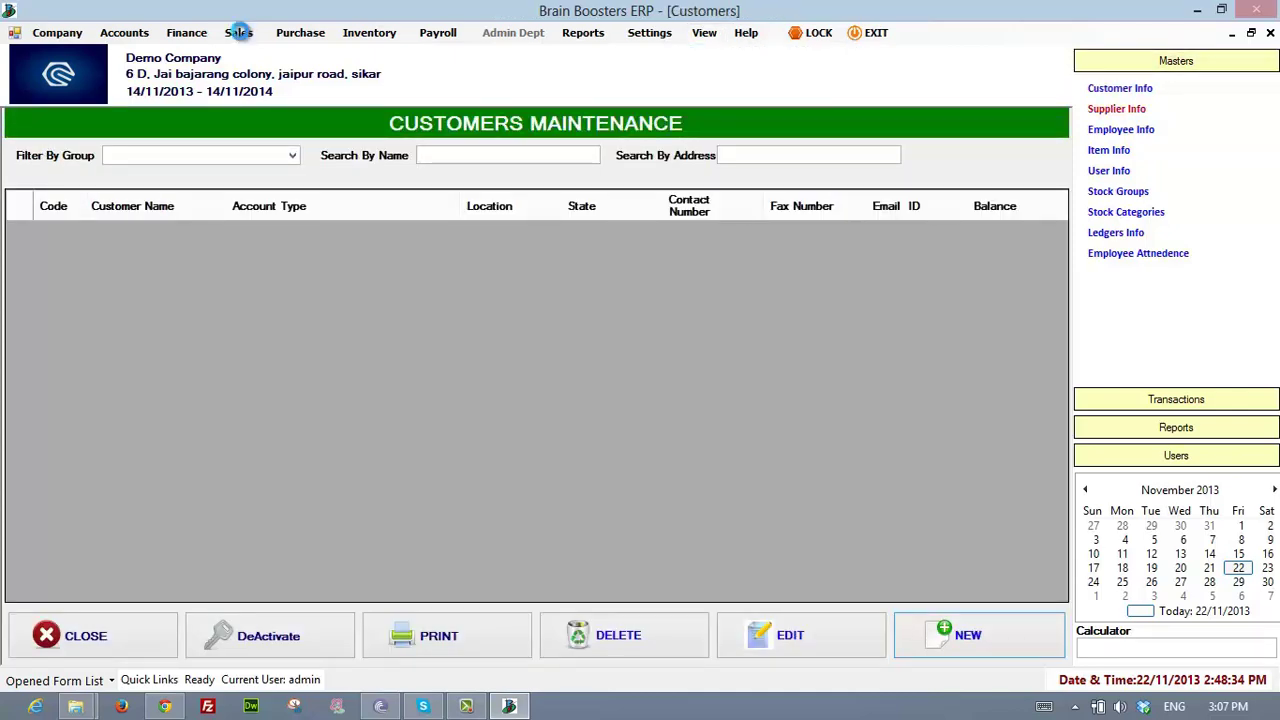
# - Open the Suppliers, Employees and Stock Items screens, then the Purchase Voucher Entry form
pyautogui.click(1117, 109)
pyautogui.click(1121, 130)
pyautogui.click(1109, 150)
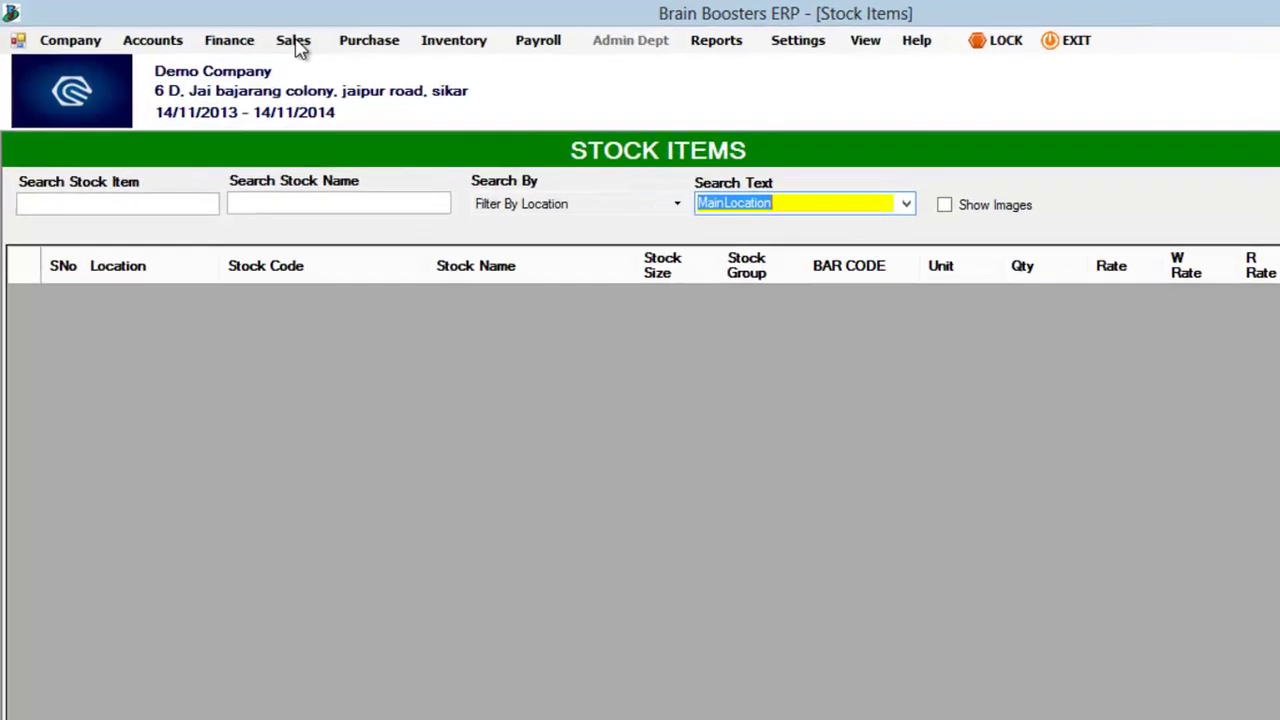
pyautogui.click(240, 35)
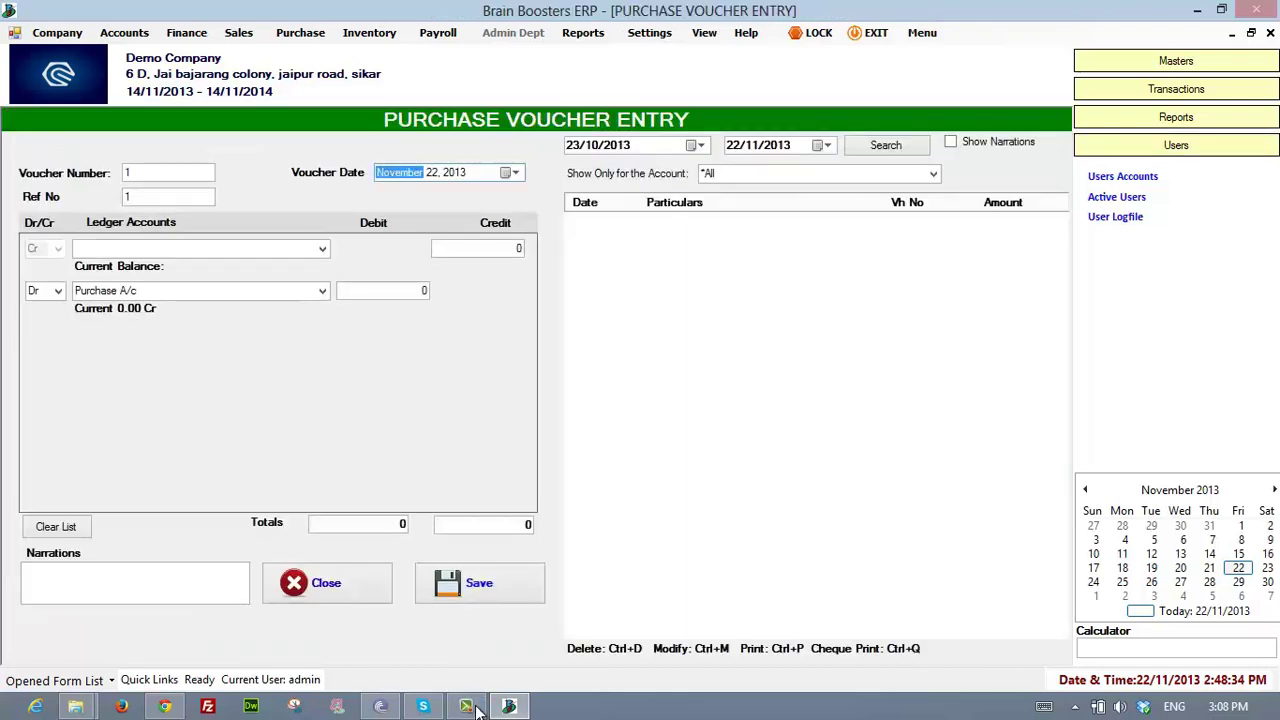
pyautogui.click(468, 707)
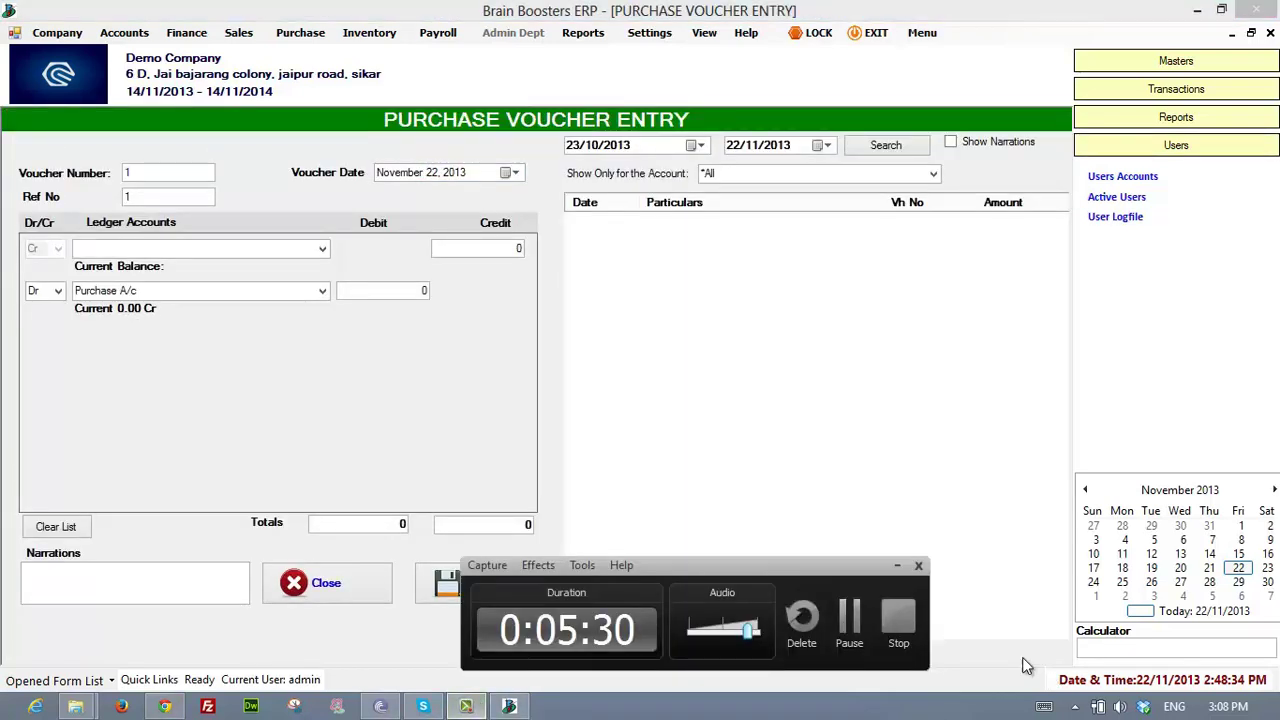